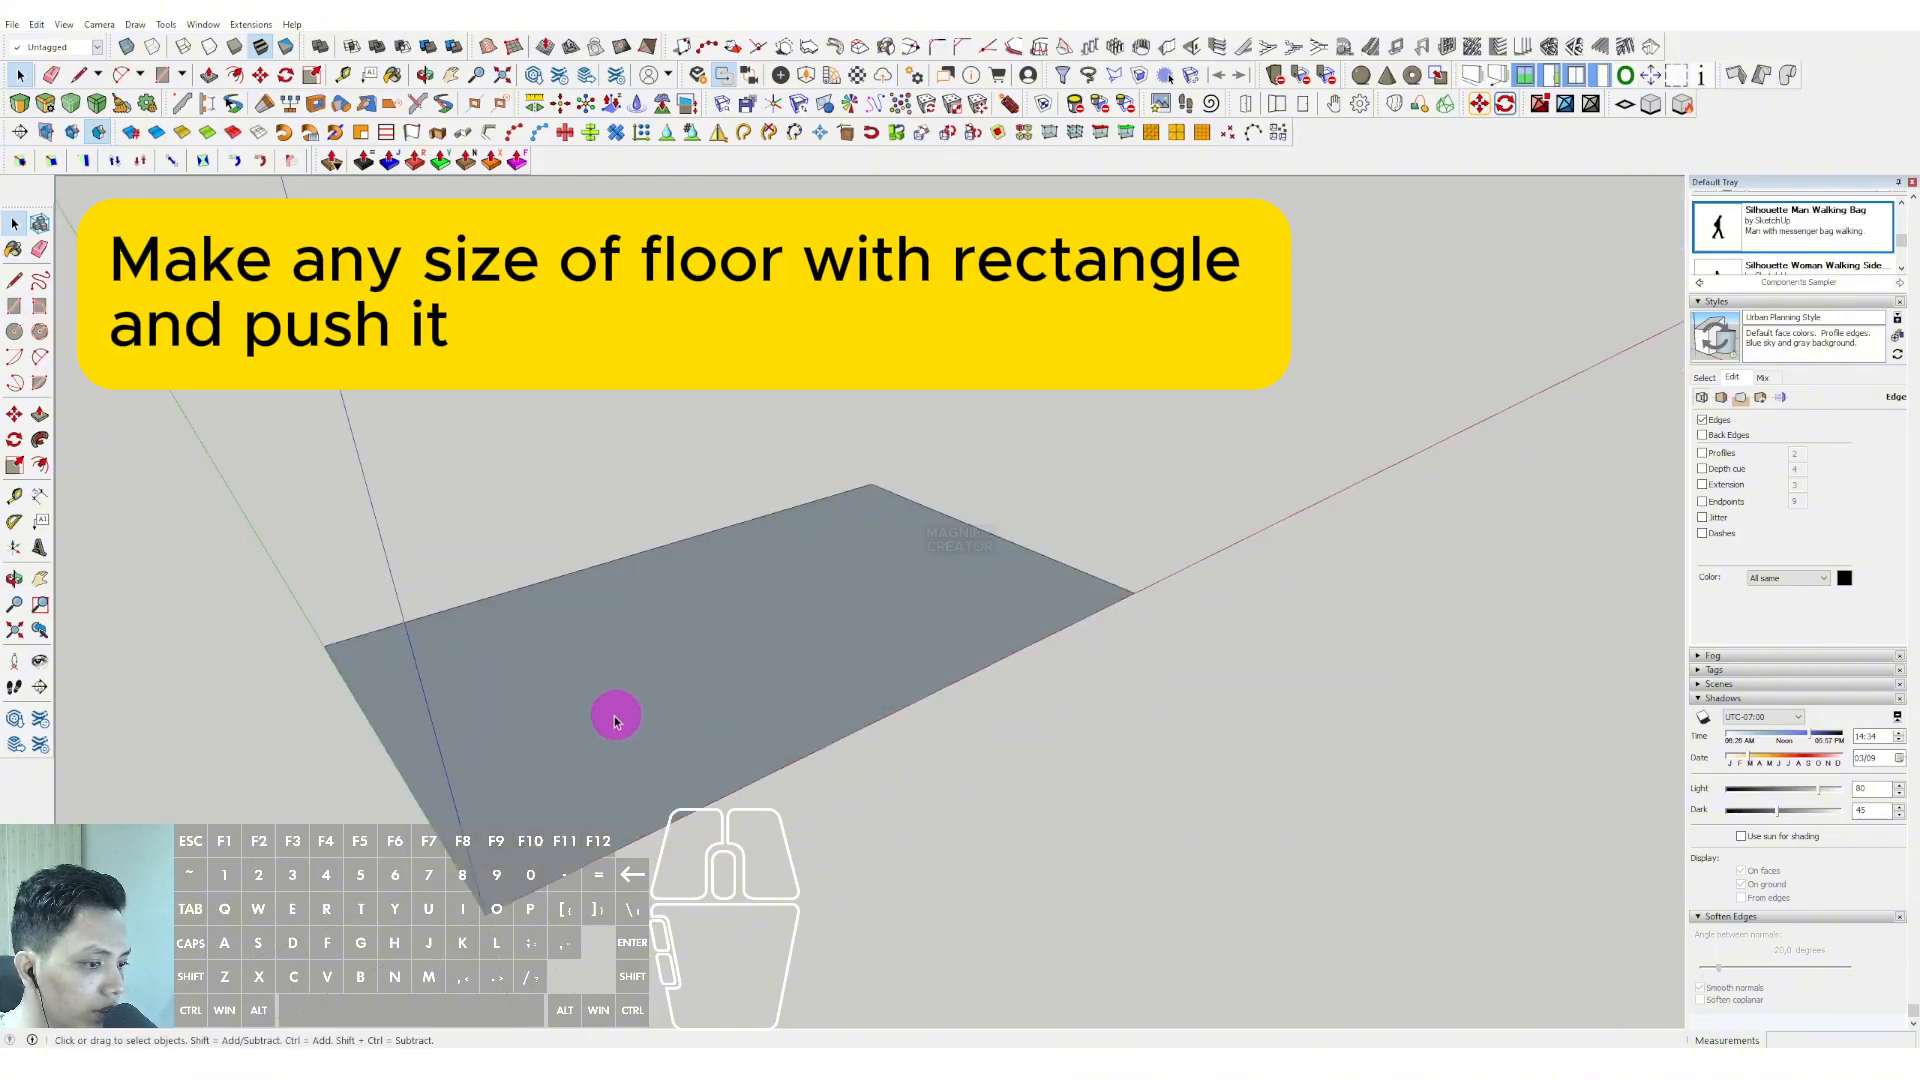
Extrude the floor rectangle upward by 300 mm into a slab.
click(617, 747)
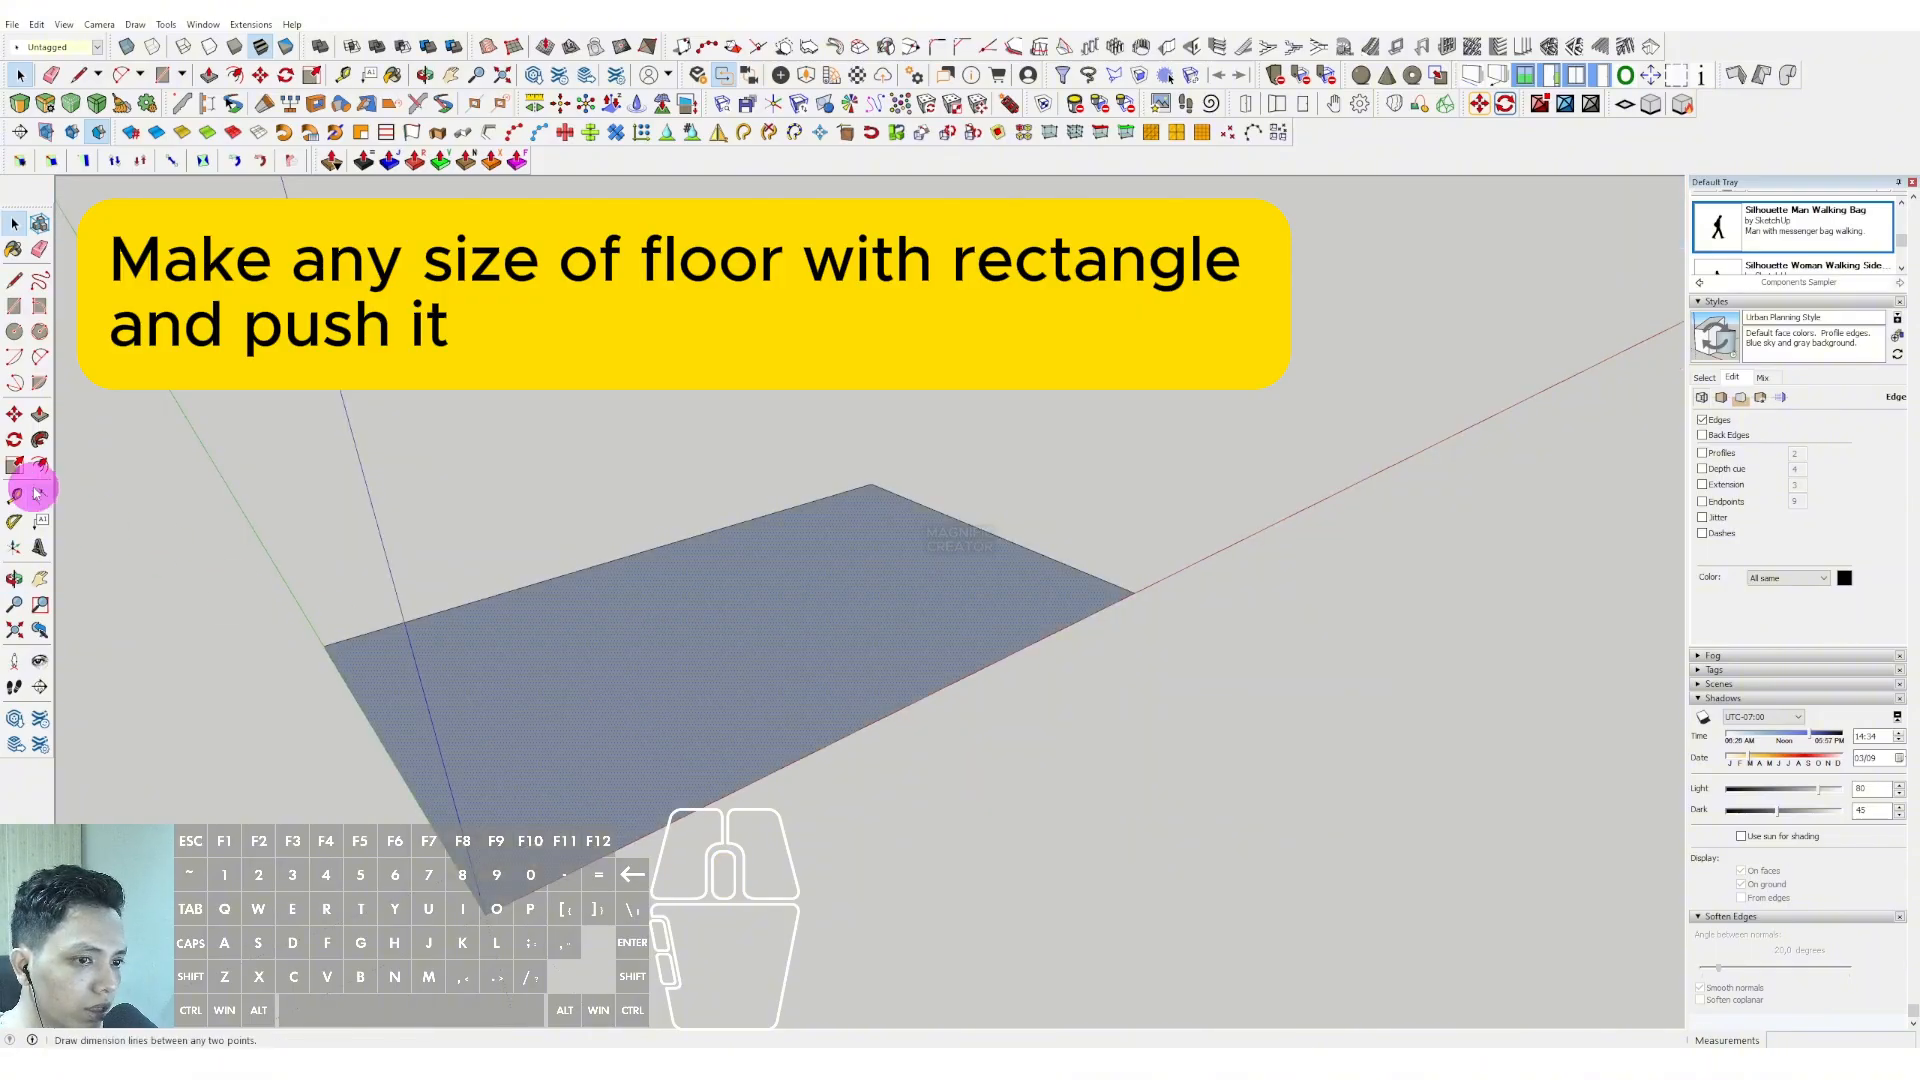
drag(610, 662, 617, 619)
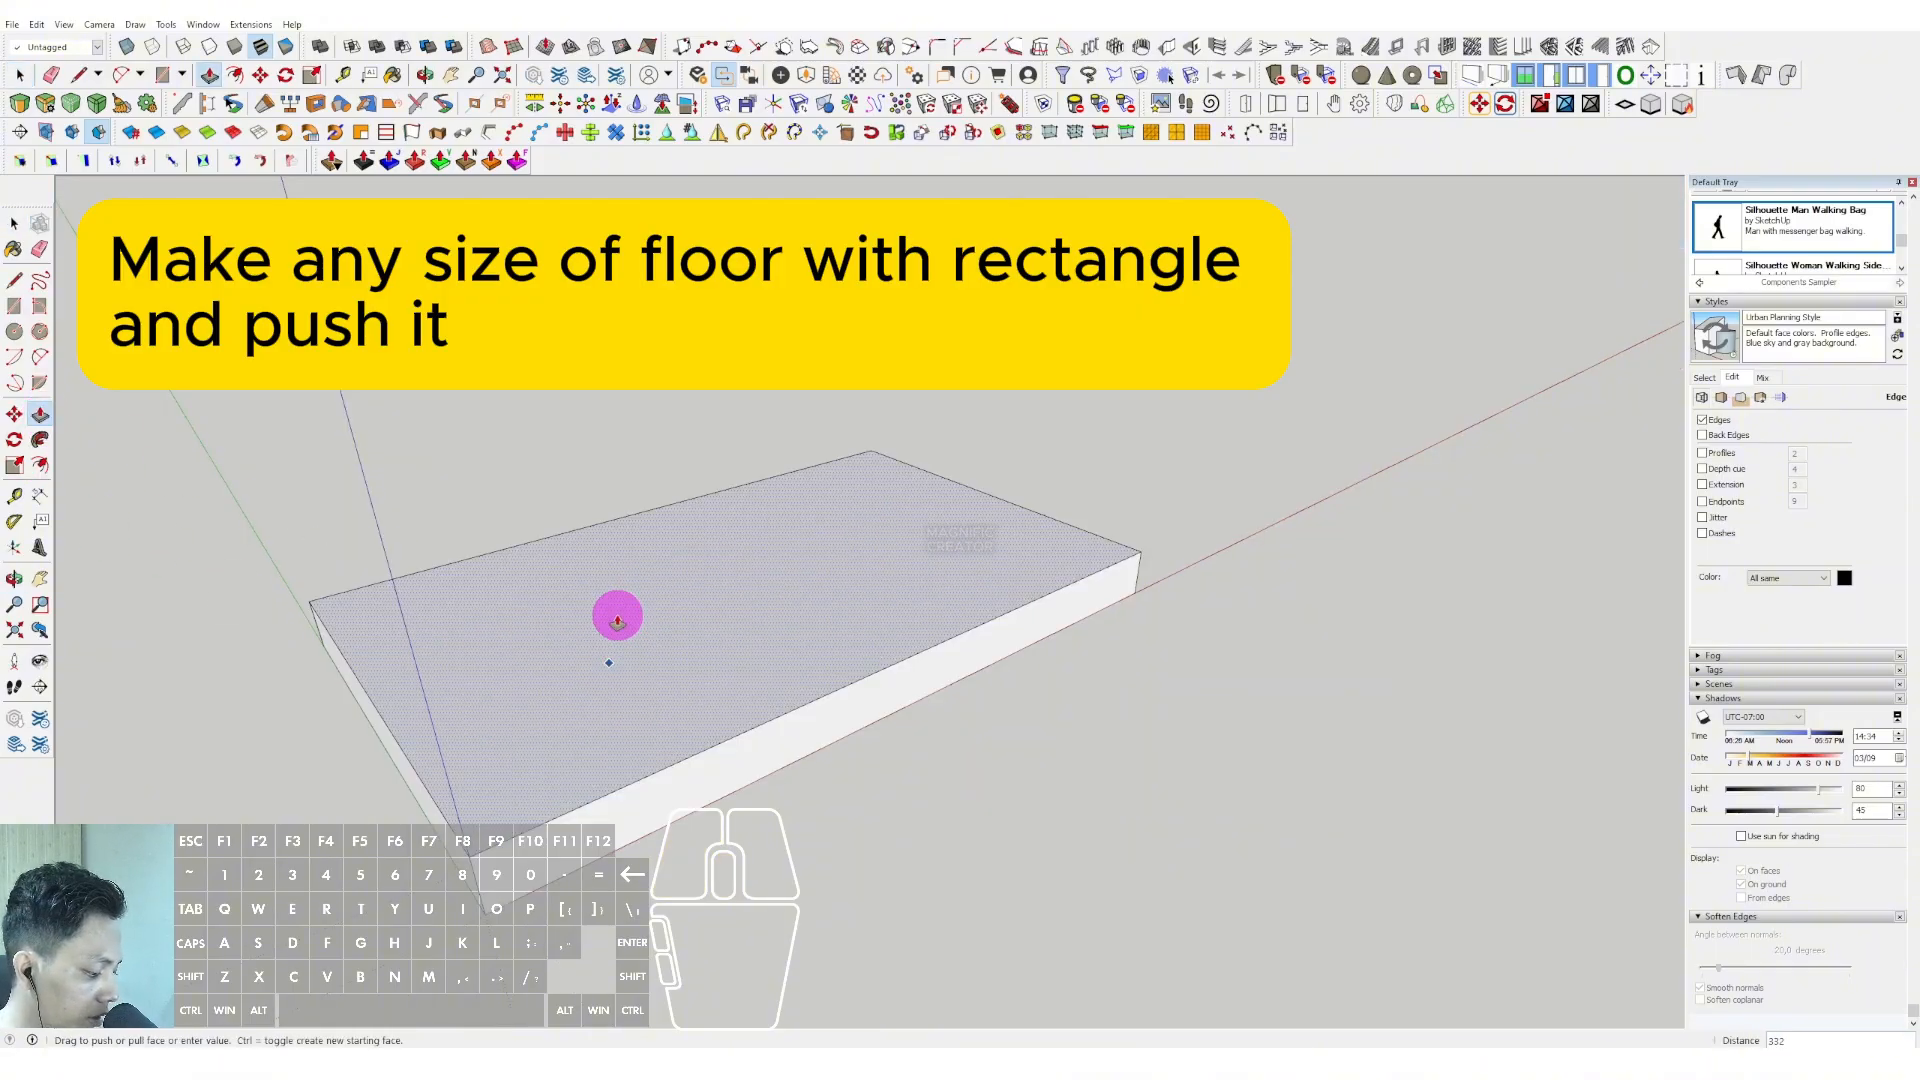
text(300)
key(Return)
key(space)
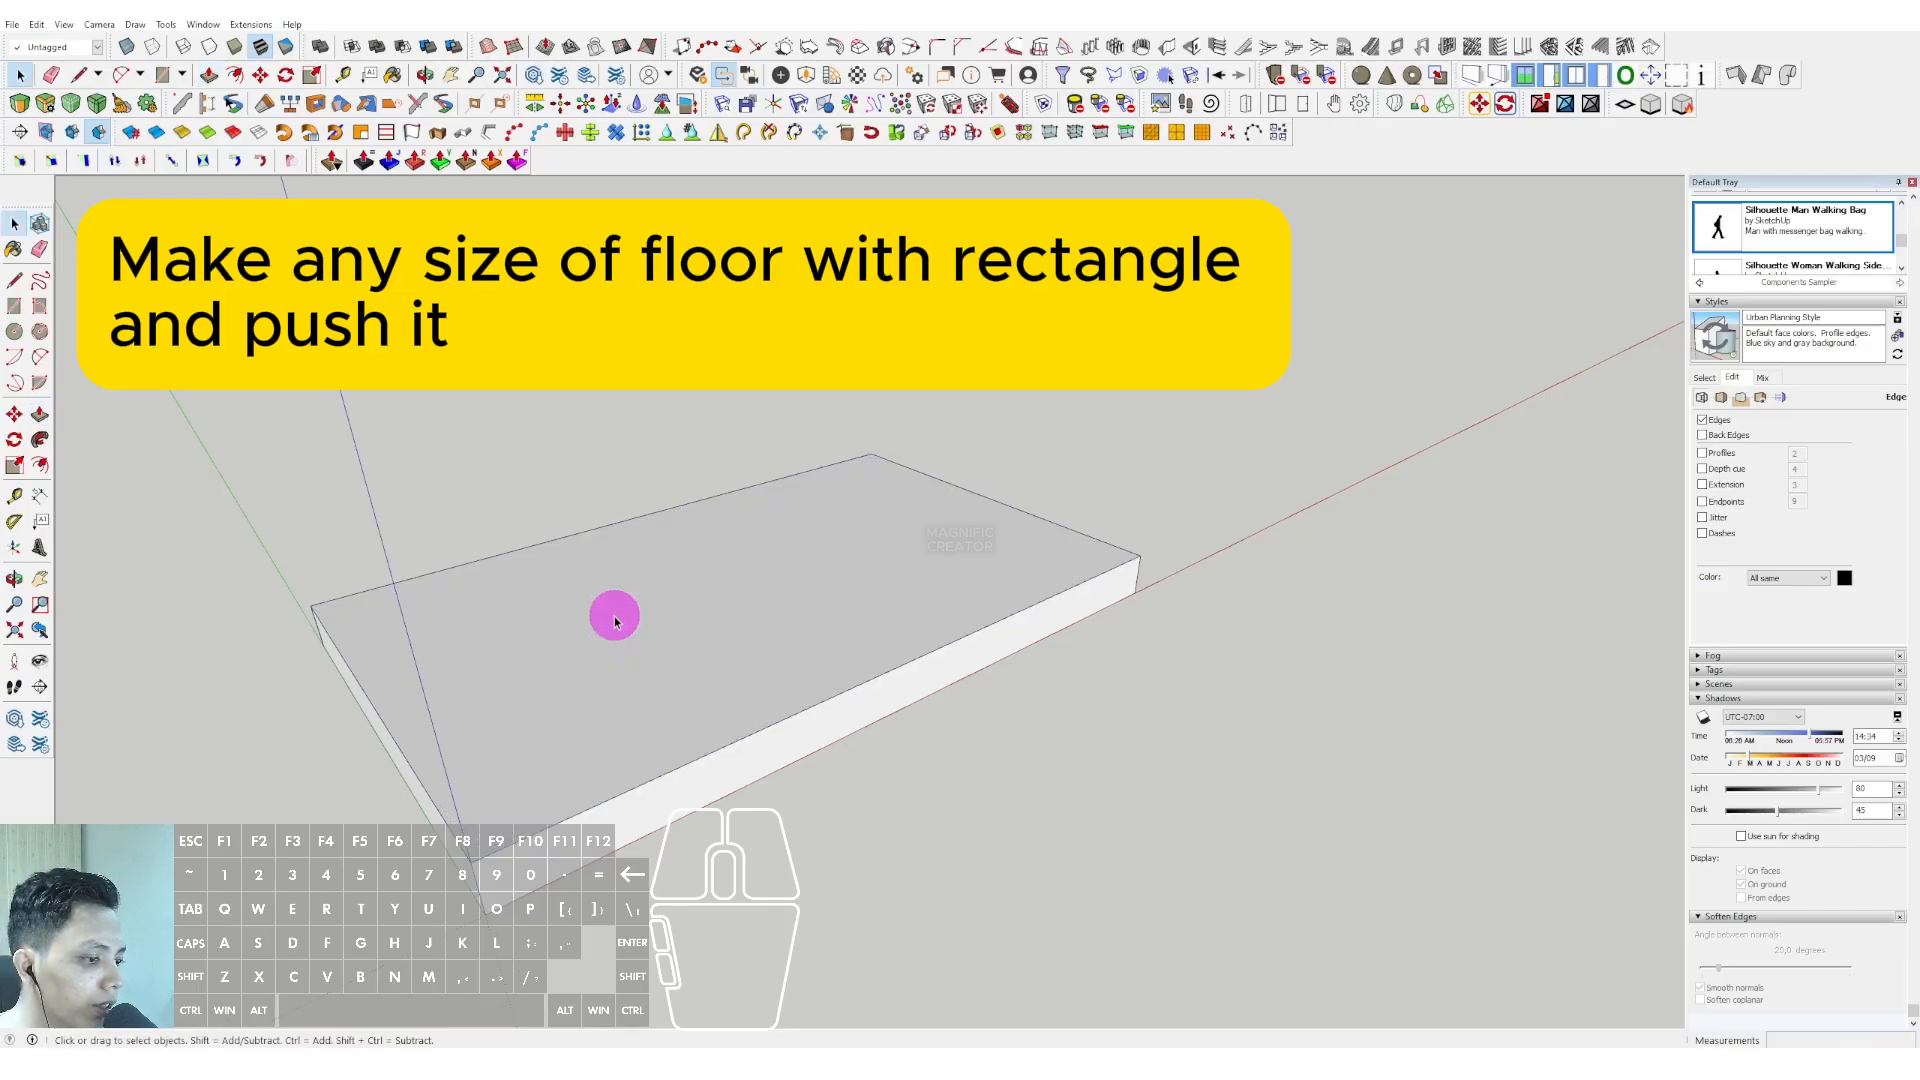
Select the entire floor slab and make it a group.
middle_drag(732, 680, 743, 762)
triple_click(776, 672)
right_click(776, 673)
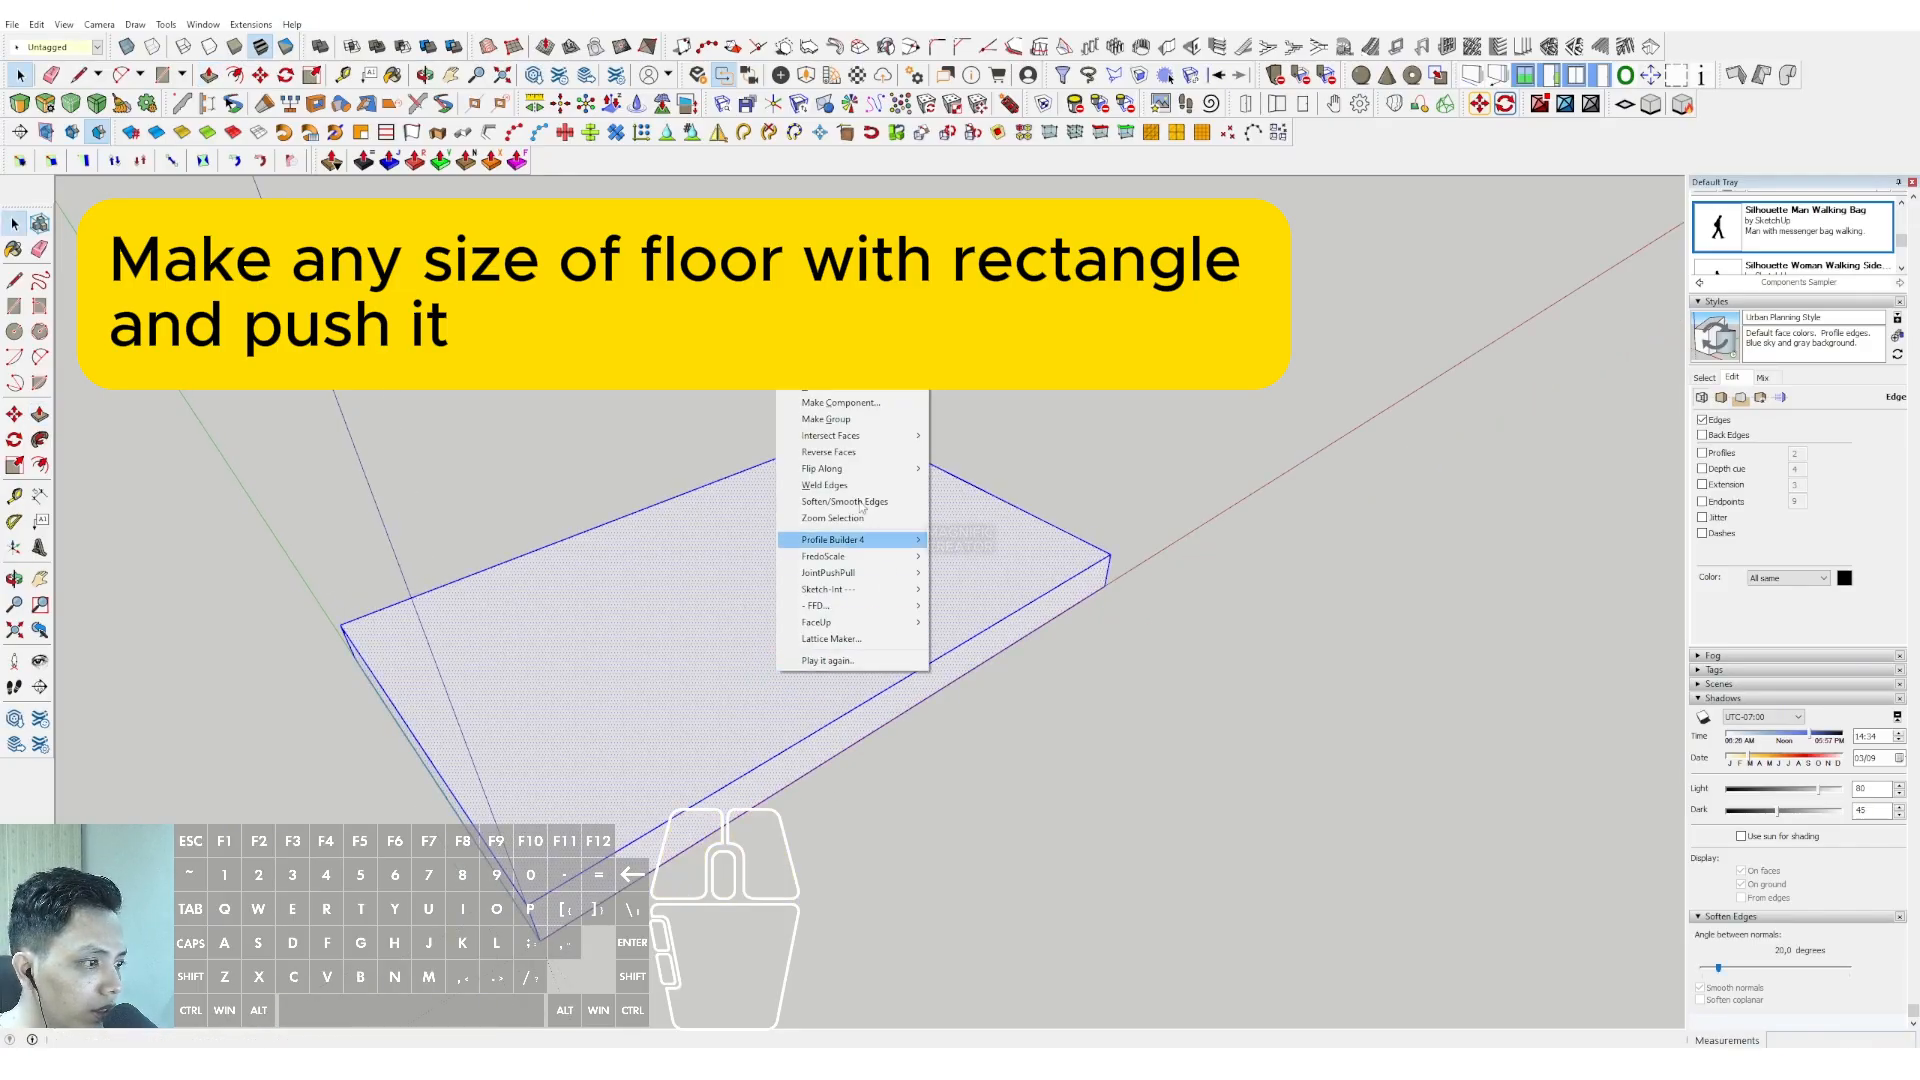
click(821, 419)
middle_drag(743, 715, 678, 711)
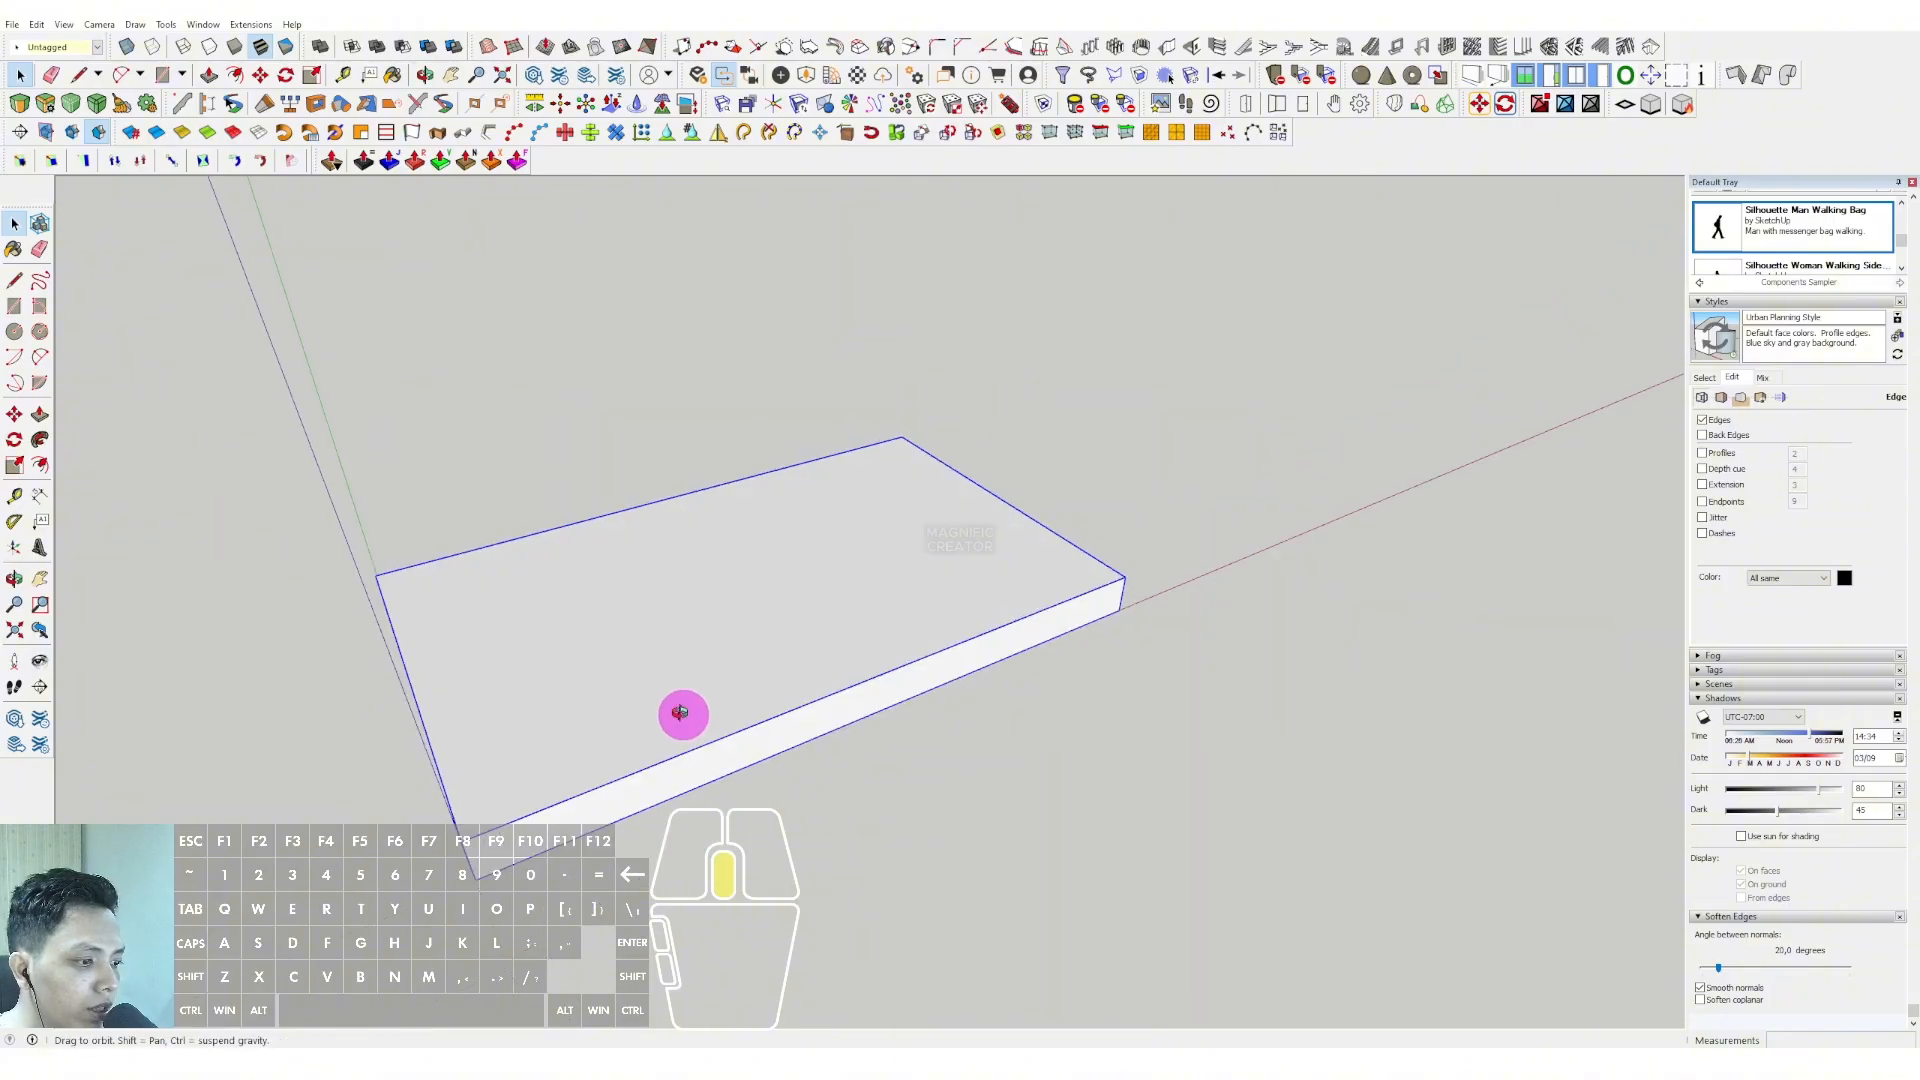
Draw the door opening's outline up from the slab's front edge, 2500 mm high and 1000 mm wide, back down to the edge.
click(14, 282)
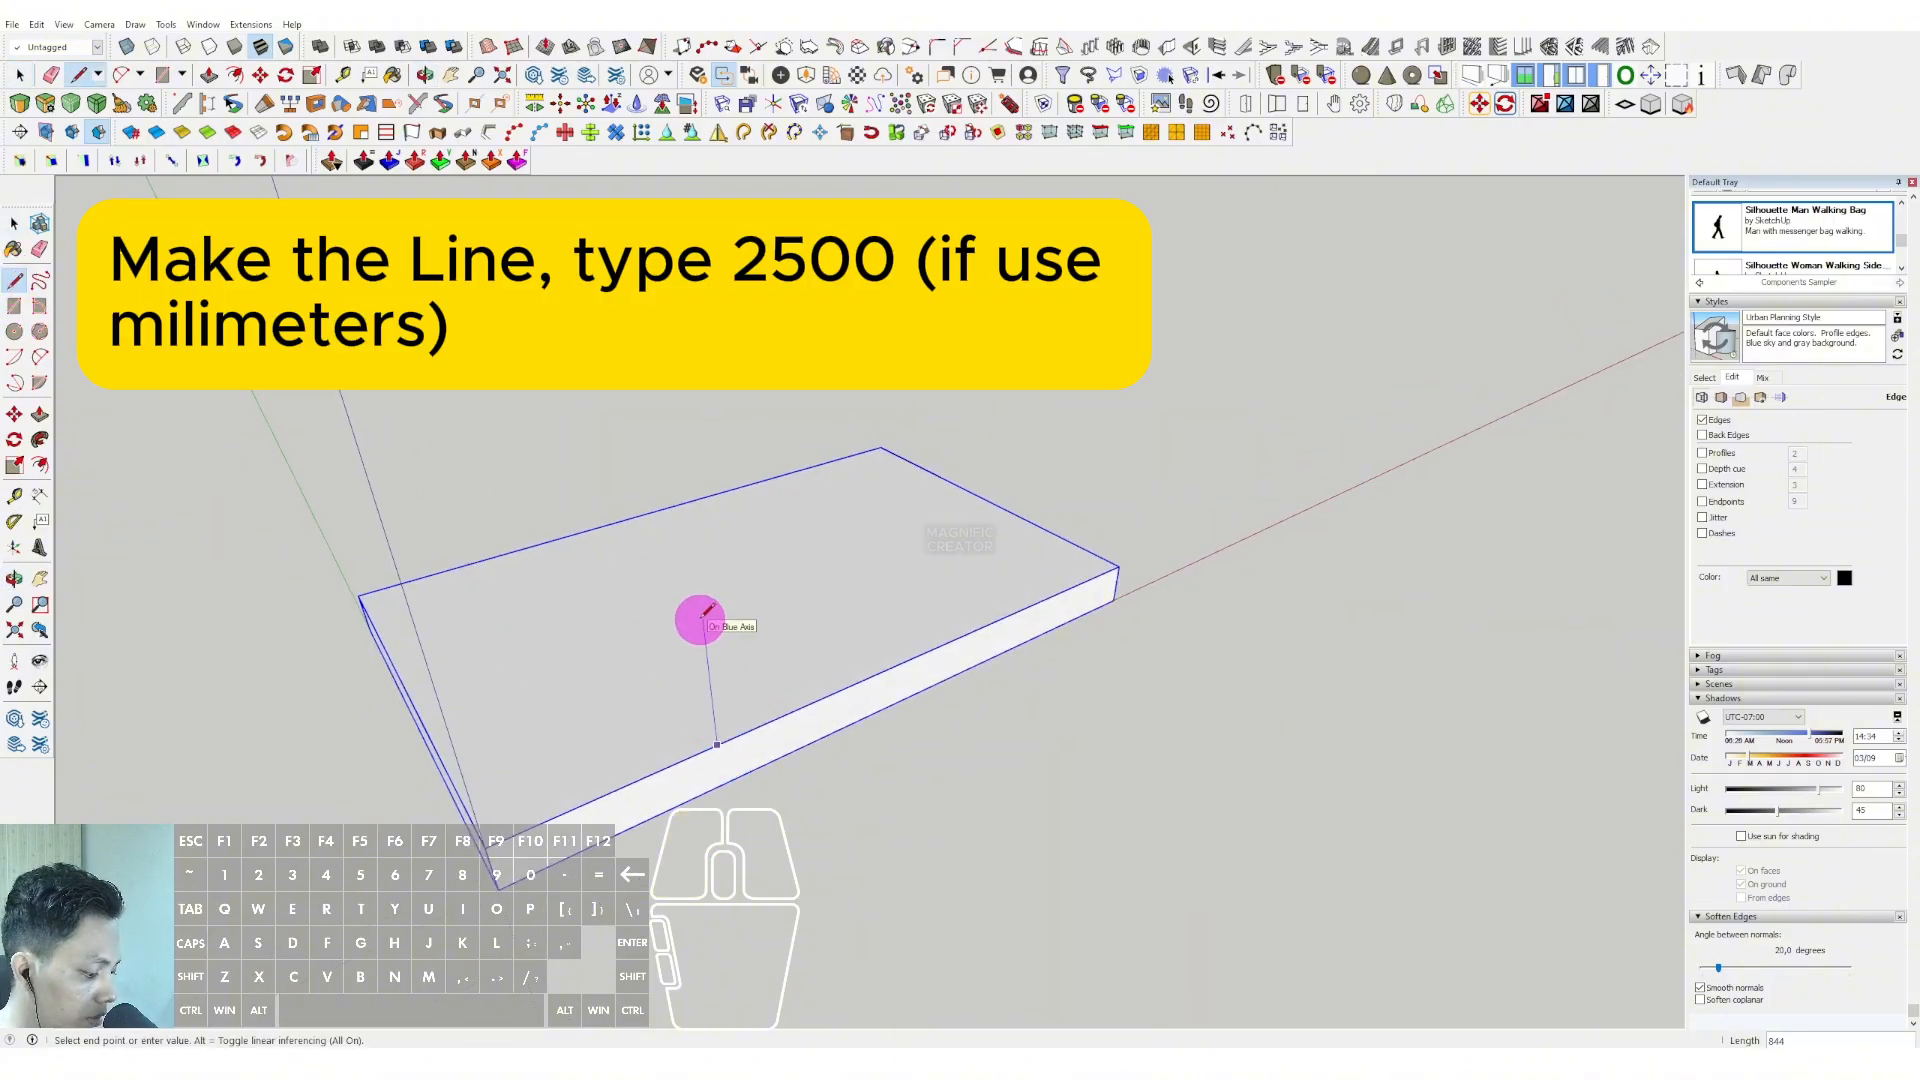
key(Return)
middle_drag(699, 617, 749, 425)
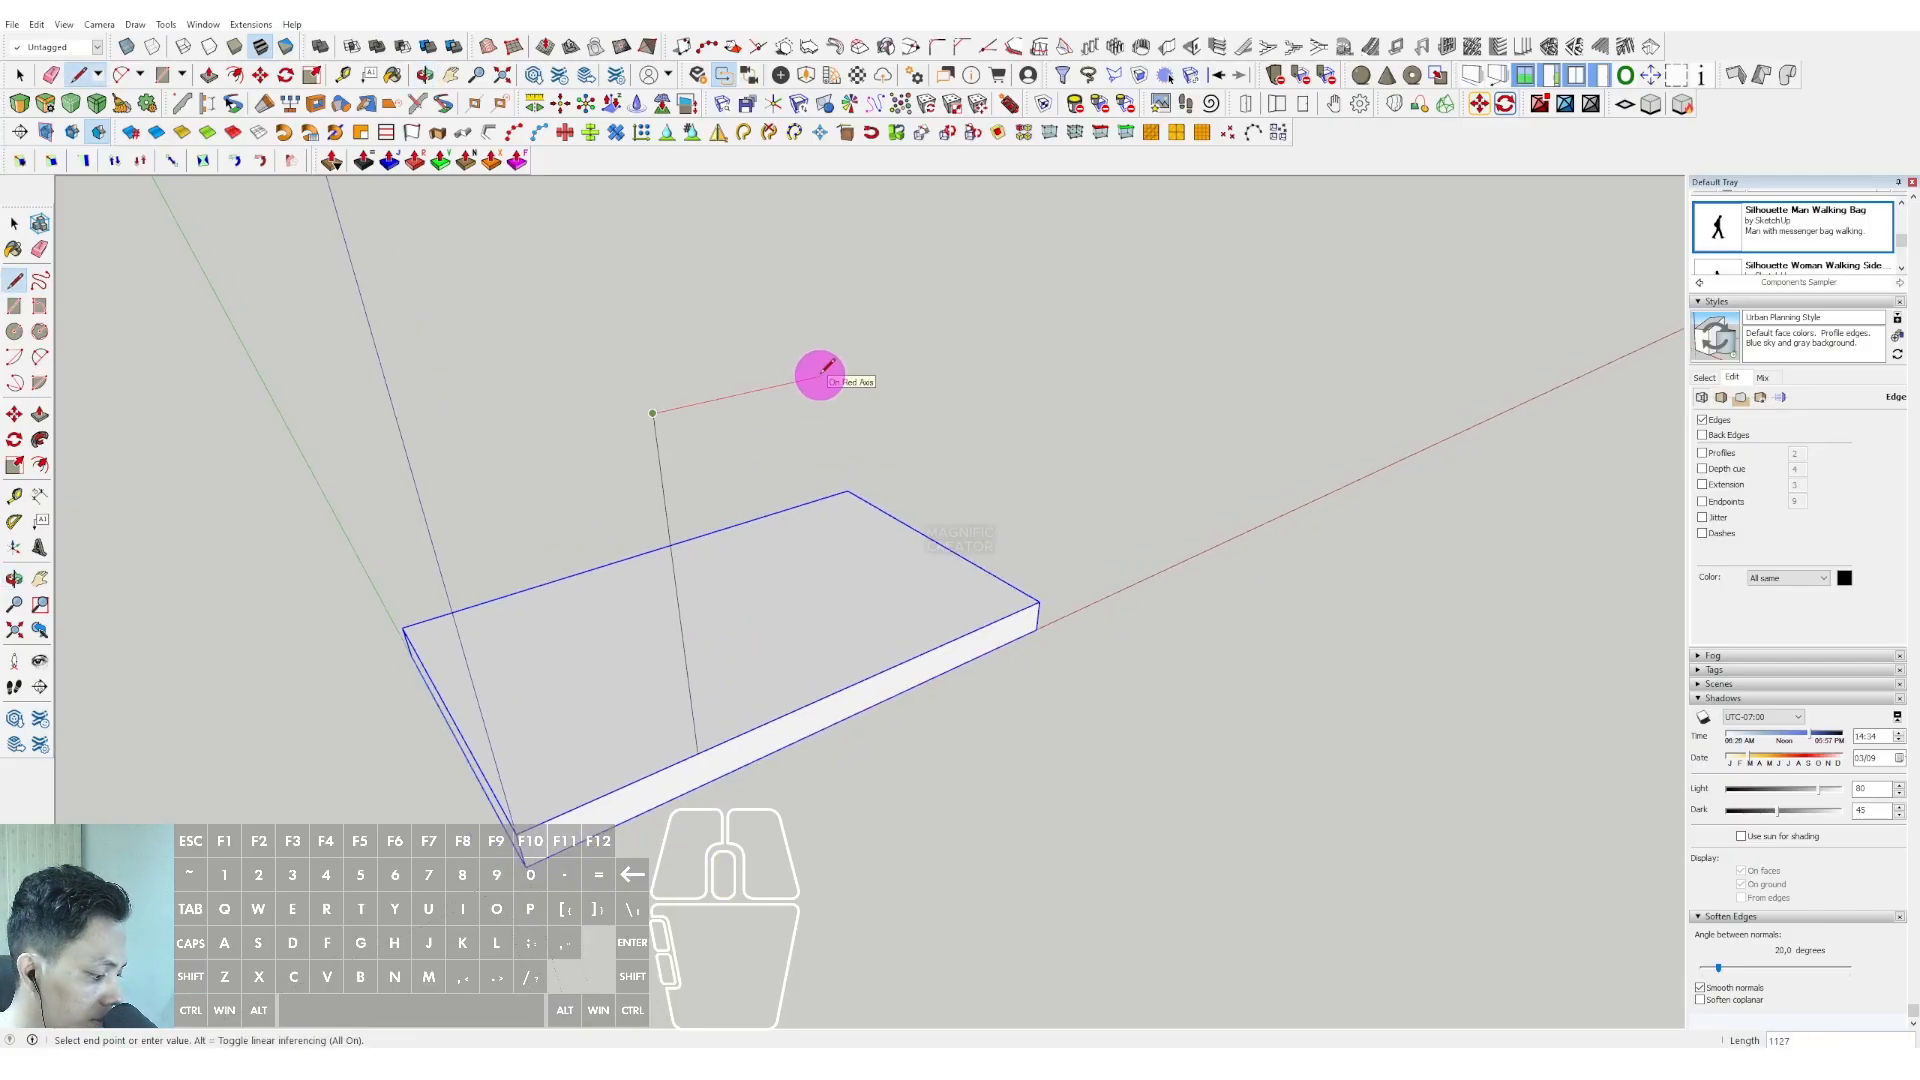
text(1000)
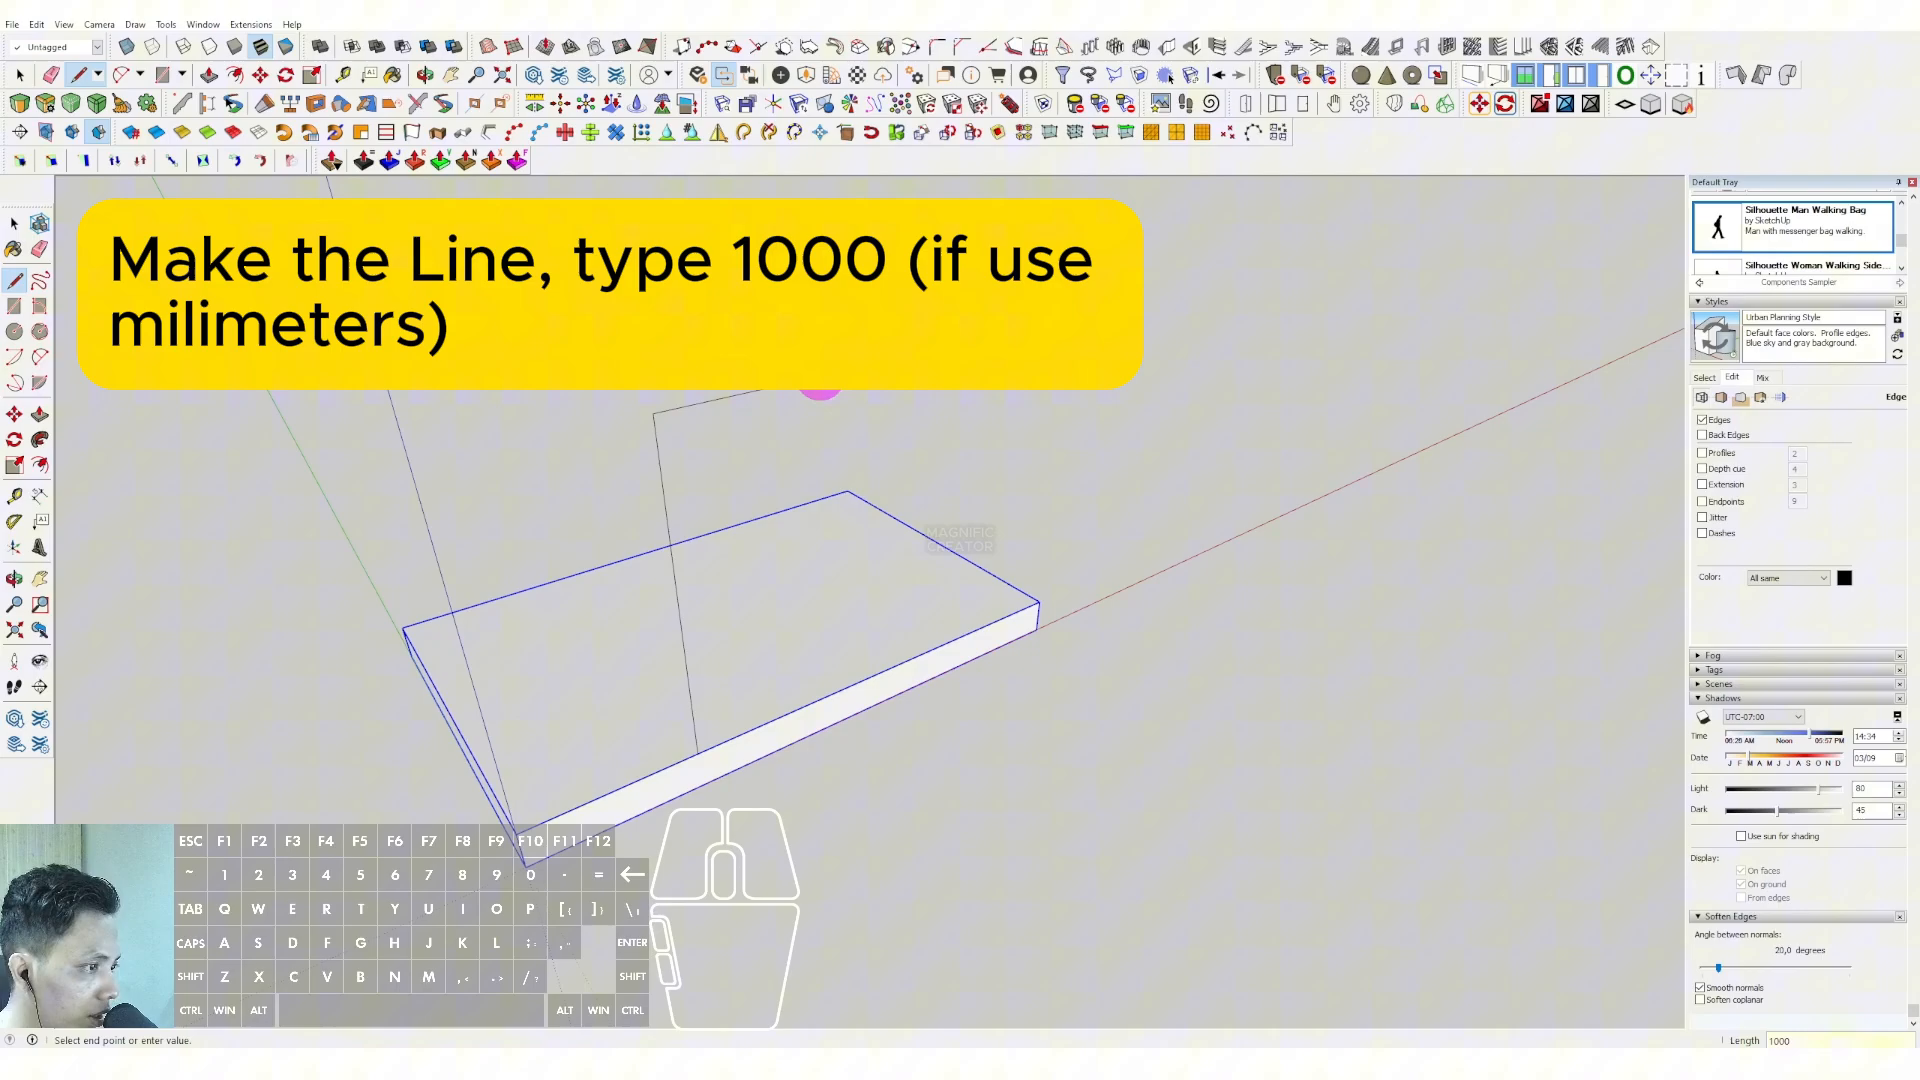
click(825, 429)
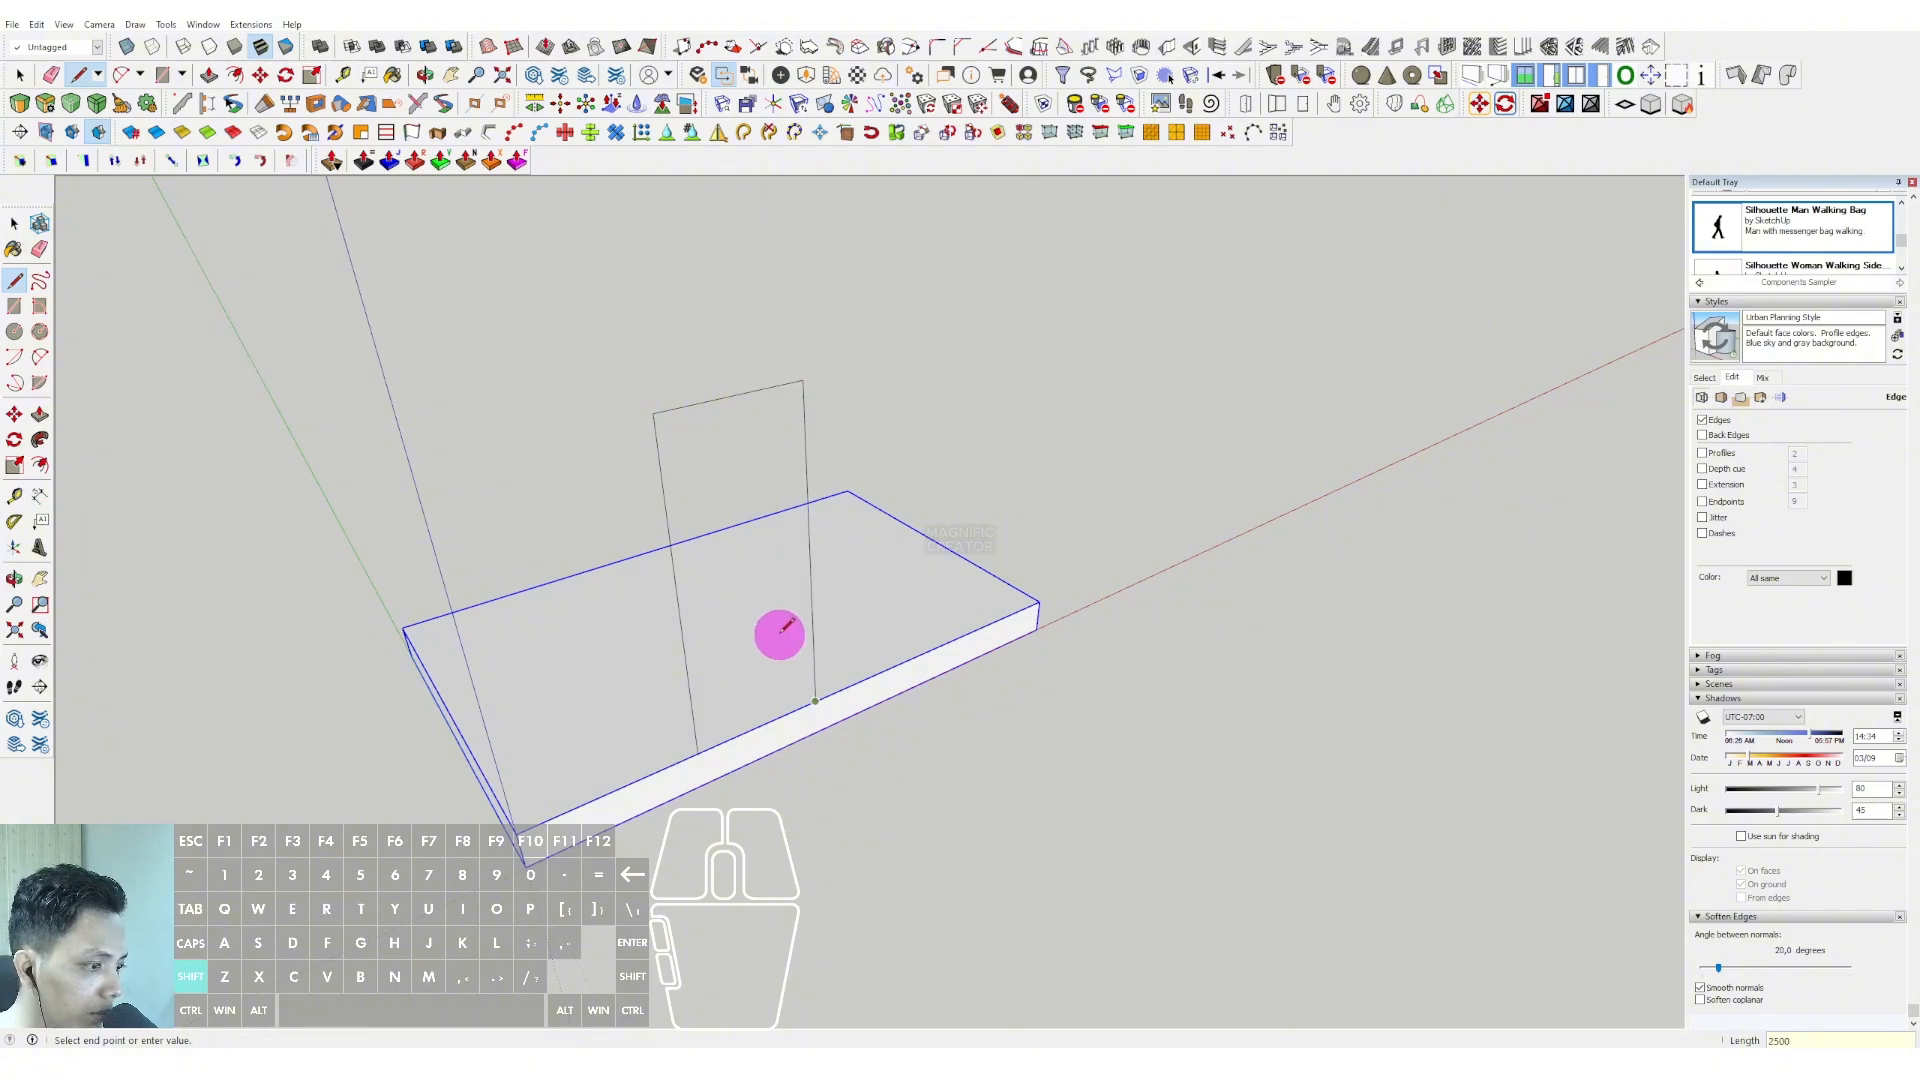
Draw the wall outline around the door opening between the slab's two front corners, closing it at the foot of the opening.
middle_drag(783, 639, 804, 705)
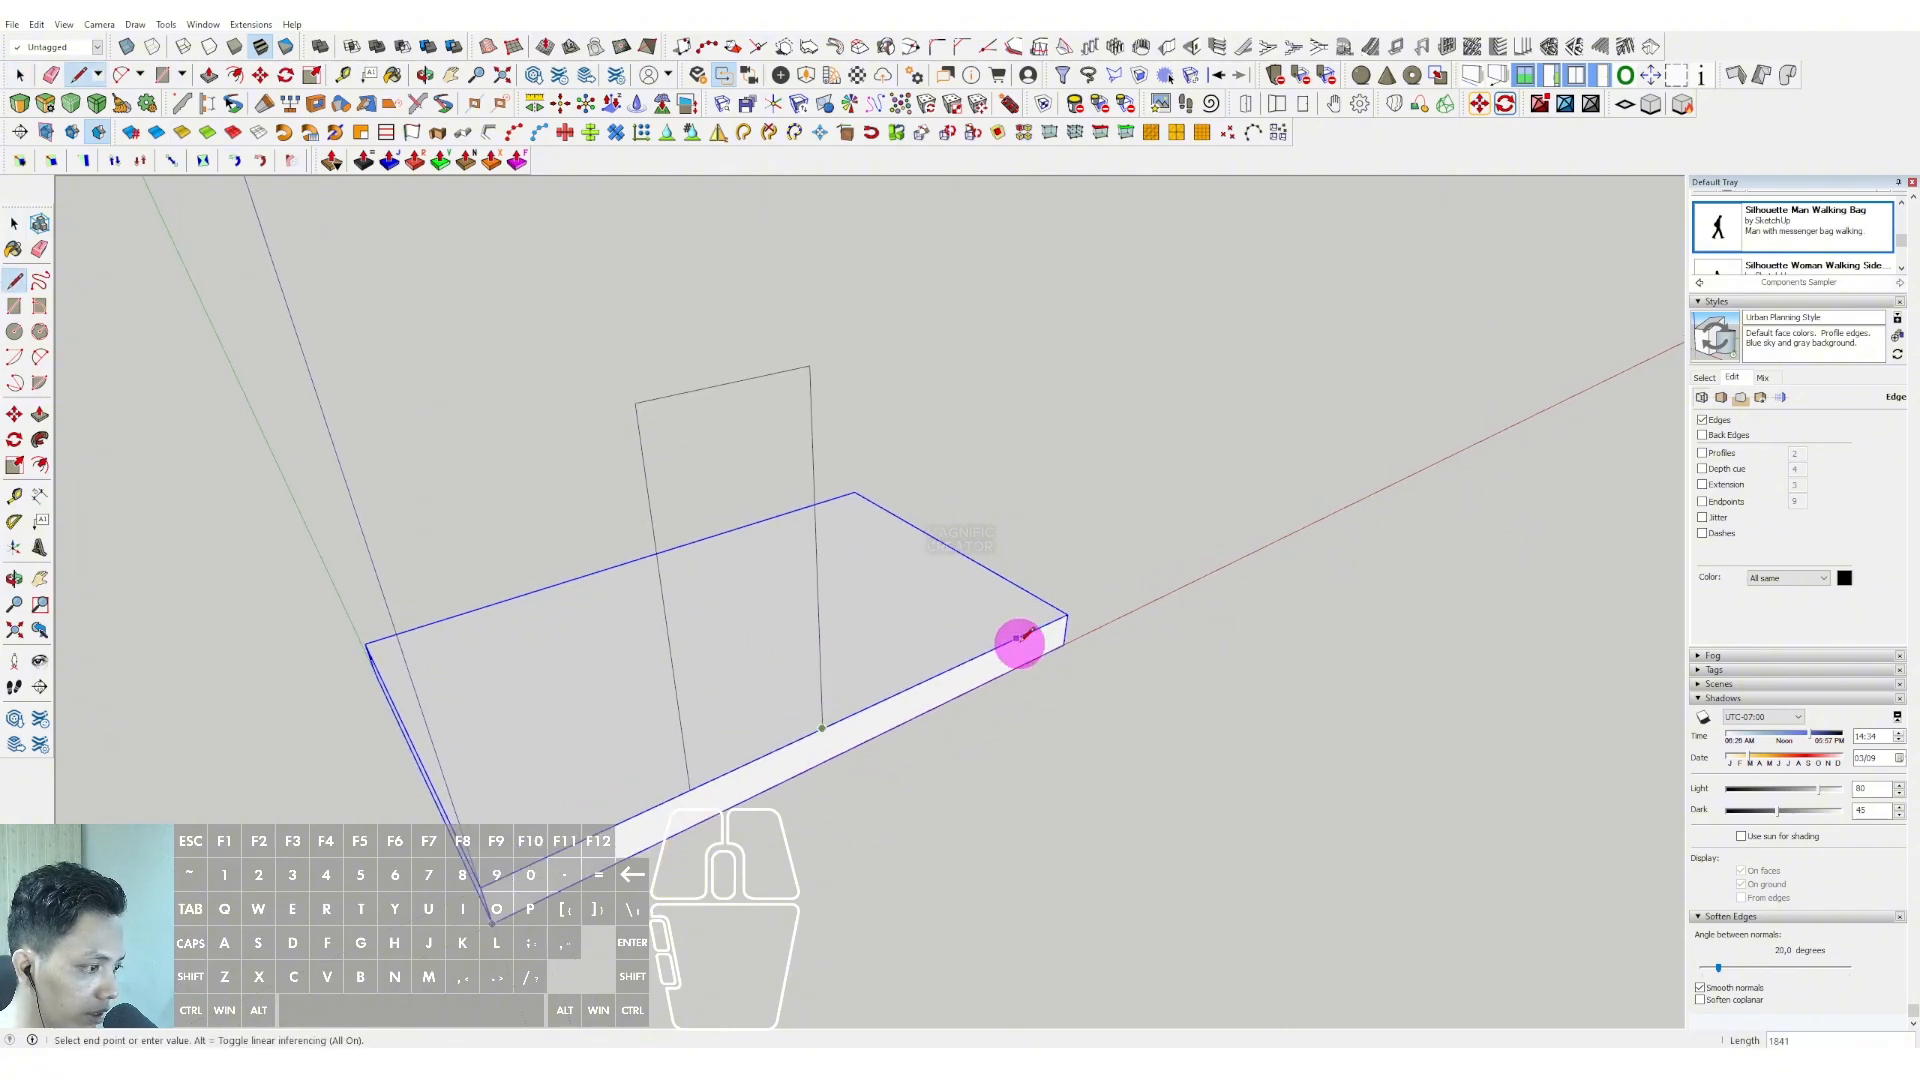
click(1066, 615)
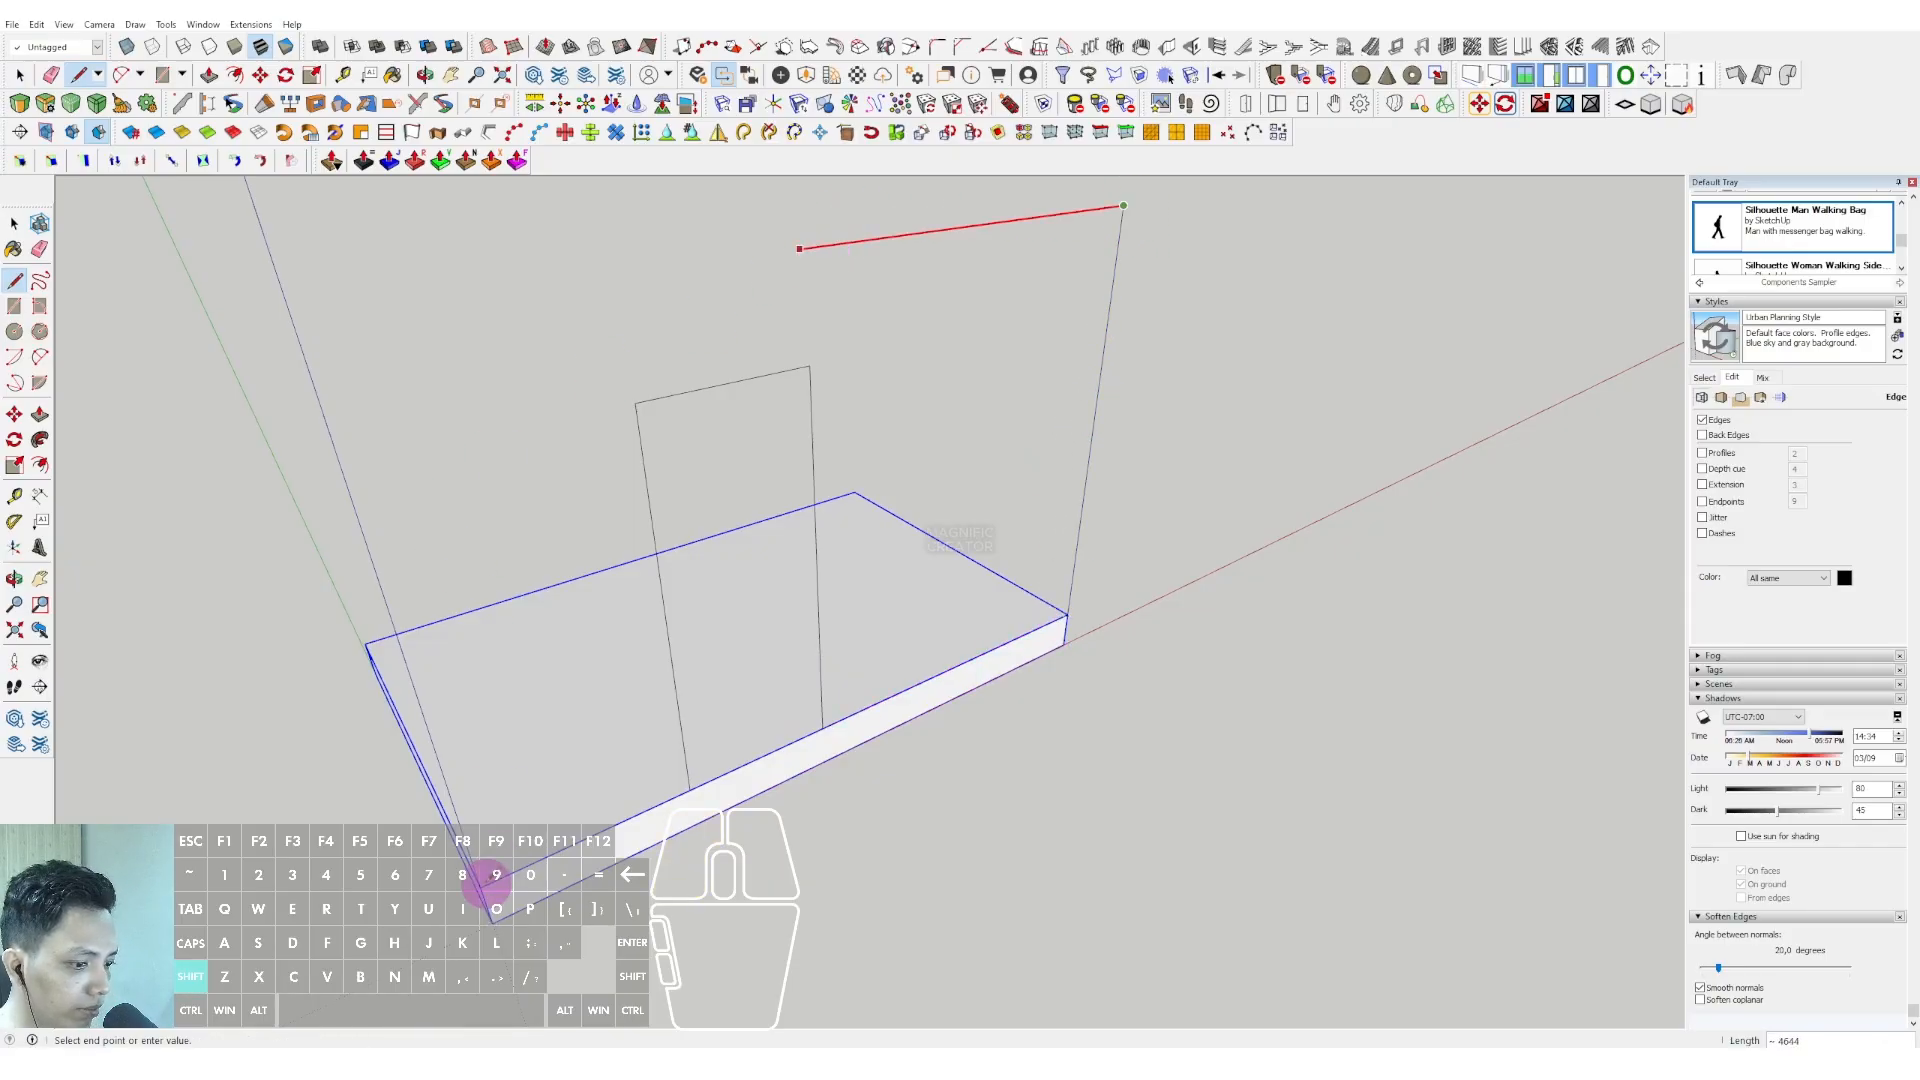
click(290, 318)
click(480, 887)
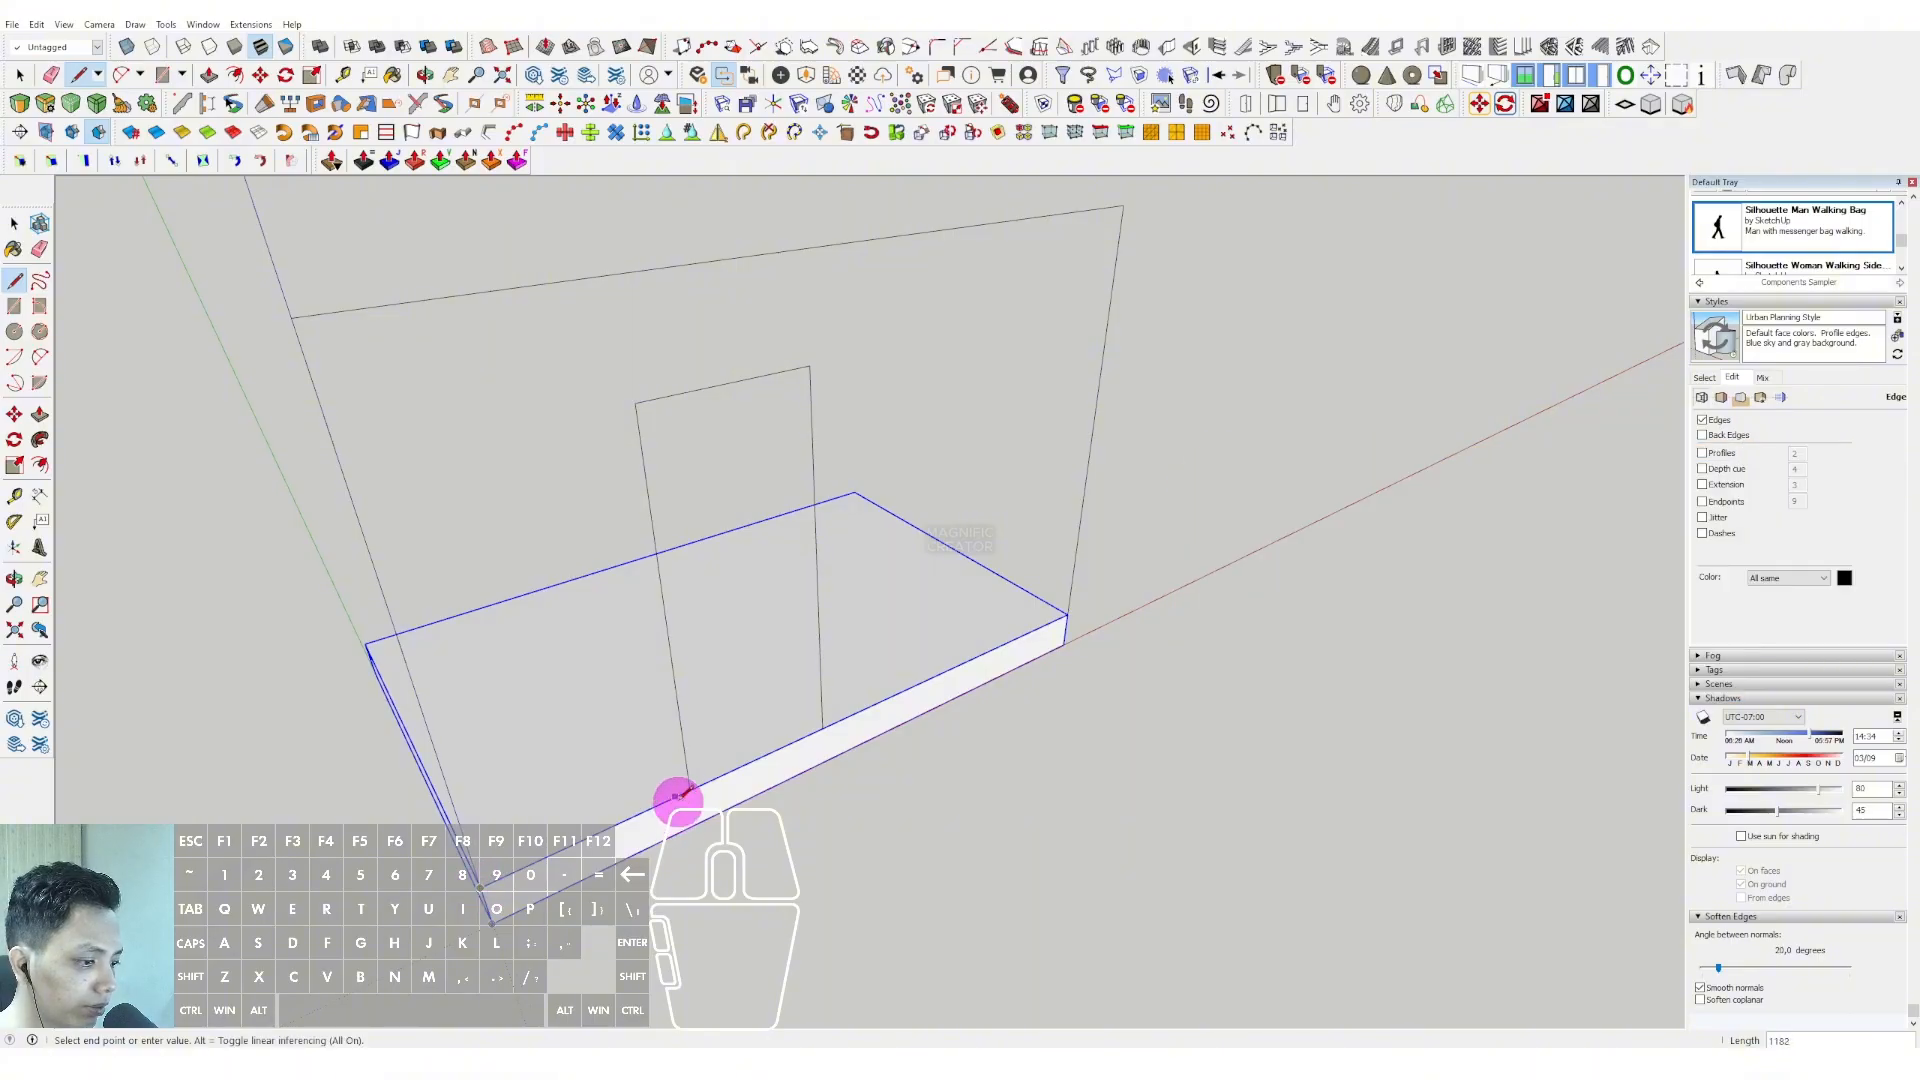
click(690, 789)
Extrude the wall face around the door opening to a thickness of 150 mm.
scroll(892, 592, up, 5)
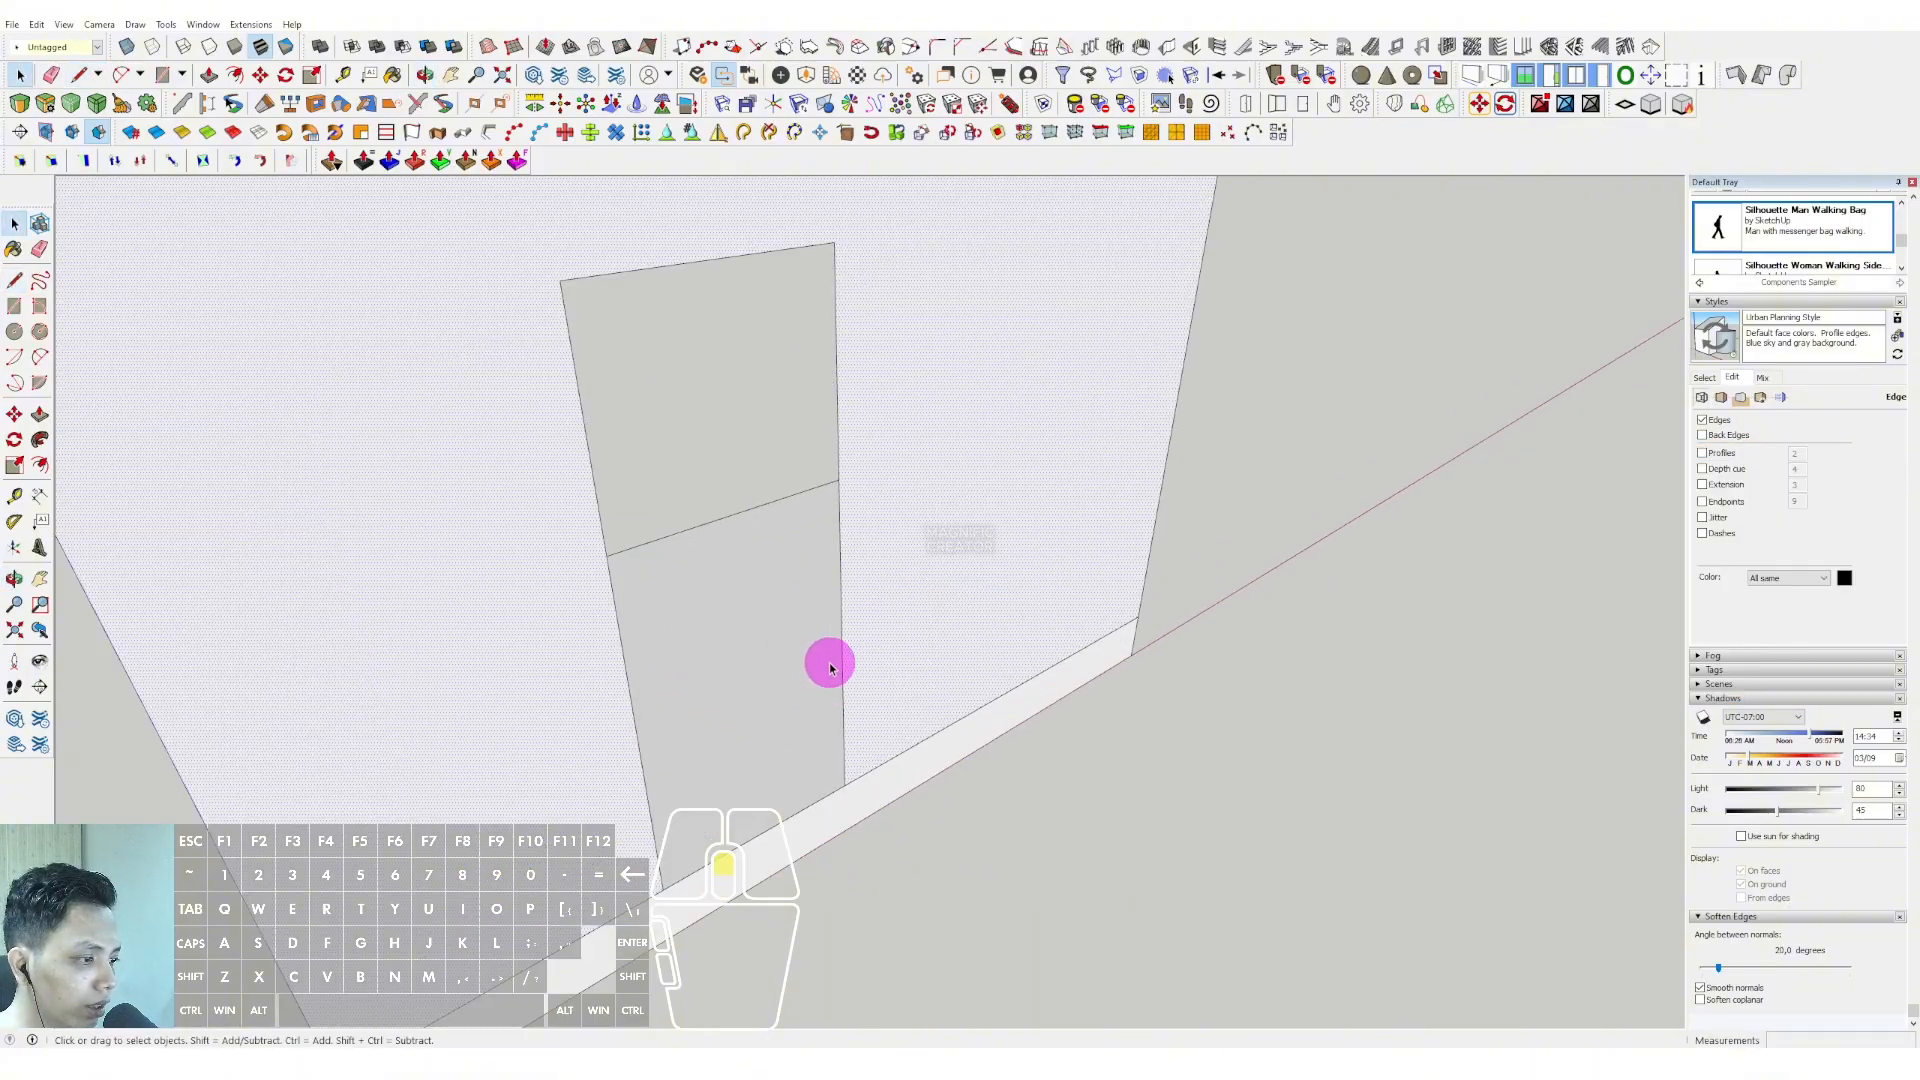
key(space)
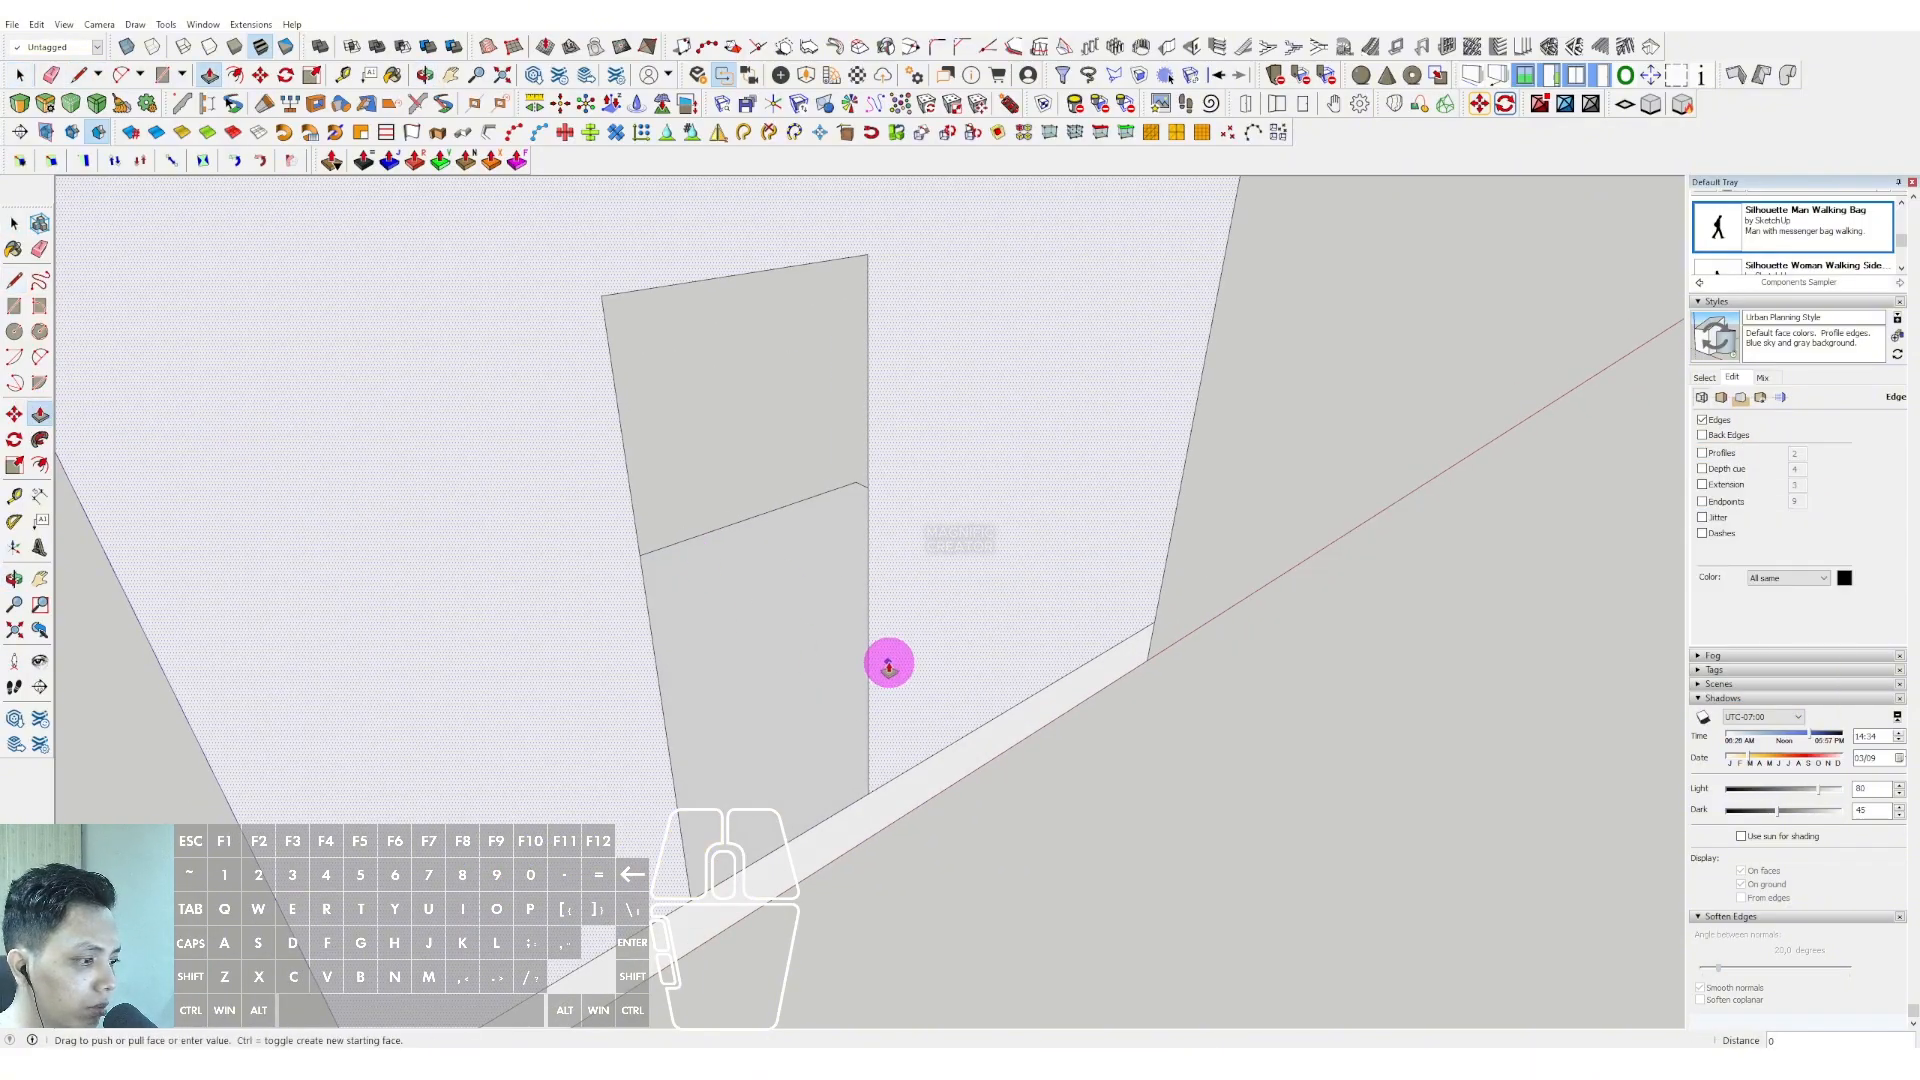
click(888, 661)
text(1)
key(Return)
key(space)
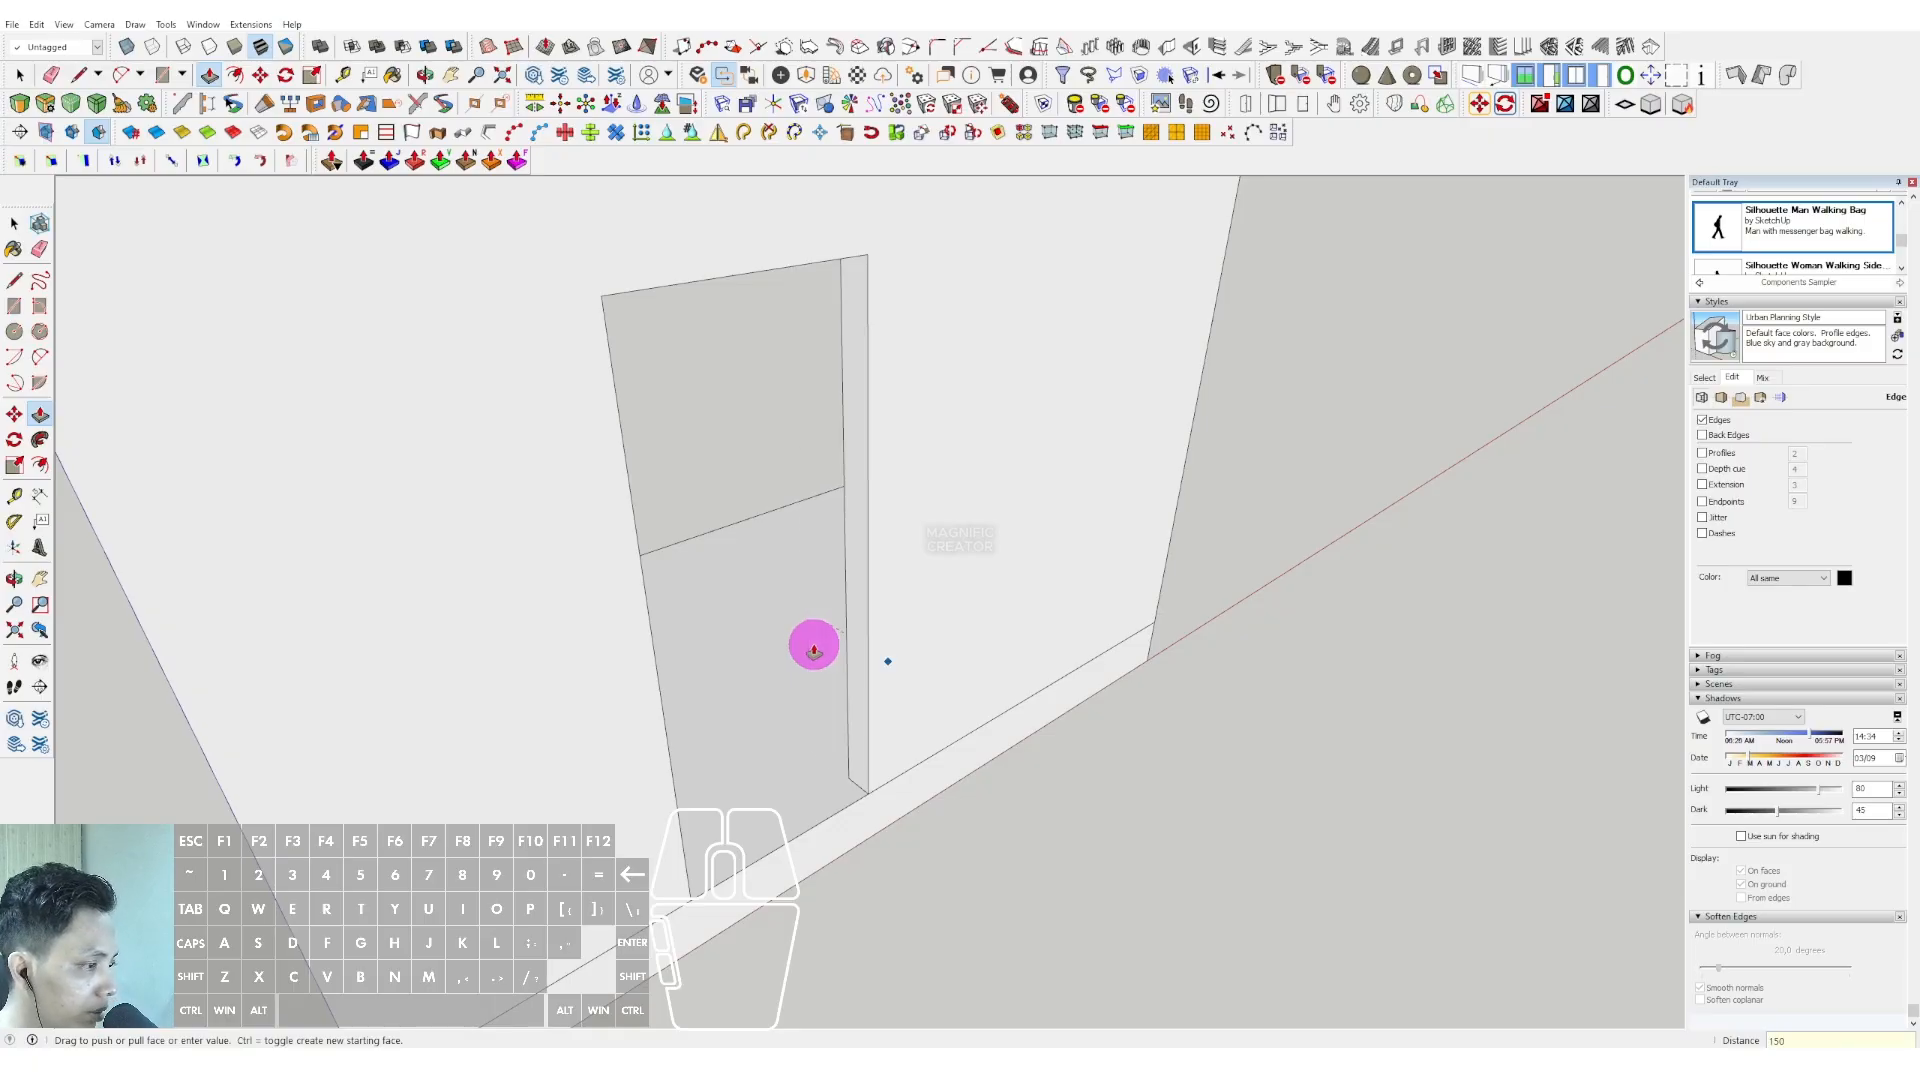
Select all of the wall geometry and make it a group.
triple_click(906, 491)
right_click(906, 494)
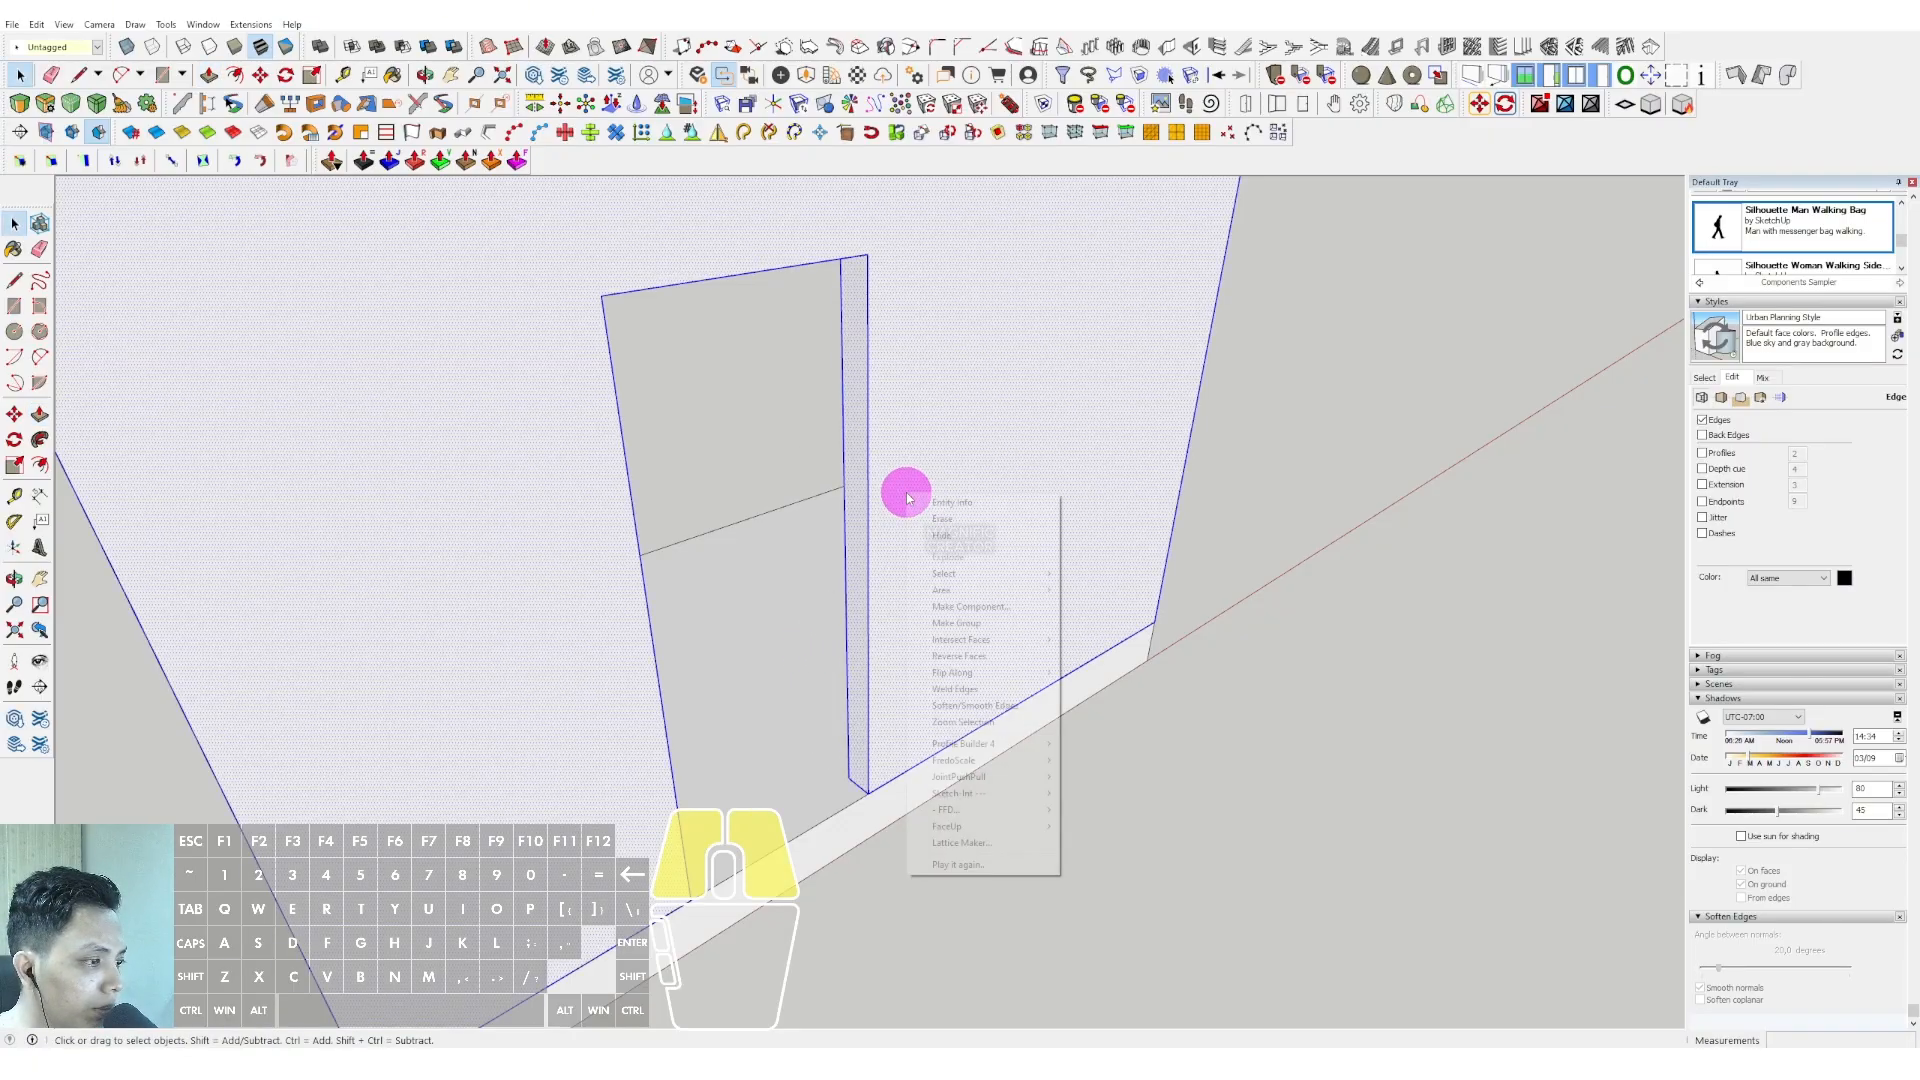
click(940, 625)
scroll(904, 566, down, 3)
middle_drag(904, 566, 844, 553)
click(1381, 435)
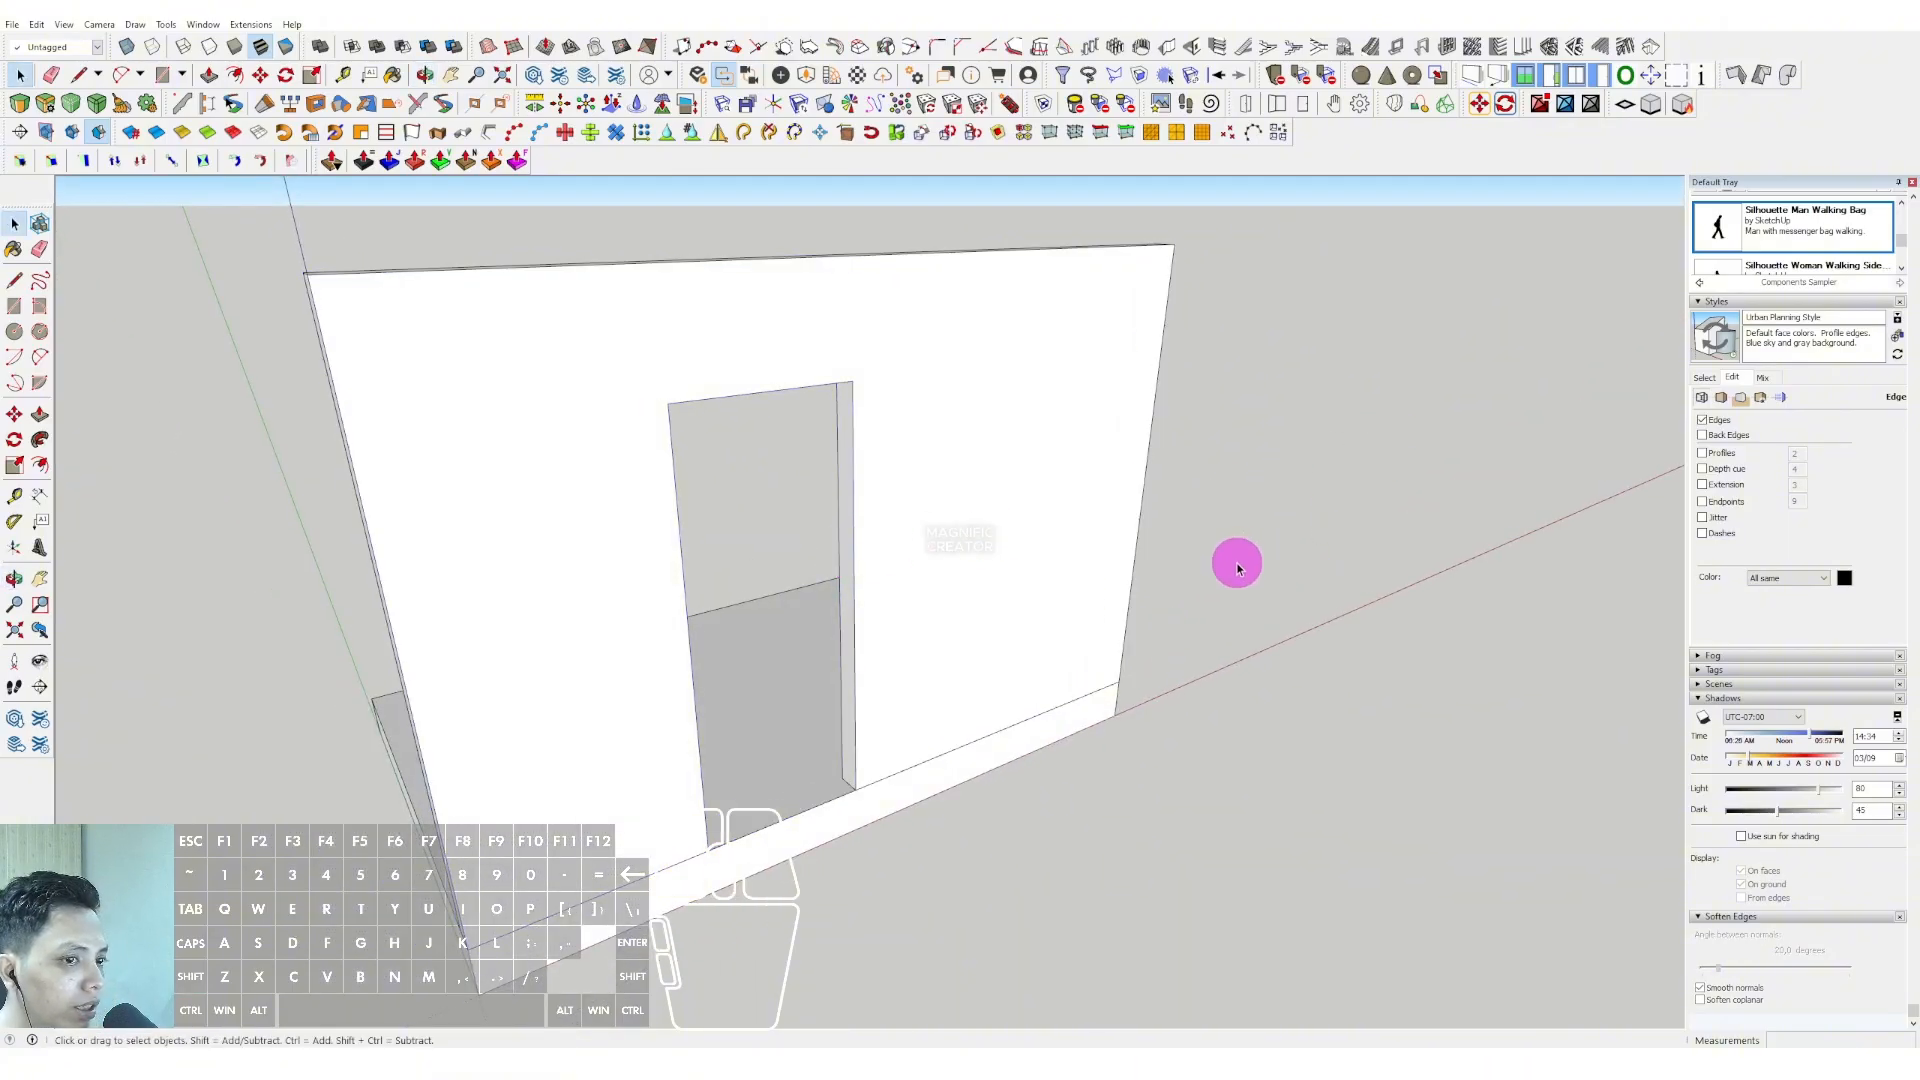
middle_drag(944, 682, 985, 566)
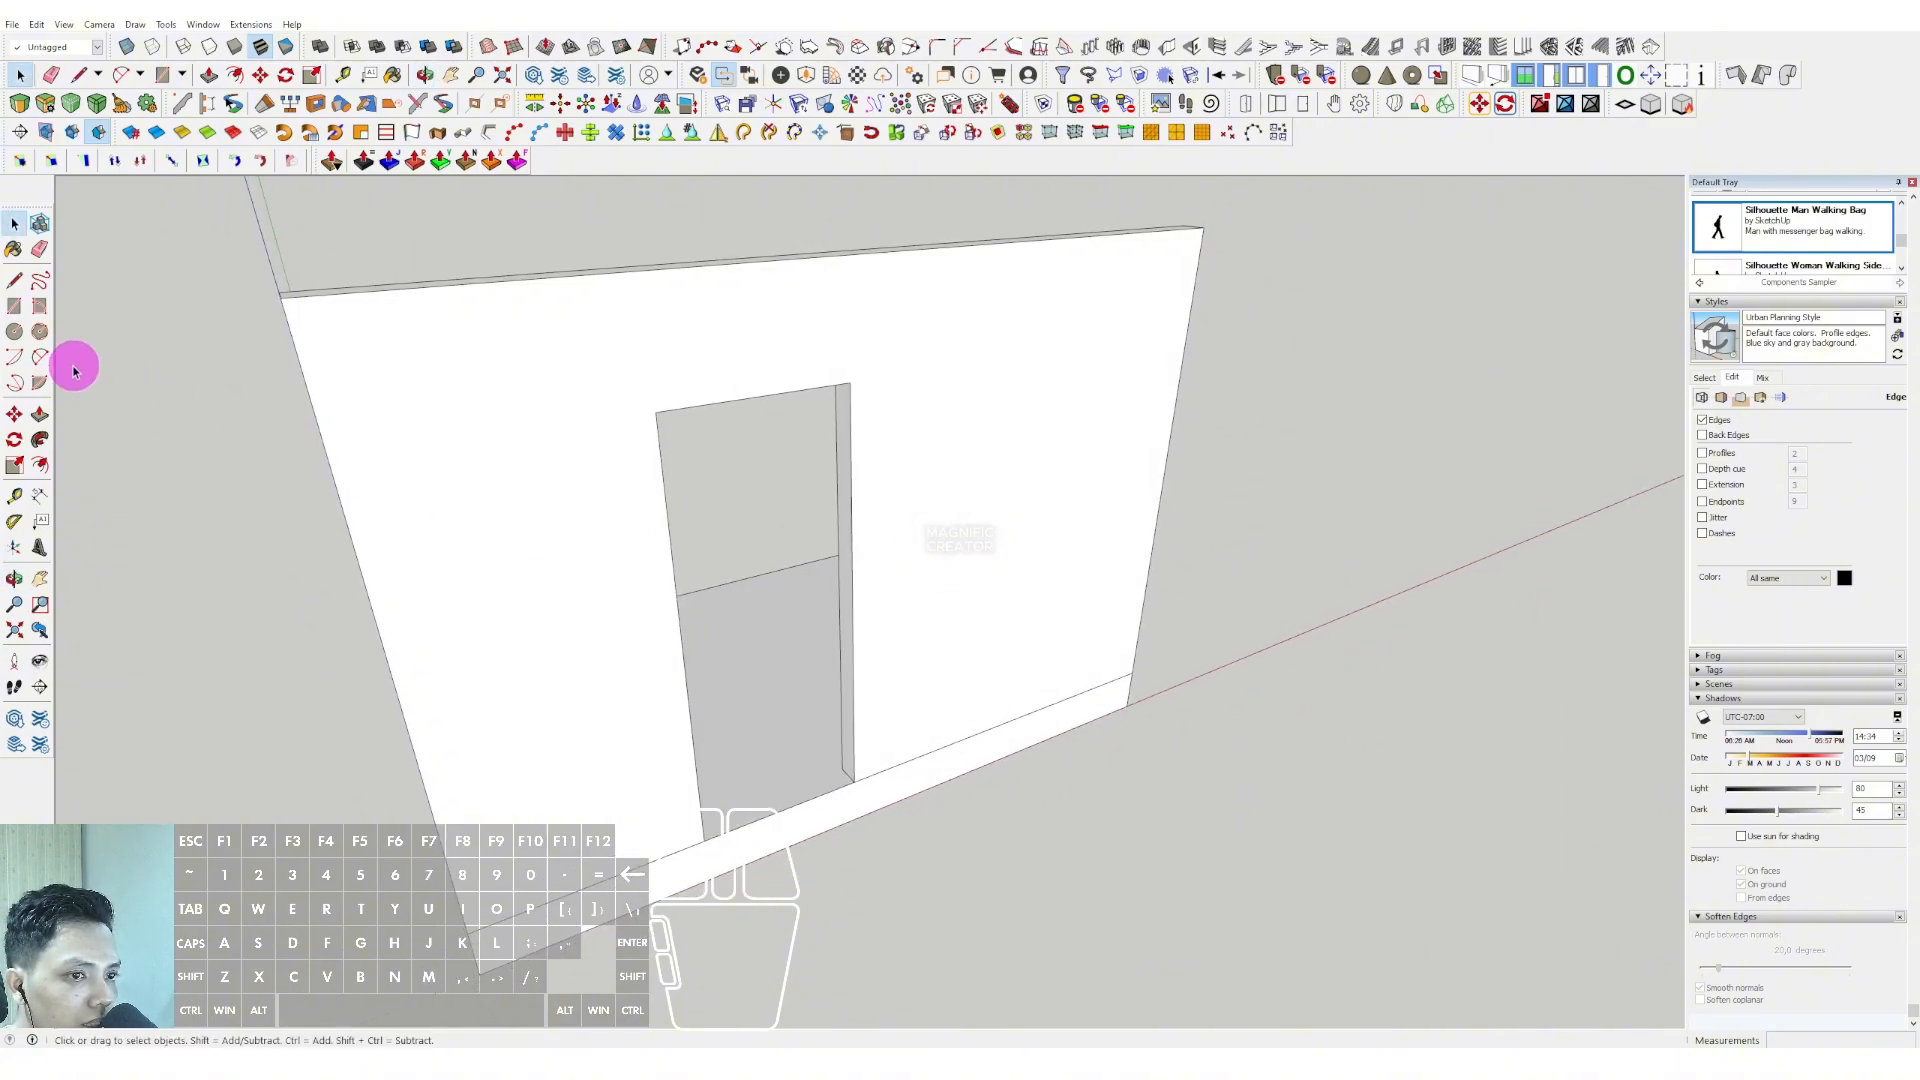
Draw a rectangle across the door opening from its lower corner to the opposite upper corner.
click(14, 309)
click(854, 780)
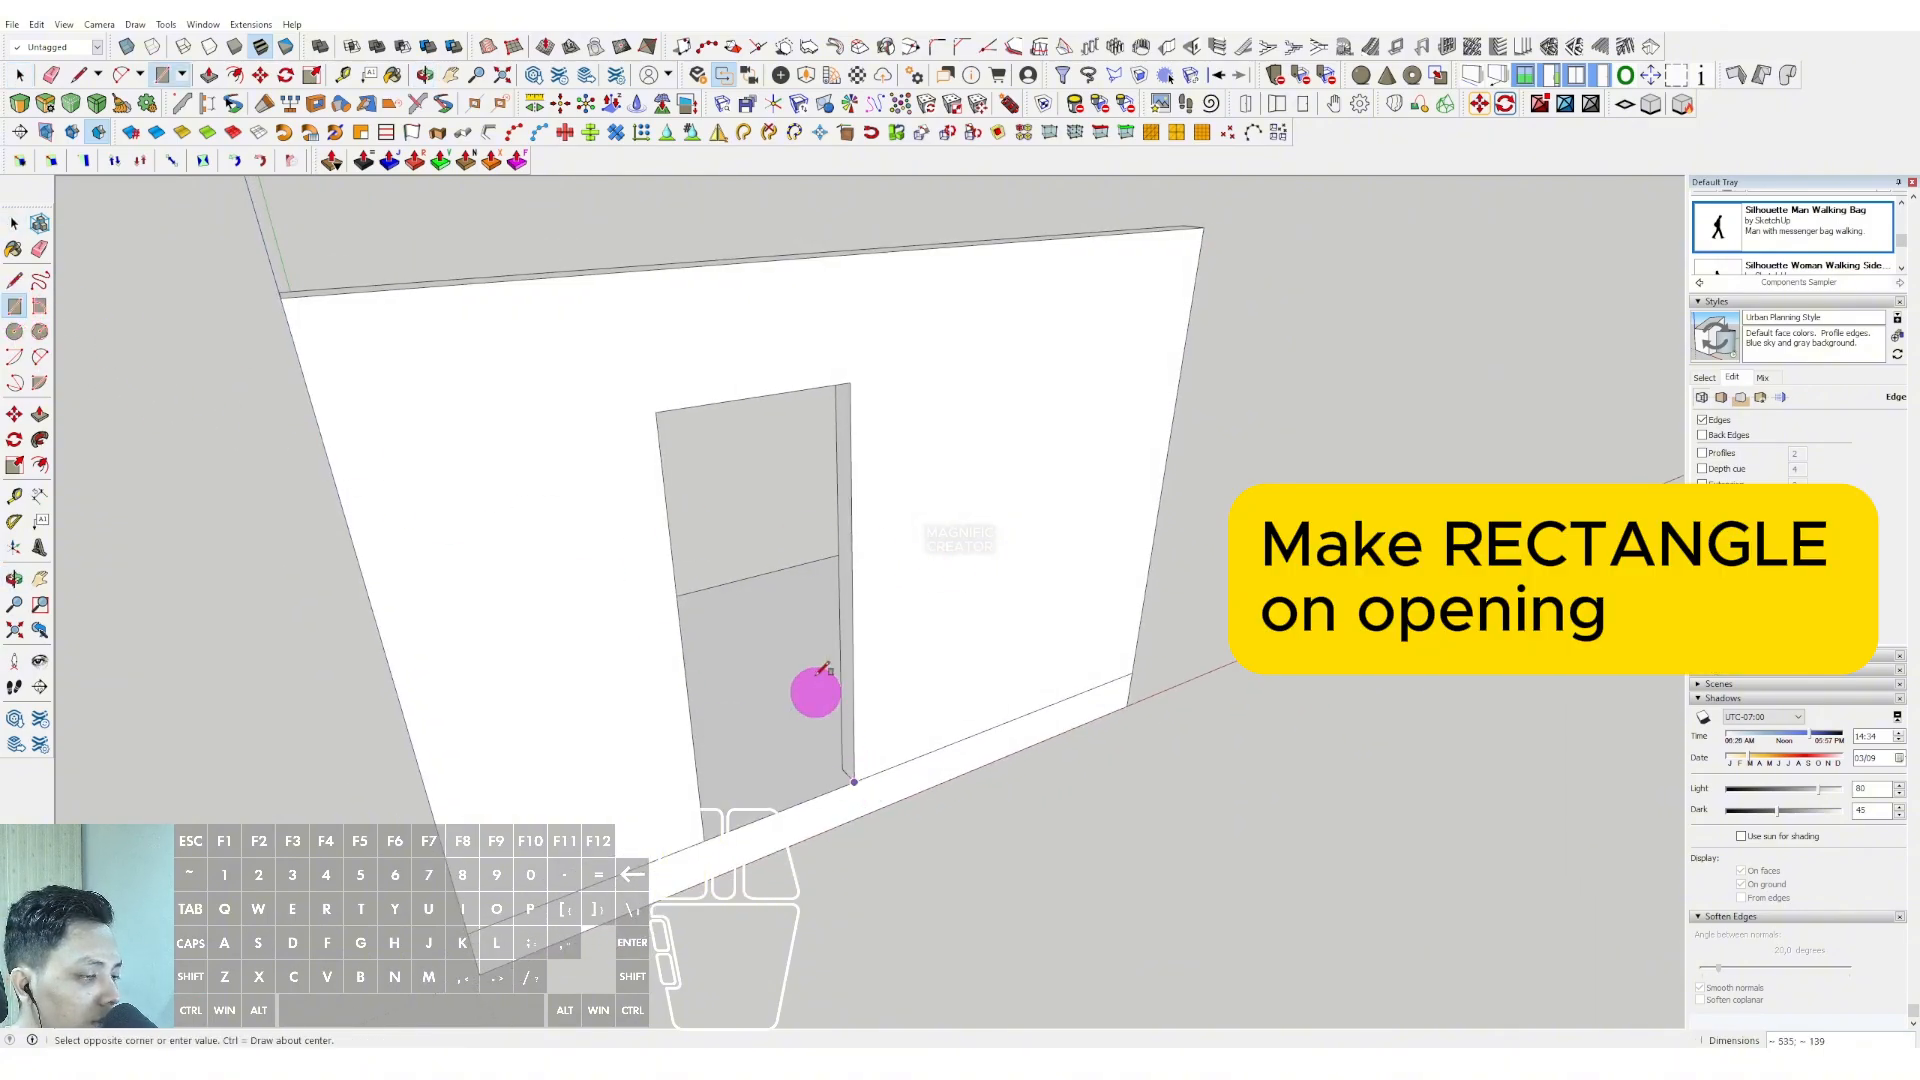
click(662, 415)
middle_drag(733, 549, 800, 583)
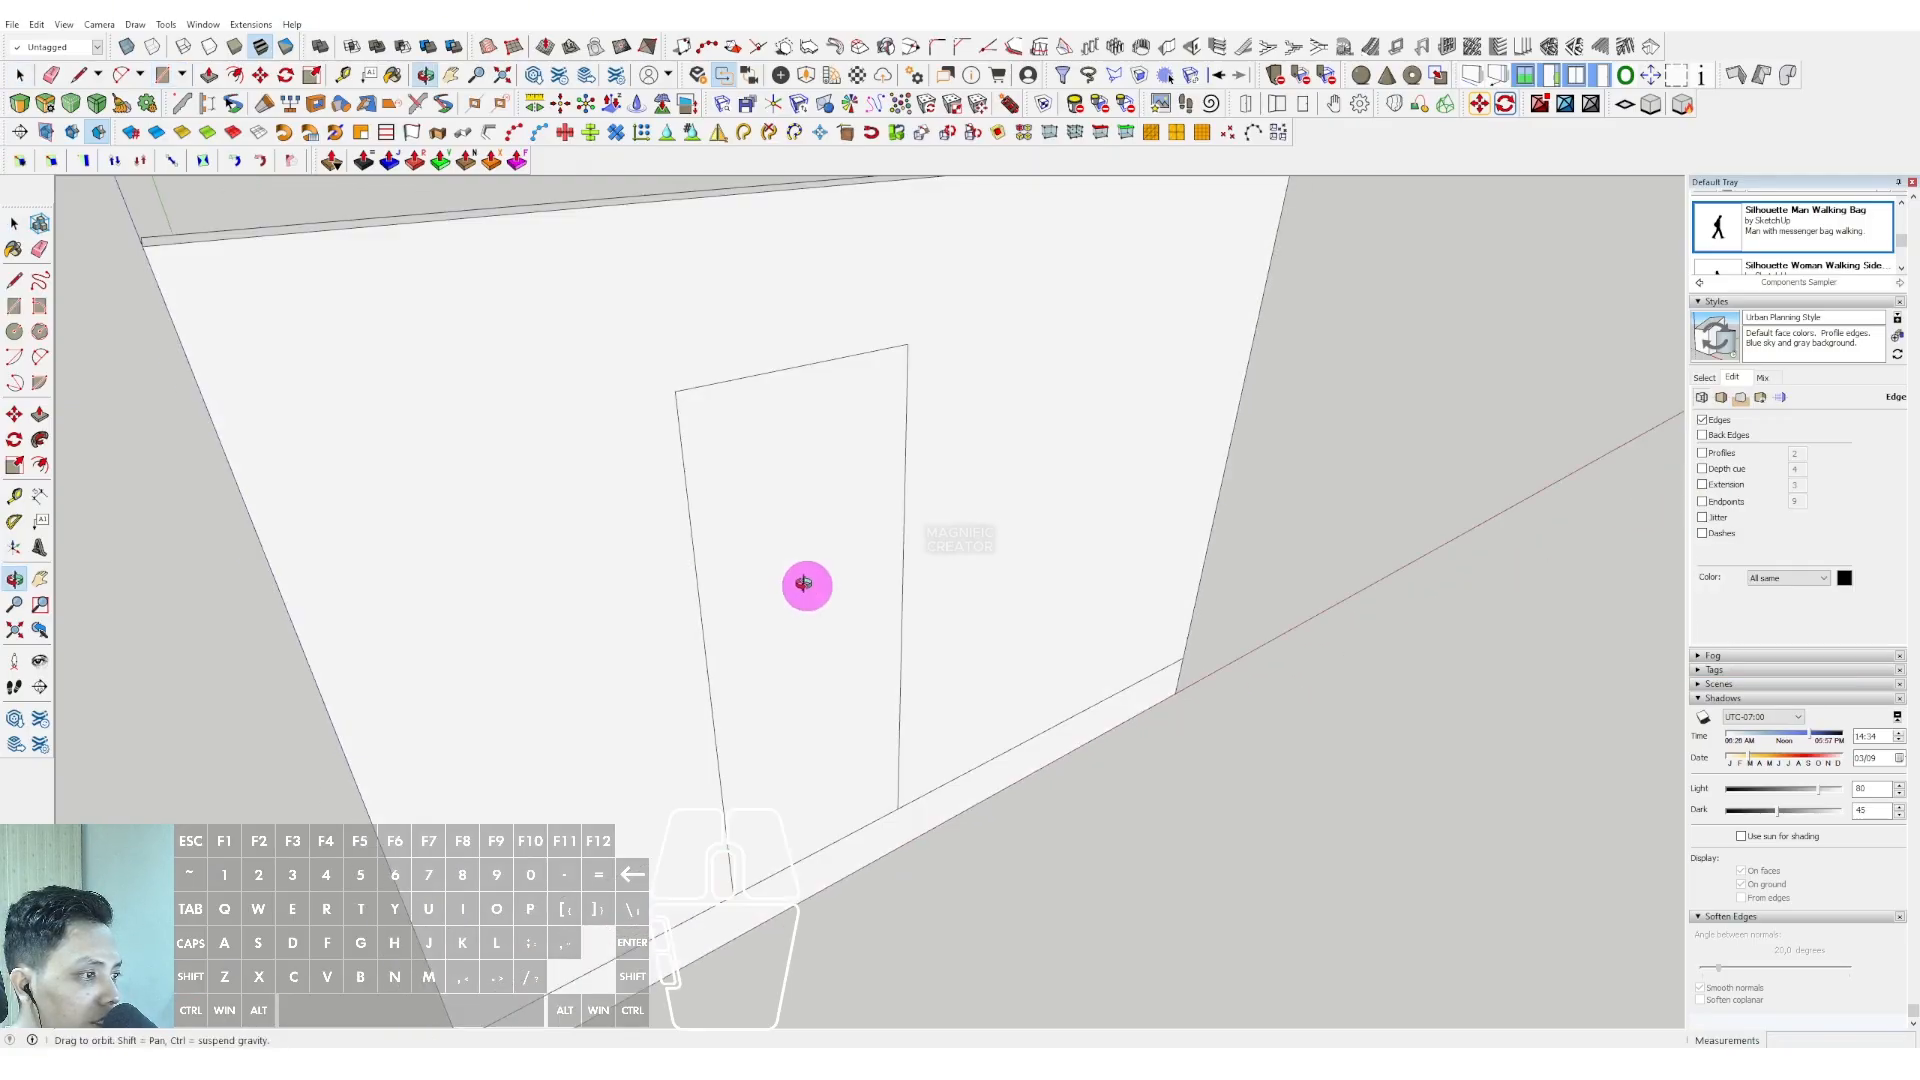
key(space)
Extrude the door rectangle 150 mm so that it fills the wall's thickness.
click(858, 452)
middle_drag(857, 452, 1333, 519)
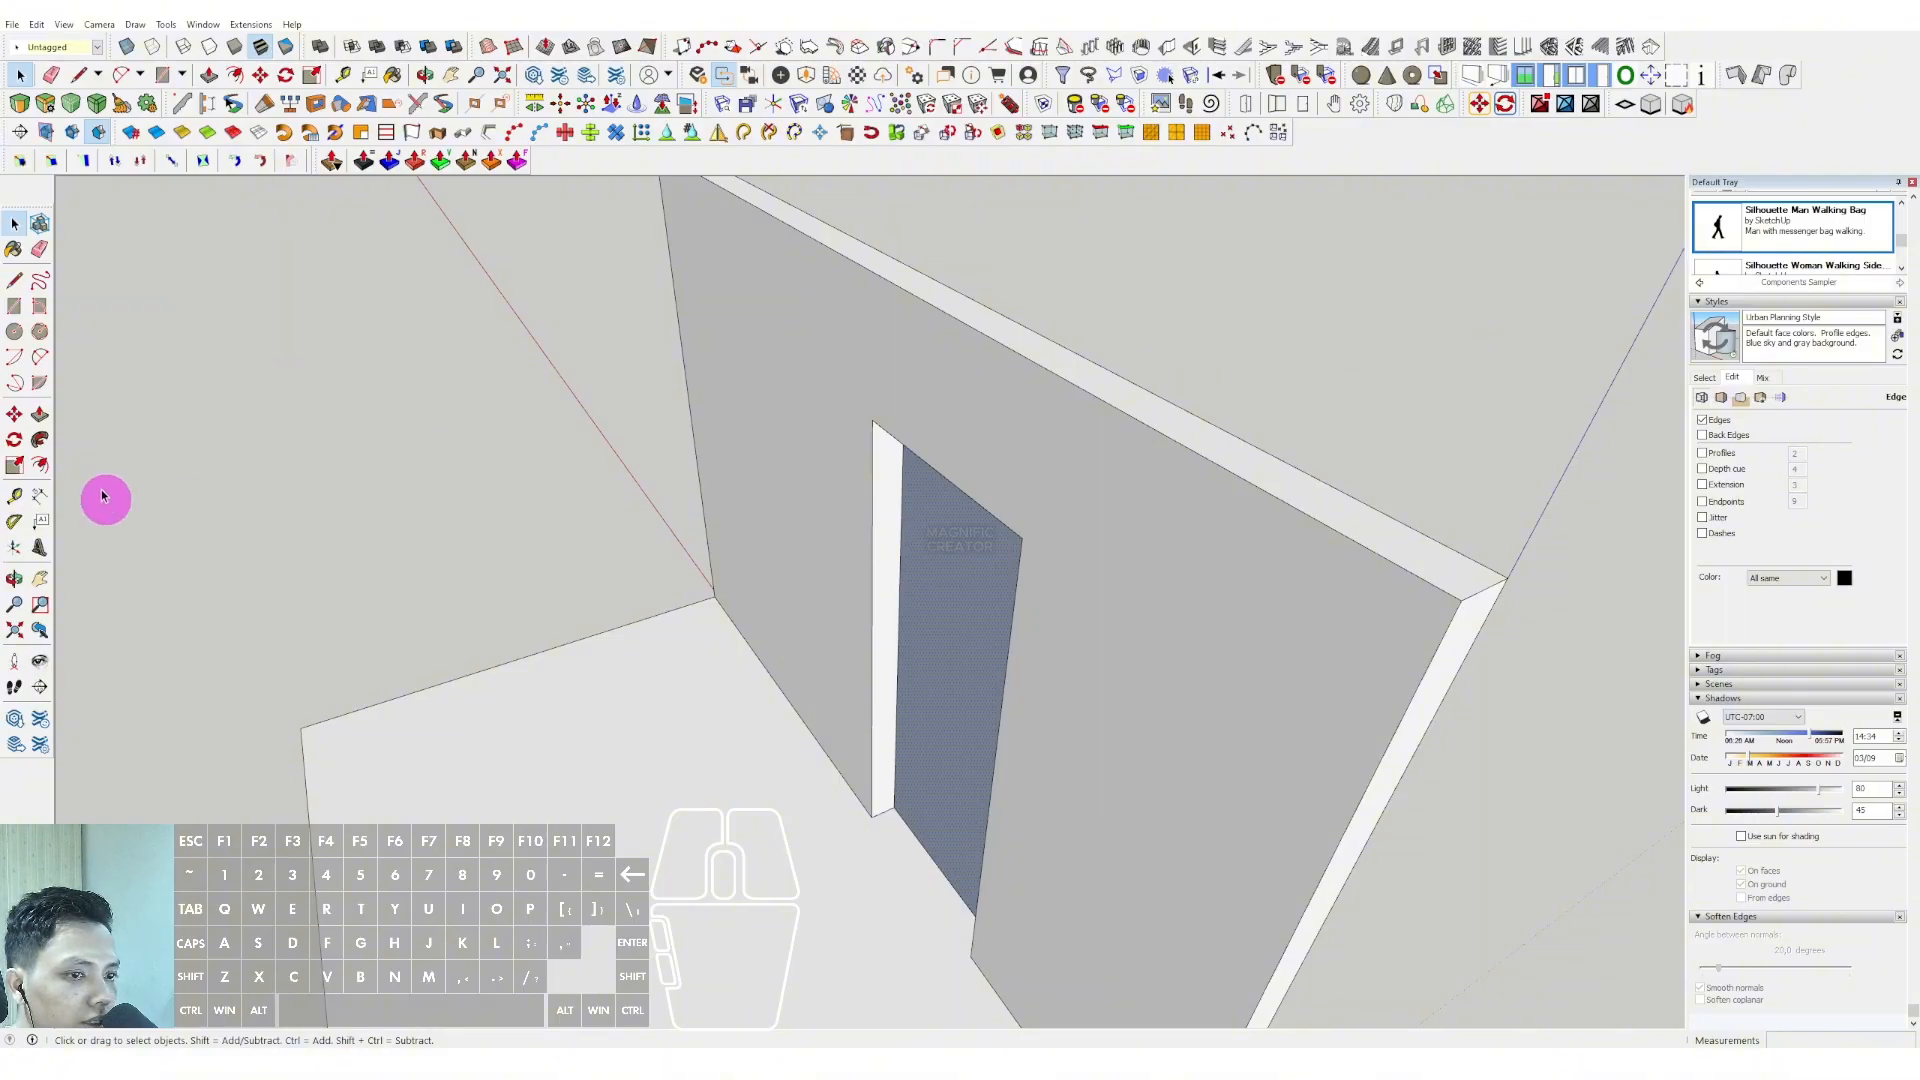
click(40, 418)
click(908, 516)
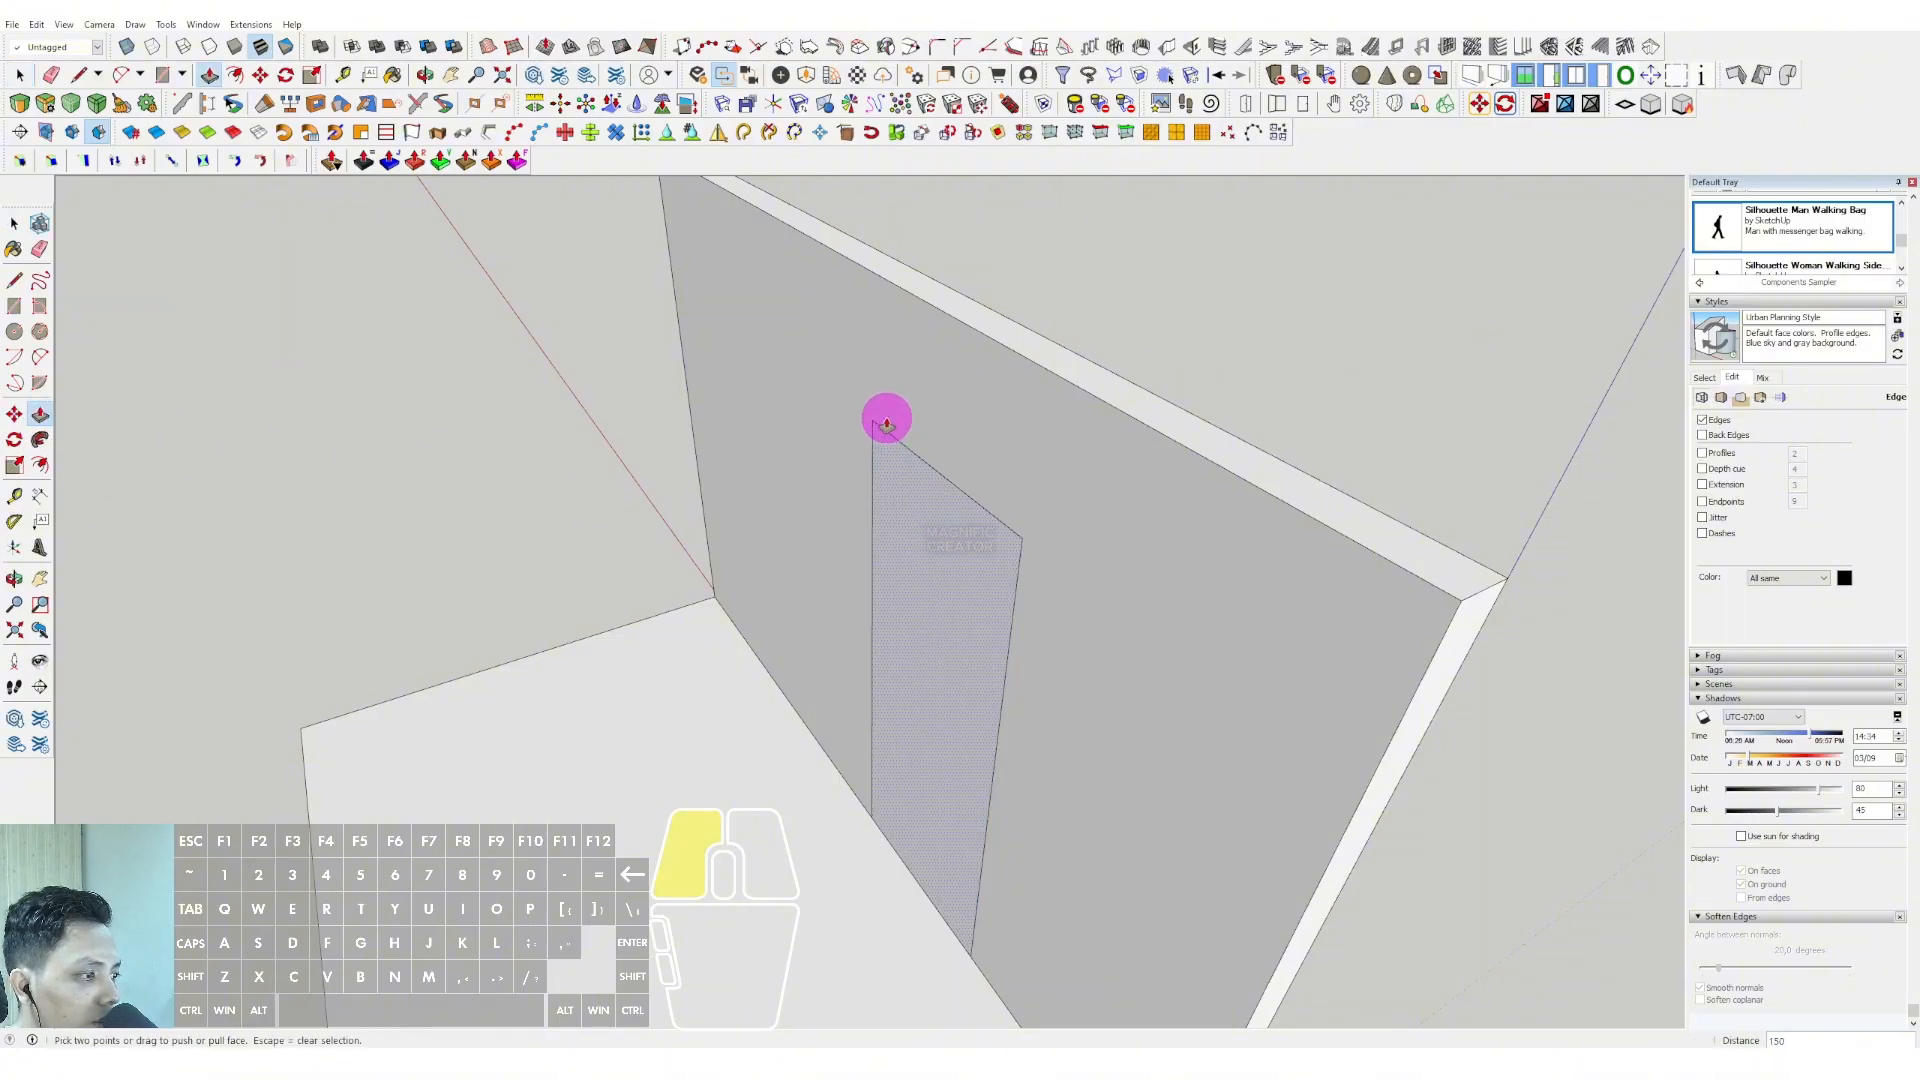
scroll(690, 561, down, 2)
middle_drag(690, 561, 387, 489)
key(space)
Select the door panel with its edges and make it a group.
middle_drag(711, 520, 660, 588)
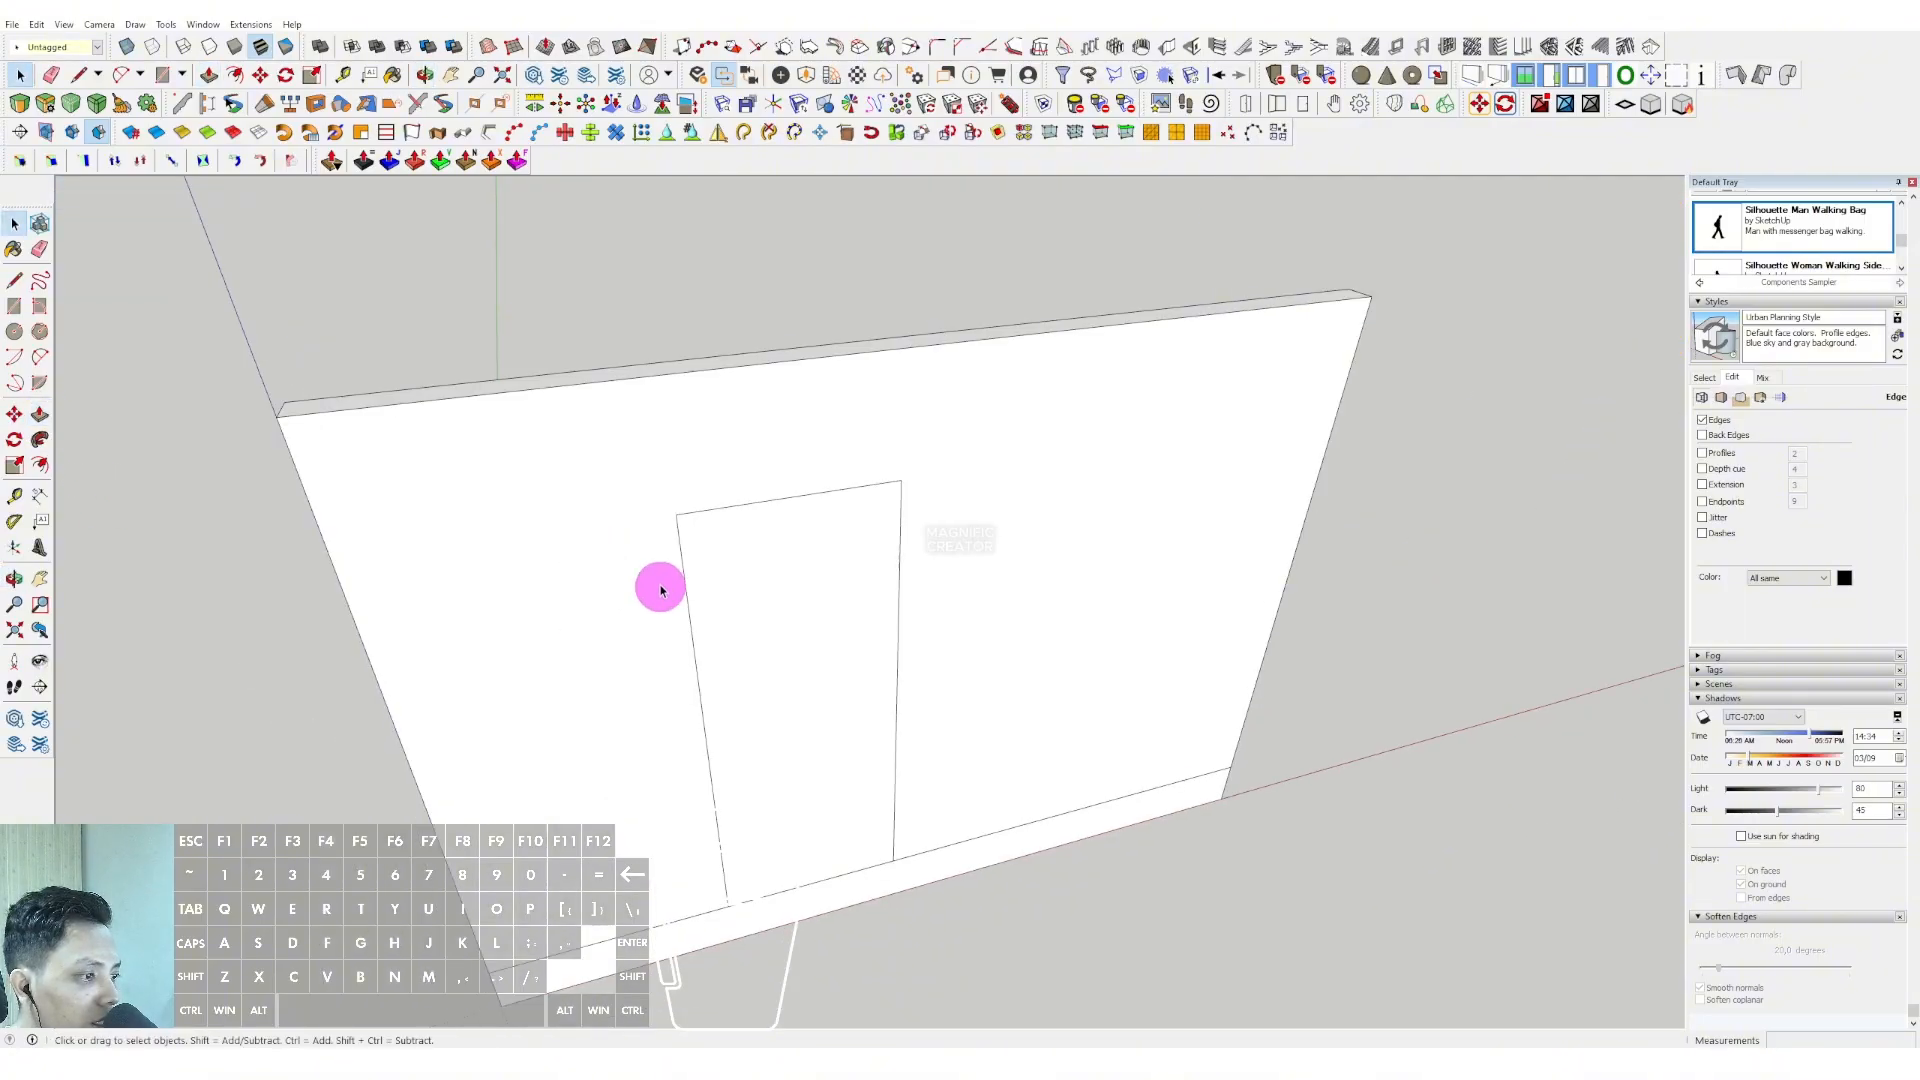
click(866, 550)
right_click(866, 548)
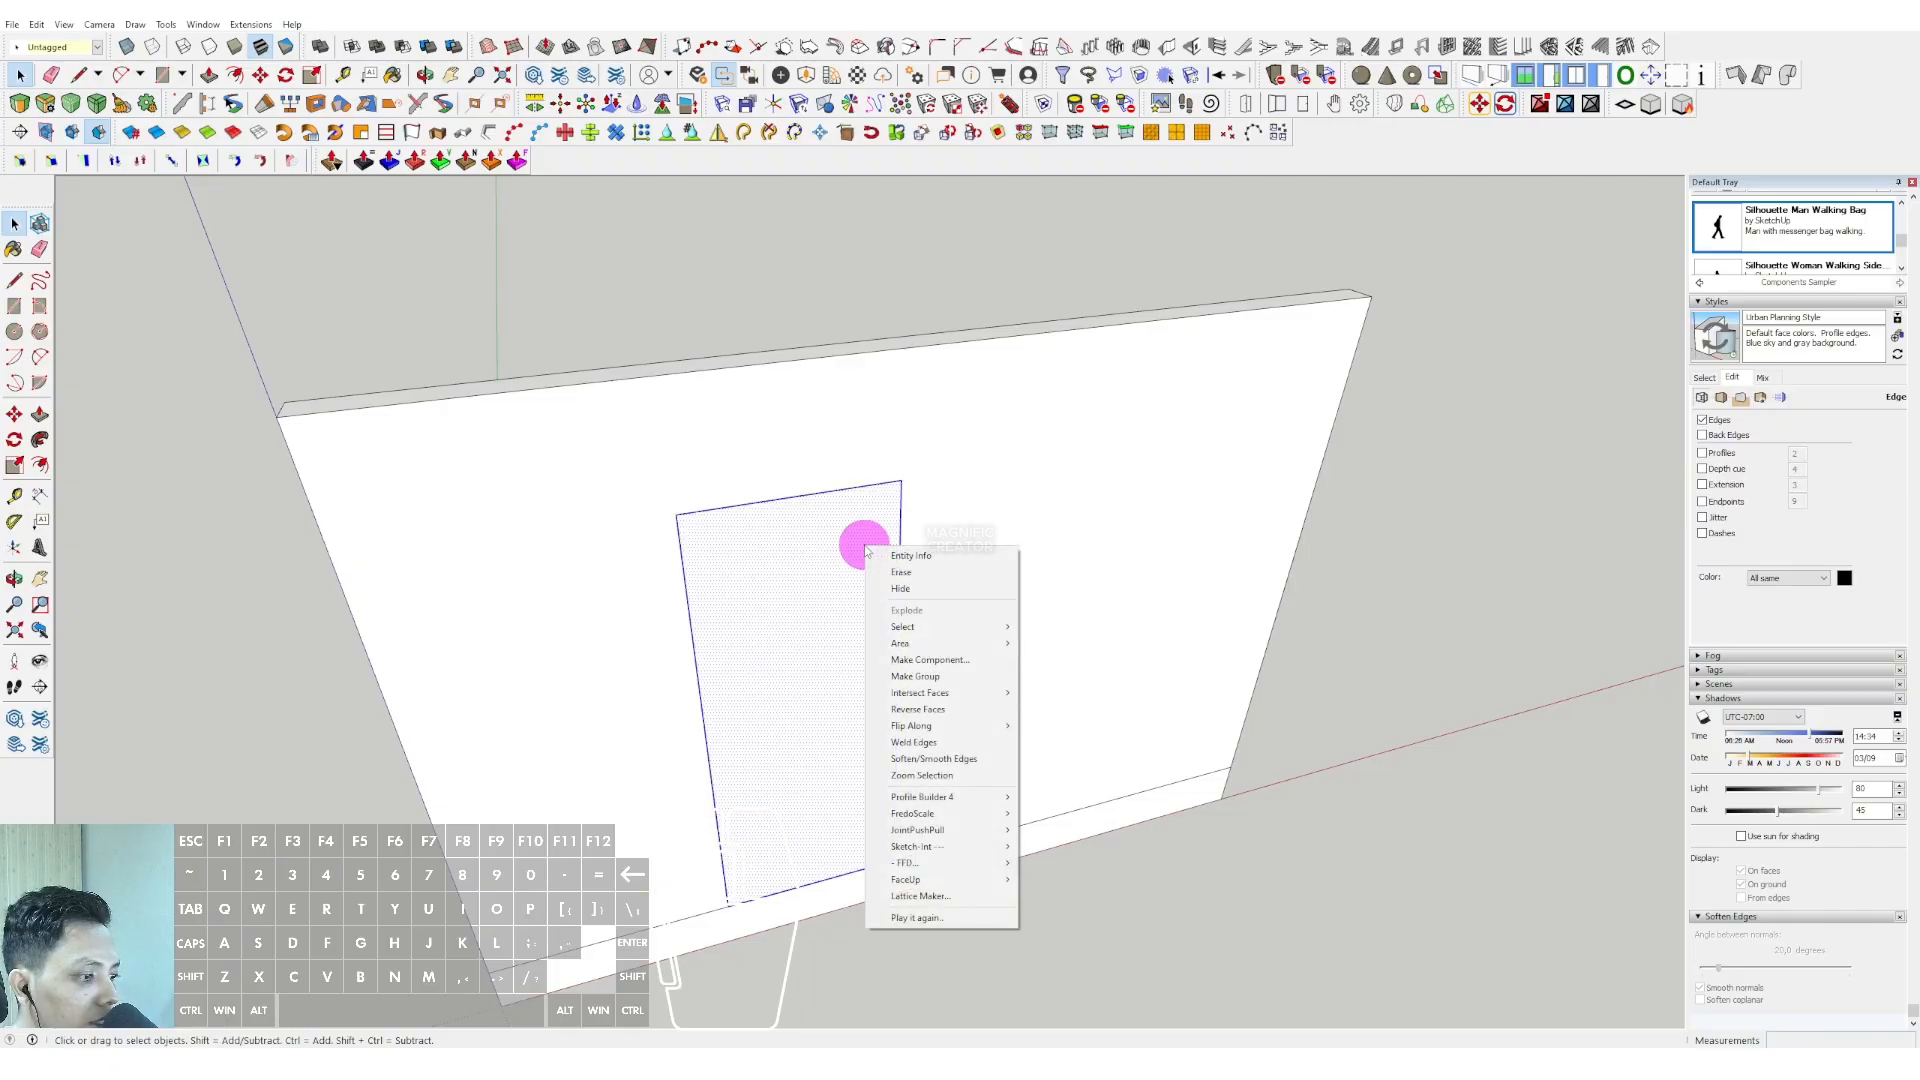
click(921, 674)
middle_drag(834, 653, 1015, 629)
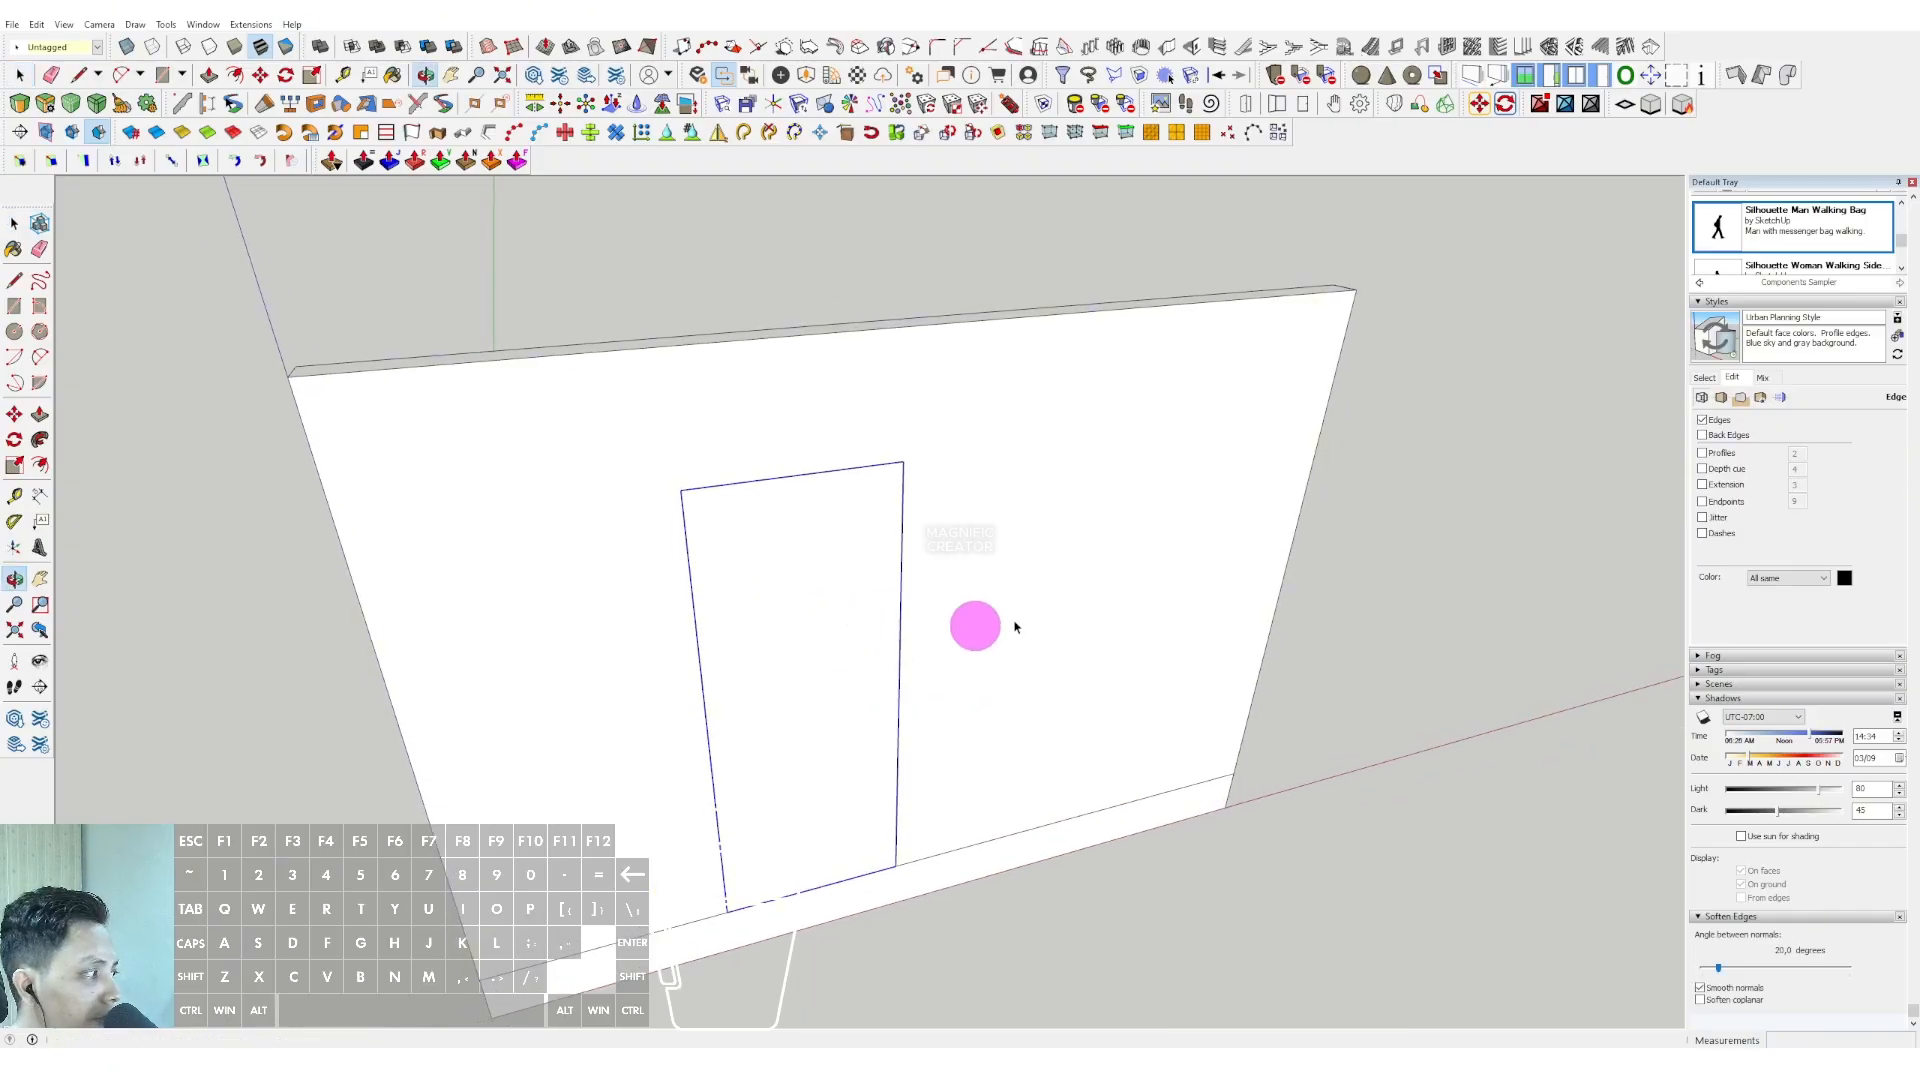
Paint the door group with the Wood Veneer 02 material from the Wood collection and open the group for editing.
click(1703, 379)
click(1879, 406)
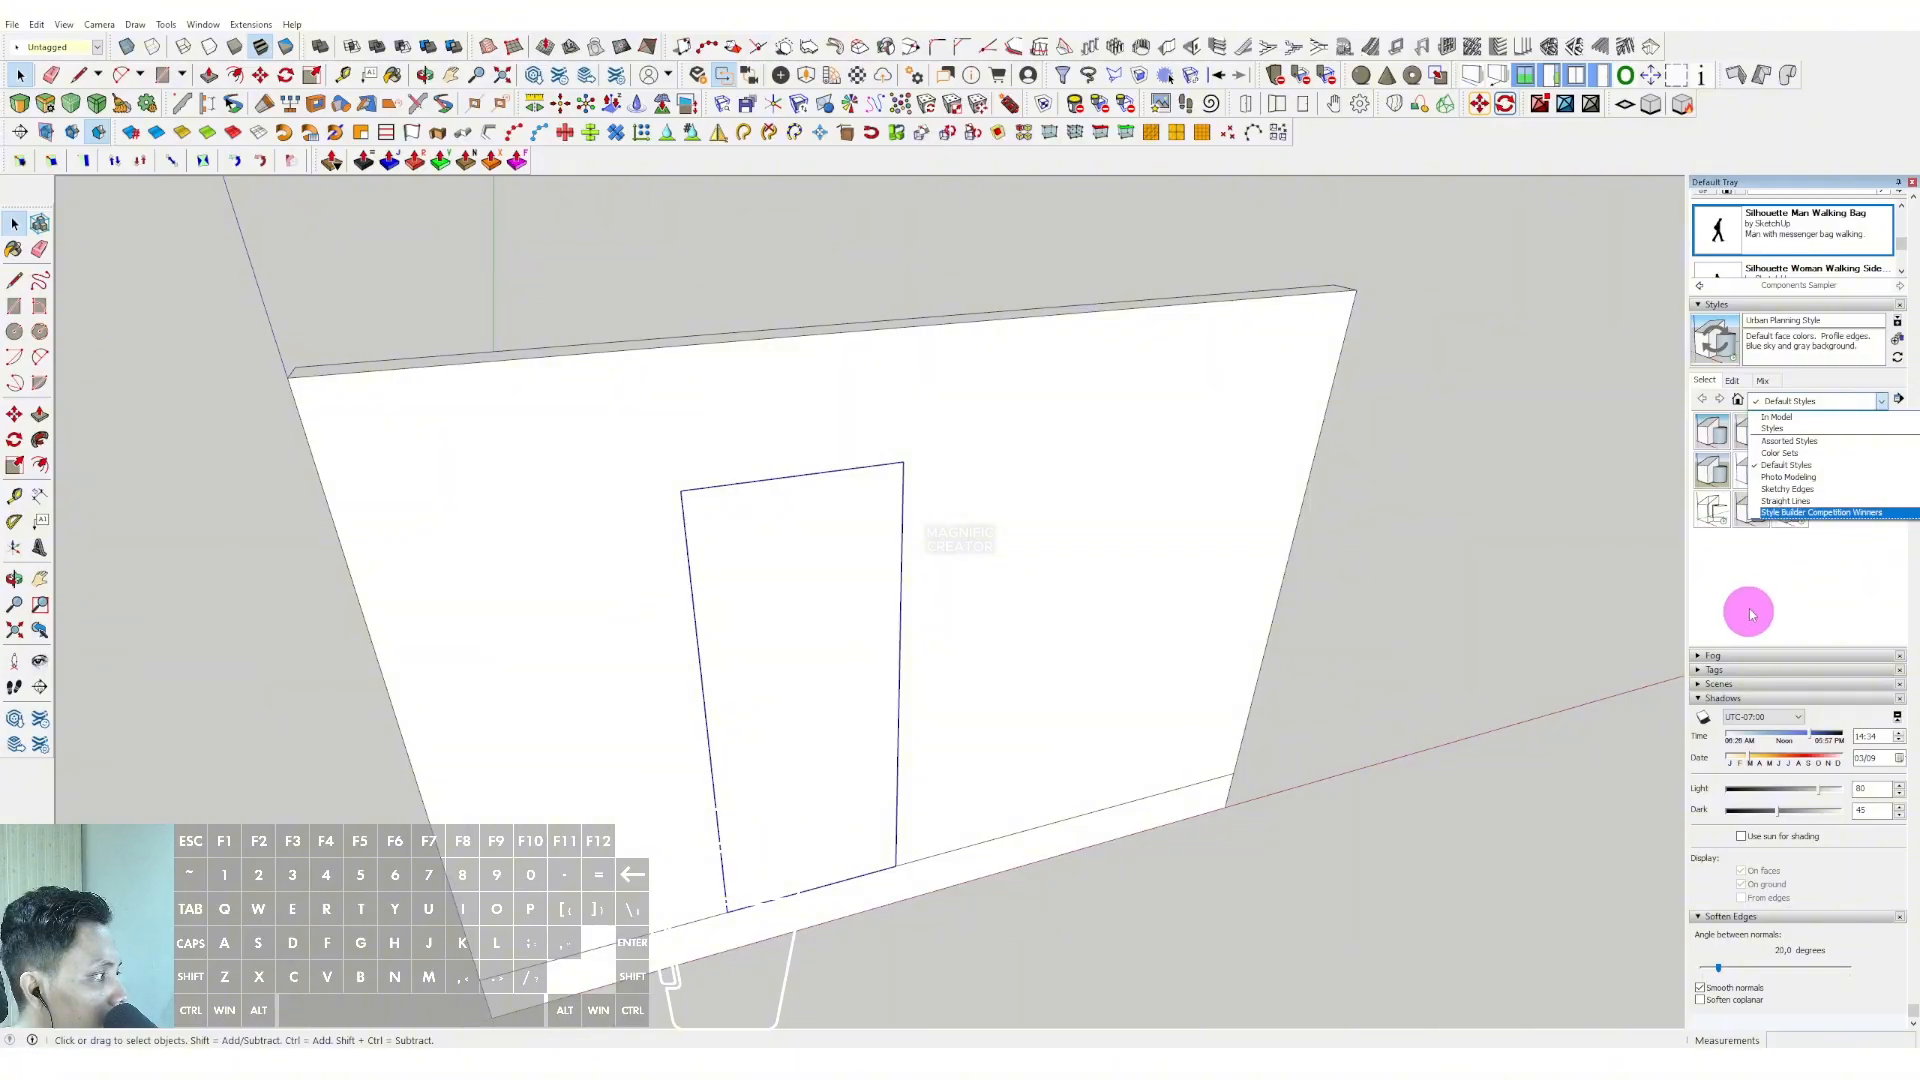
key(b)
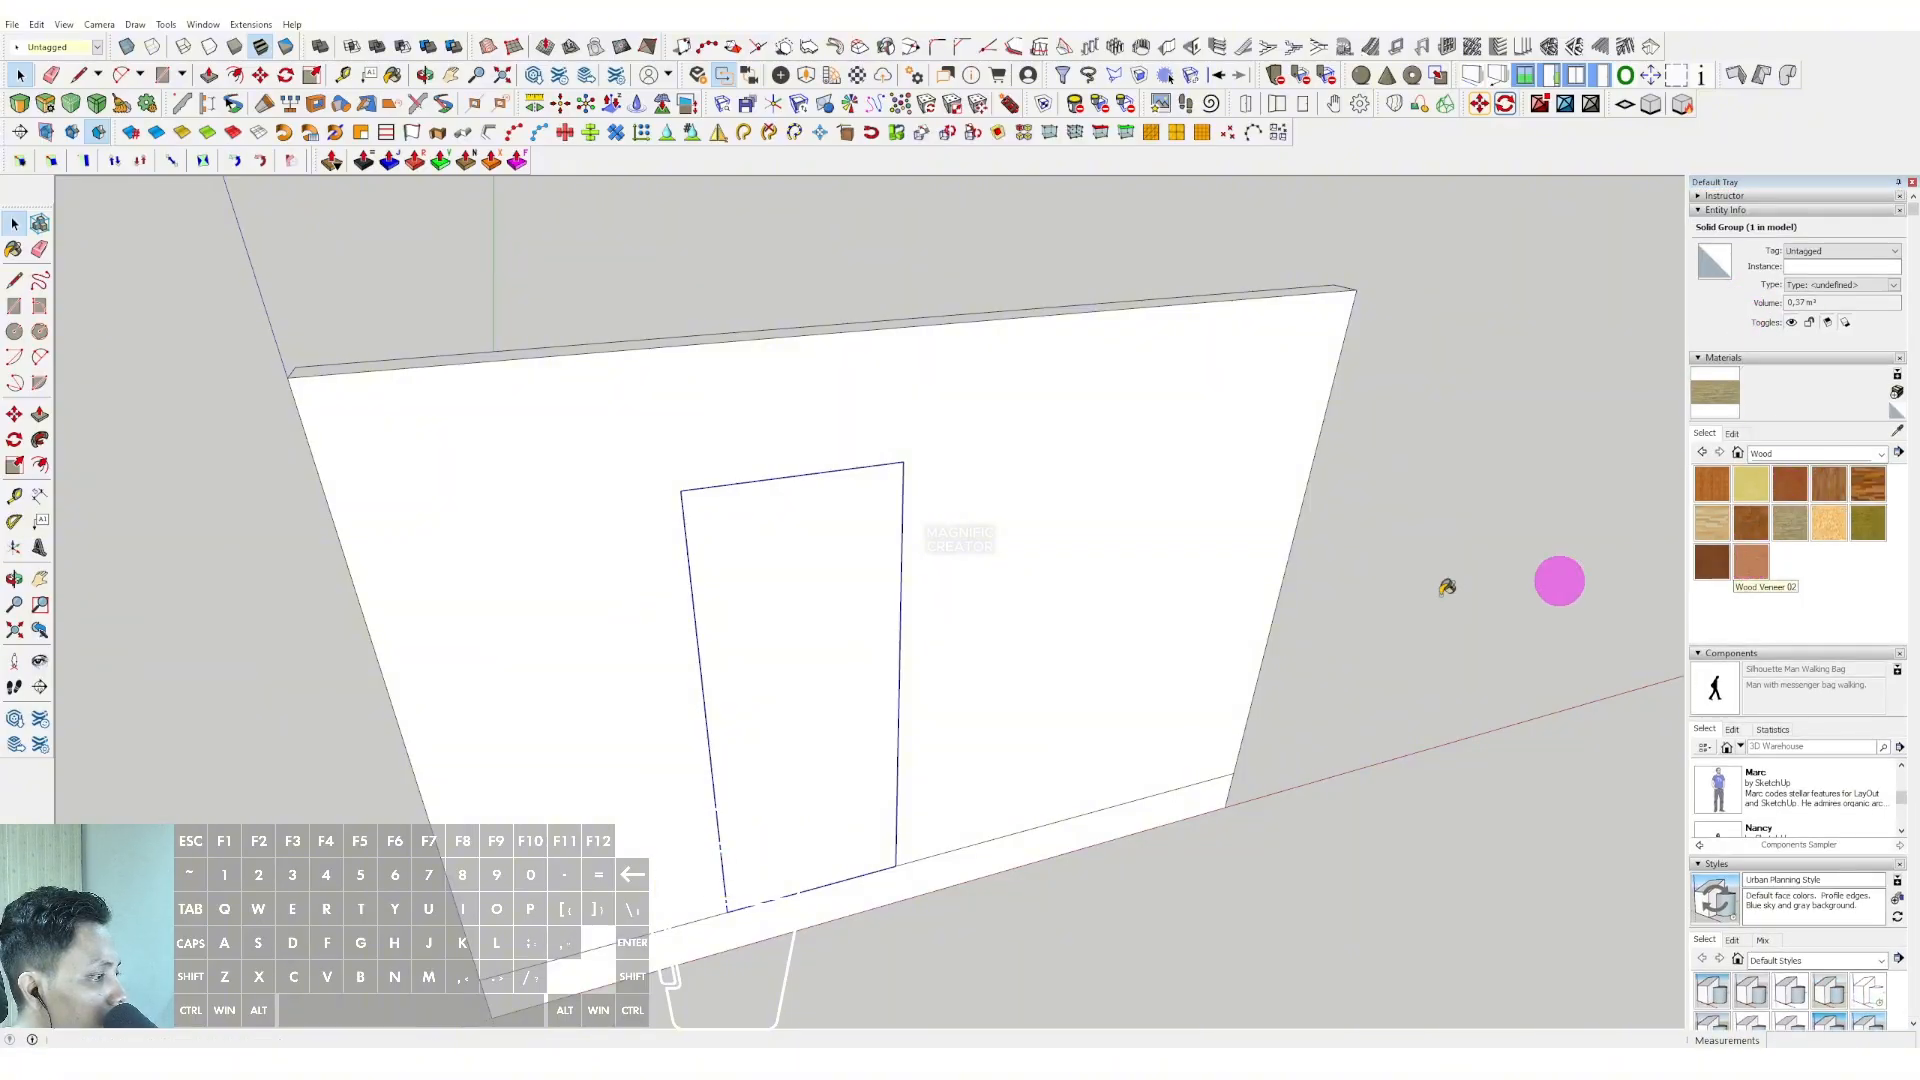
click(846, 591)
mouse_move(844, 591)
middle_down()
mouse_move(883, 557)
mouse_move(883, 523)
mouse_move(903, 545)
middle_up()
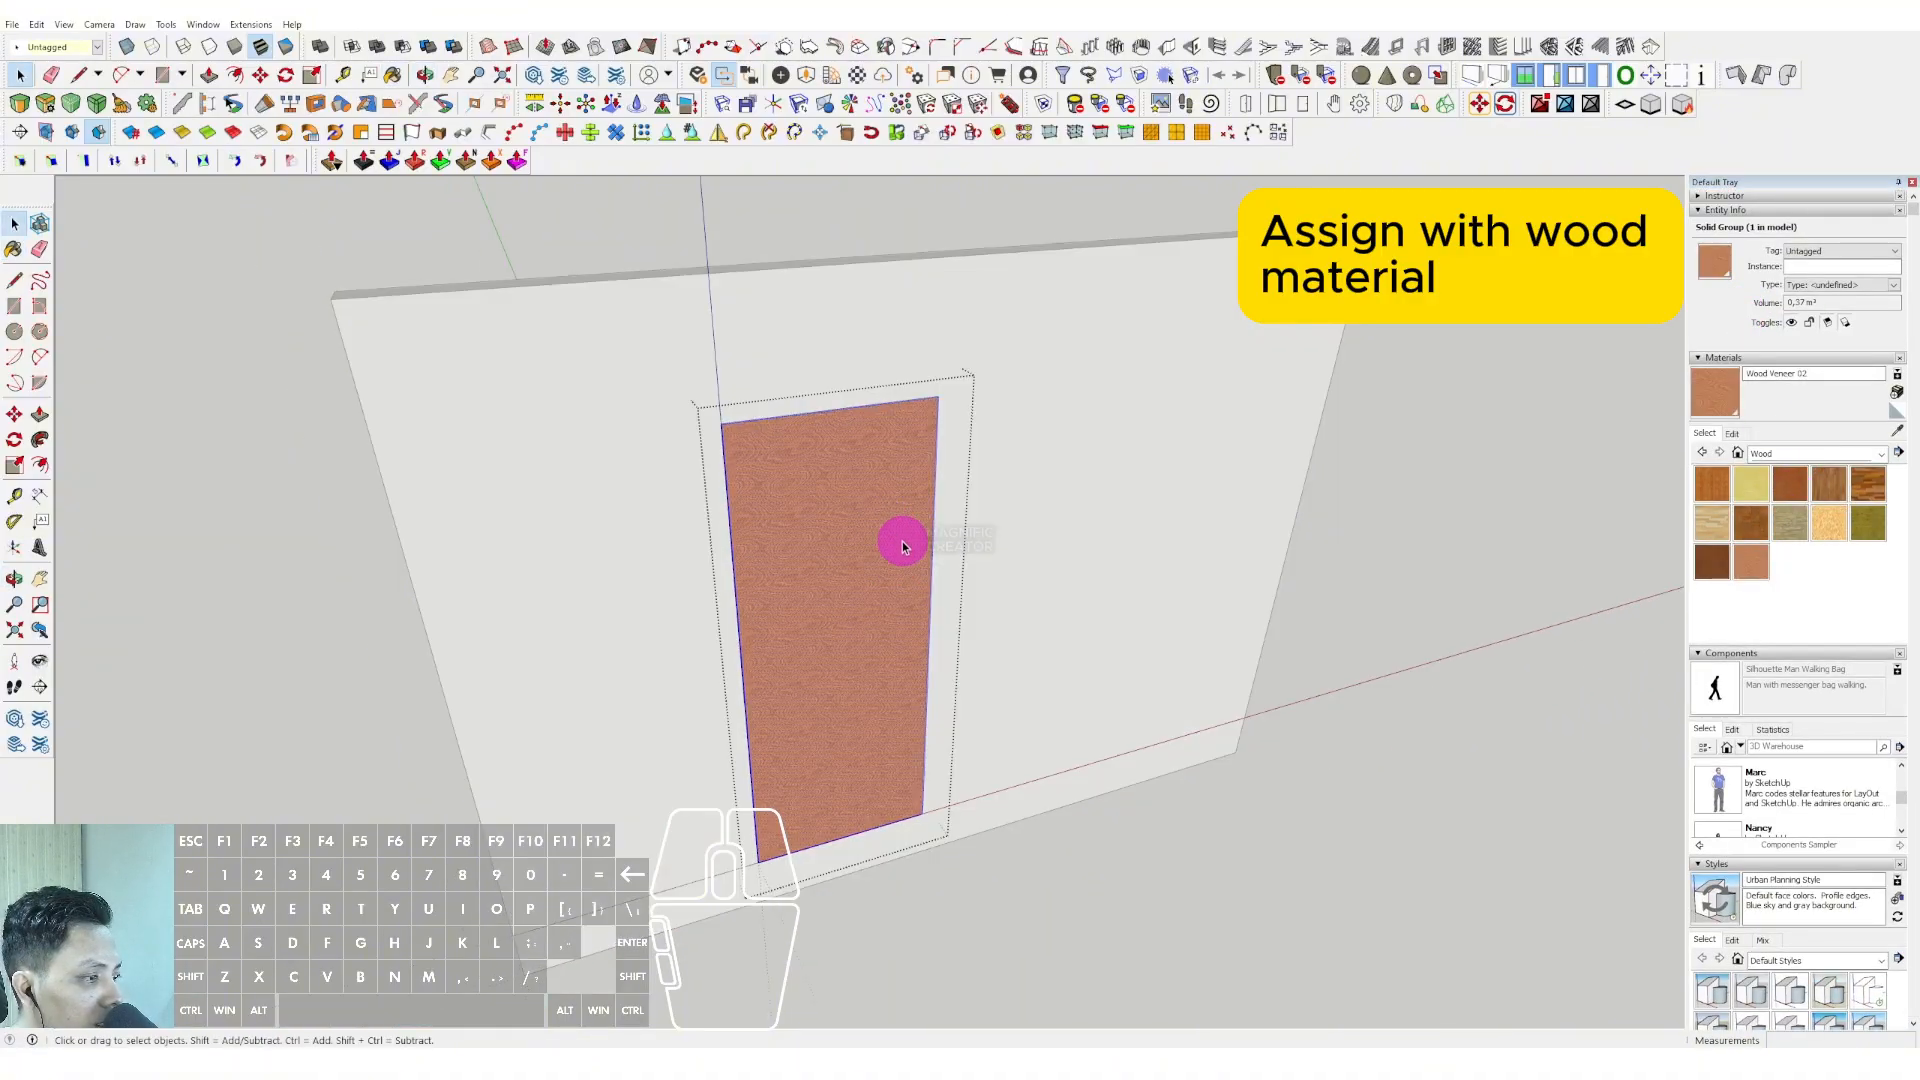
Offset the door's front face edges inward by 30 mm to outline the frame.
scroll(911, 533, up, 3)
key(f)
double_click(932, 487)
key(ctrl+z)
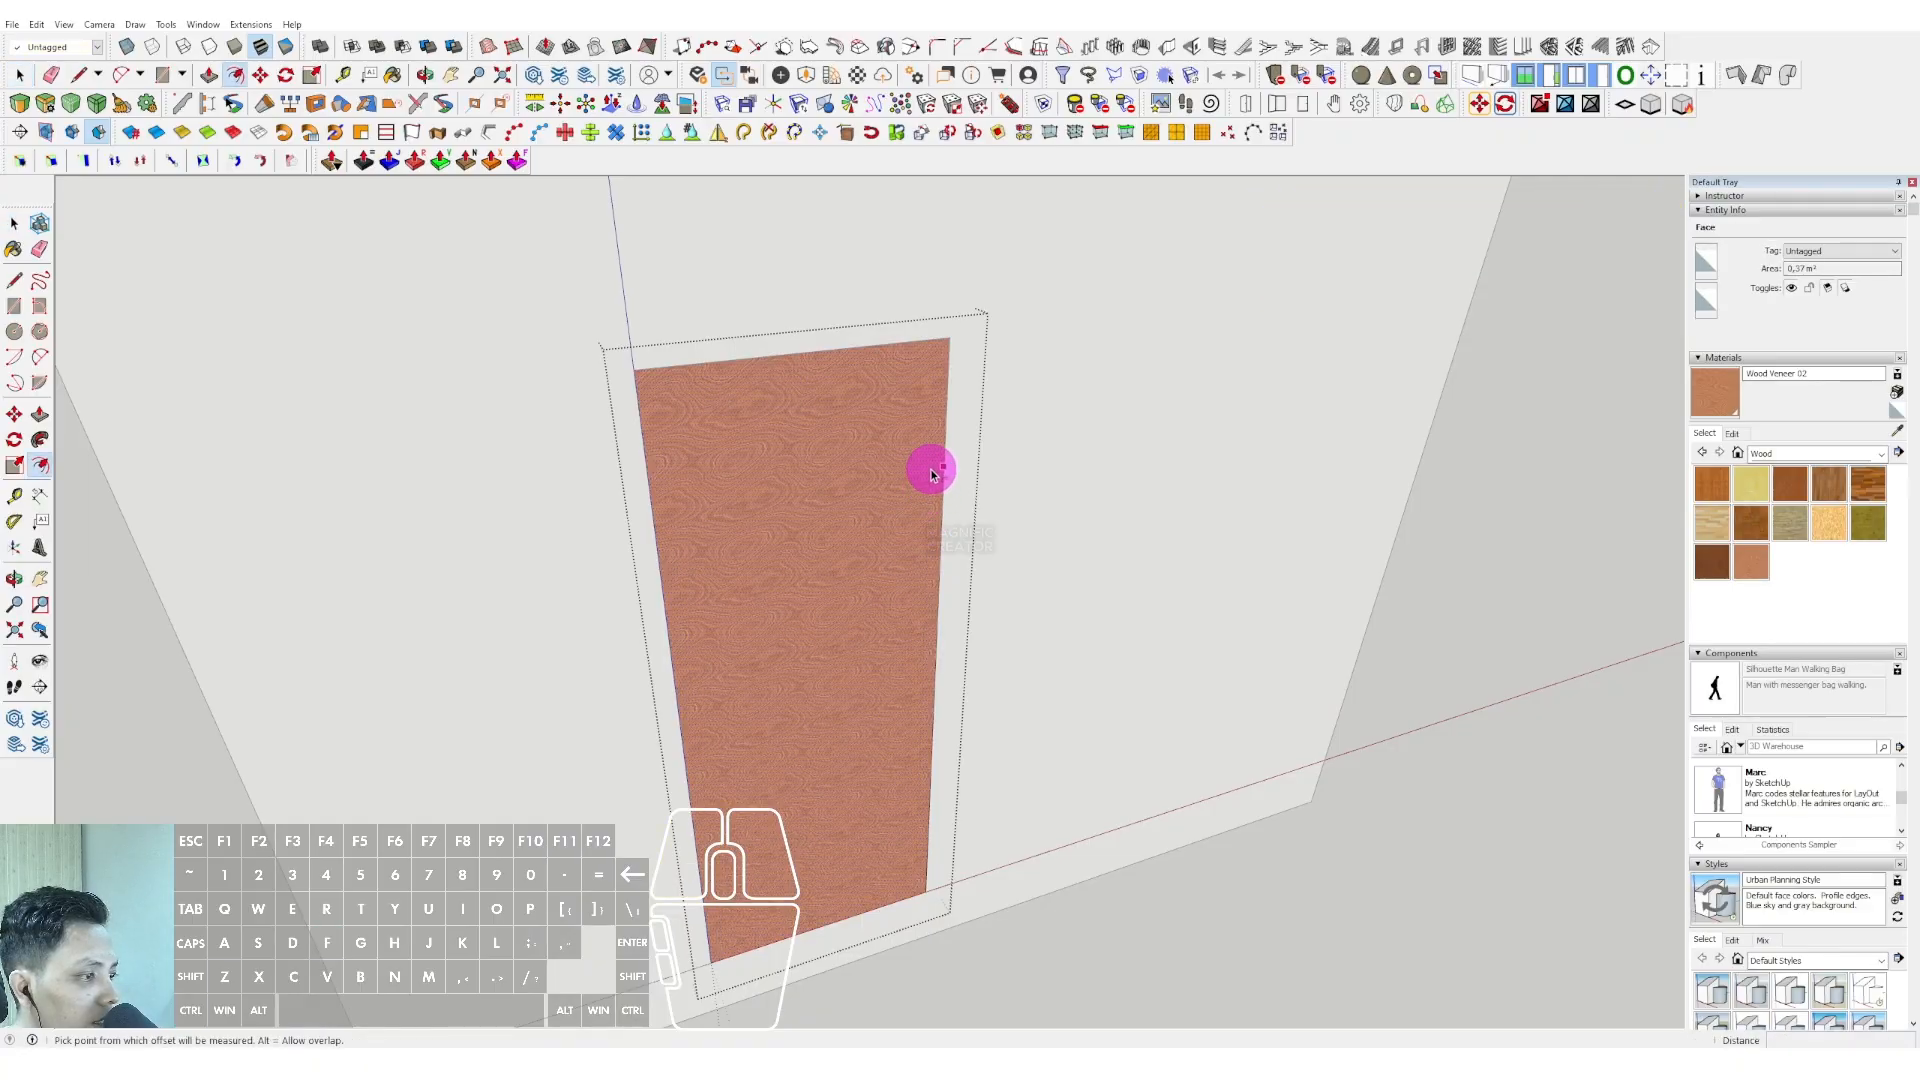
click(941, 459)
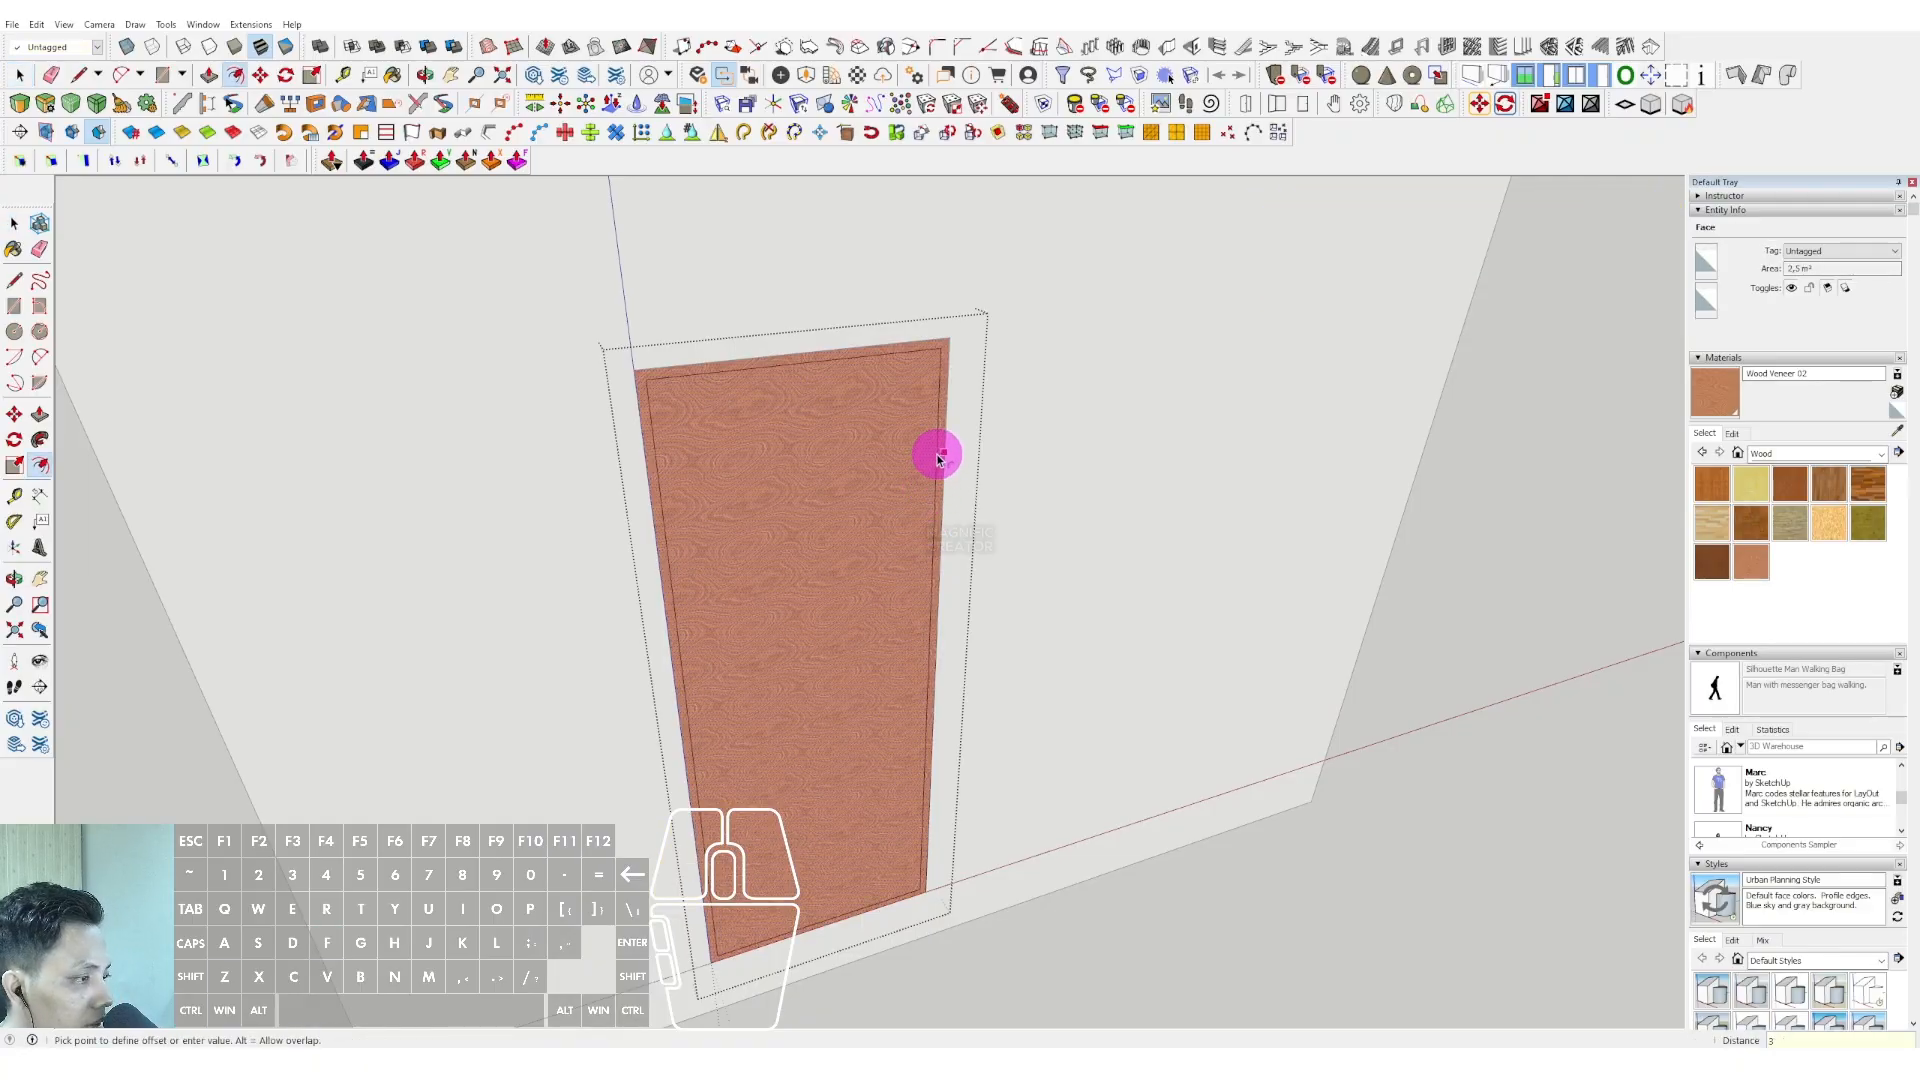
key(space)
scroll(837, 773, up, 3)
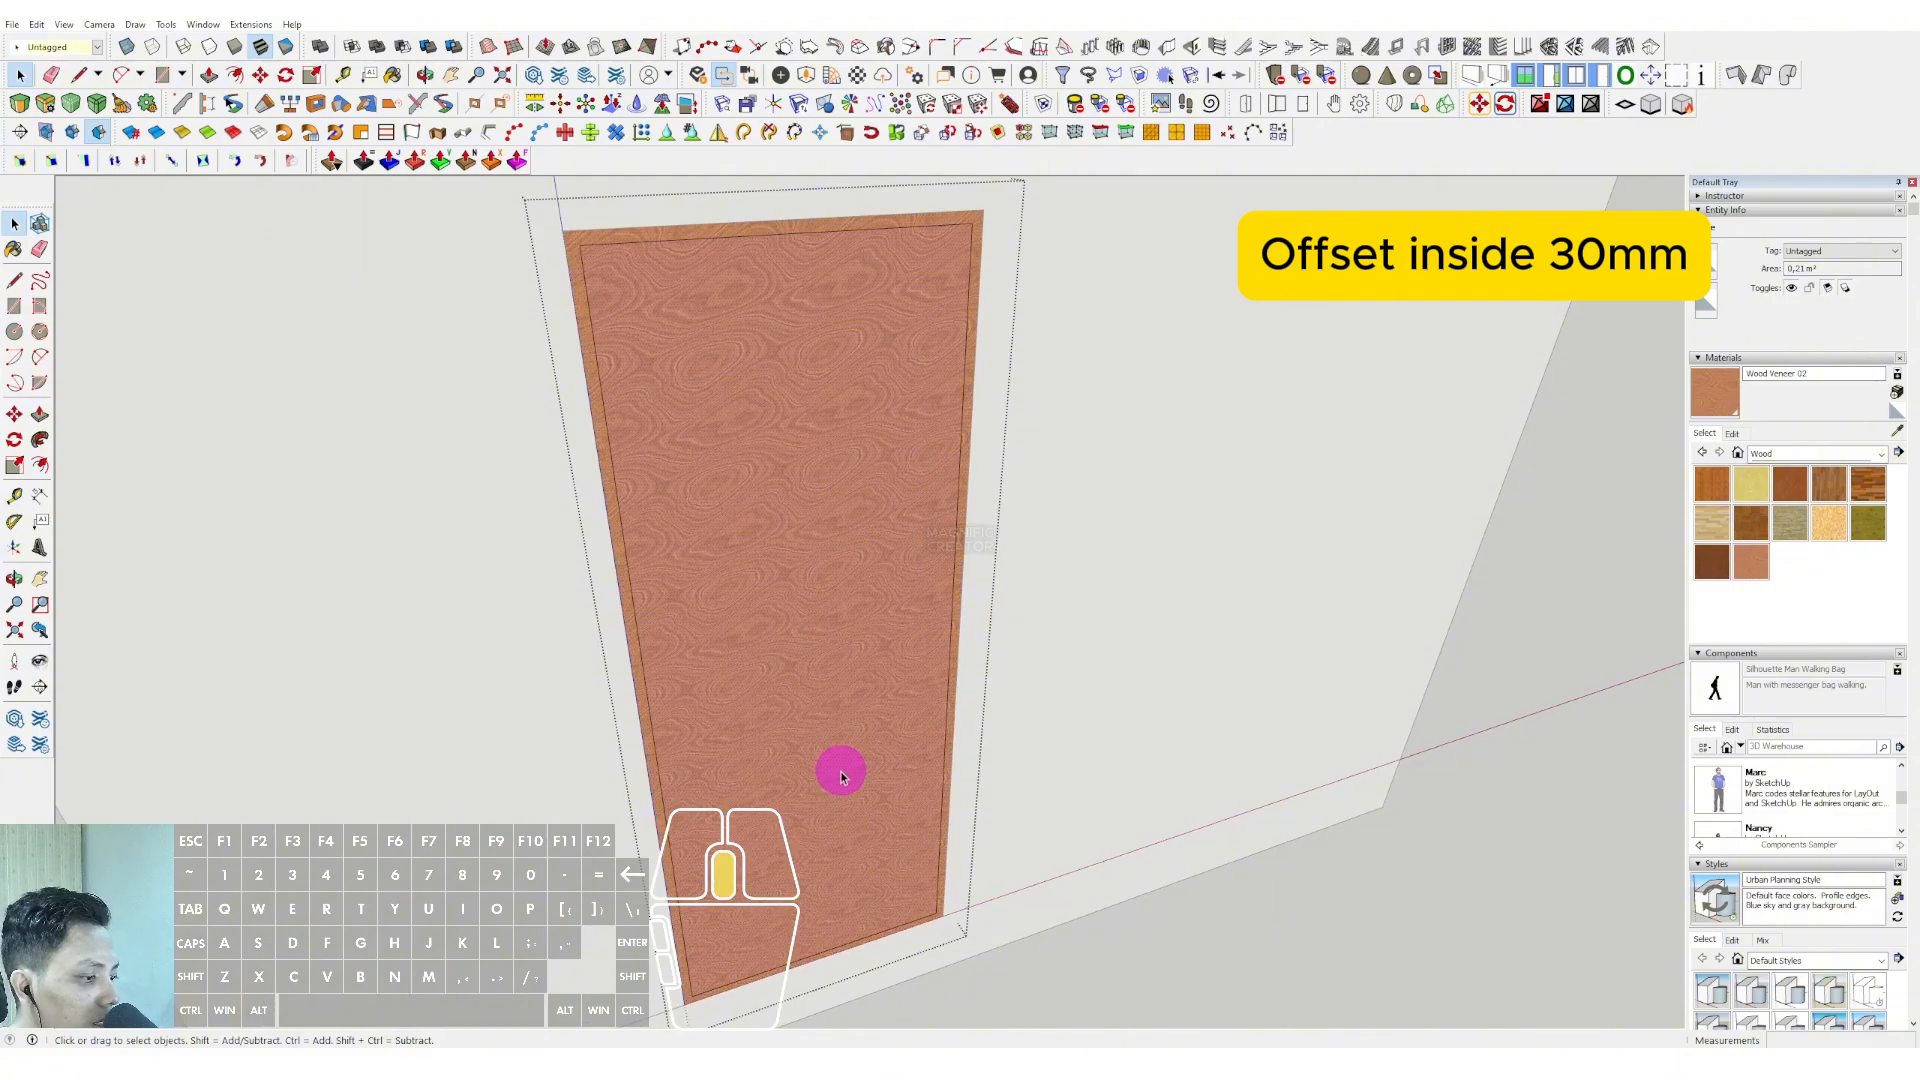
Push the door's inner front face back 120 mm inside the frame.
key(p)
click(945, 750)
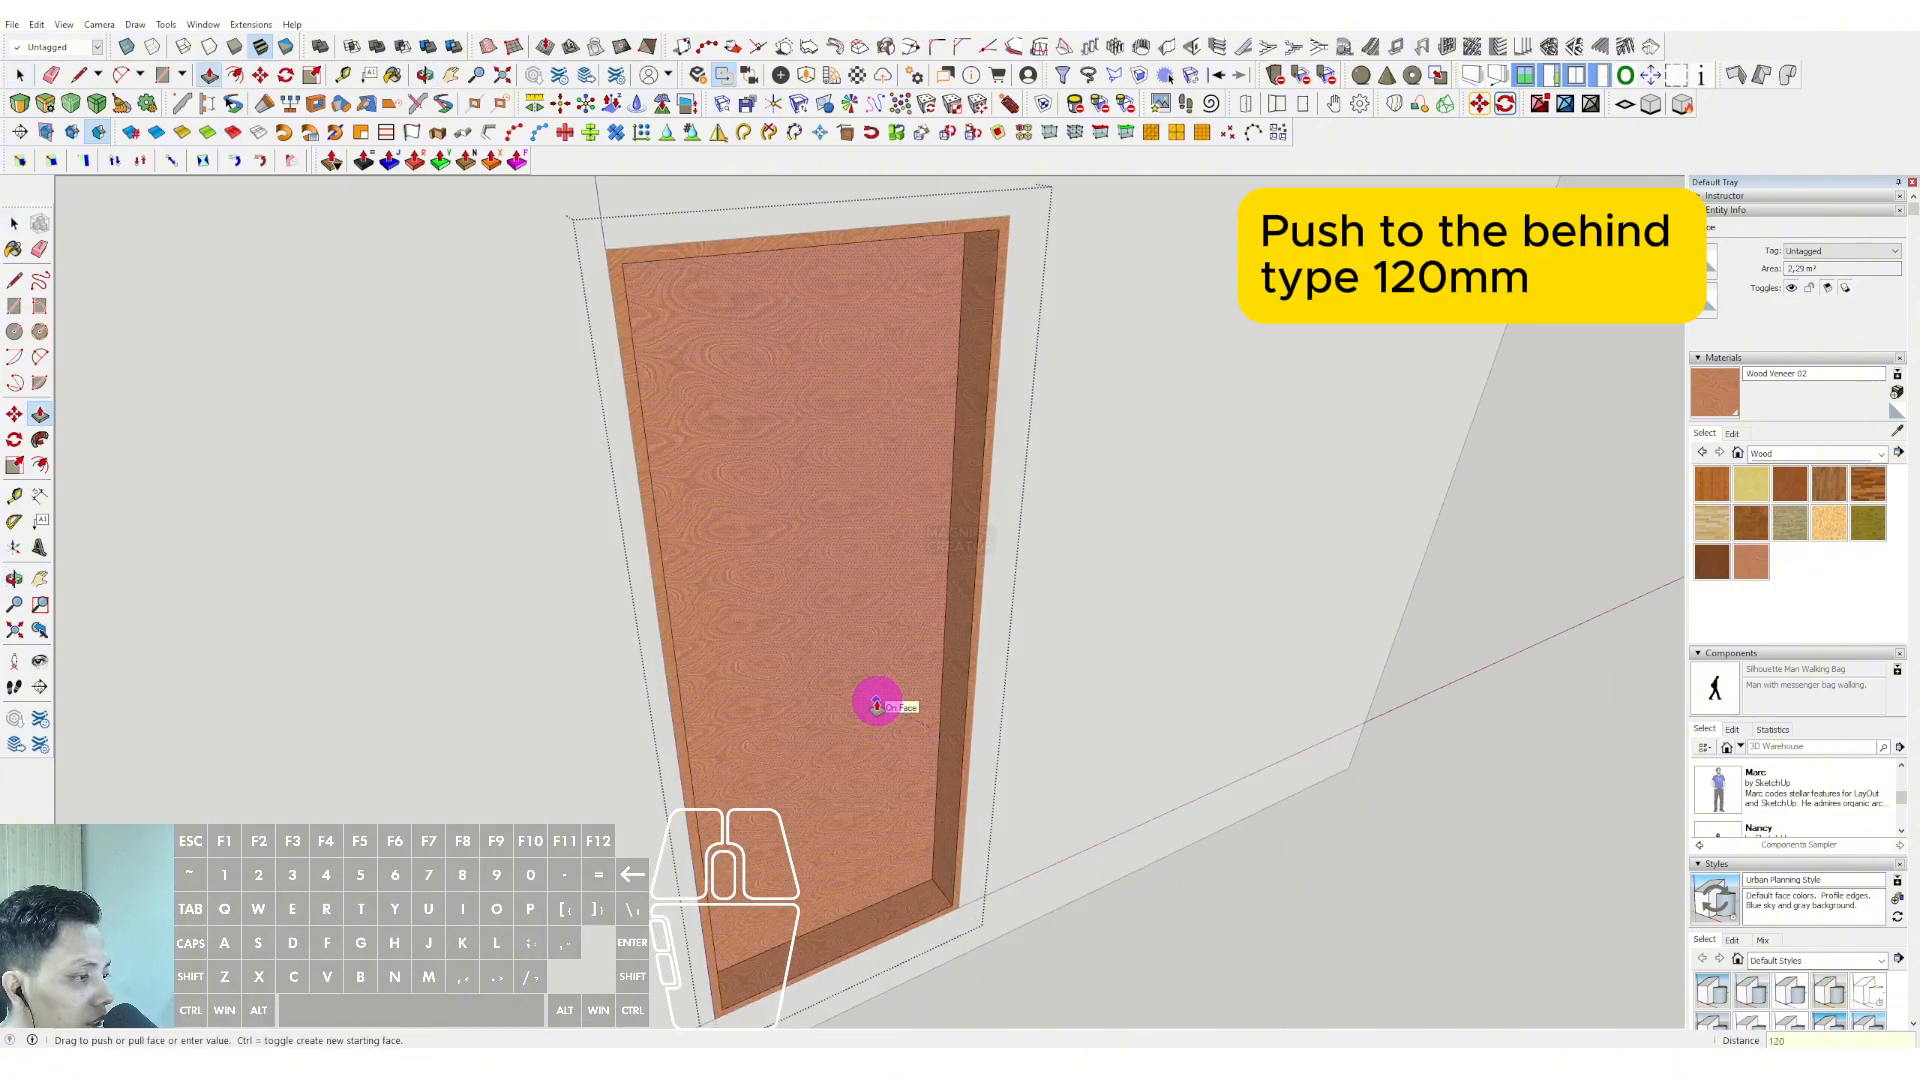
key(space)
middle_drag(887, 806, 951, 875)
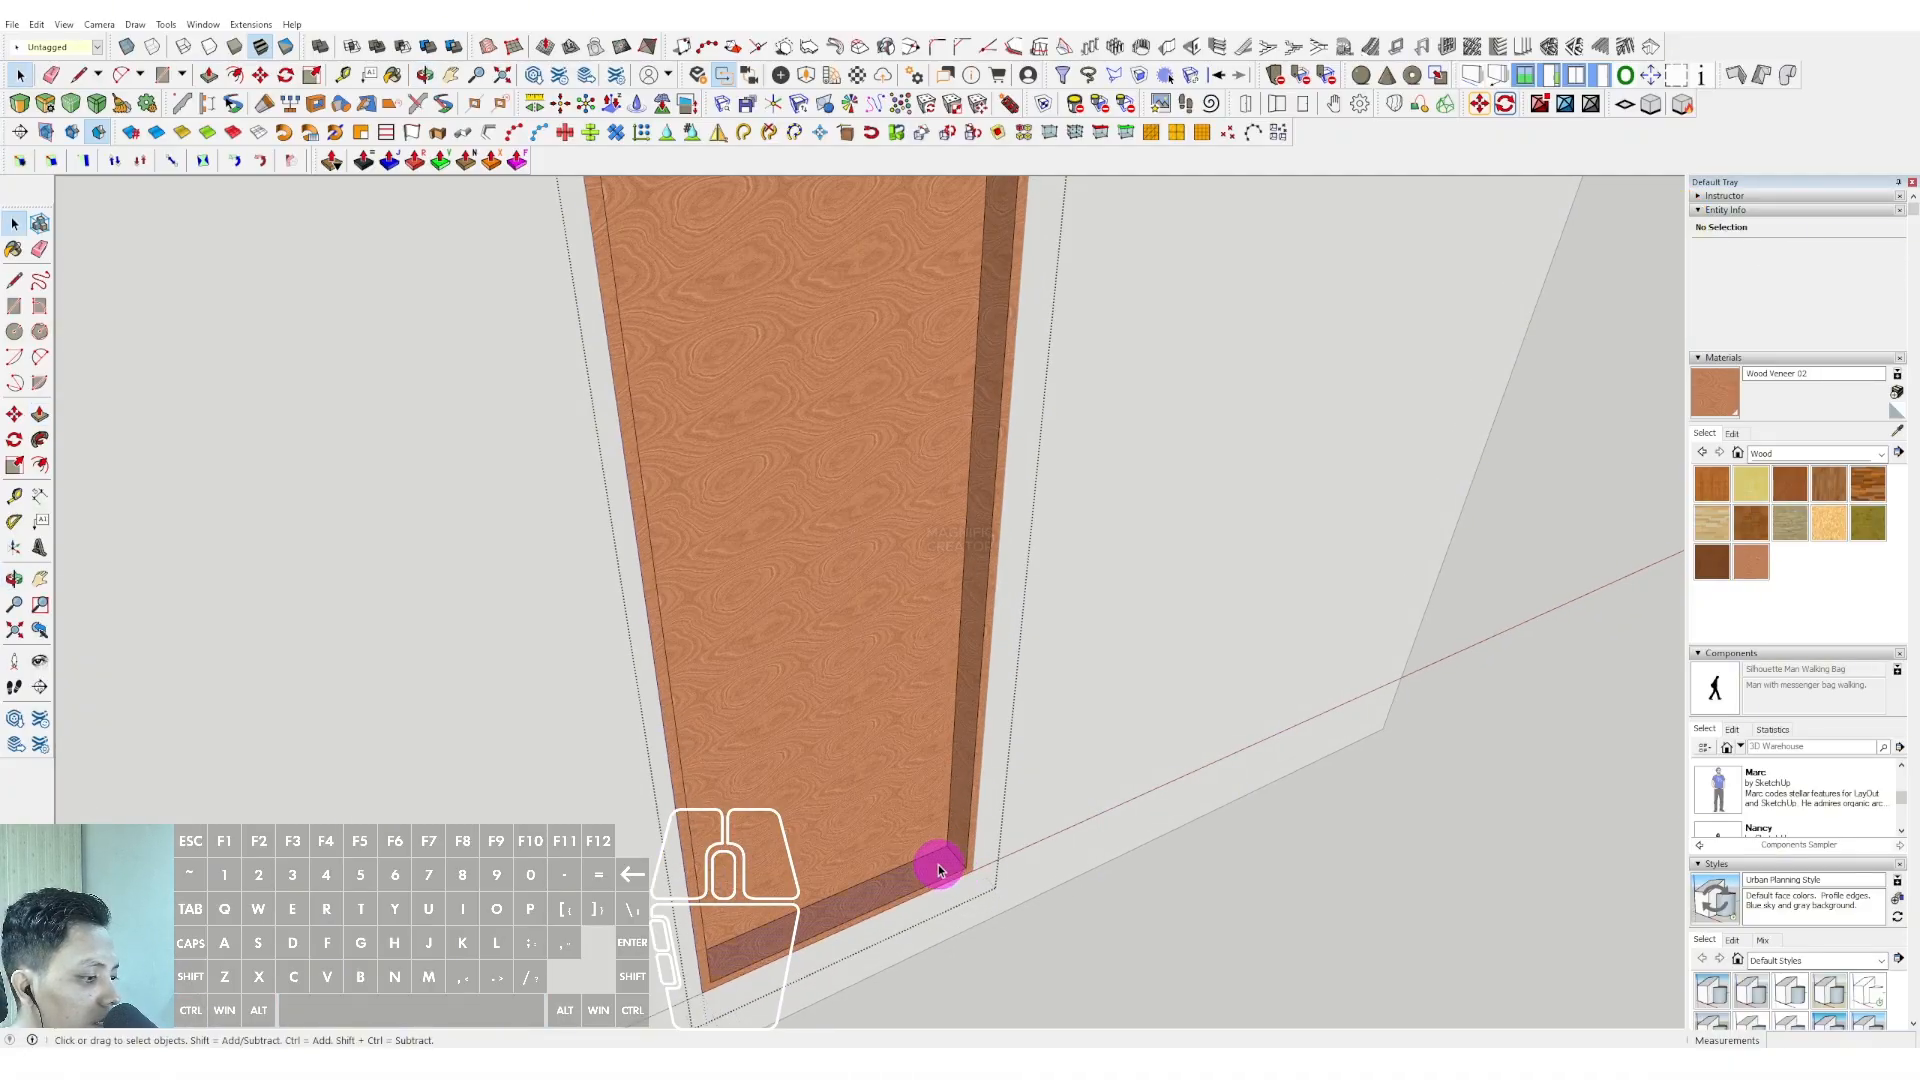
Raise the bottom ledge of the door recess by 900 mm.
key(p)
click(939, 862)
scroll(955, 690, down, 2)
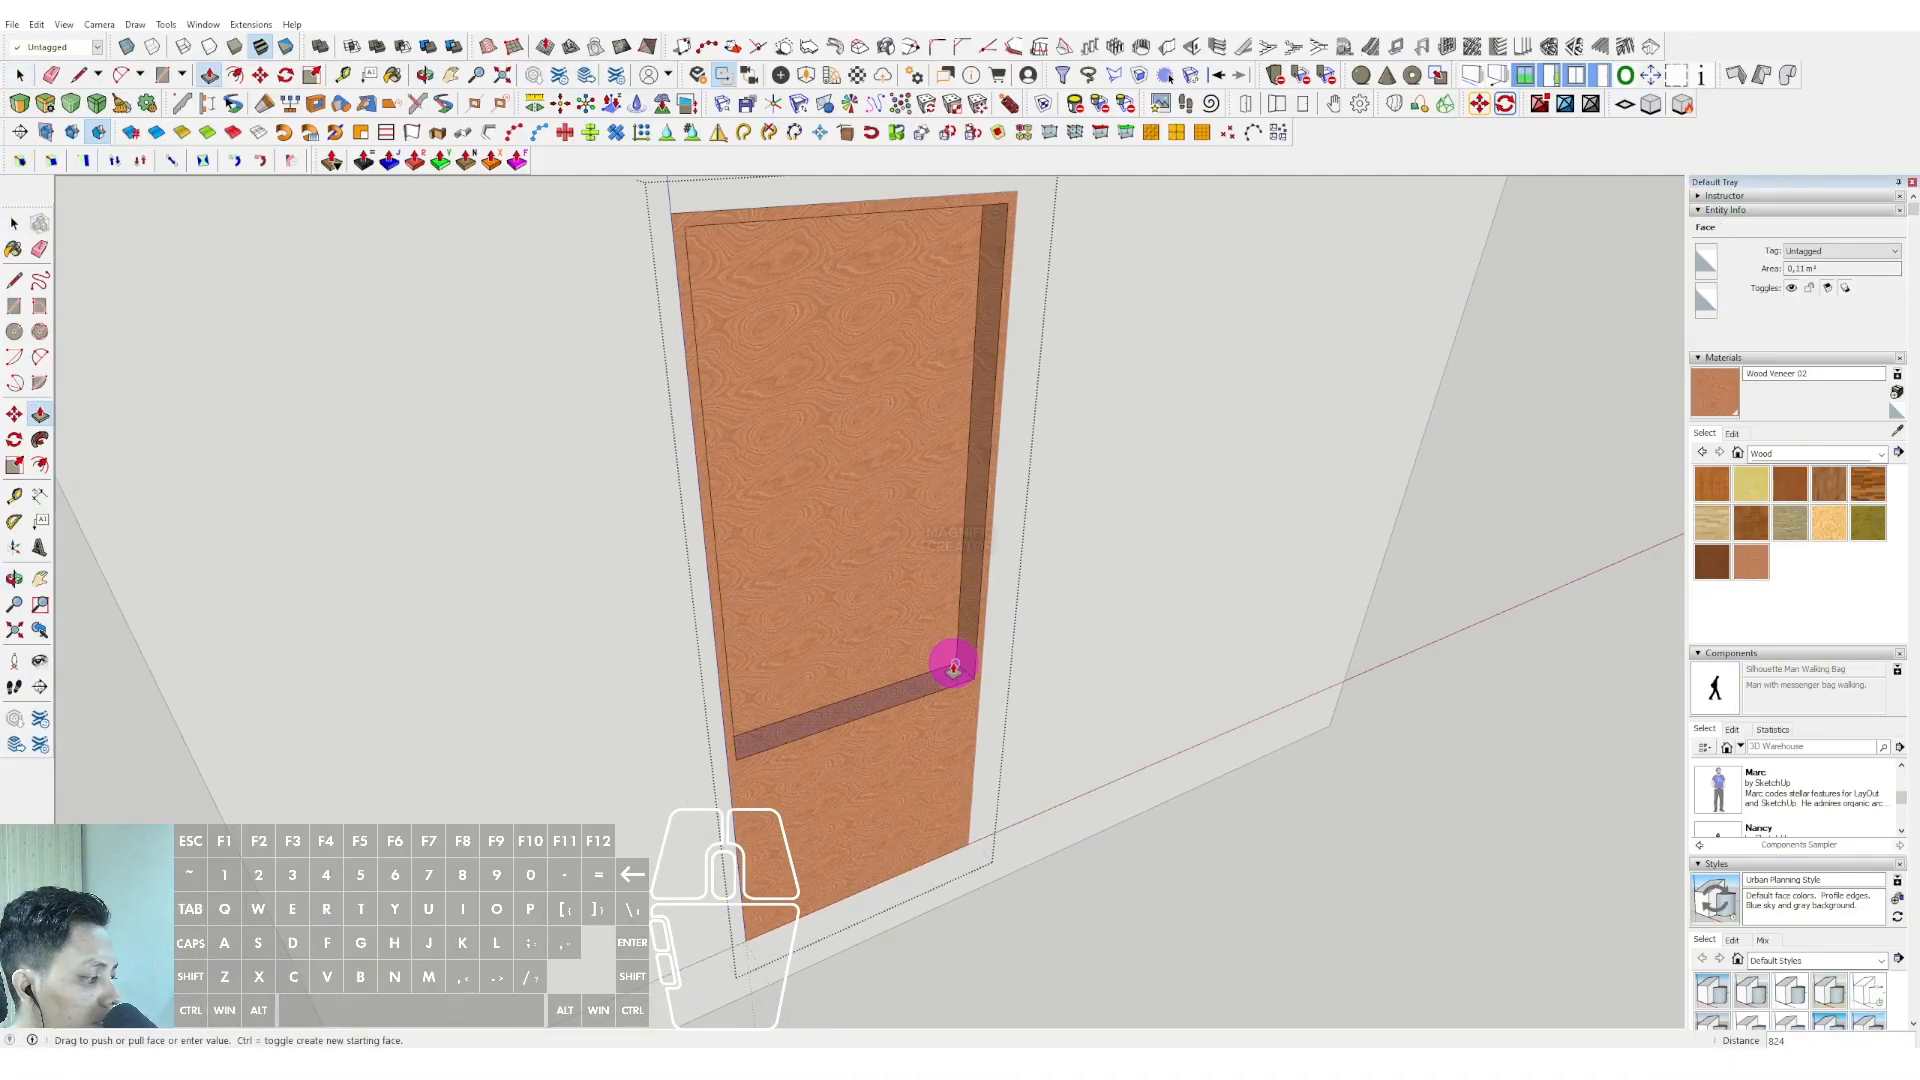
key(space)
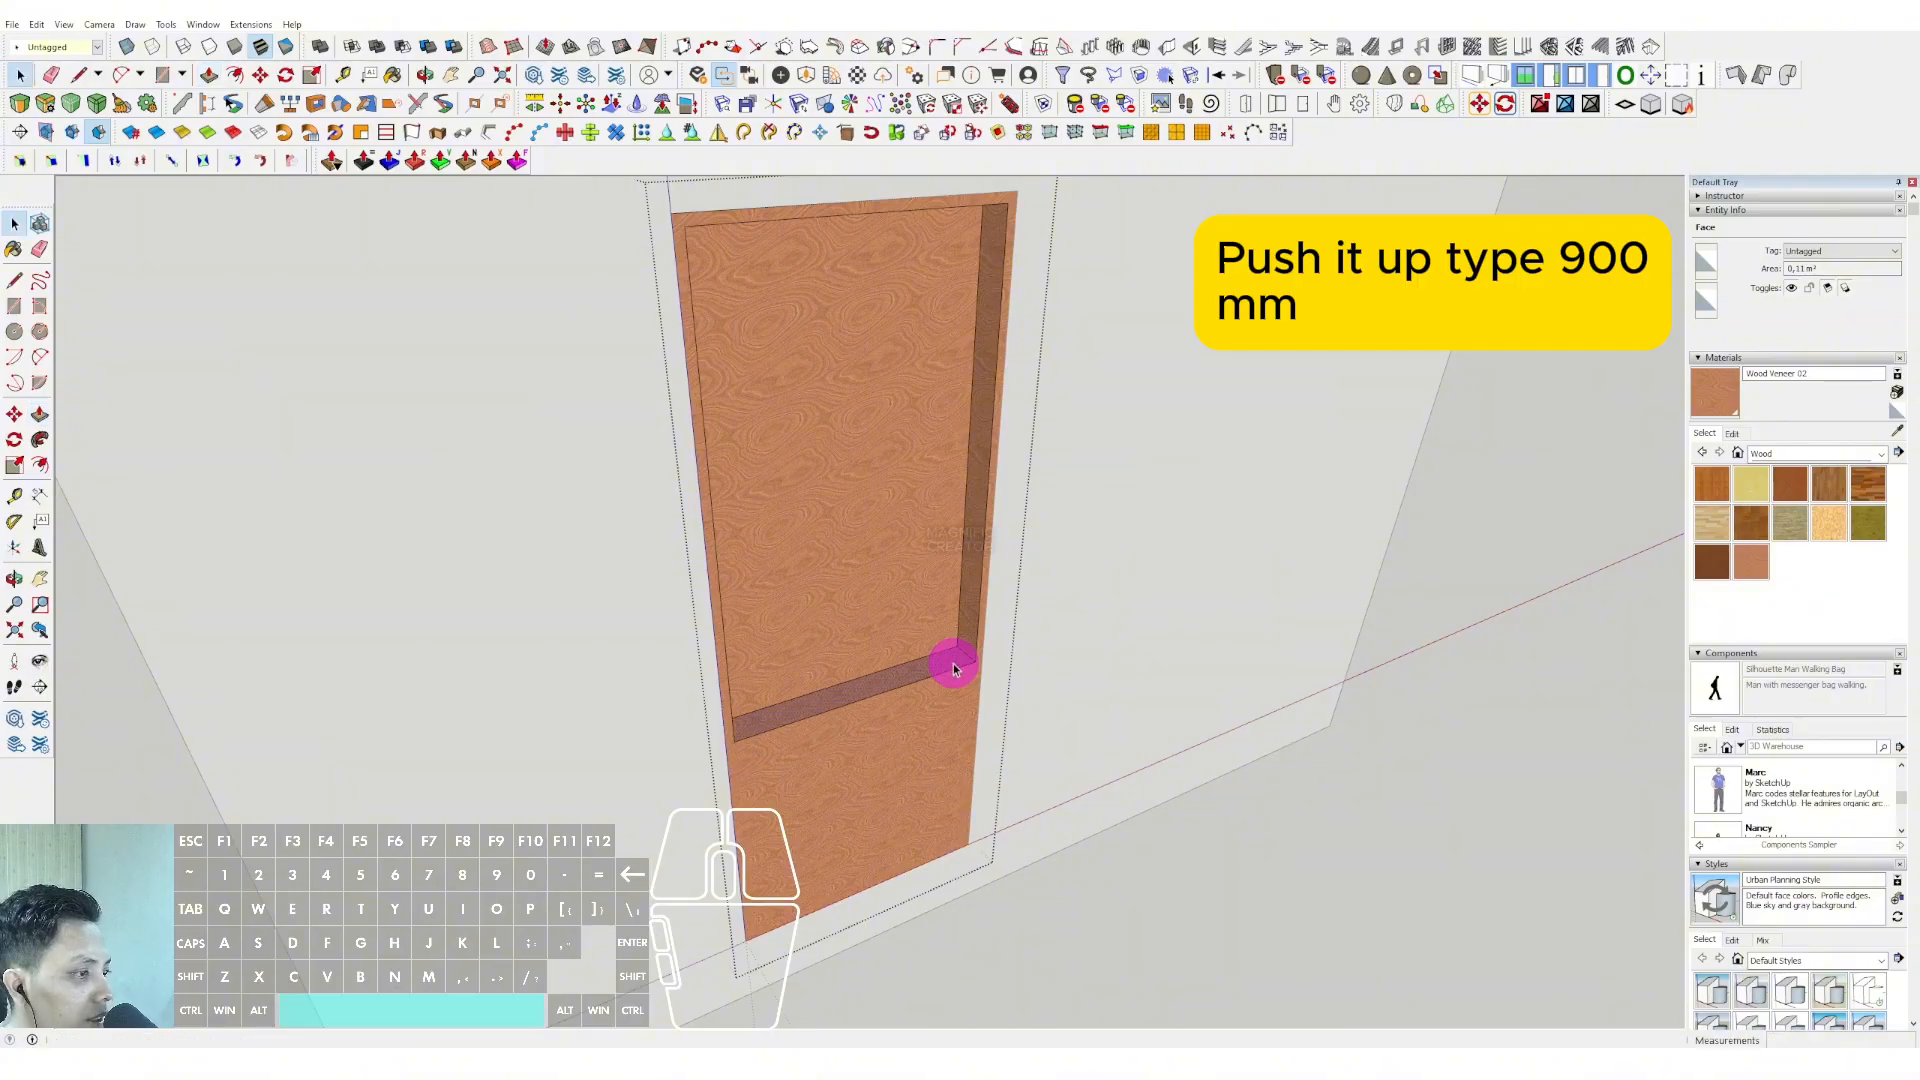
Draw a small rectangle on the side face of the door recess and extrude it across to the opposite side as a shelf.
scroll(909, 665, down, 3)
middle_drag(1222, 922, 924, 428)
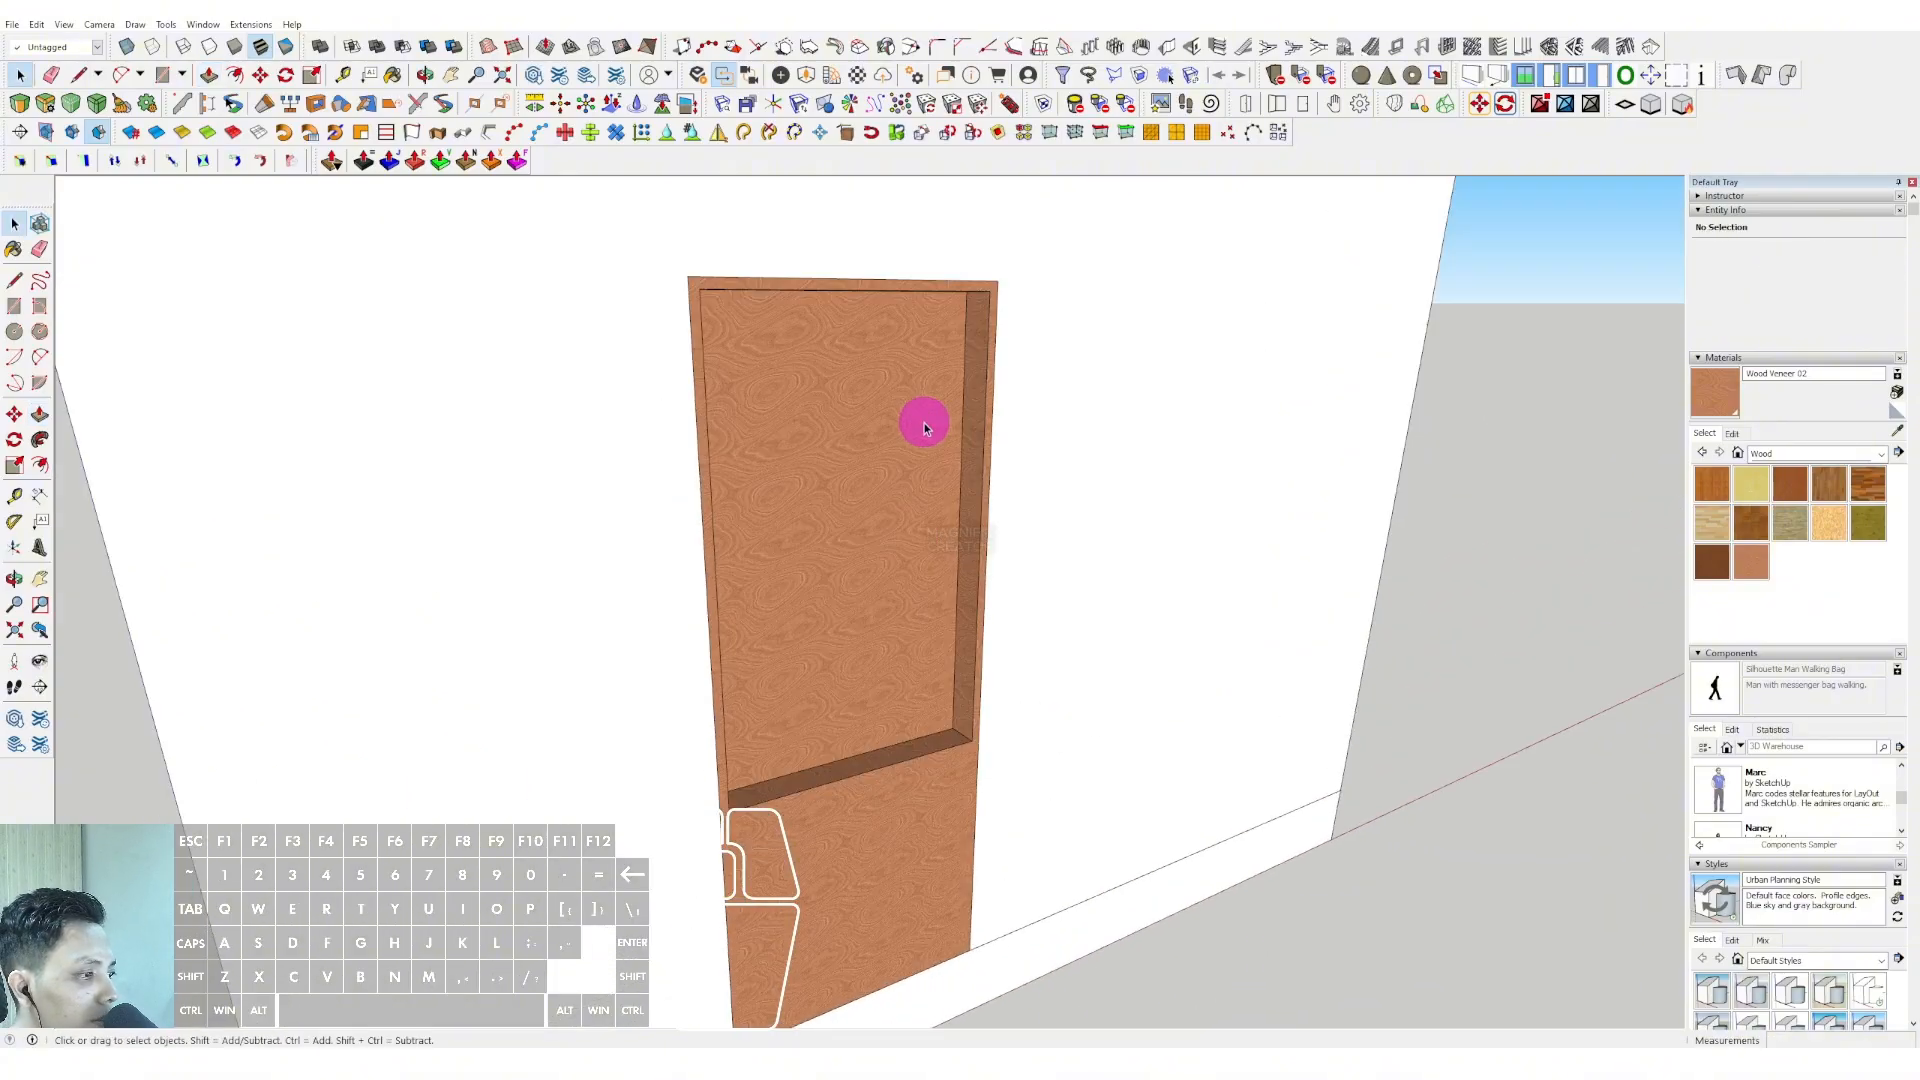
scroll(973, 391, up, 4)
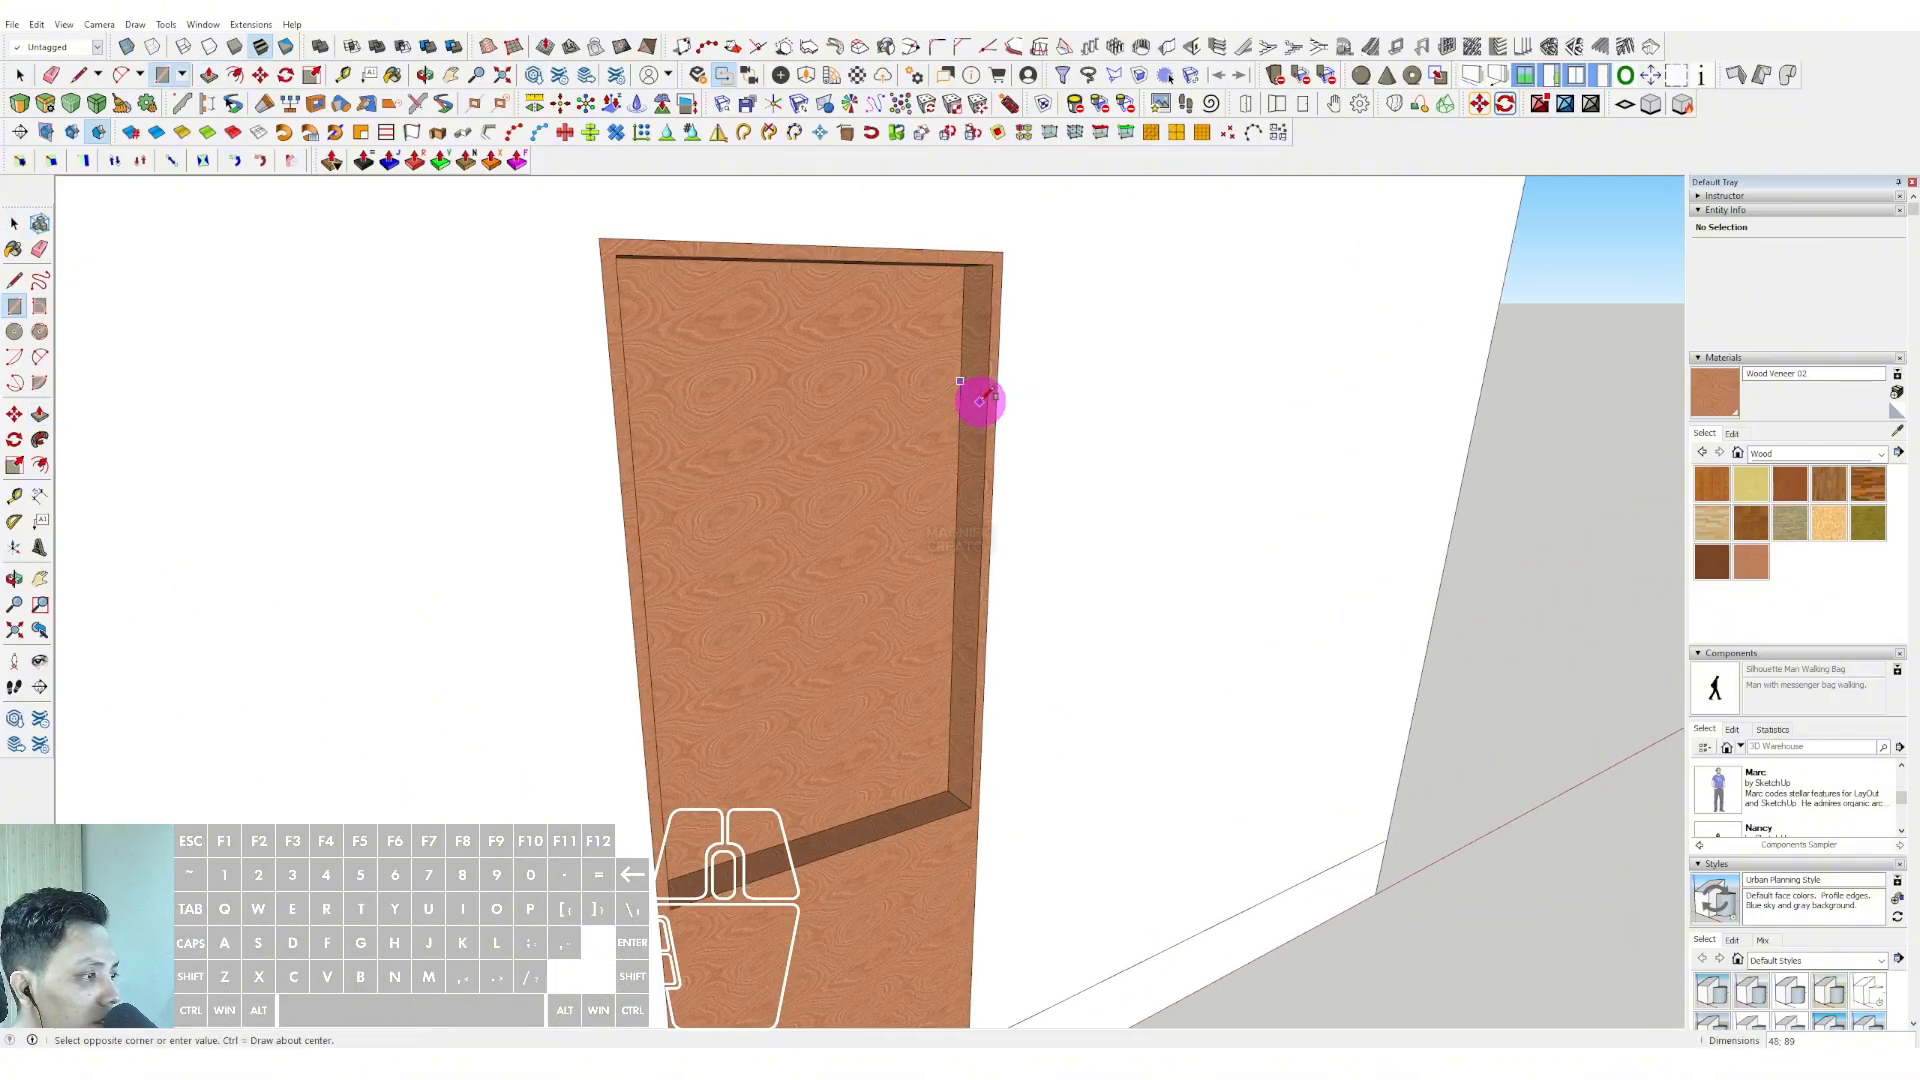
click(957, 378)
click(986, 393)
key(space)
key(p)
click(970, 384)
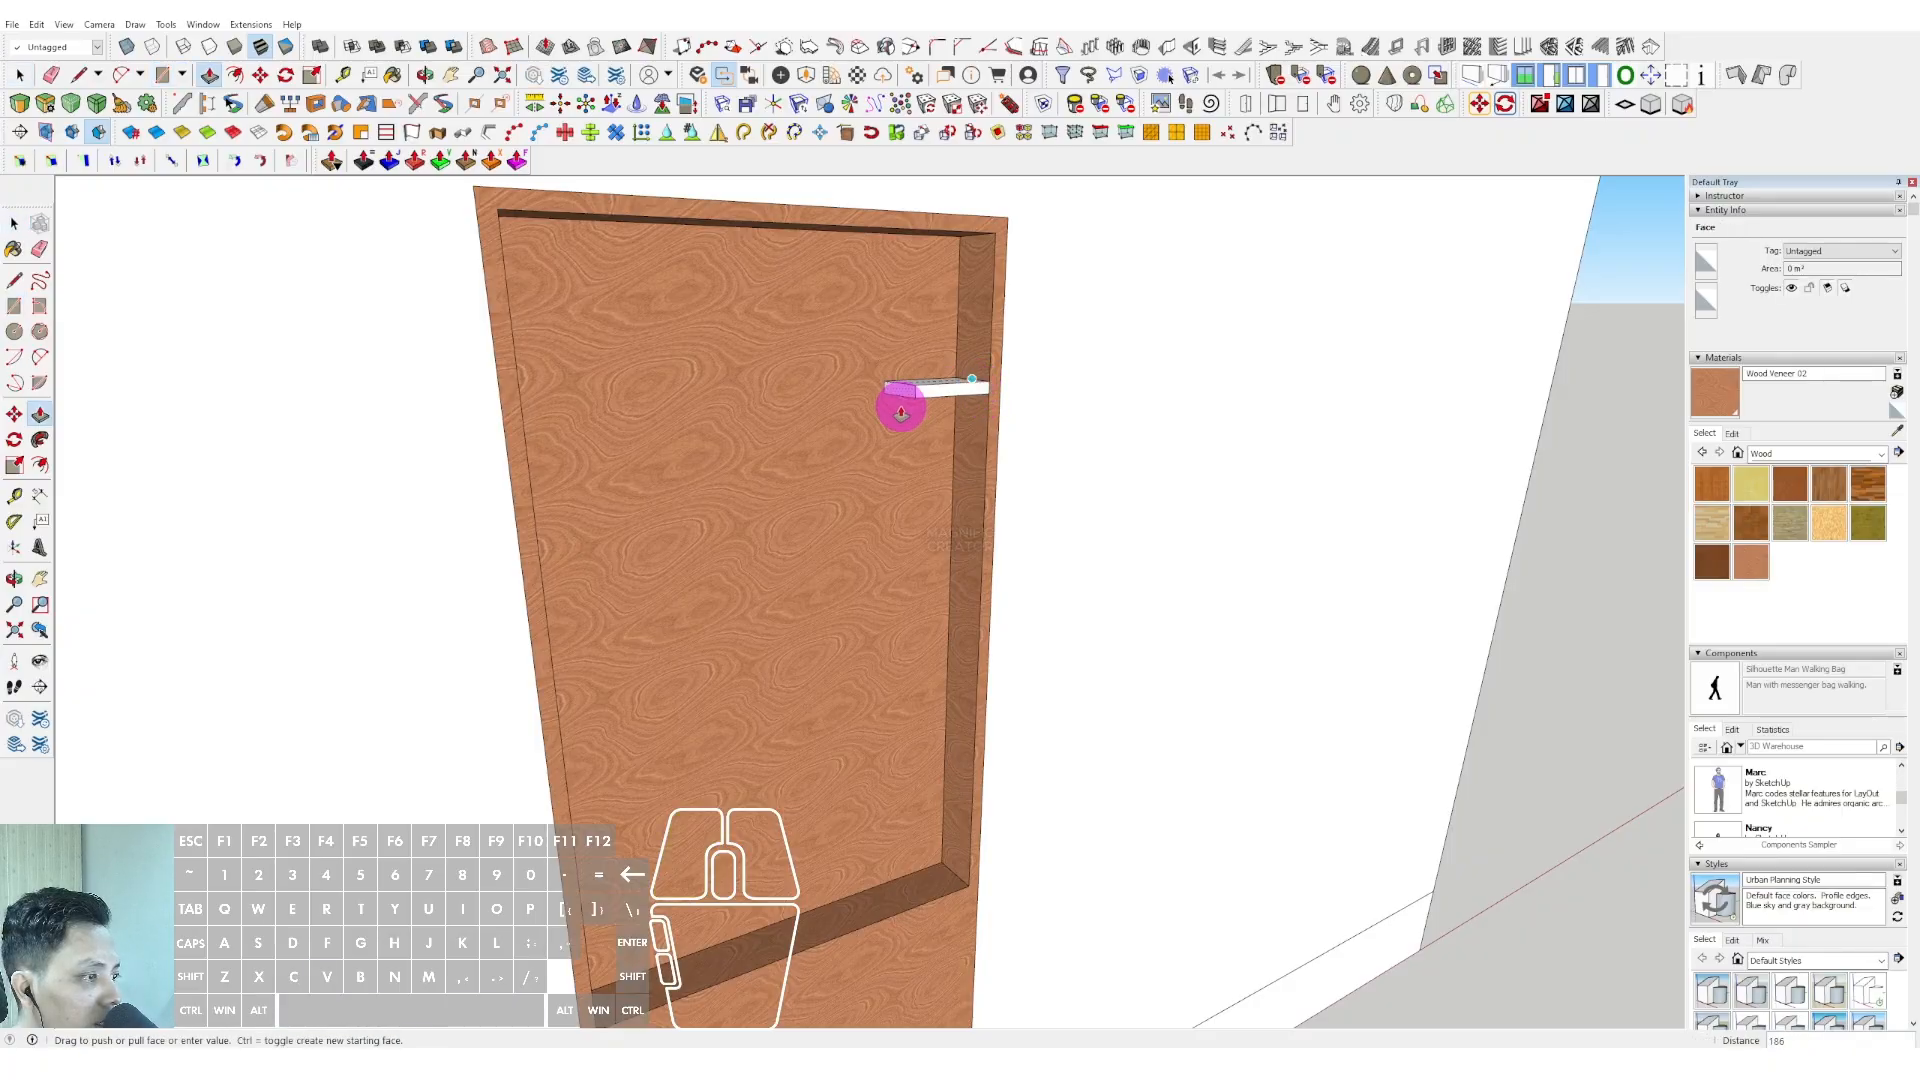
middle_drag(898, 407, 639, 426)
click(513, 452)
key(space)
Group the whole shelf and paint it with Wood Veneer 02.
triple_click(621, 399)
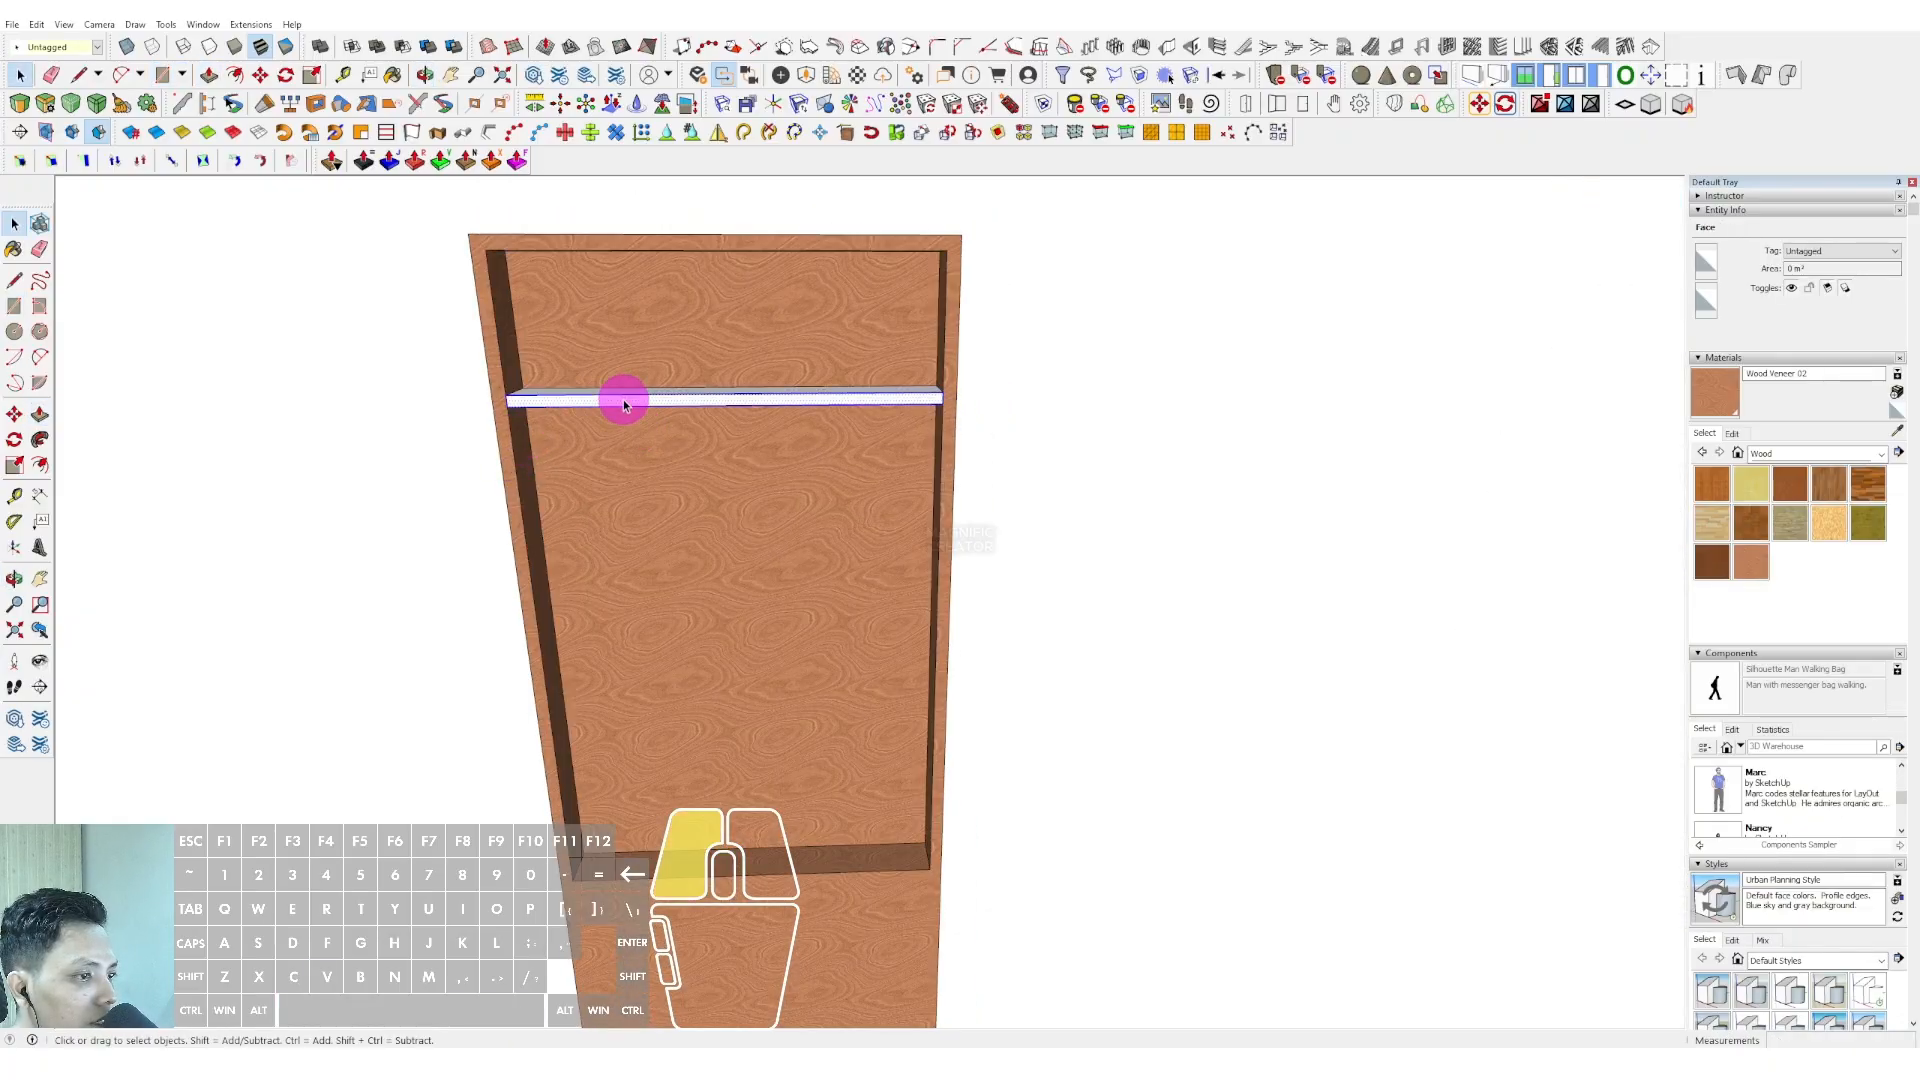
right_click(622, 399)
click(660, 531)
click(1699, 390)
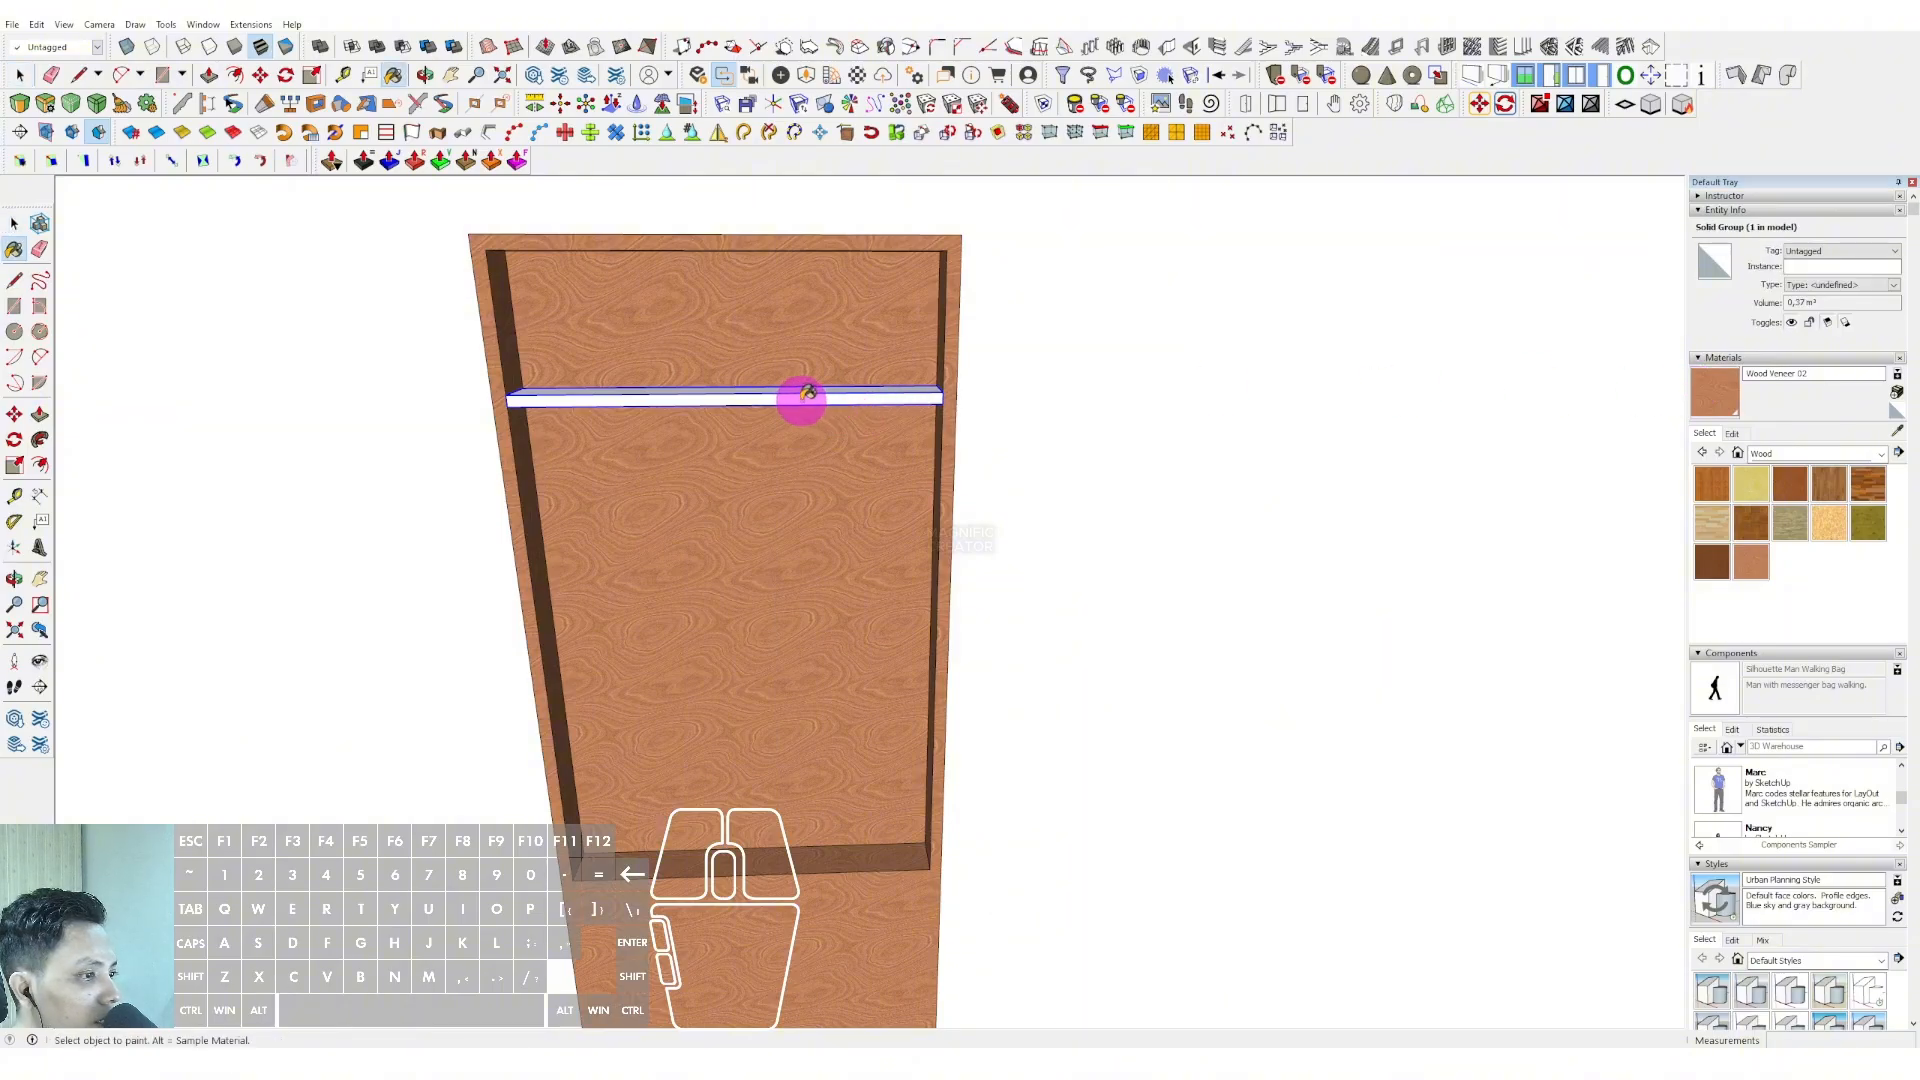
click(798, 399)
mouse_move(798, 400)
middle_down()
mouse_move(853, 424)
mouse_move(1030, 425)
middle_up()
mouse_move(822, 513)
shift+middle_down()
mouse_move(956, 460)
mouse_move(993, 386)
mouse_move(1002, 433)
shift+middle_up()
key(space)
Copy the shelf straight down the recess and divide the distance by 2 to add an evenly spaced shelf in between.
click(15, 415)
key(ctrl)
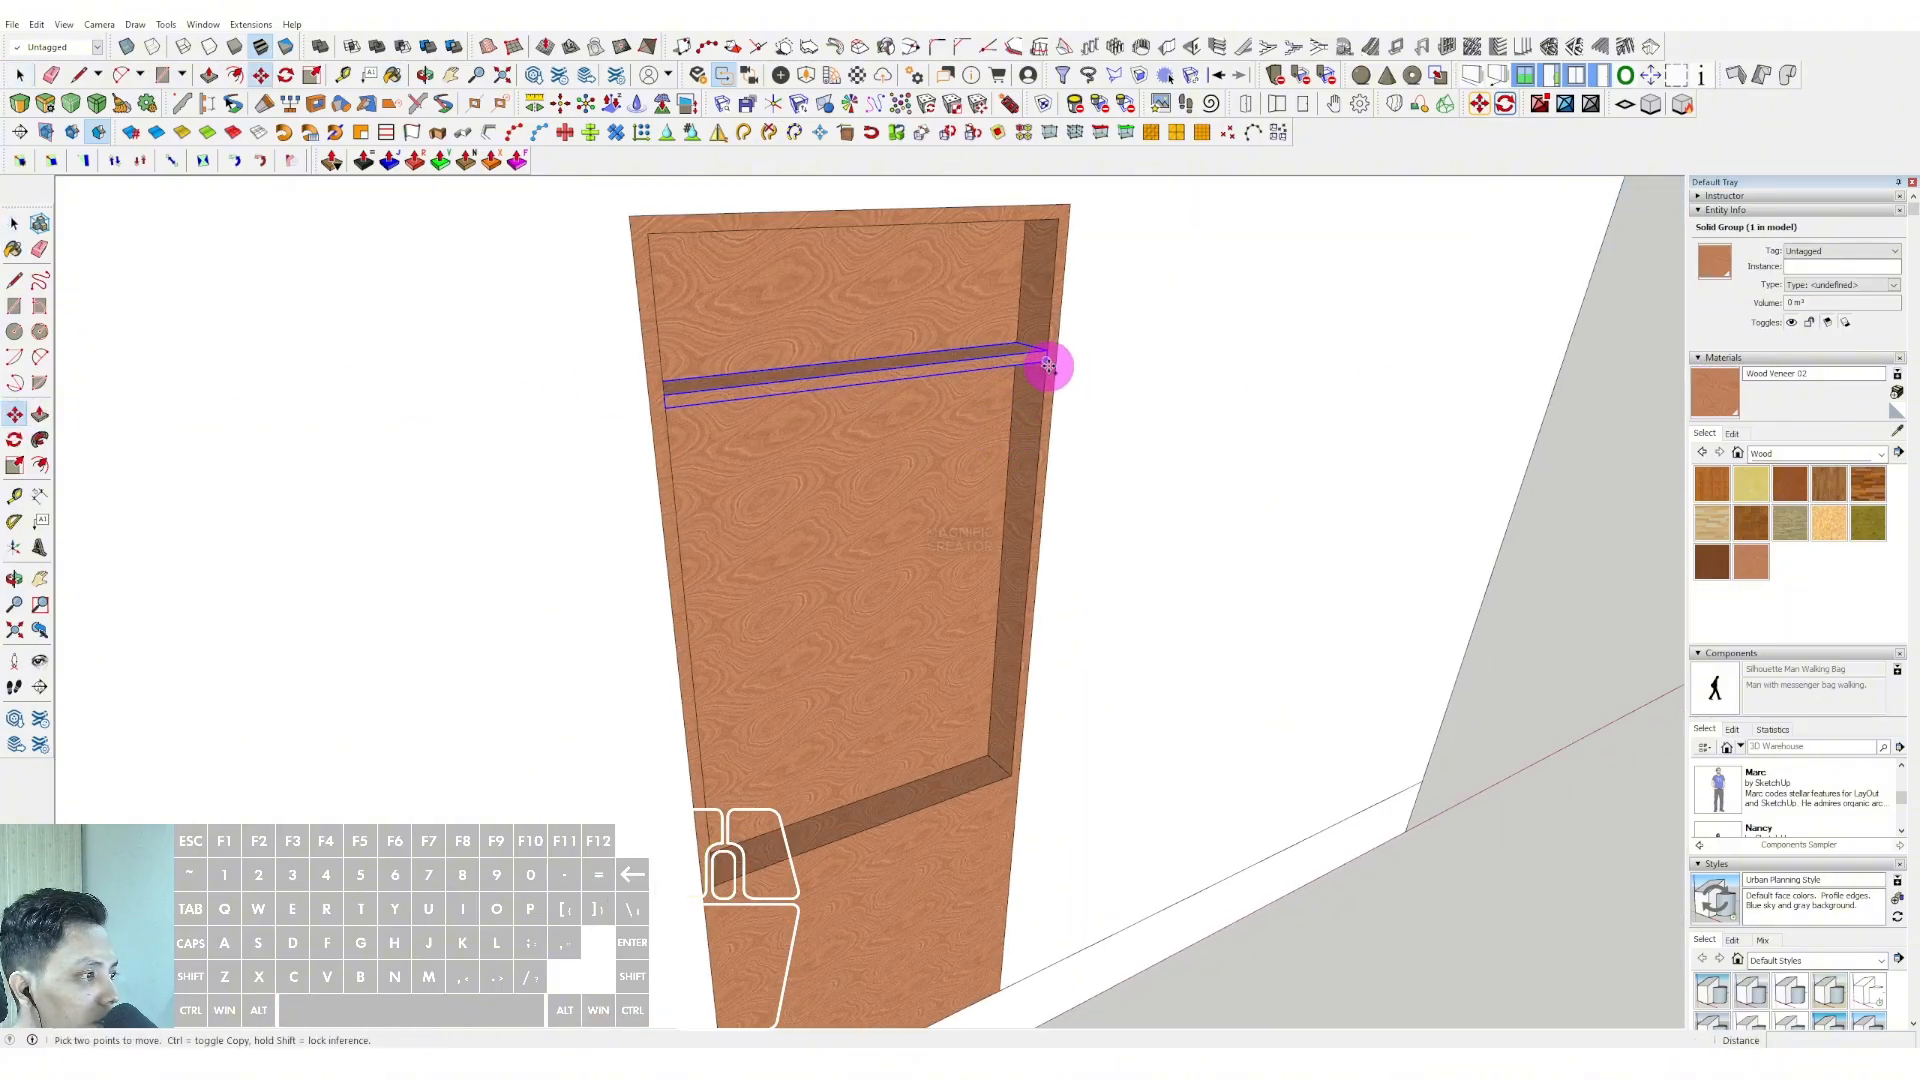
click(1048, 365)
scroll(1034, 399, down, 2)
key(shift)
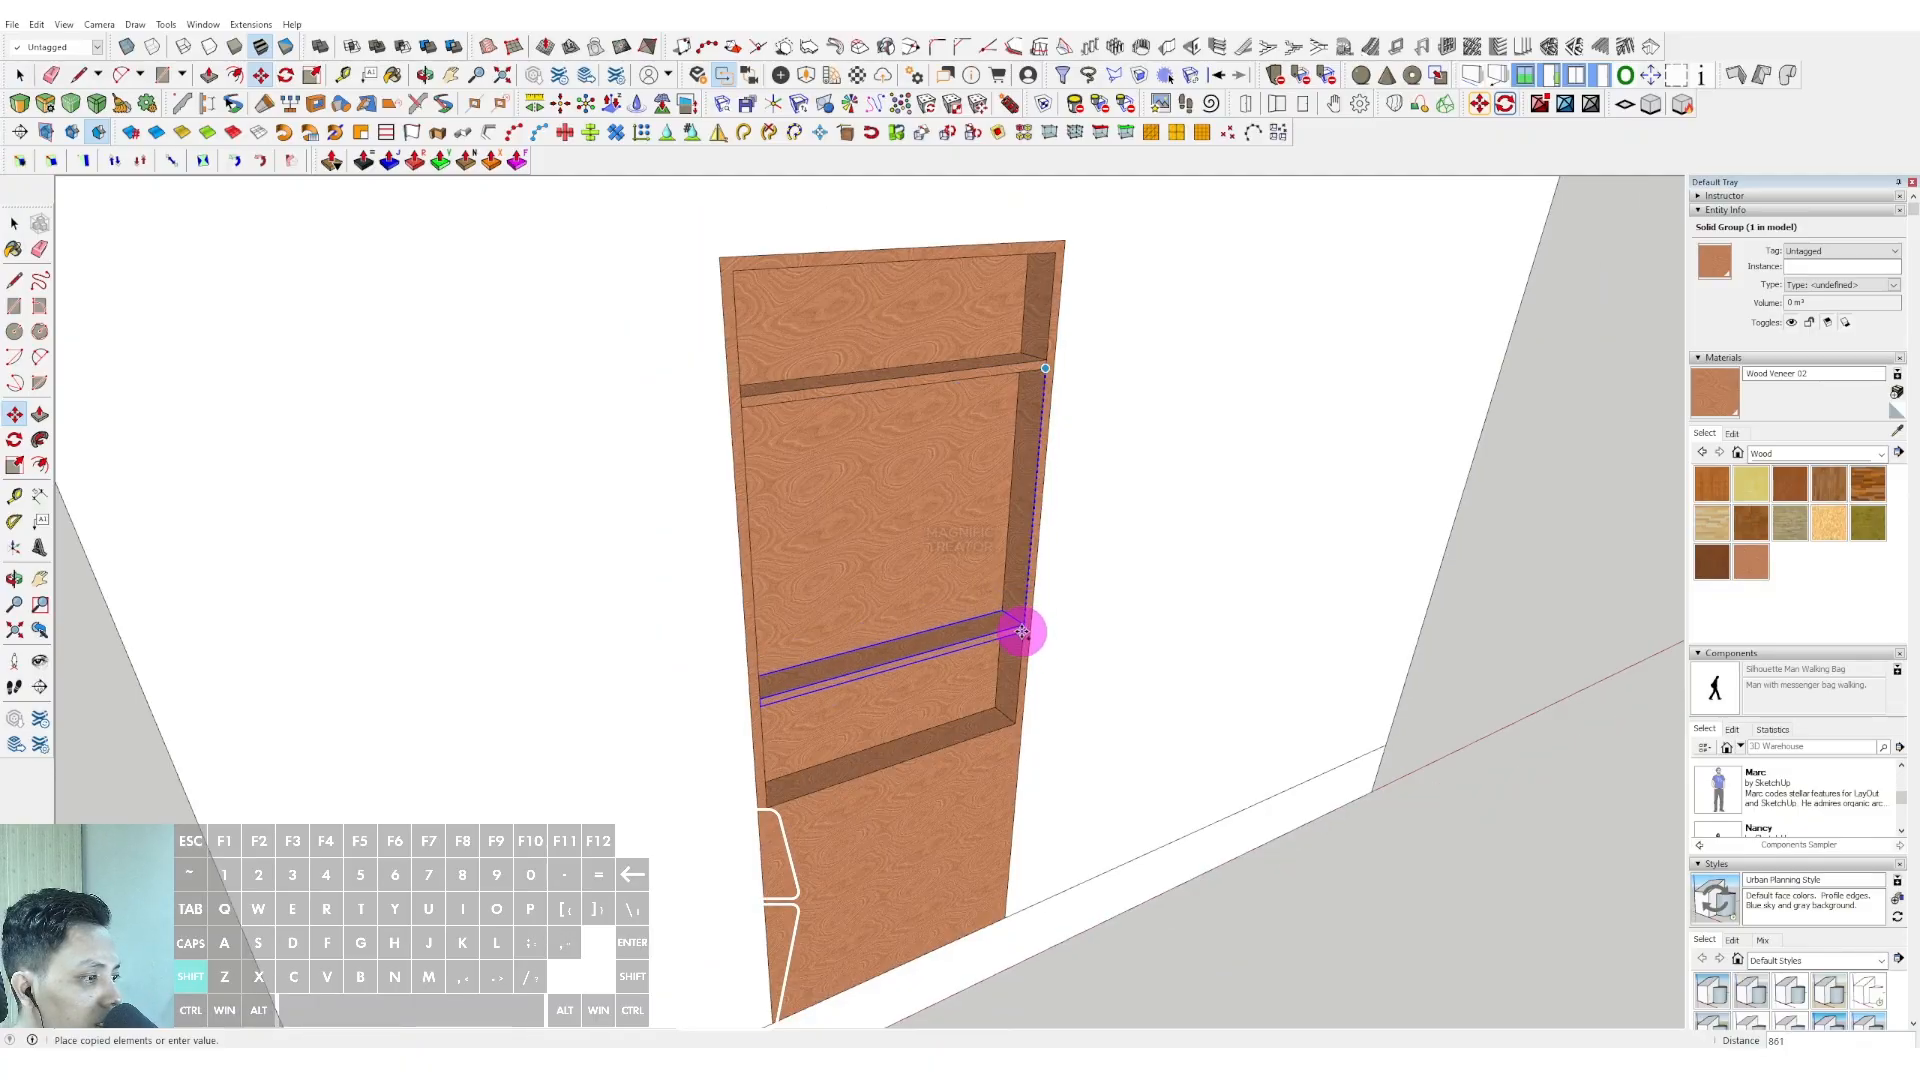
key(Return)
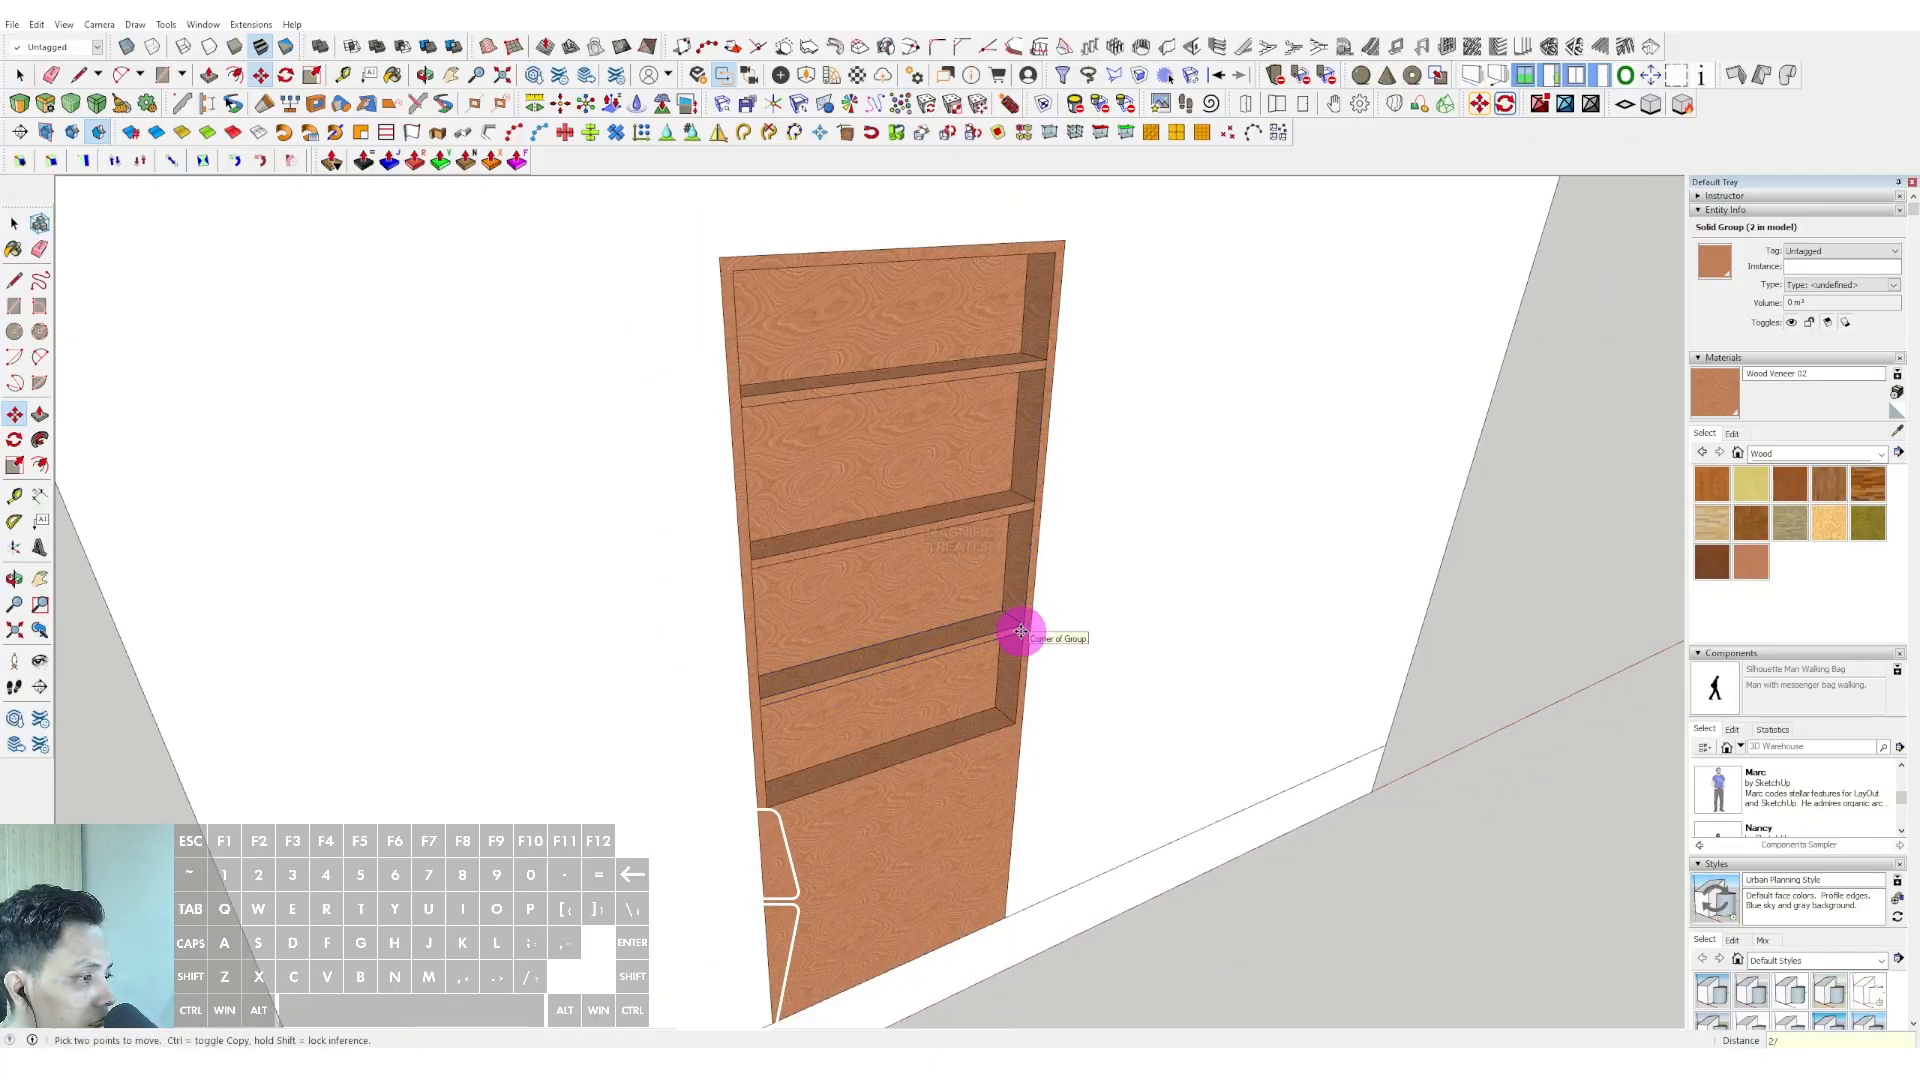
Draw a rectangle from corner to opposite corner over the front opening of the shelved recess.
key(space)
scroll(912, 677, down, 2)
middle_drag(913, 677, 925, 740)
shift+middle_drag(925, 740, 969, 643)
scroll(975, 680, up, 2)
scroll(976, 685, down, 4)
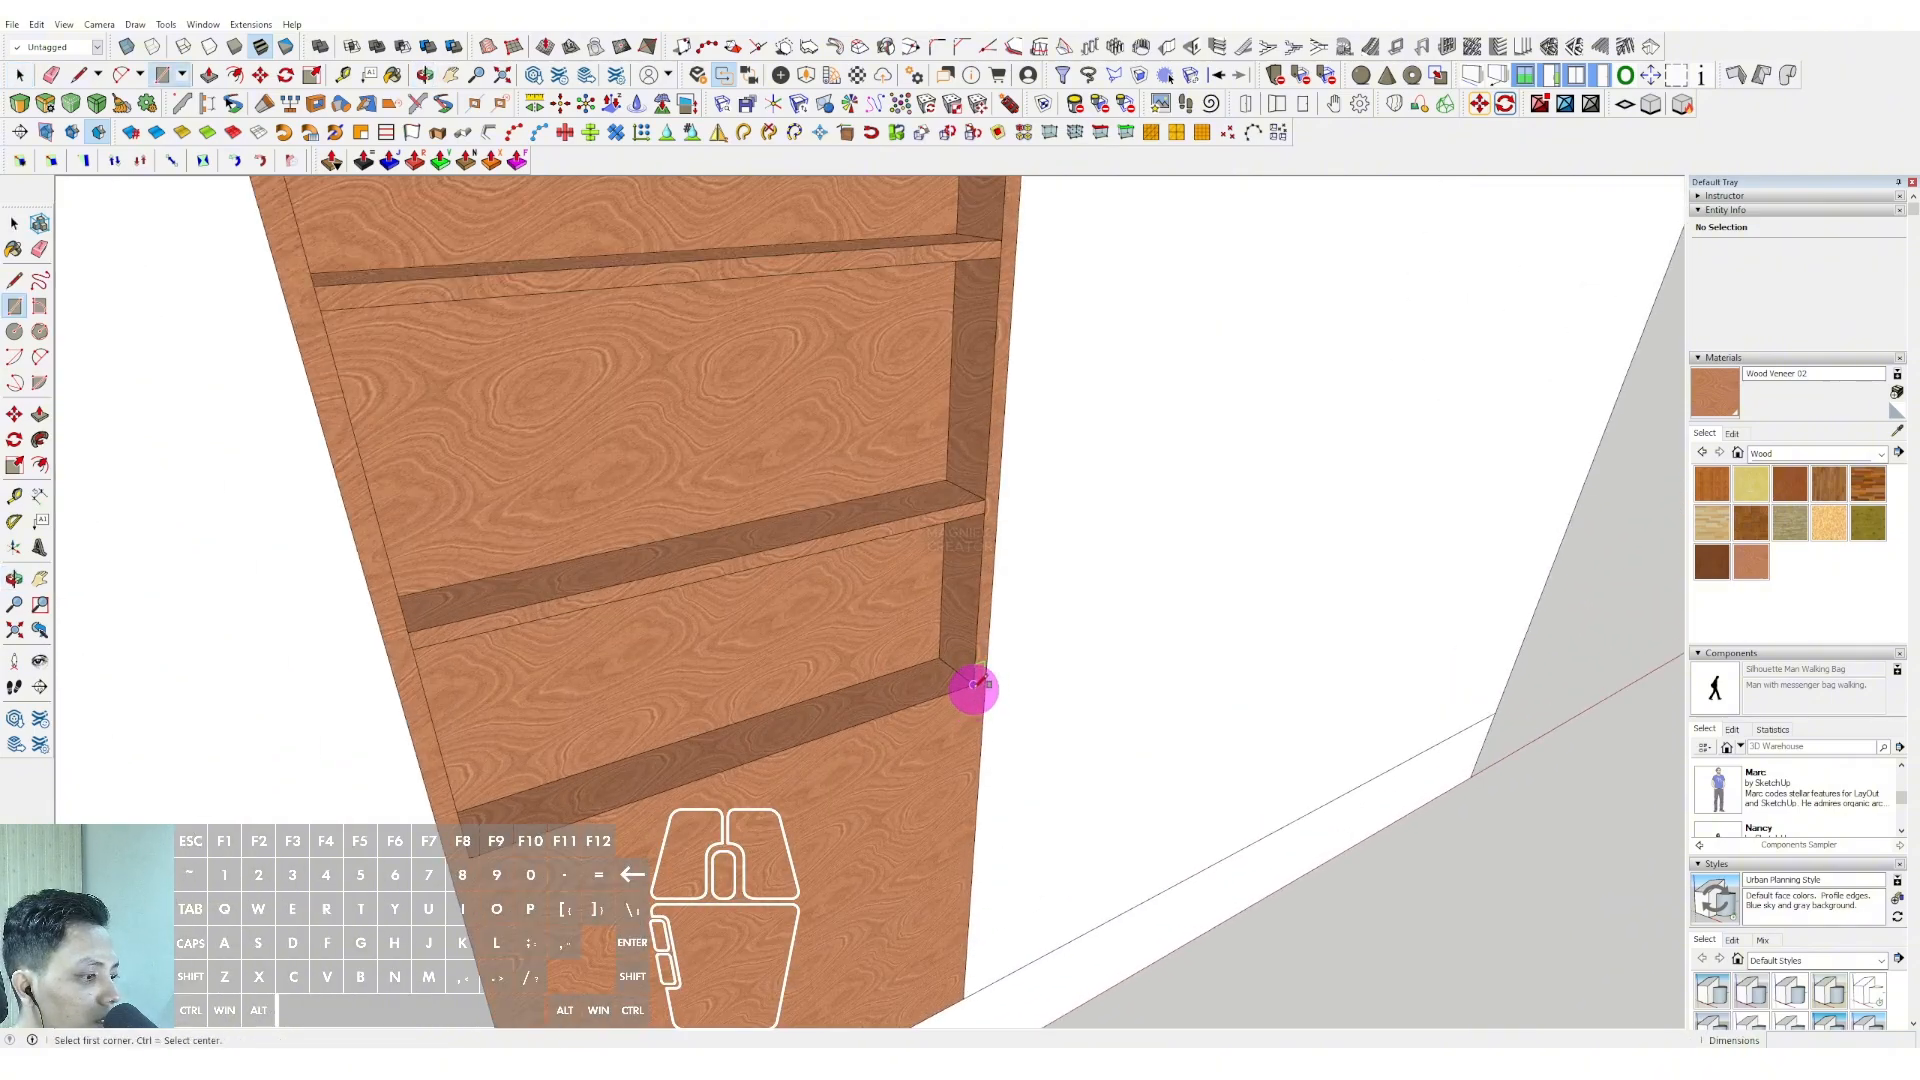
key(r)
click(926, 808)
click(606, 428)
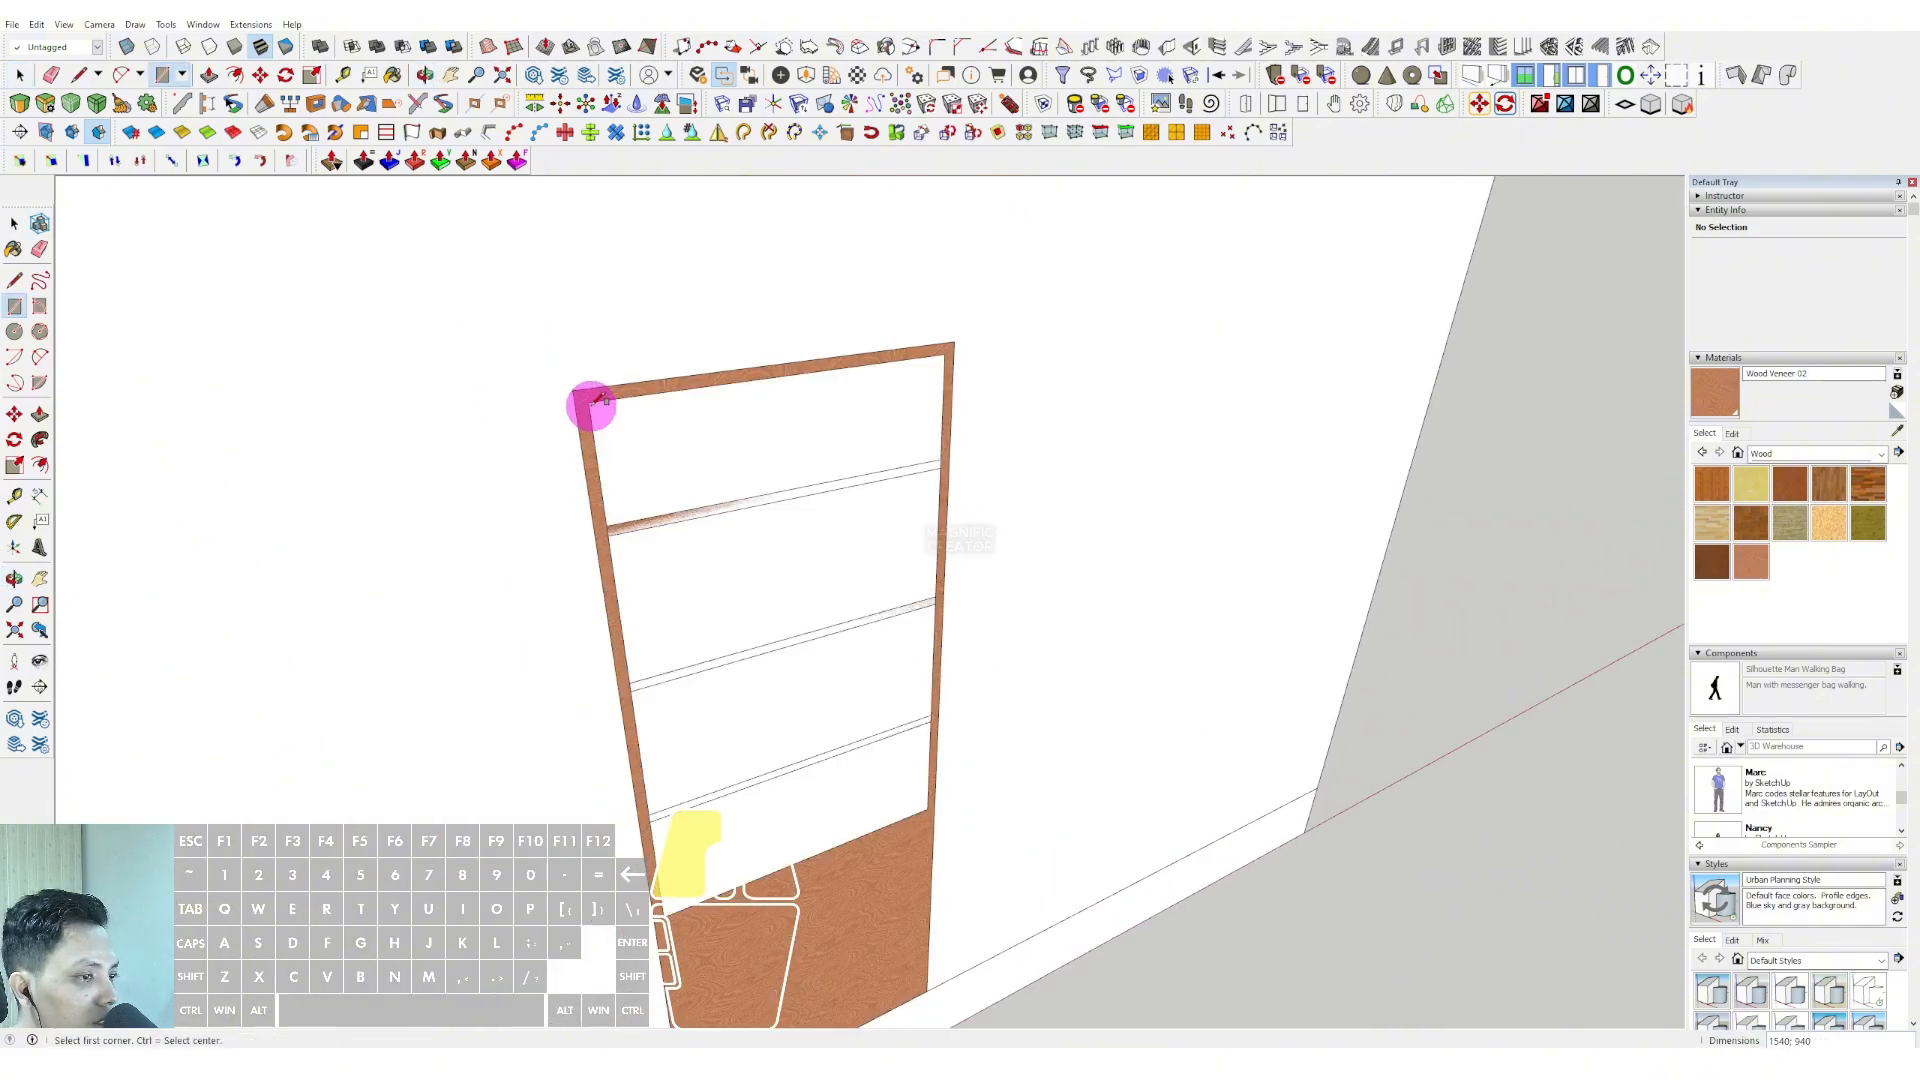
Extrude the rectangle over the recess into a thin panel and make it a group.
key(space)
scroll(879, 441, up, 2)
middle_drag(879, 441, 943, 421)
key(p)
click(976, 399)
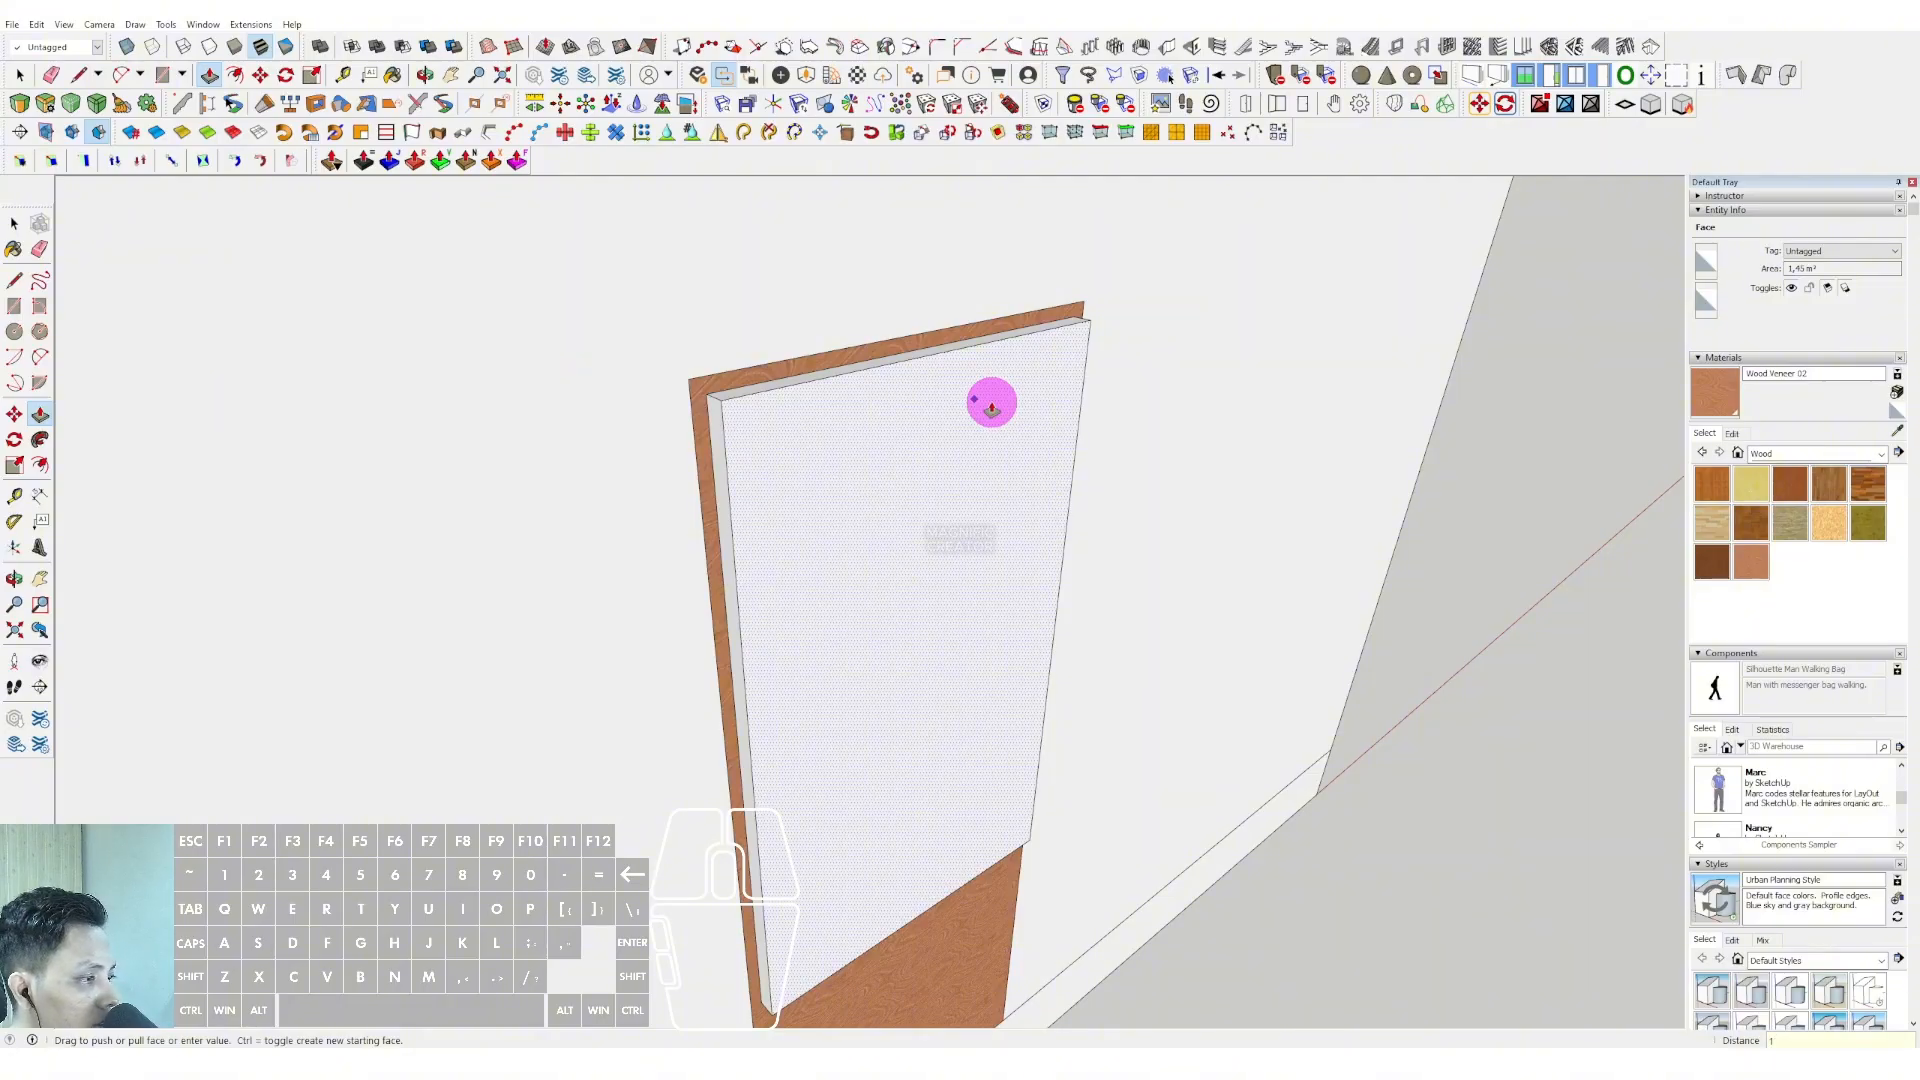
click(991, 405)
key(space)
right_click(925, 373)
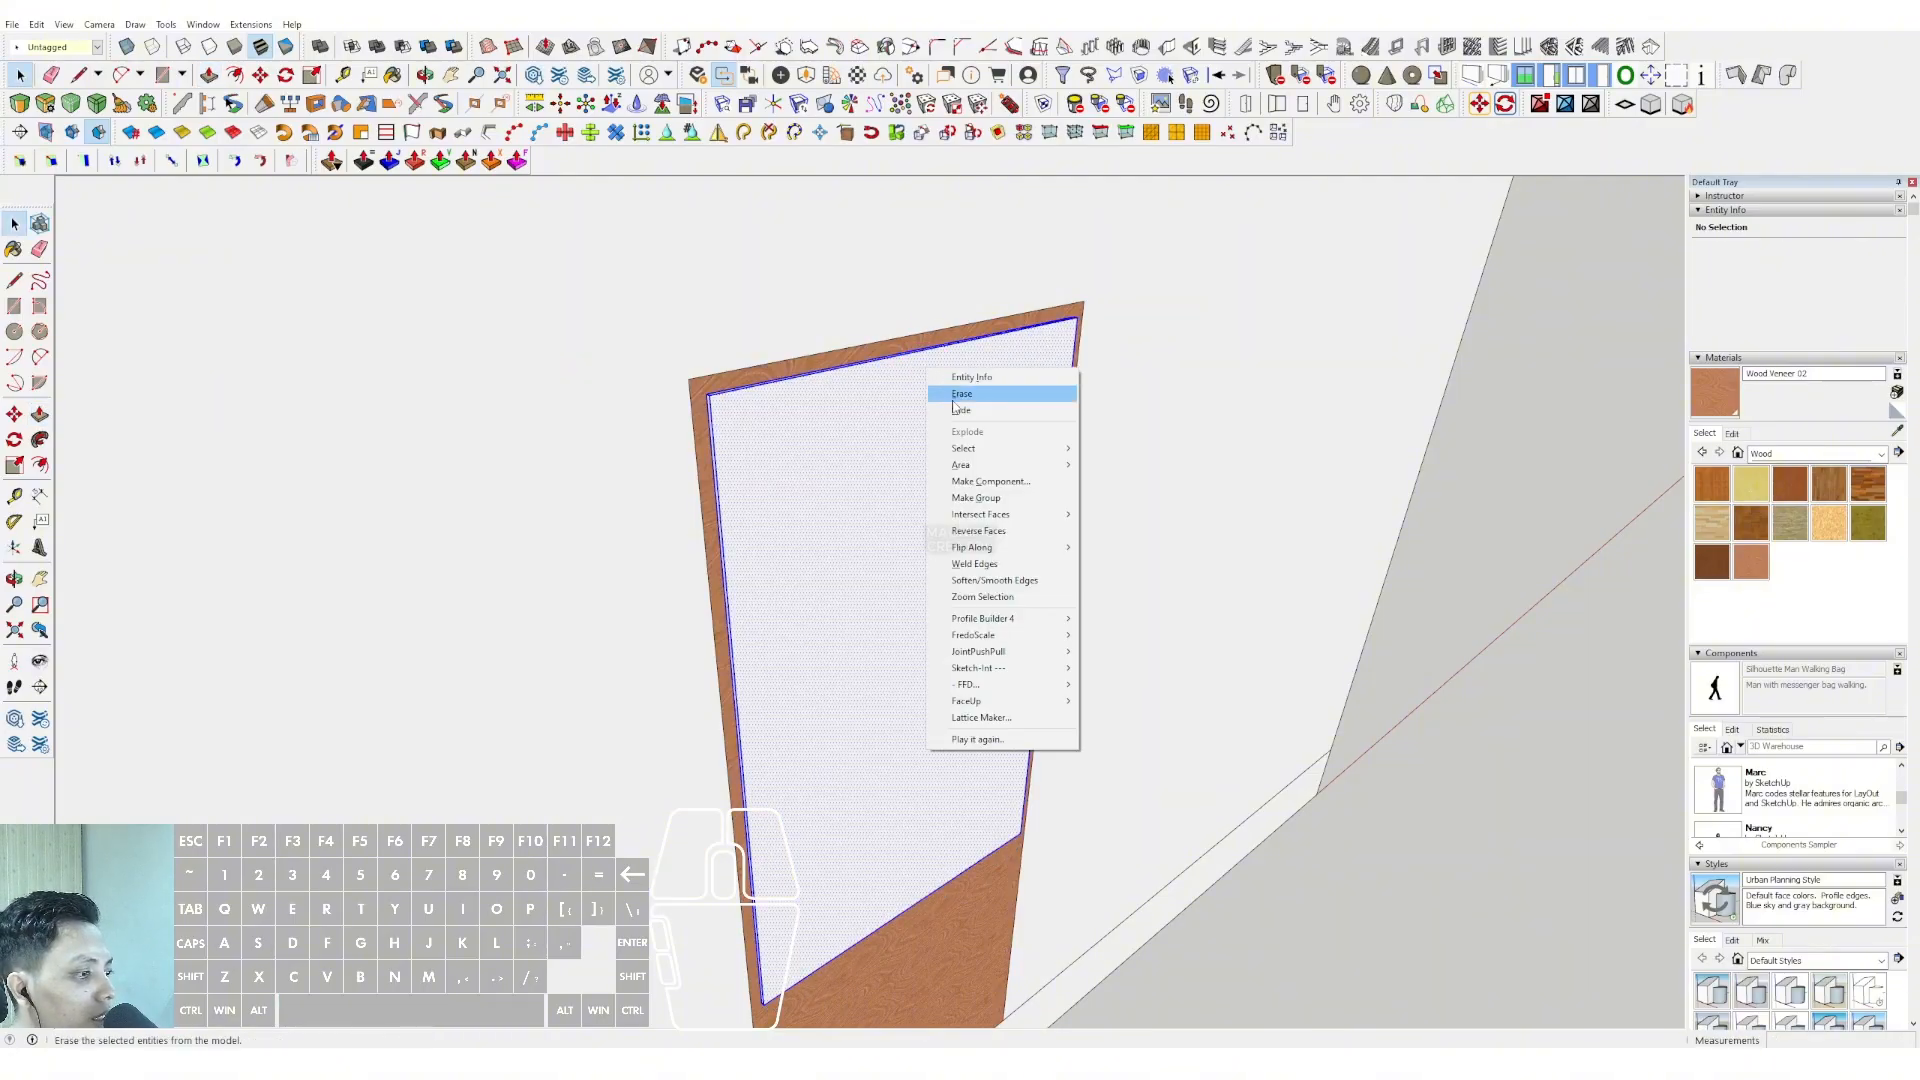
click(988, 490)
Paint the panel with Translucent Glass Gray from the Glass and Mirrors collection and lower the material's opacity to 17.
click(1881, 454)
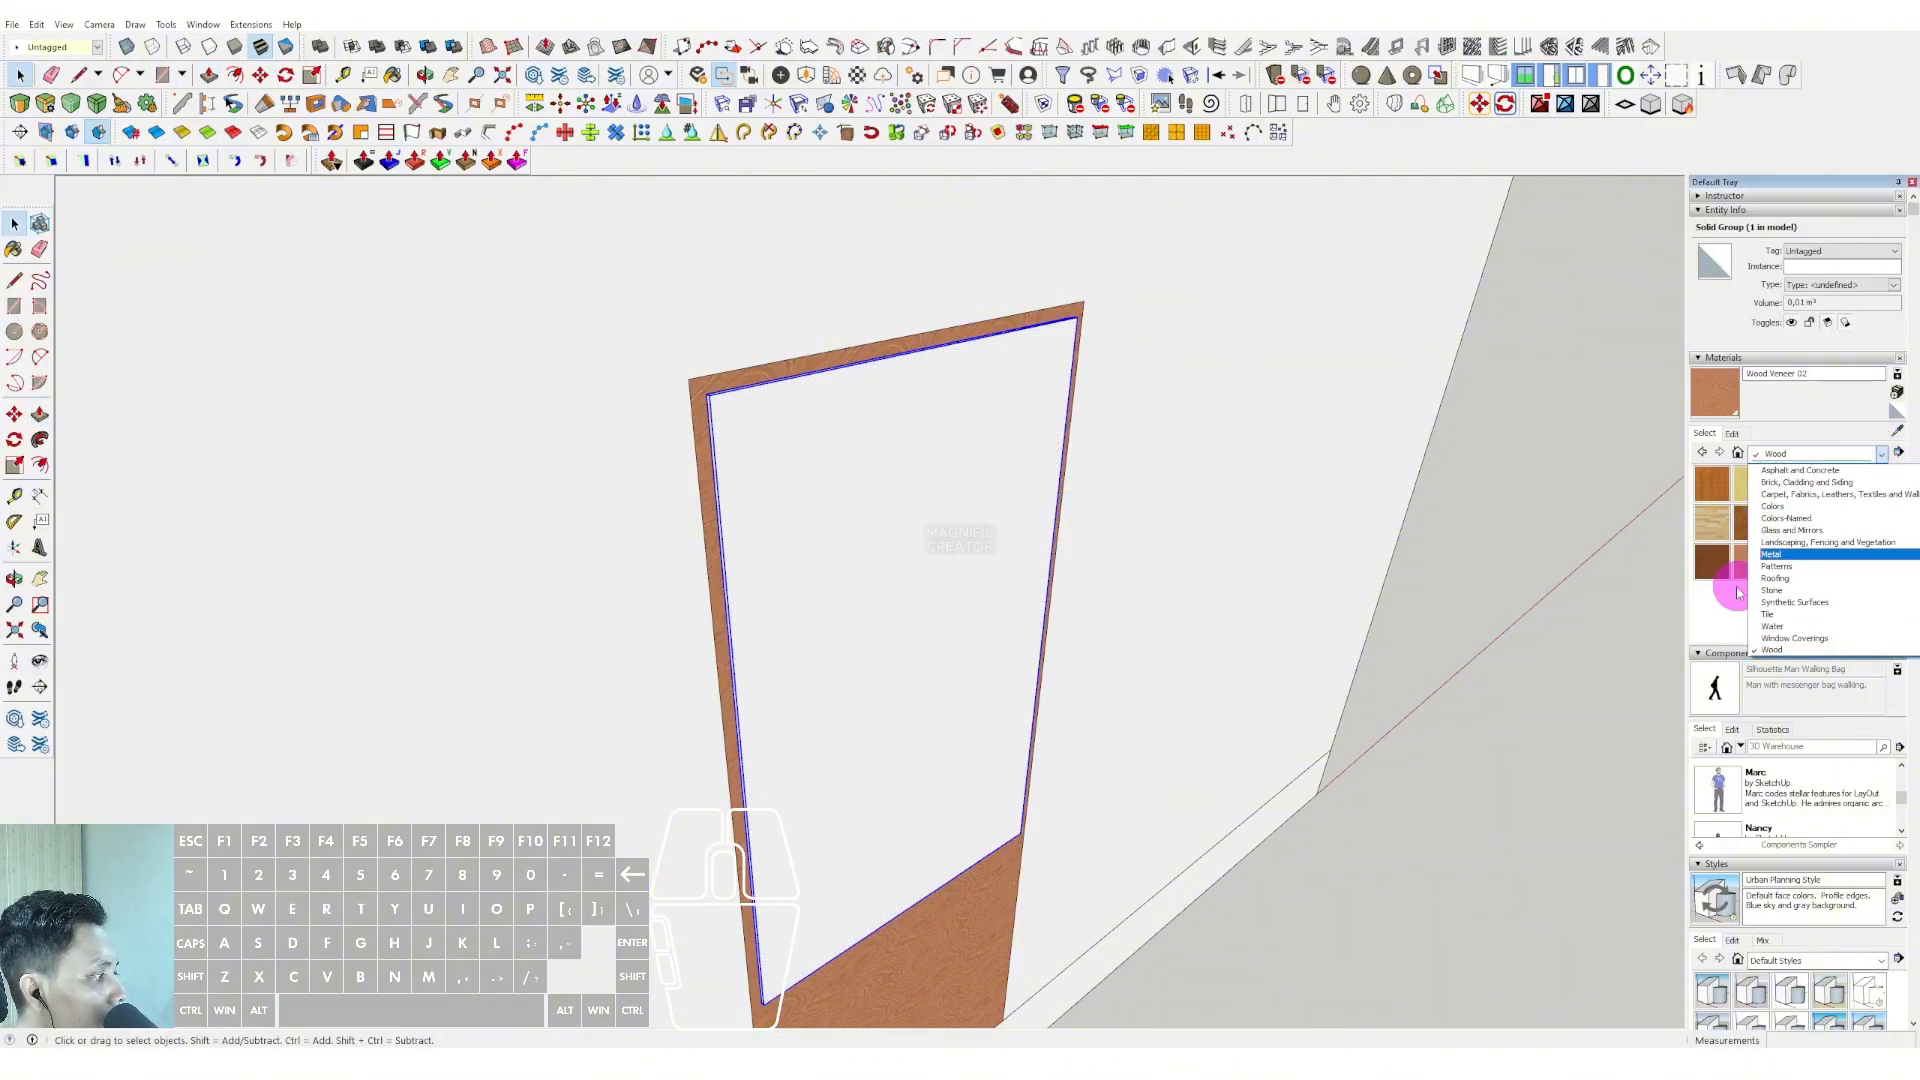
click(1779, 532)
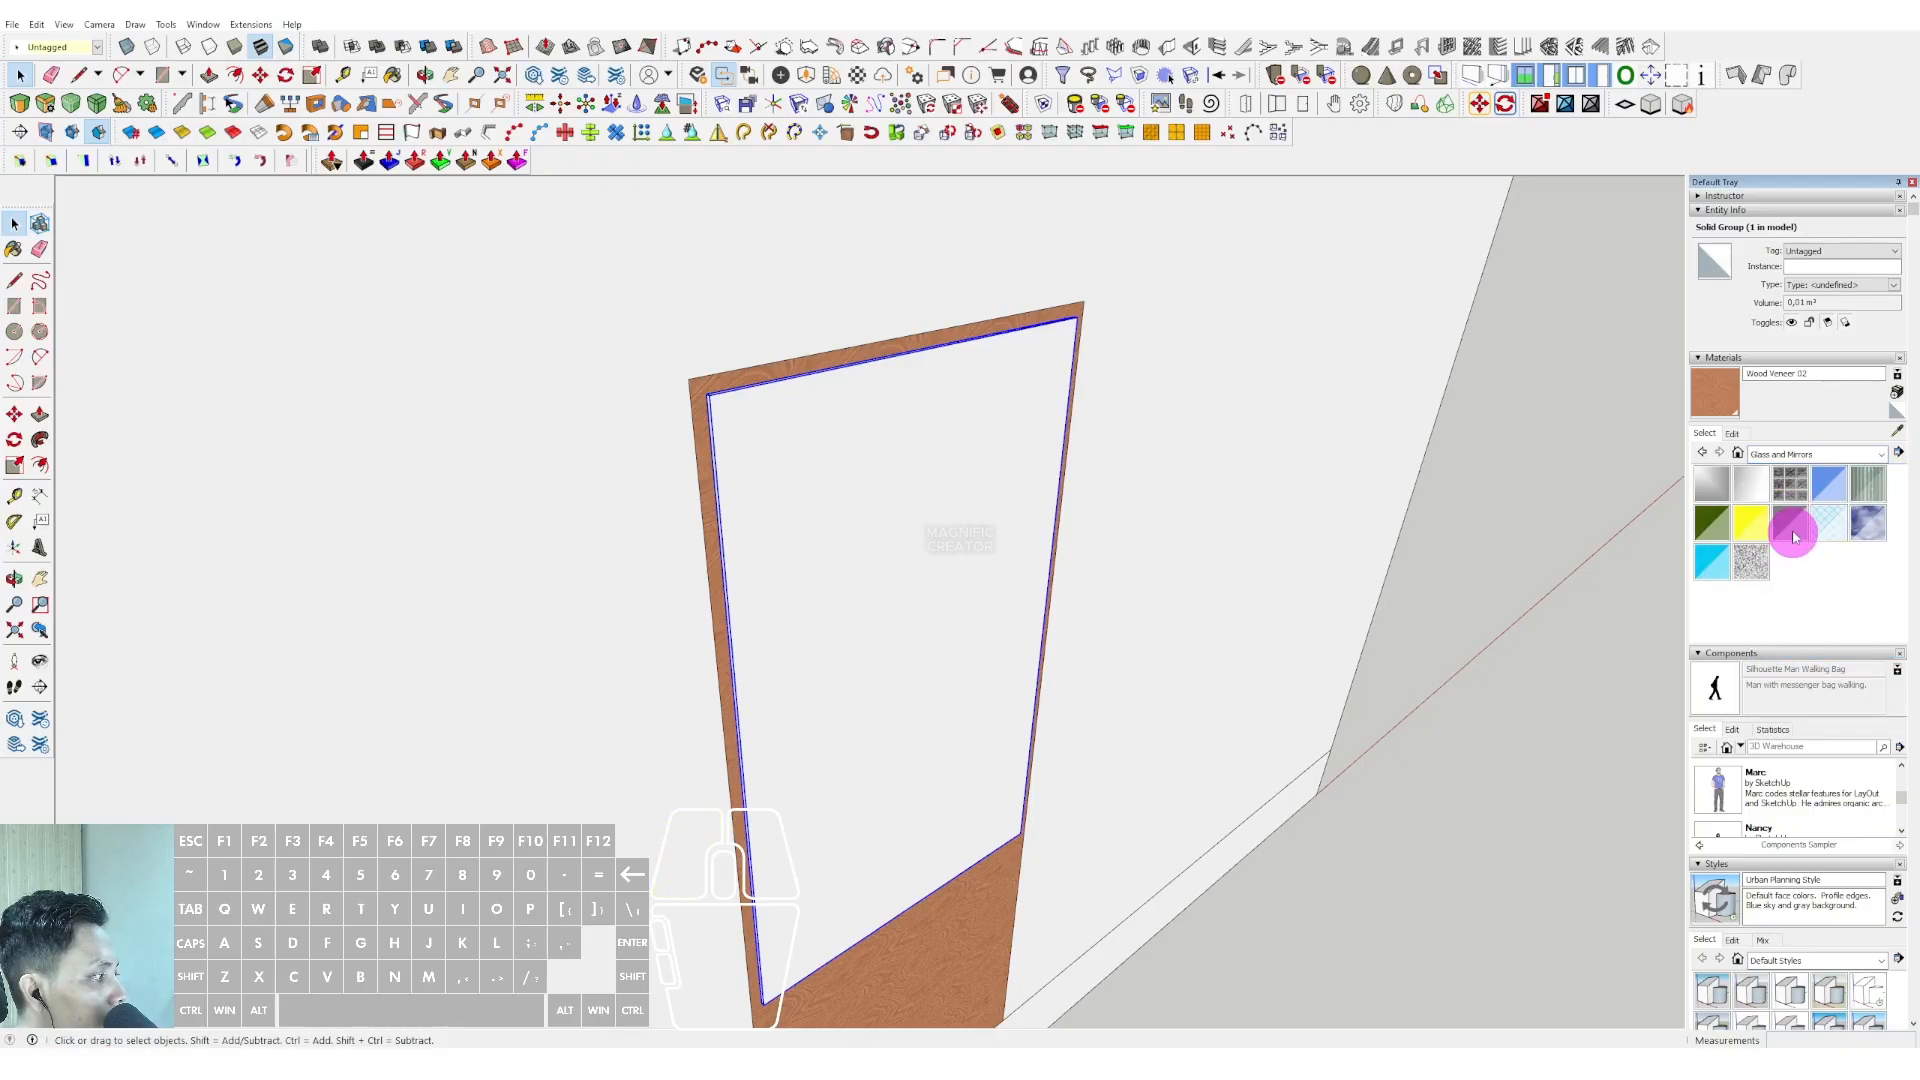
click(1793, 537)
click(978, 445)
scroll(977, 446, down, 2)
middle_drag(977, 446, 860, 485)
key(space)
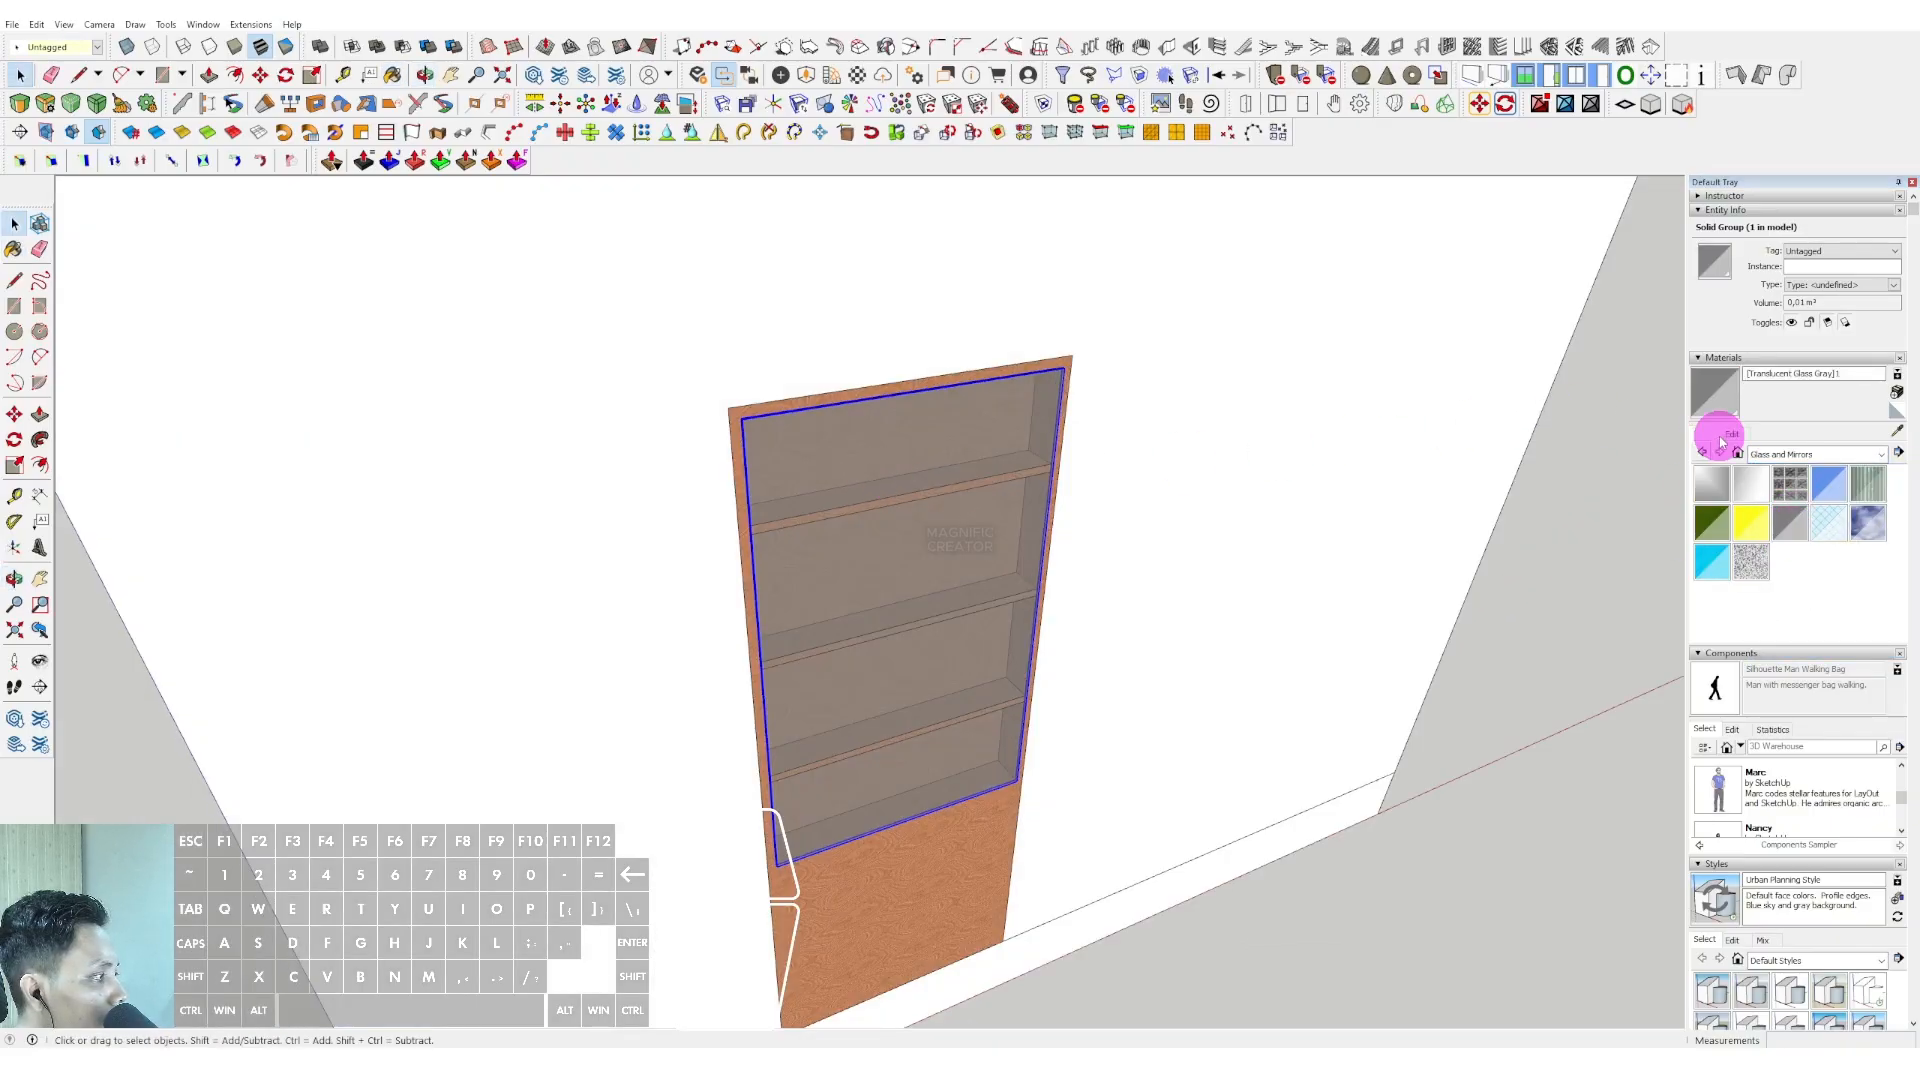
click(1731, 434)
drag(1731, 669, 1707, 664)
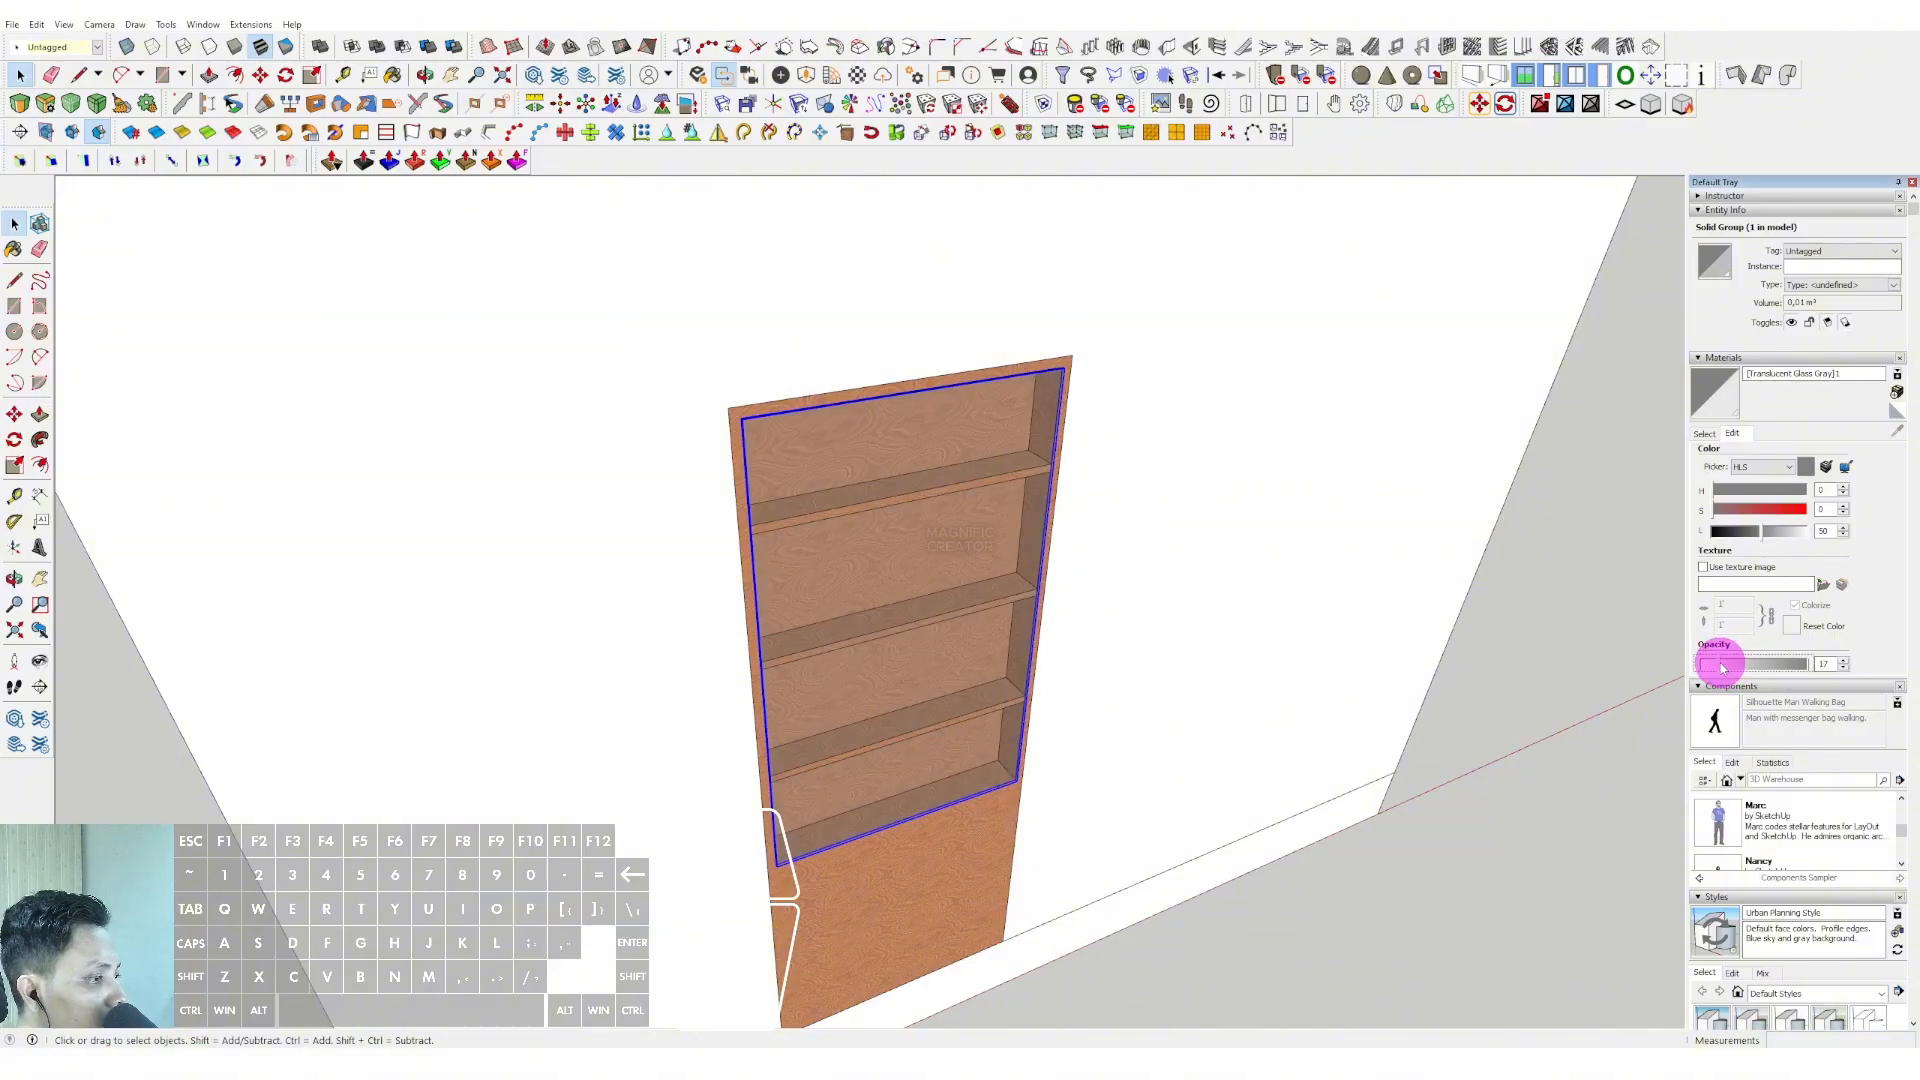
Pull the front face of the door frame outward by 50 mm and close the door group.
scroll(969, 471, down, 2)
scroll(978, 665, down, 1)
scroll(985, 718, up, 3)
scroll(990, 700, up, 6)
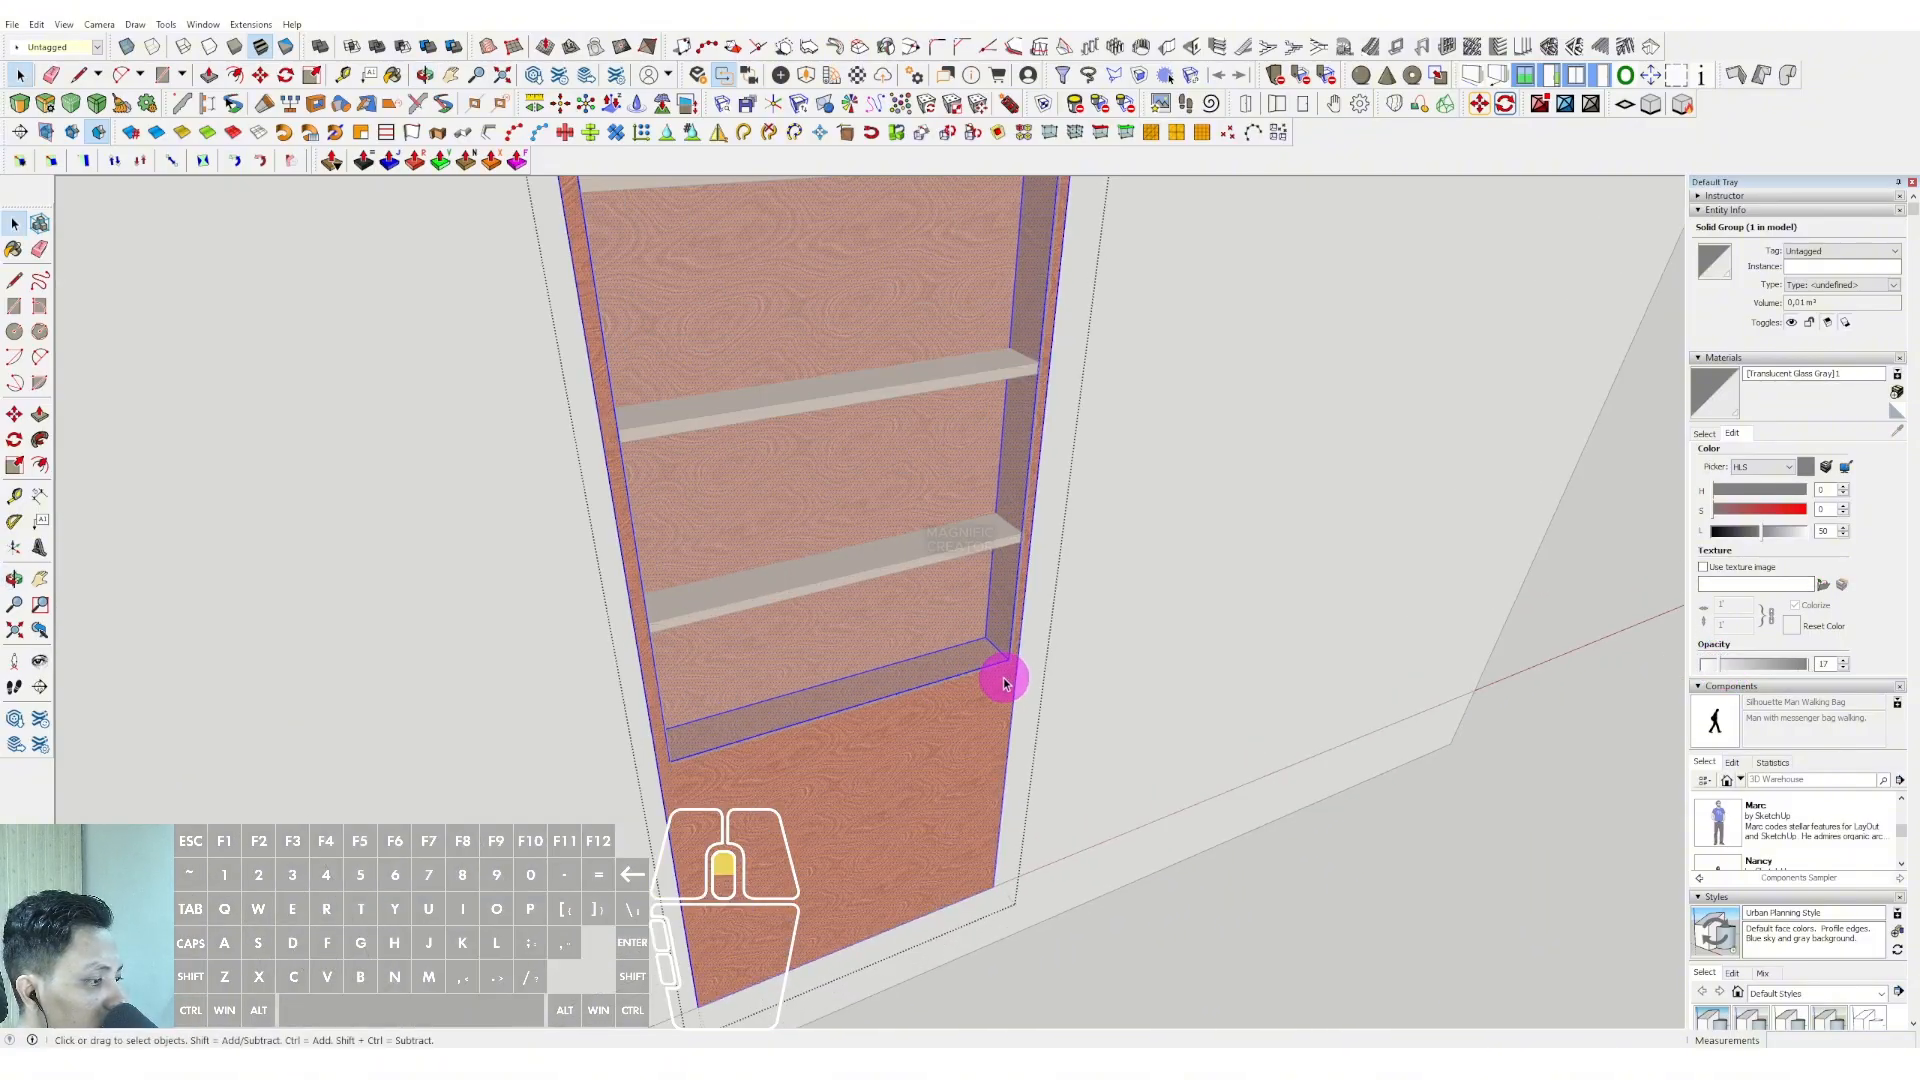
key(p)
key(space)
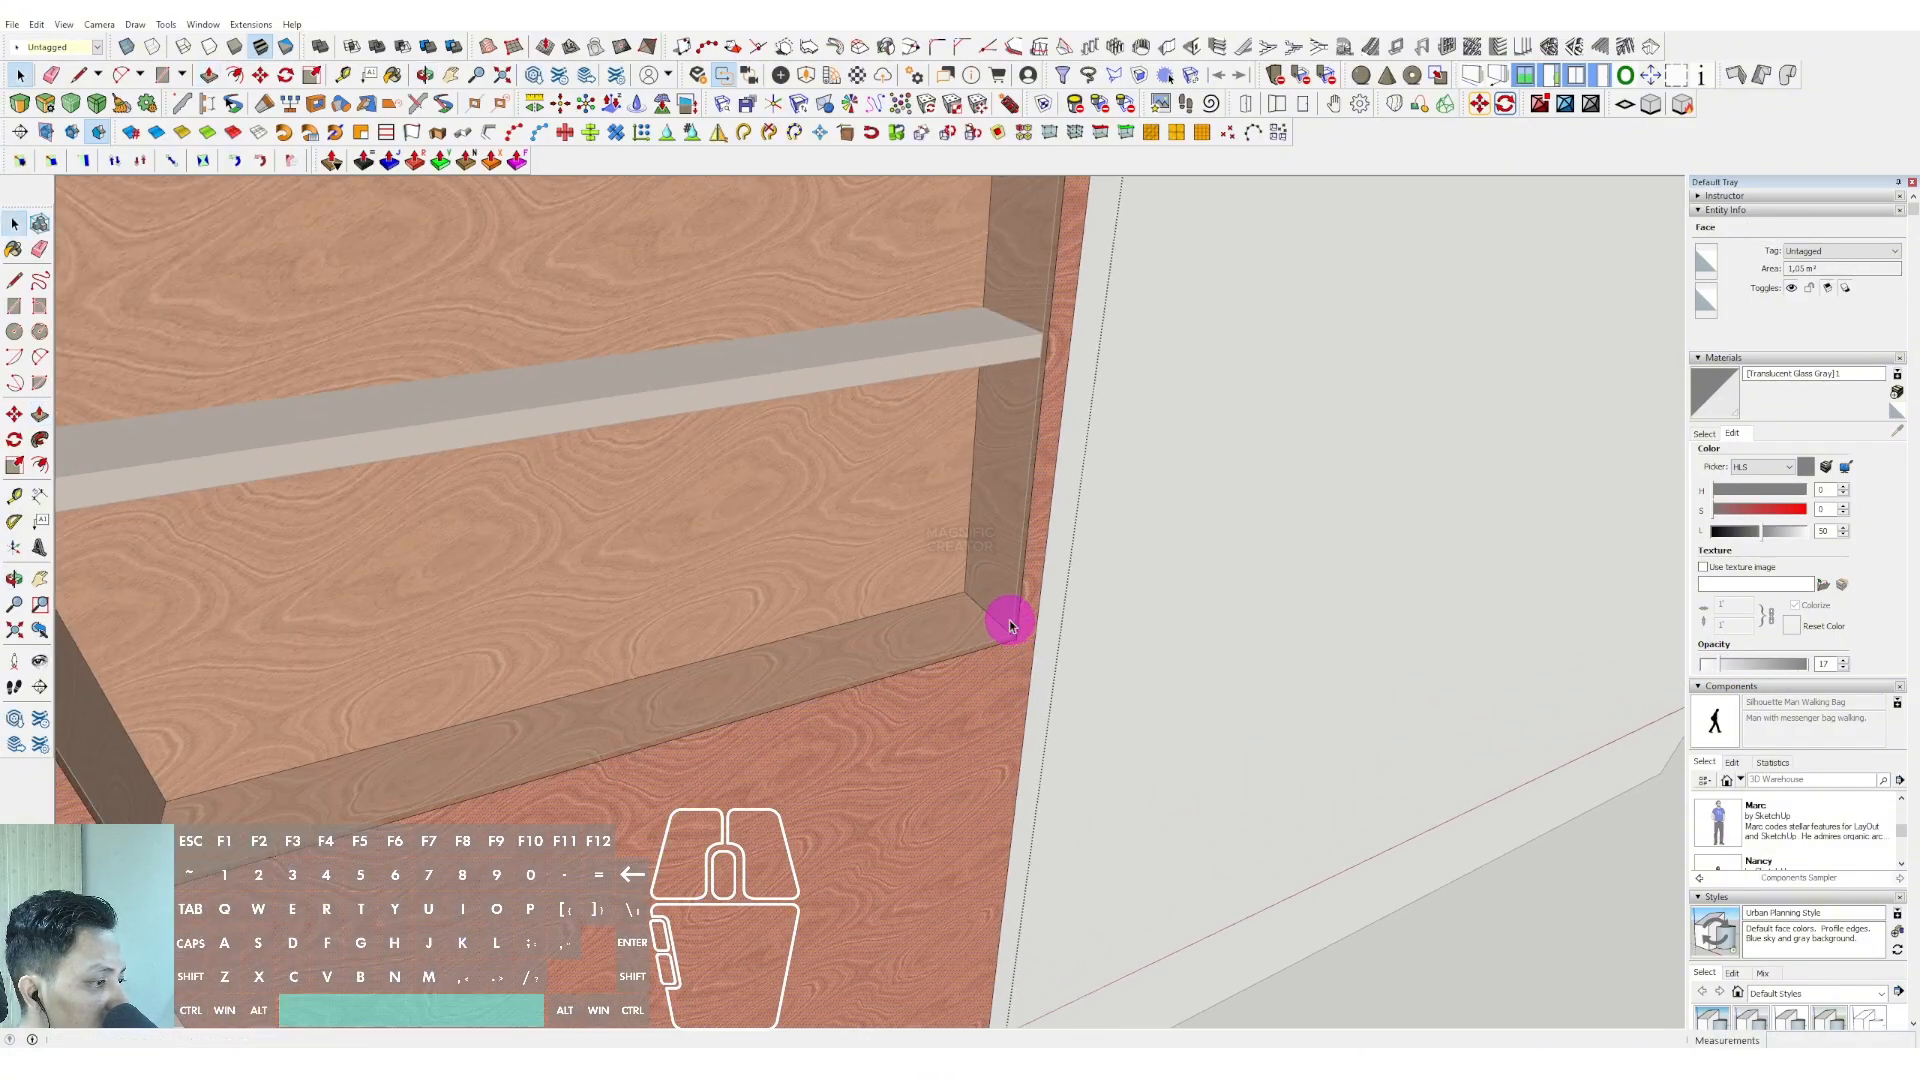
scroll(999, 640, down, 8)
scroll(968, 692, up, 3)
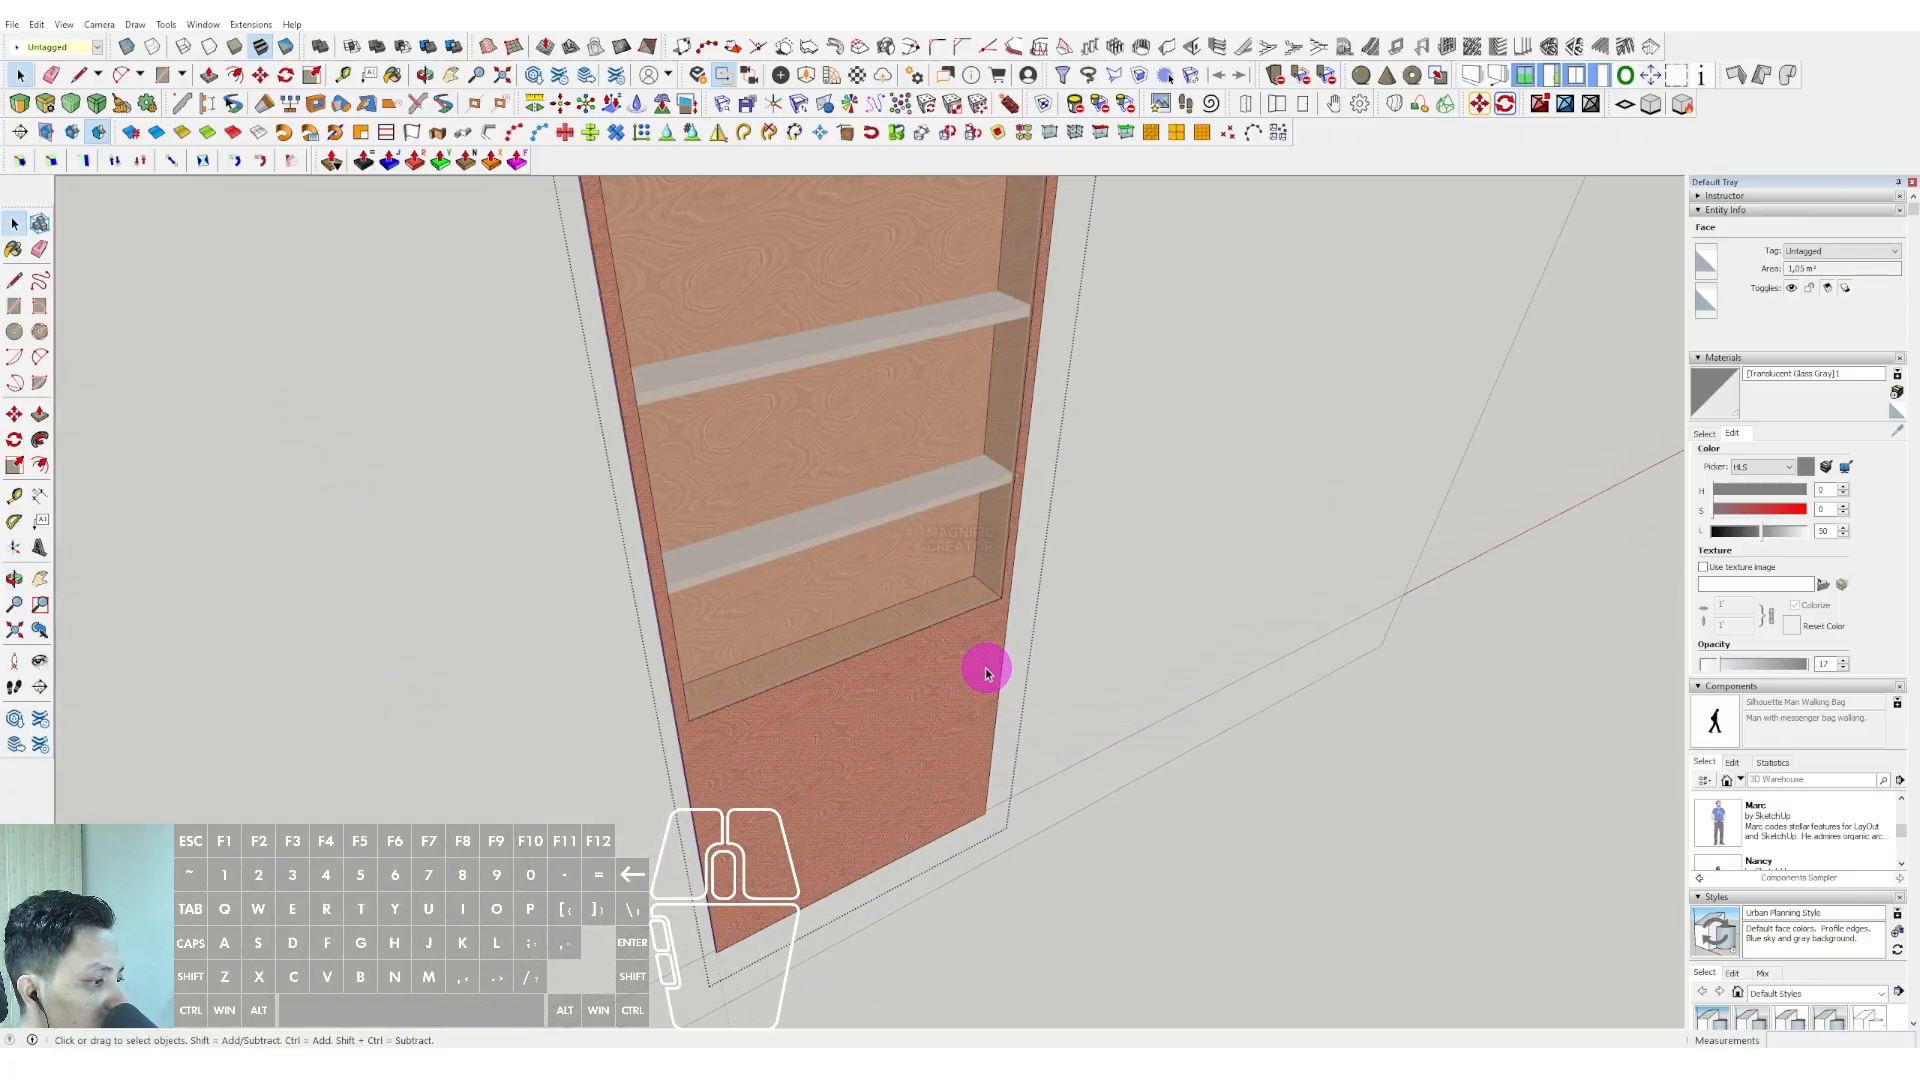
key(p)
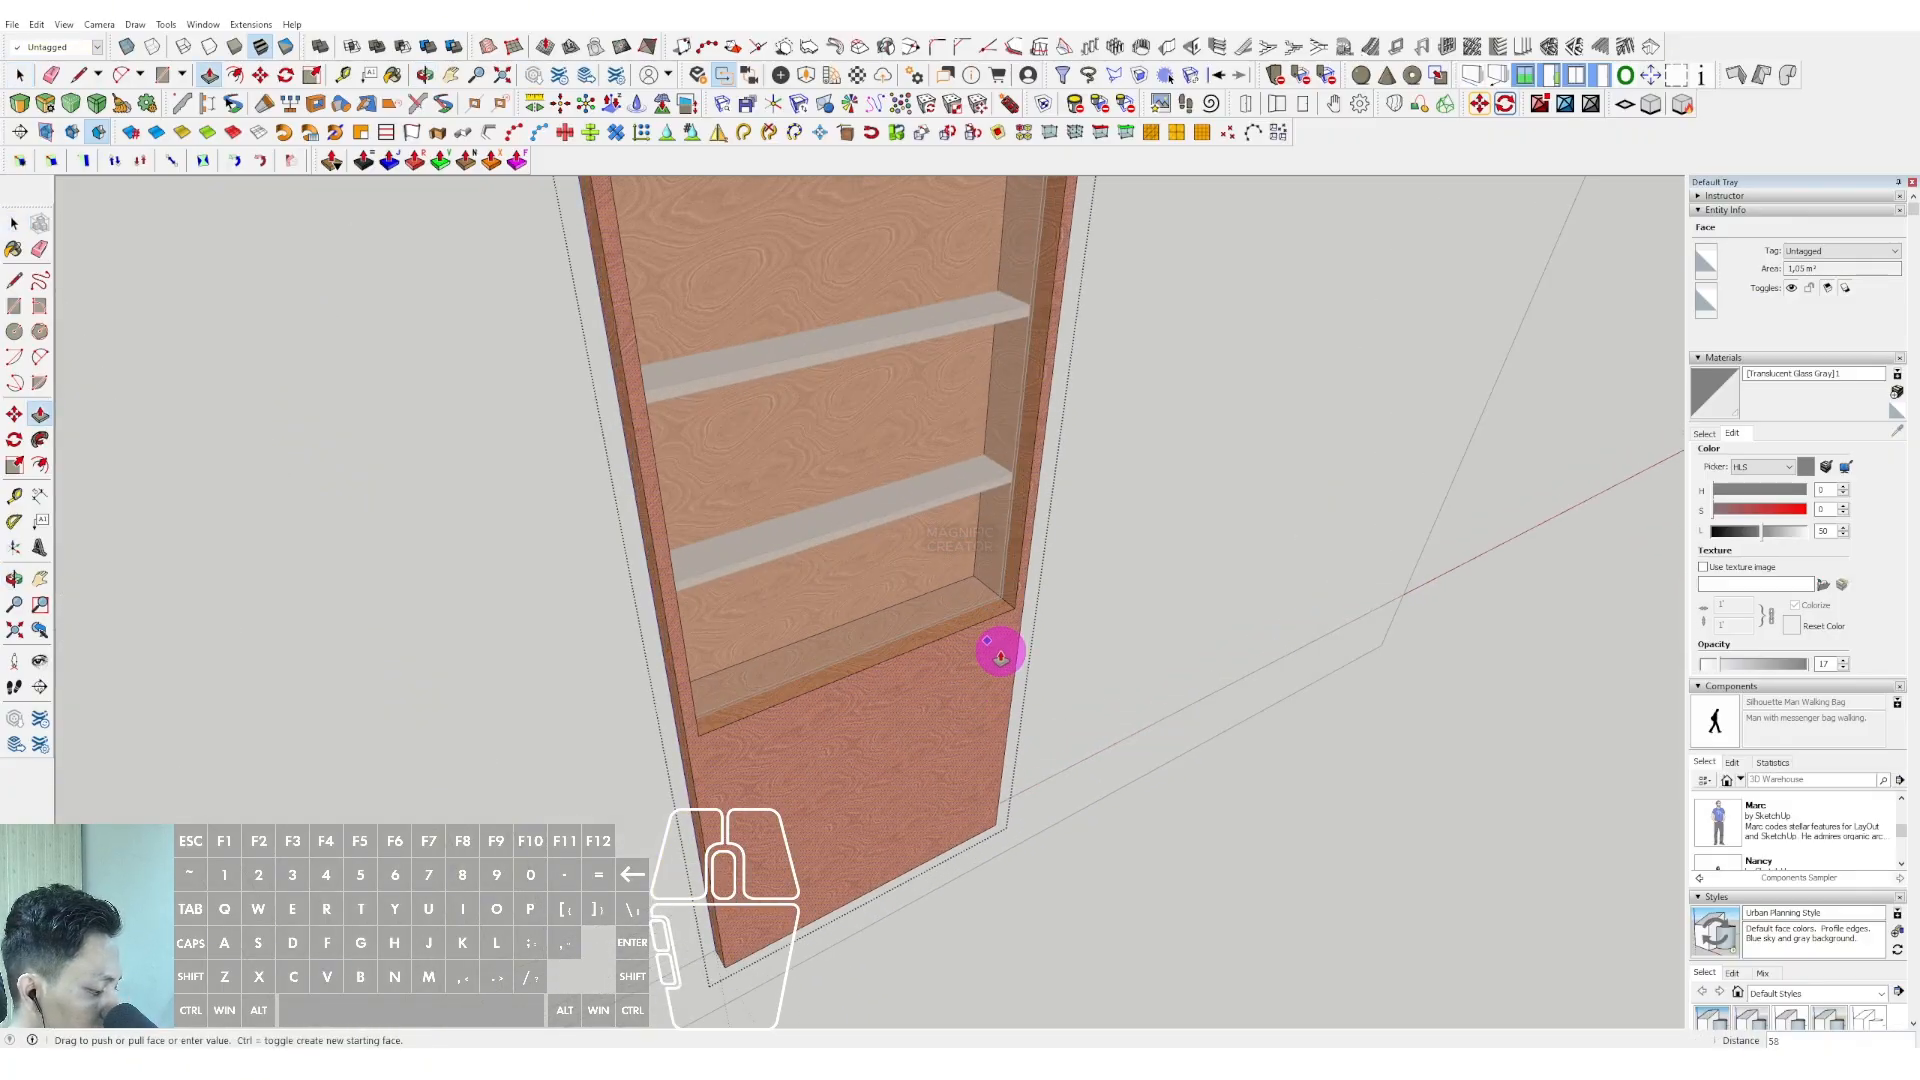
text(50)
key(Return)
scroll(1001, 652, down, 4)
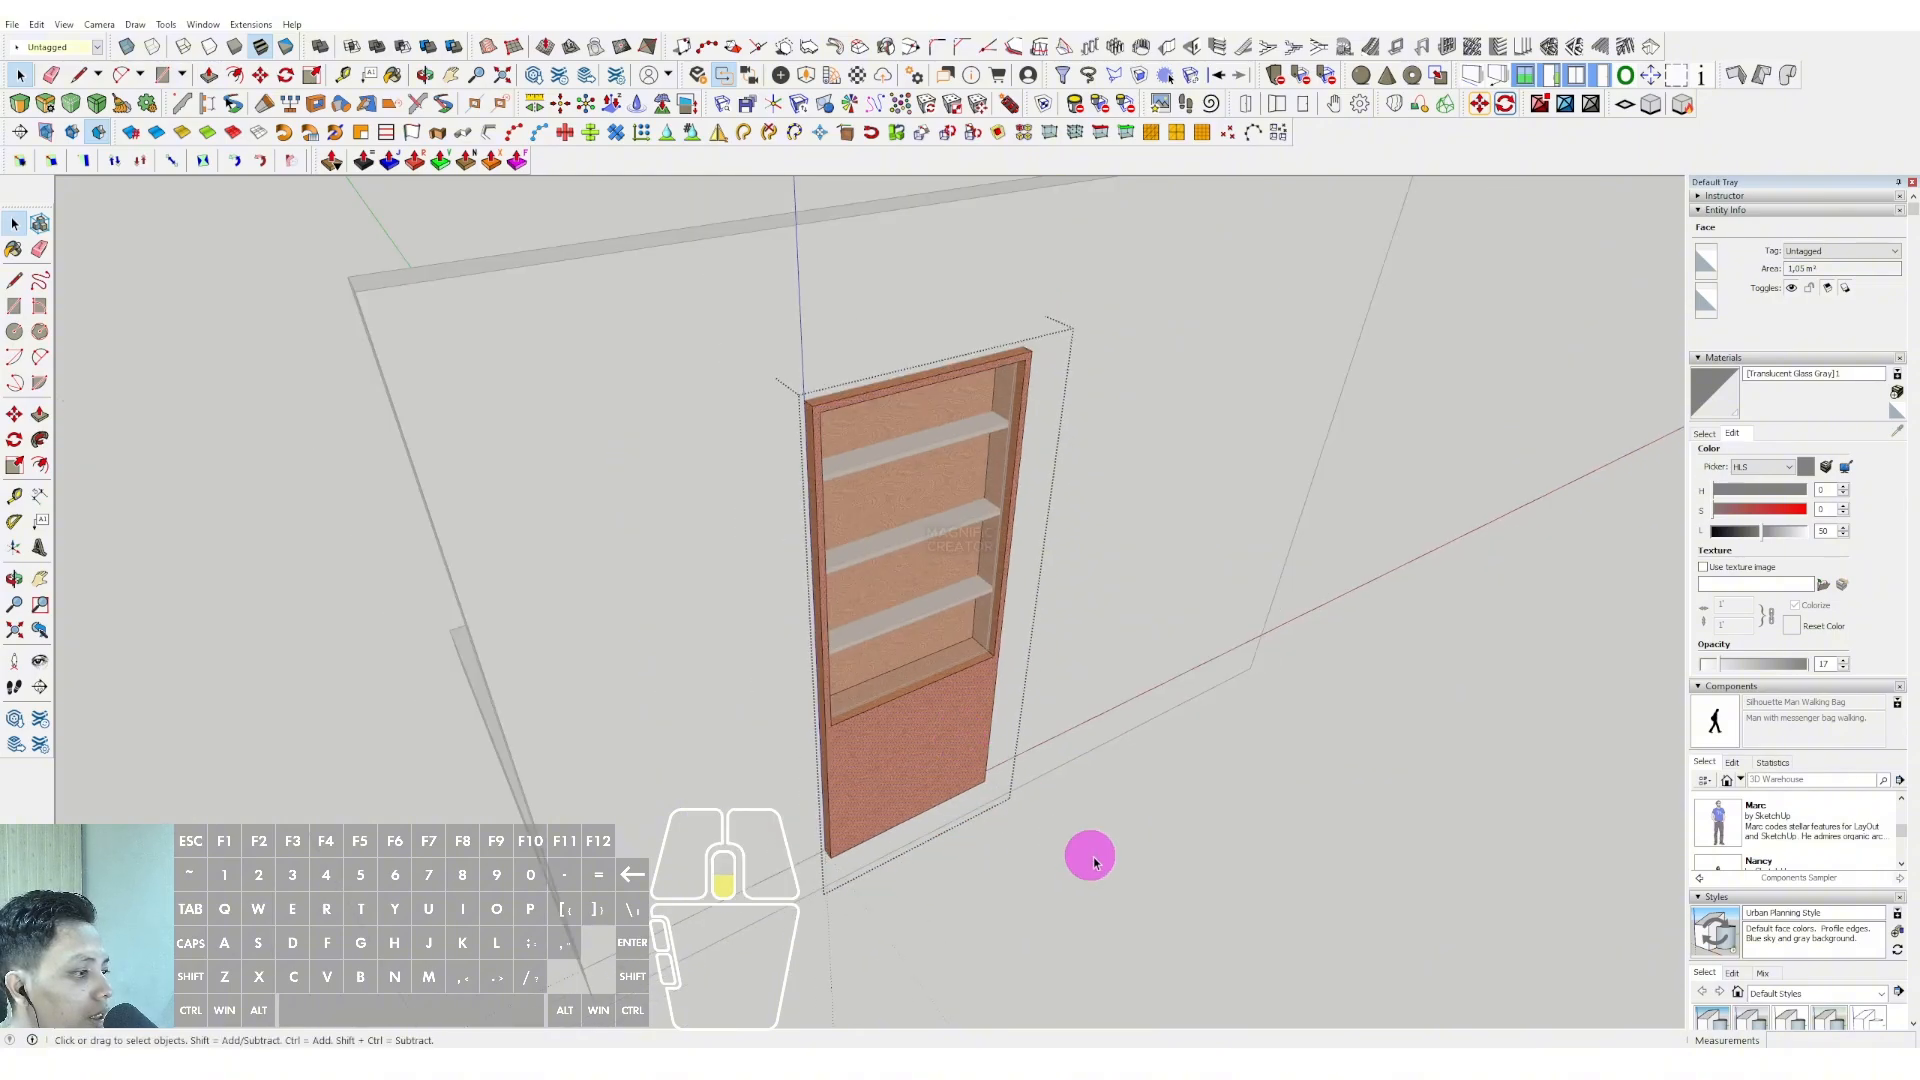
click(1128, 866)
Move the glass panel forward to the front of the pulled-out door frame.
scroll(985, 690, up, 4)
click(965, 621)
scroll(975, 623, up, 3)
middle_drag(982, 625, 833, 575)
key(m)
click(1002, 610)
click(1023, 627)
key(space)
scroll(978, 616, down, 6)
scroll(889, 619, down, 1)
click(1032, 825)
scroll(883, 634, up, 4)
click(938, 572)
scroll(939, 572, down, 2)
scroll(887, 561, up, 2)
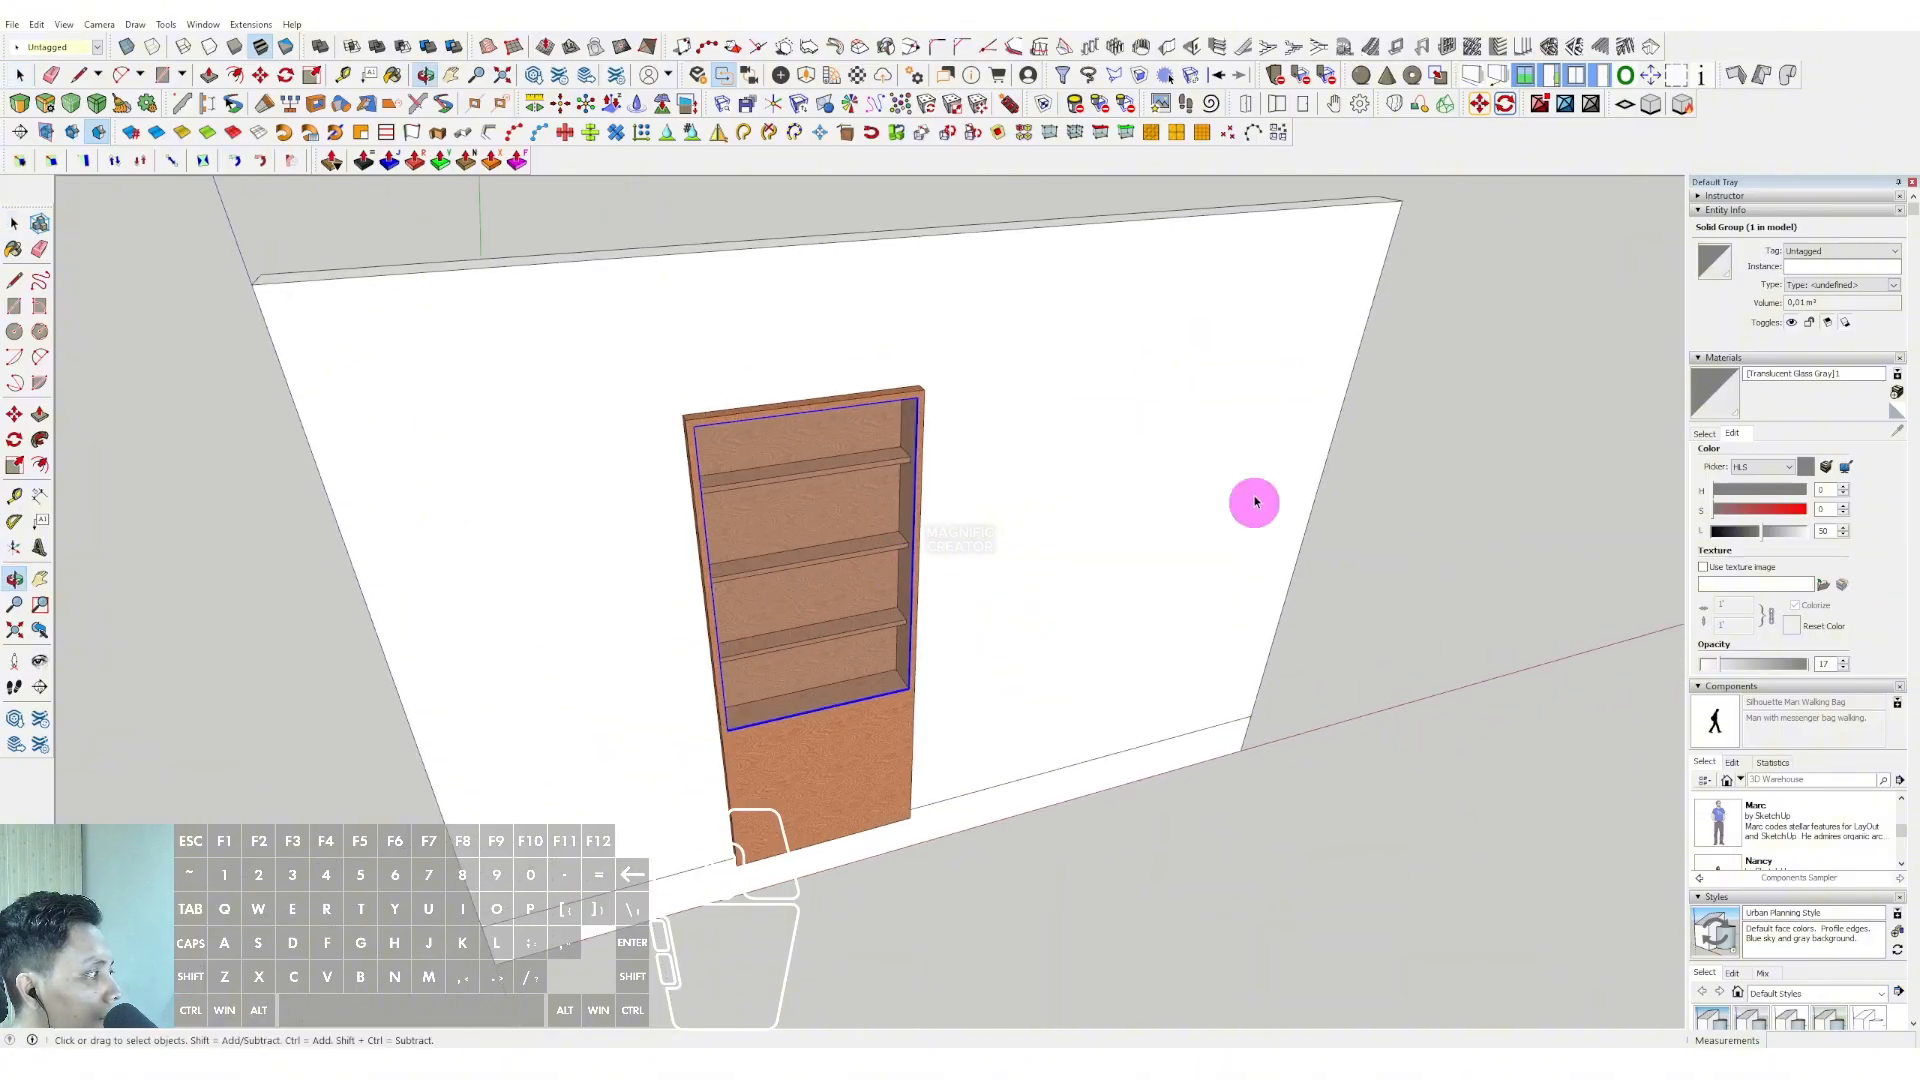
Paint the wall with Cinder Block from the Brick, Cladding and Siding collection.
click(1703, 435)
click(1882, 455)
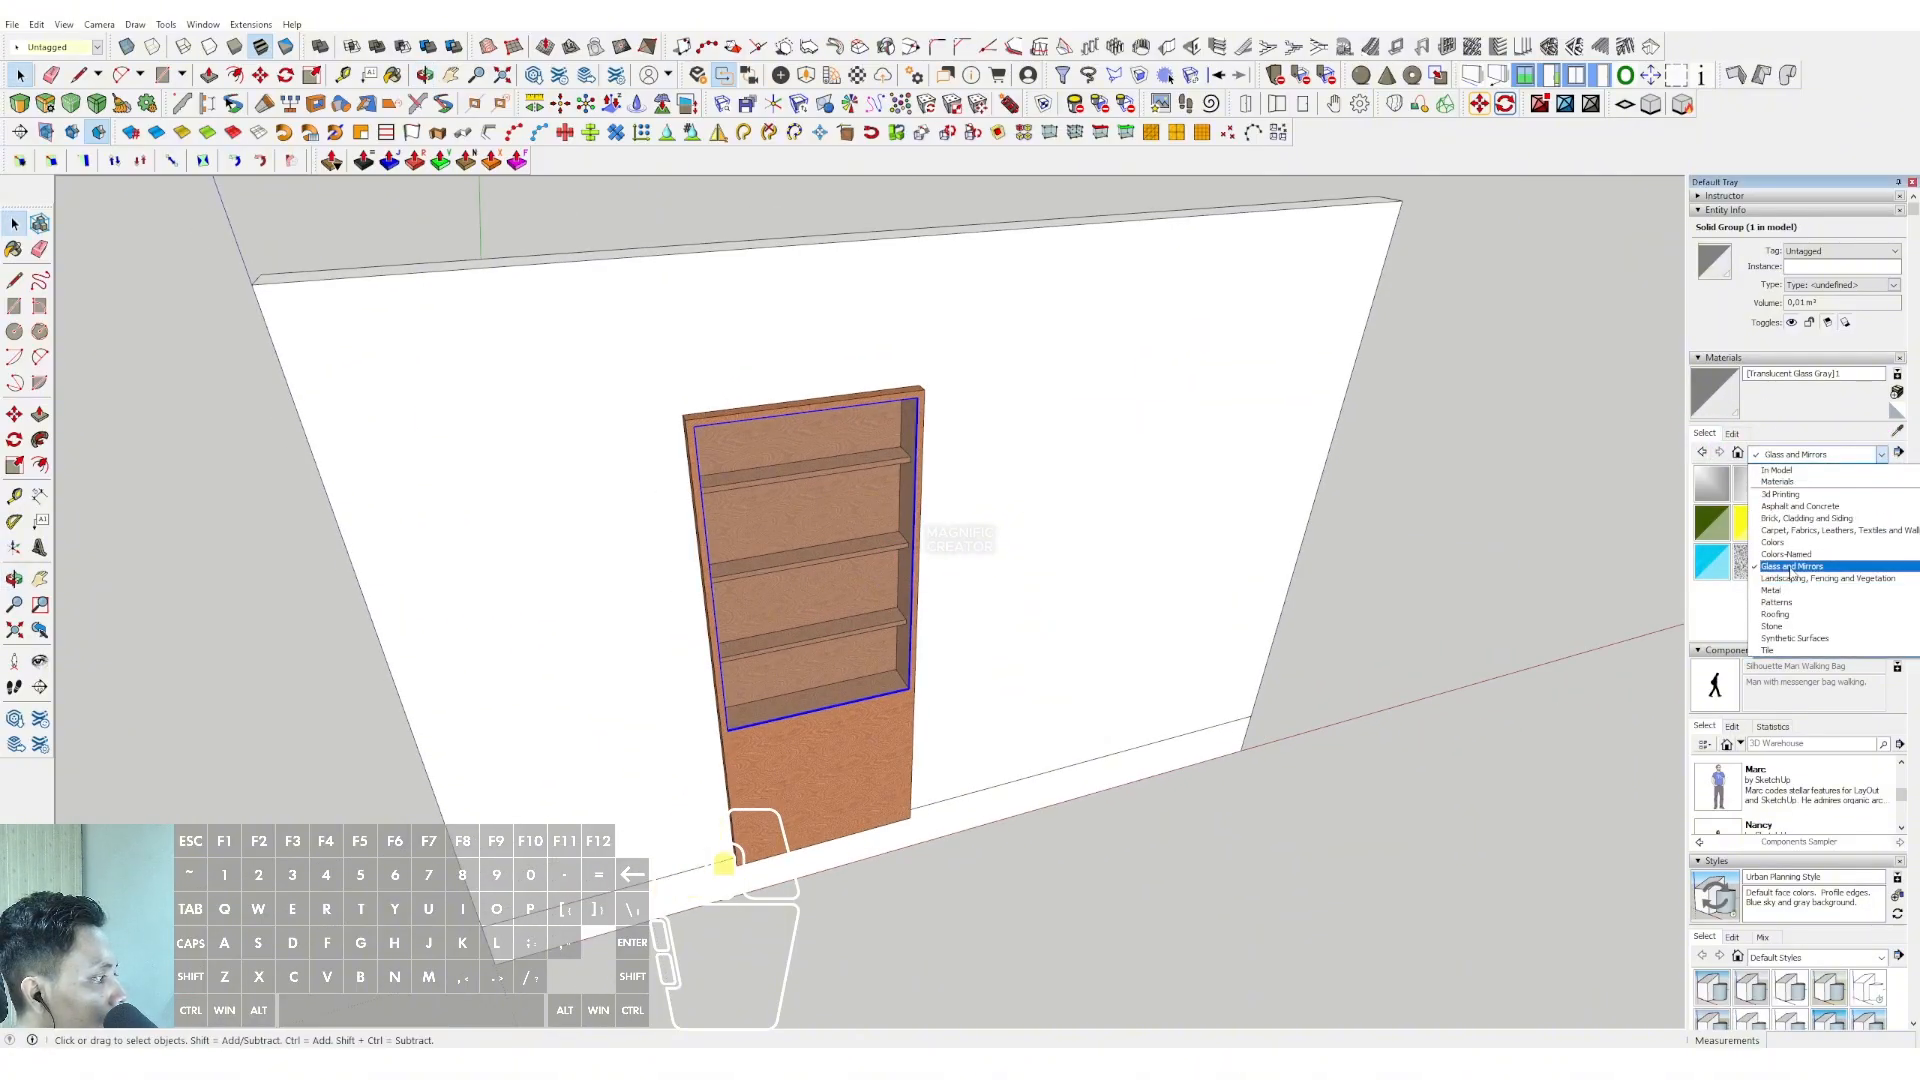
click(1779, 517)
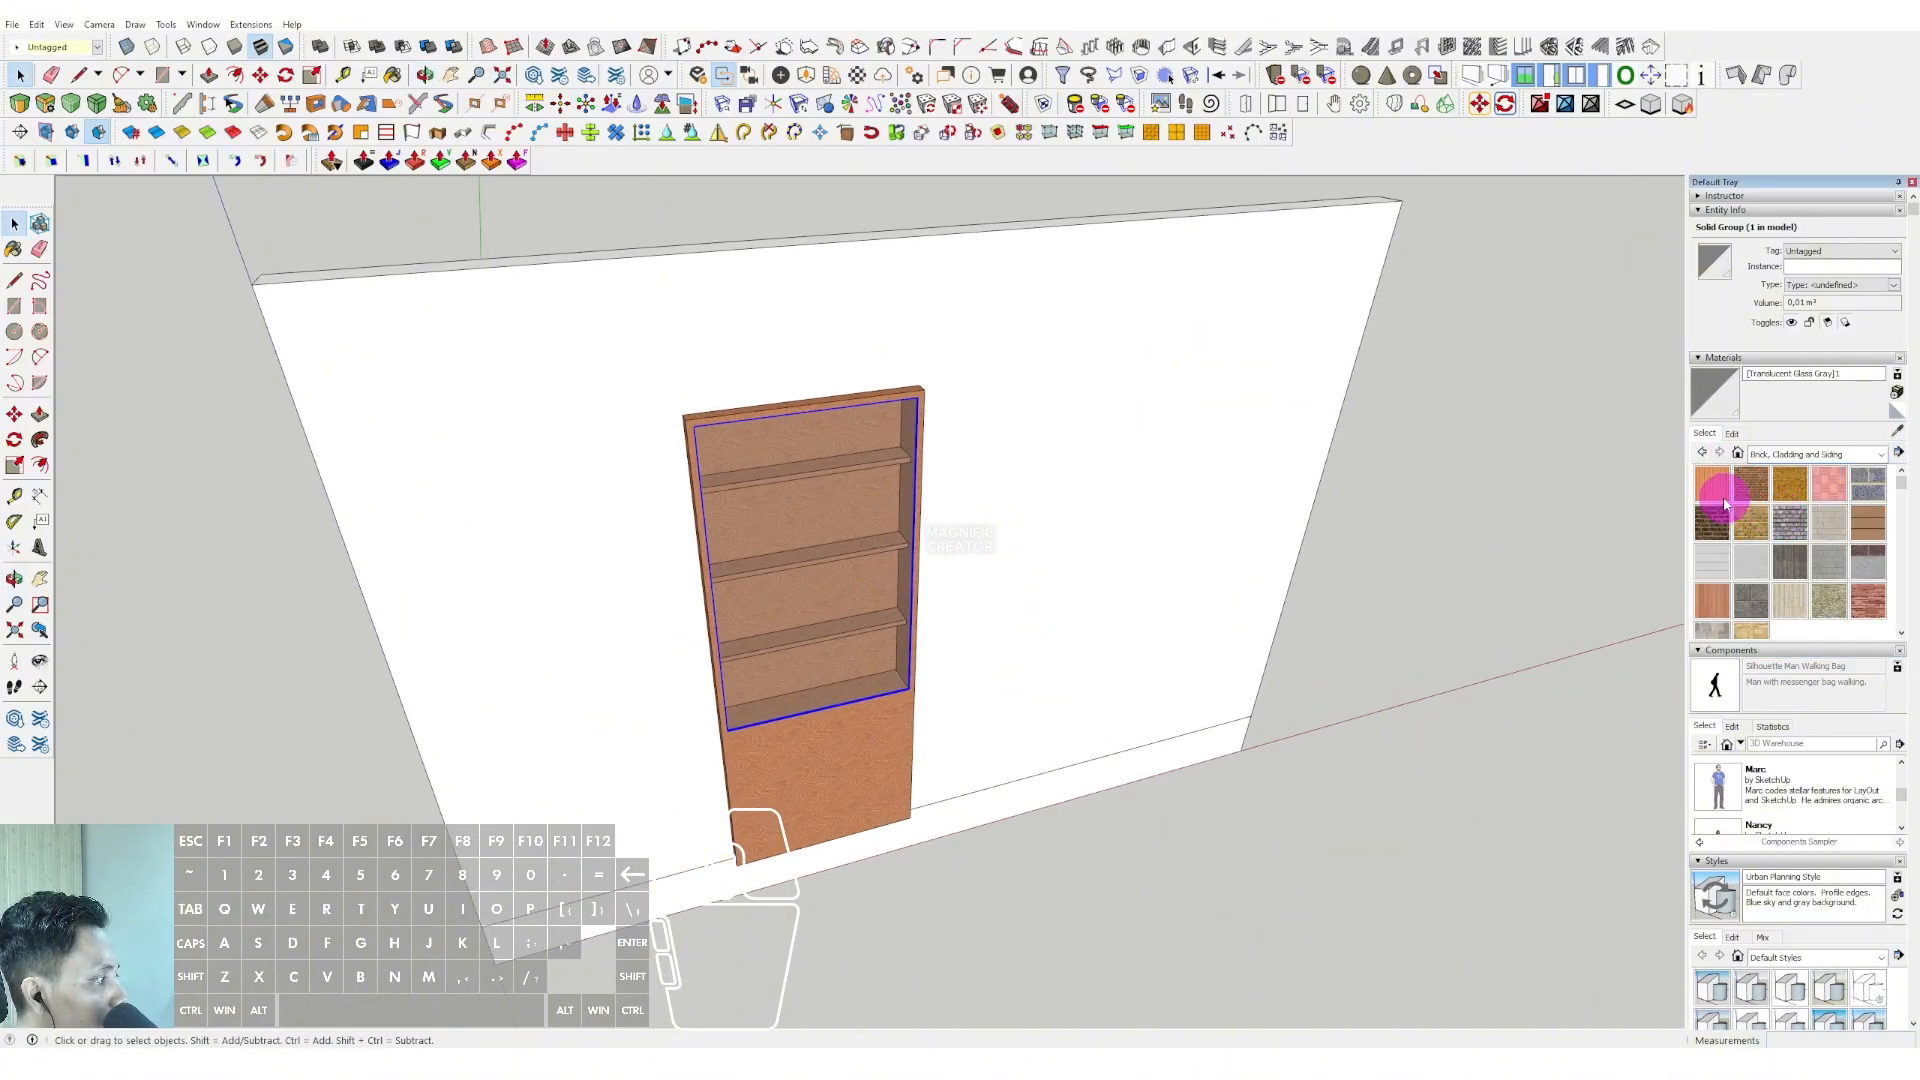
click(1829, 525)
click(1170, 407)
mouse_move(1170, 407)
middle_down()
mouse_move(951, 441)
mouse_move(1016, 446)
mouse_move(1041, 423)
mouse_move(1187, 506)
mouse_move(1300, 520)
middle_up()
Paint the wall with Cladding Stucco White from the Brick, Cladding and Siding collection.
click(1752, 568)
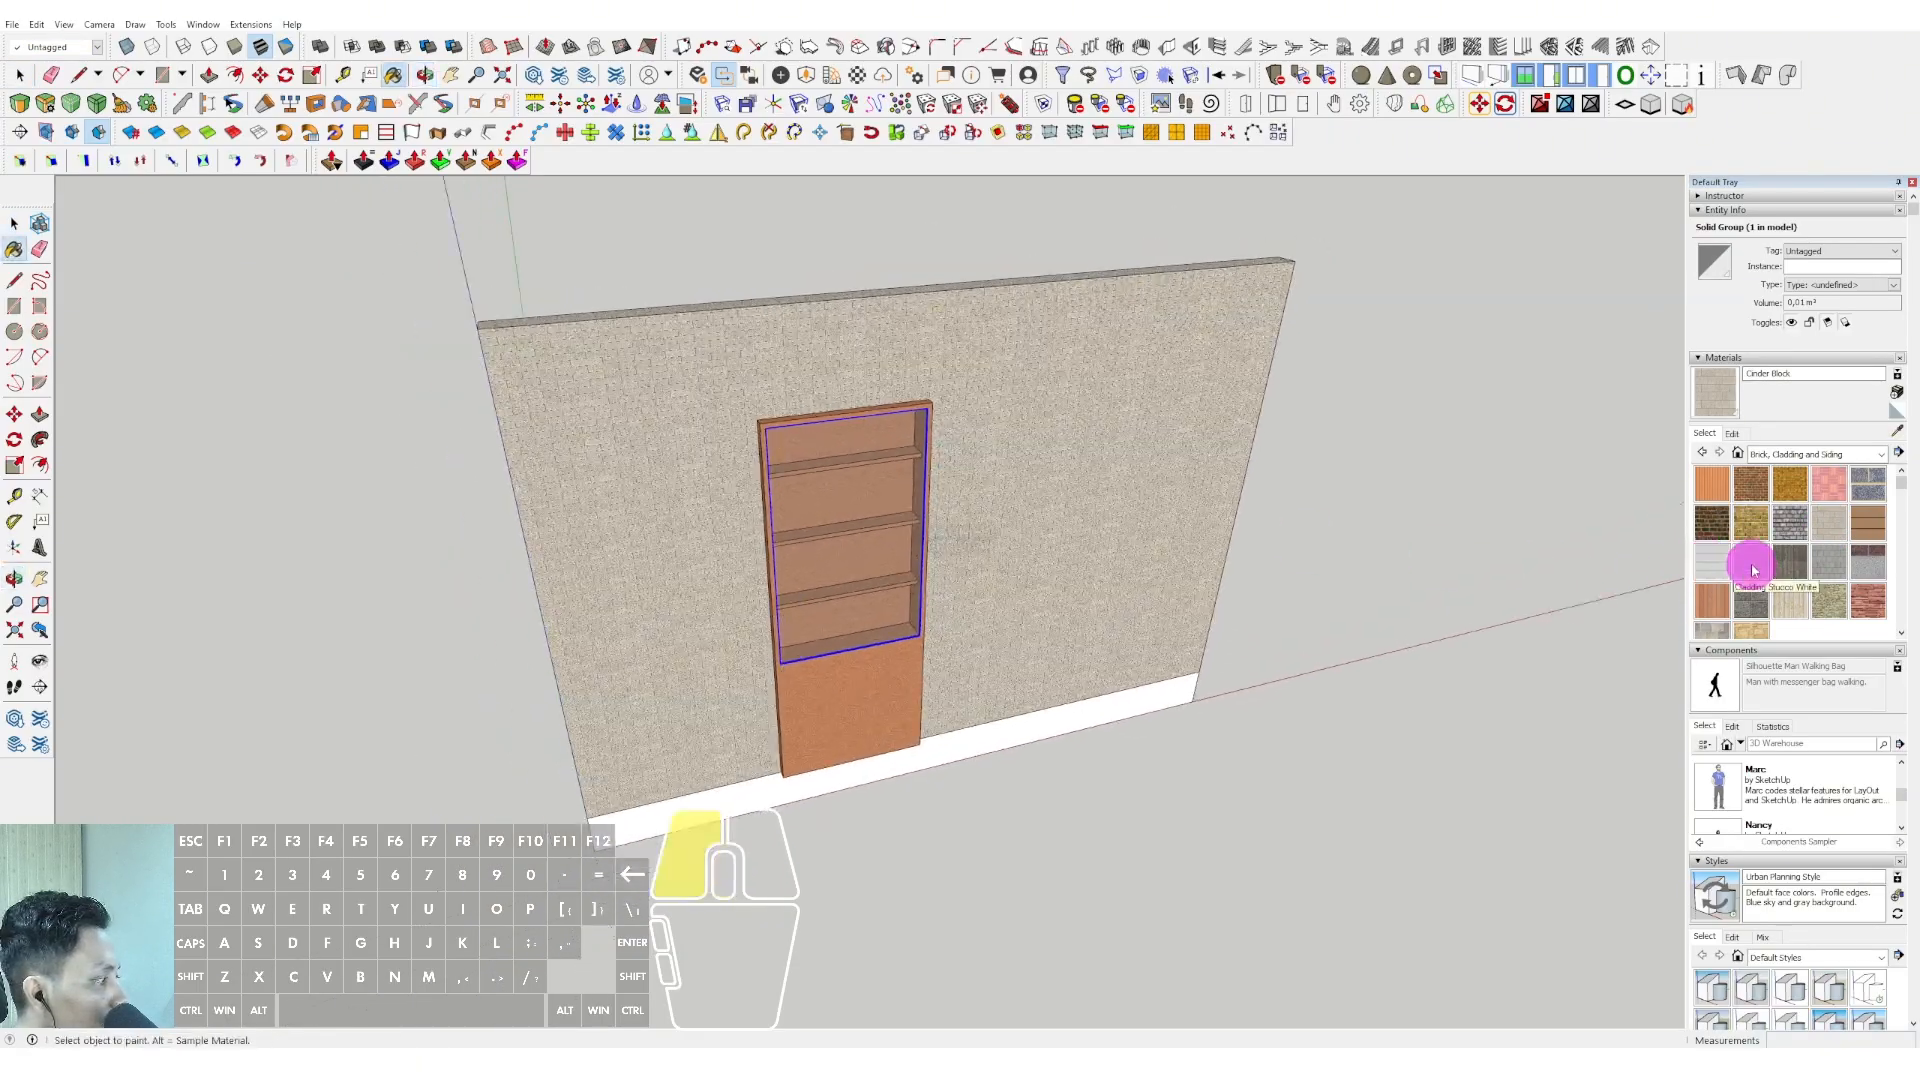
click(1157, 444)
mouse_move(1156, 445)
middle_down()
mouse_move(951, 527)
mouse_move(1020, 501)
mouse_move(998, 488)
mouse_move(920, 514)
mouse_move(1029, 463)
mouse_move(1033, 420)
mouse_move(917, 587)
mouse_move(1033, 587)
middle_up()
key(space)
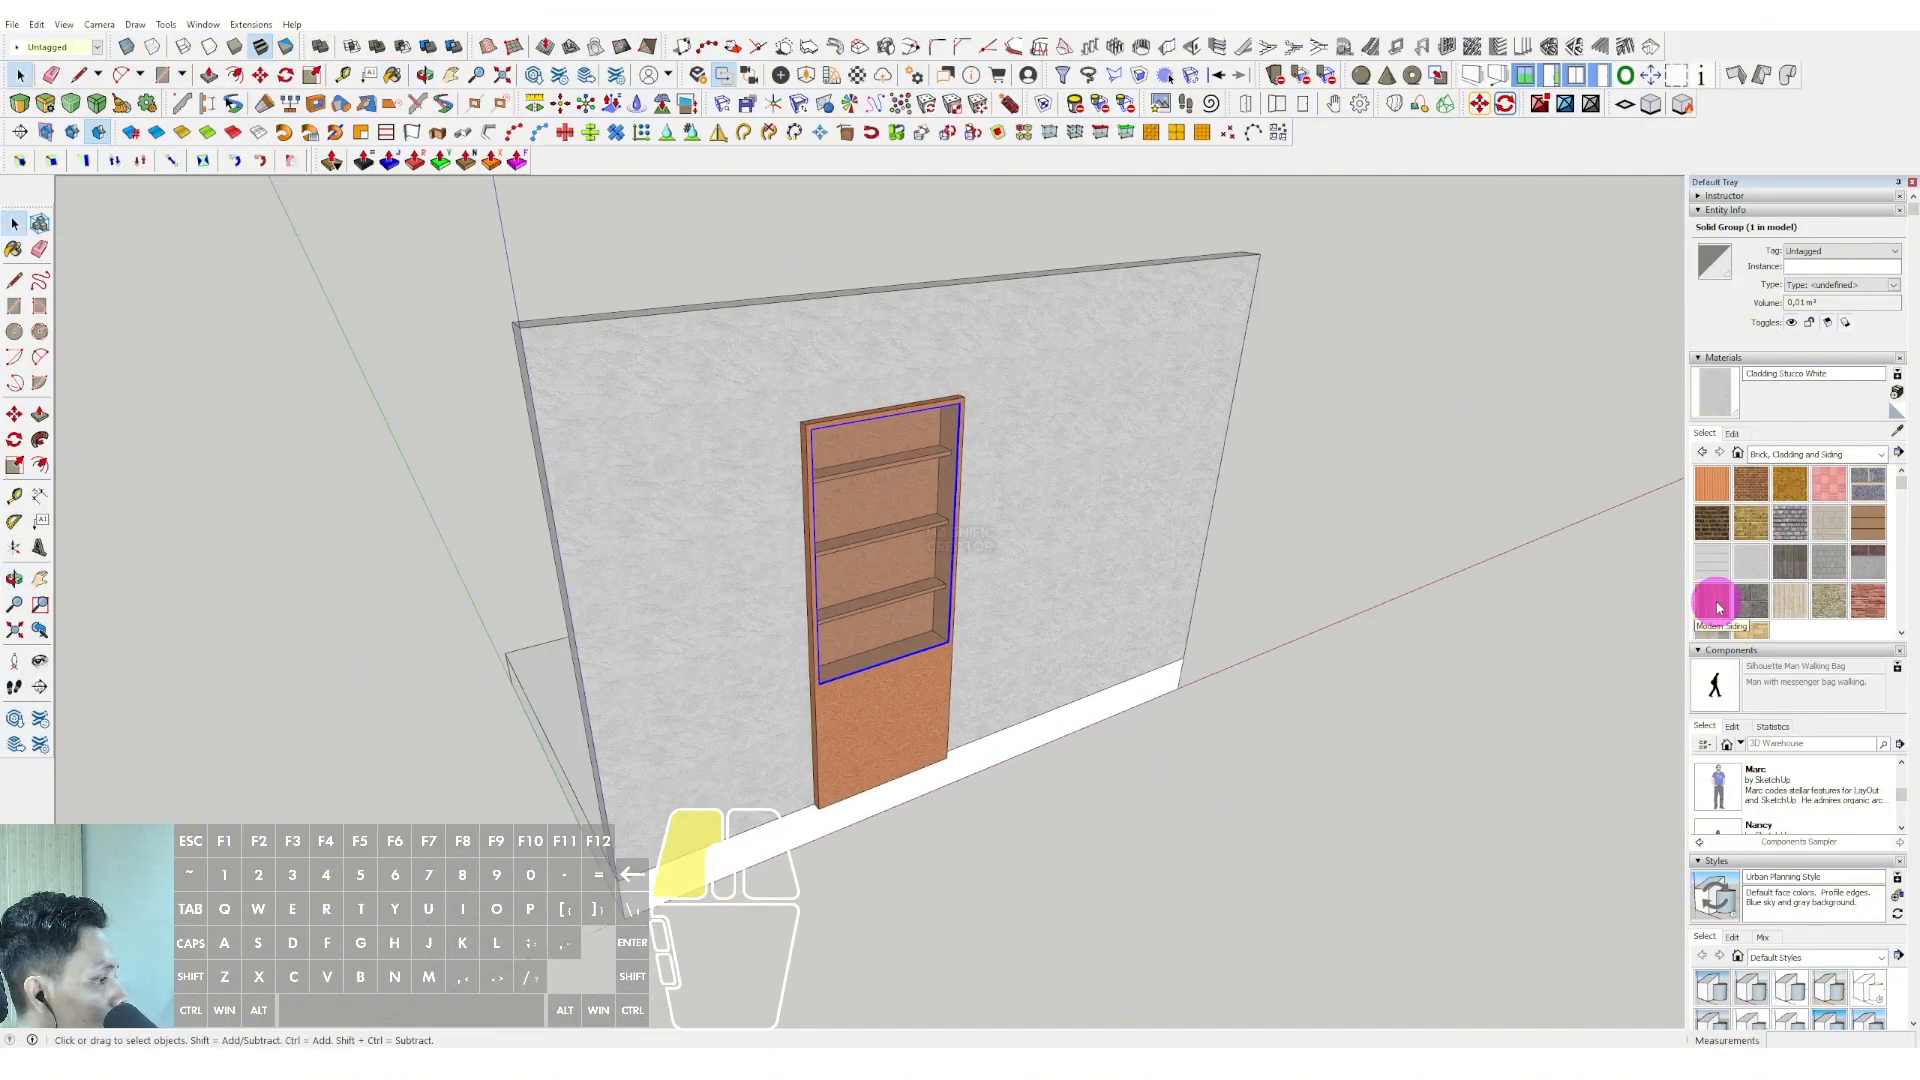
Paint the floor slab with the Modern Siding material.
click(1718, 603)
click(1120, 693)
scroll(1140, 660, down, 3)
scroll(994, 674, up, 6)
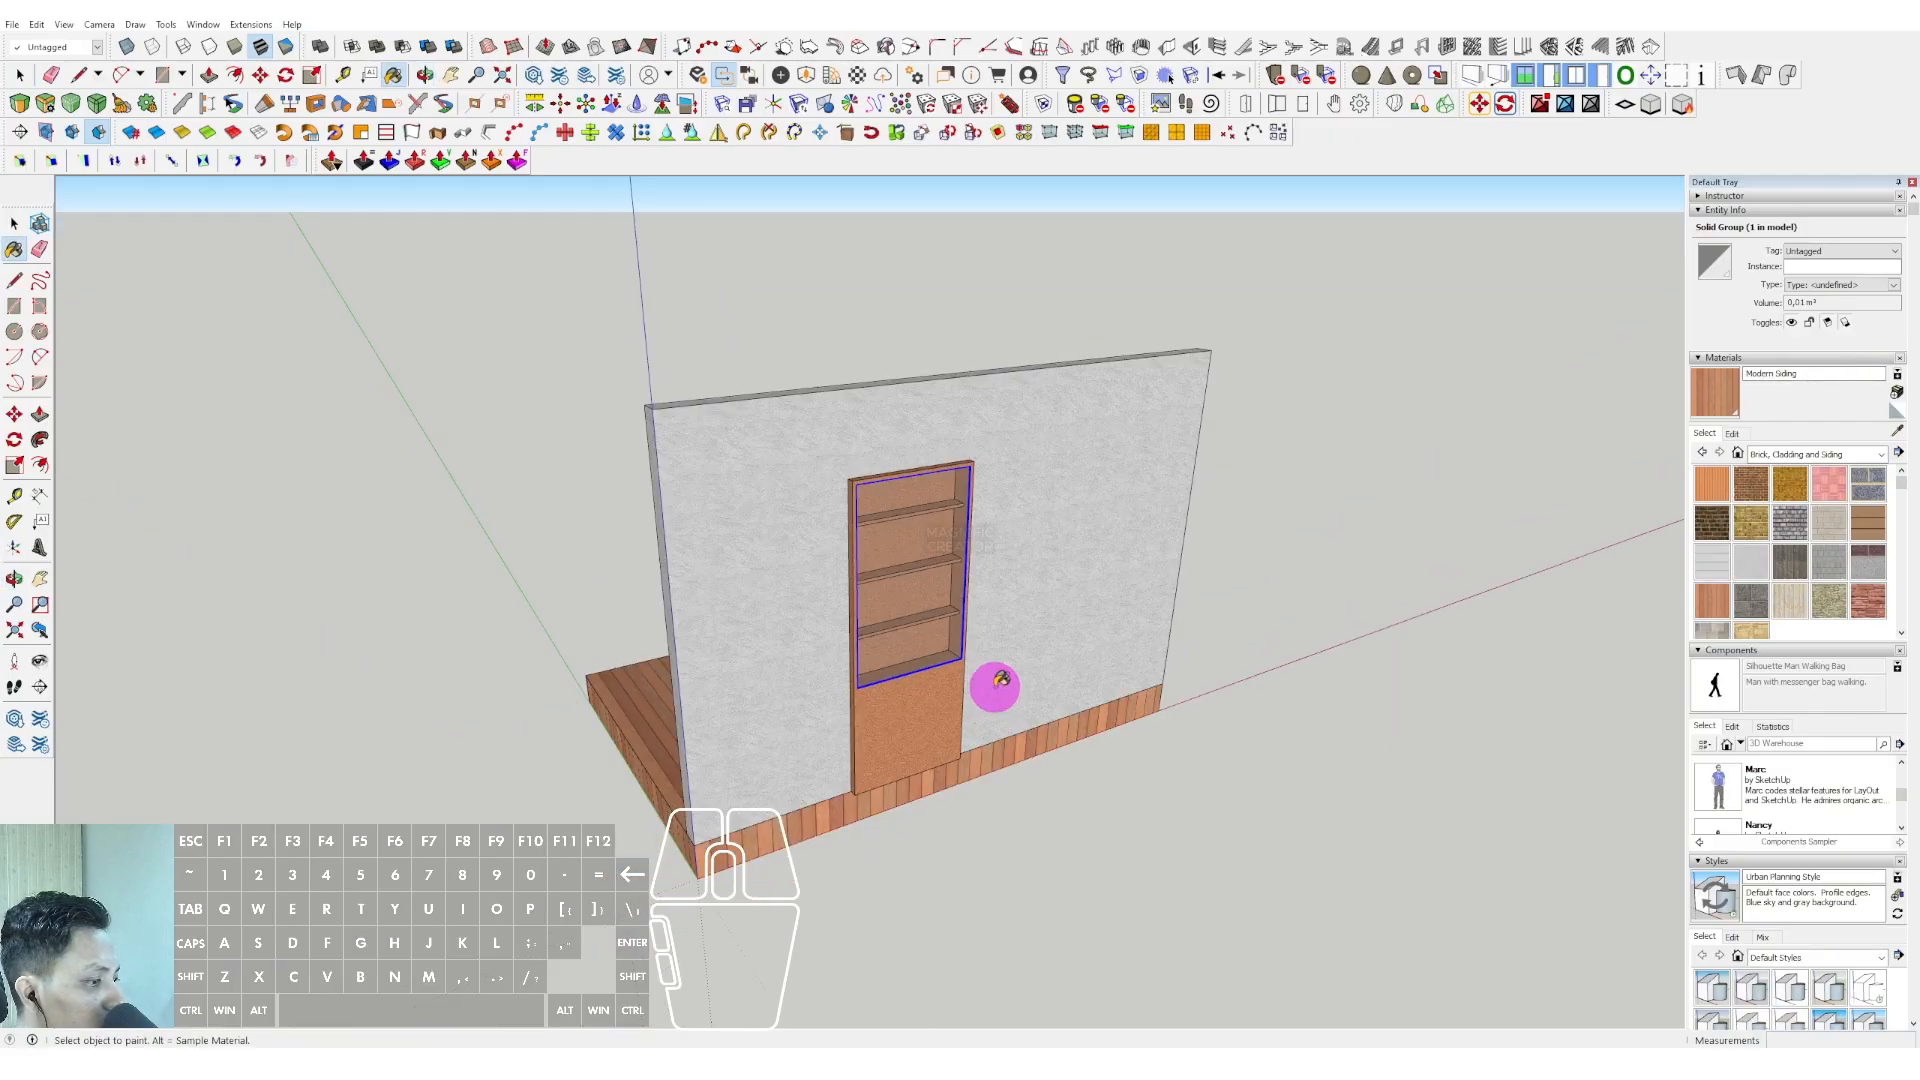
key(space)
Open the floor slab group and paint its front edge face with Blacktop Old 02 from the Asphalt and Concrete collection.
click(1874, 460)
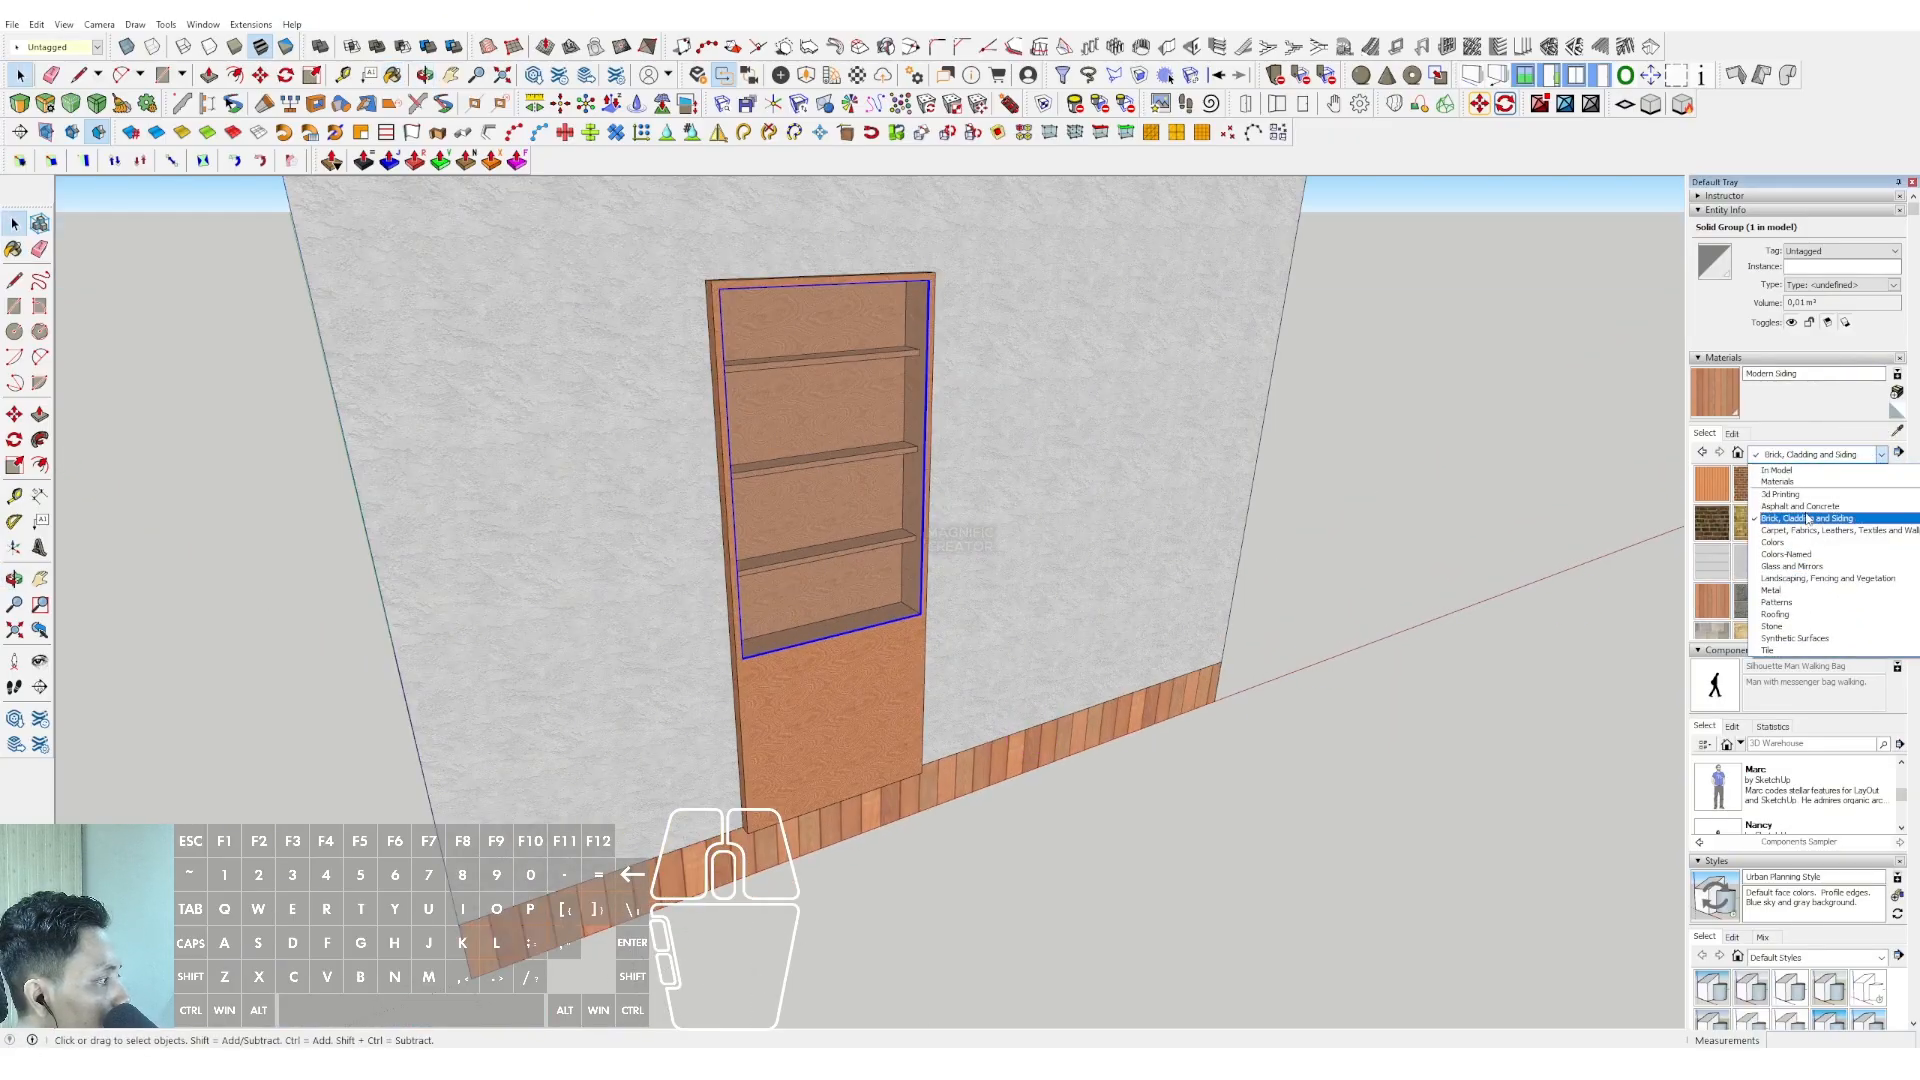
click(1802, 509)
click(1829, 487)
scroll(1093, 698, up, 2)
key(space)
double_click(1079, 722)
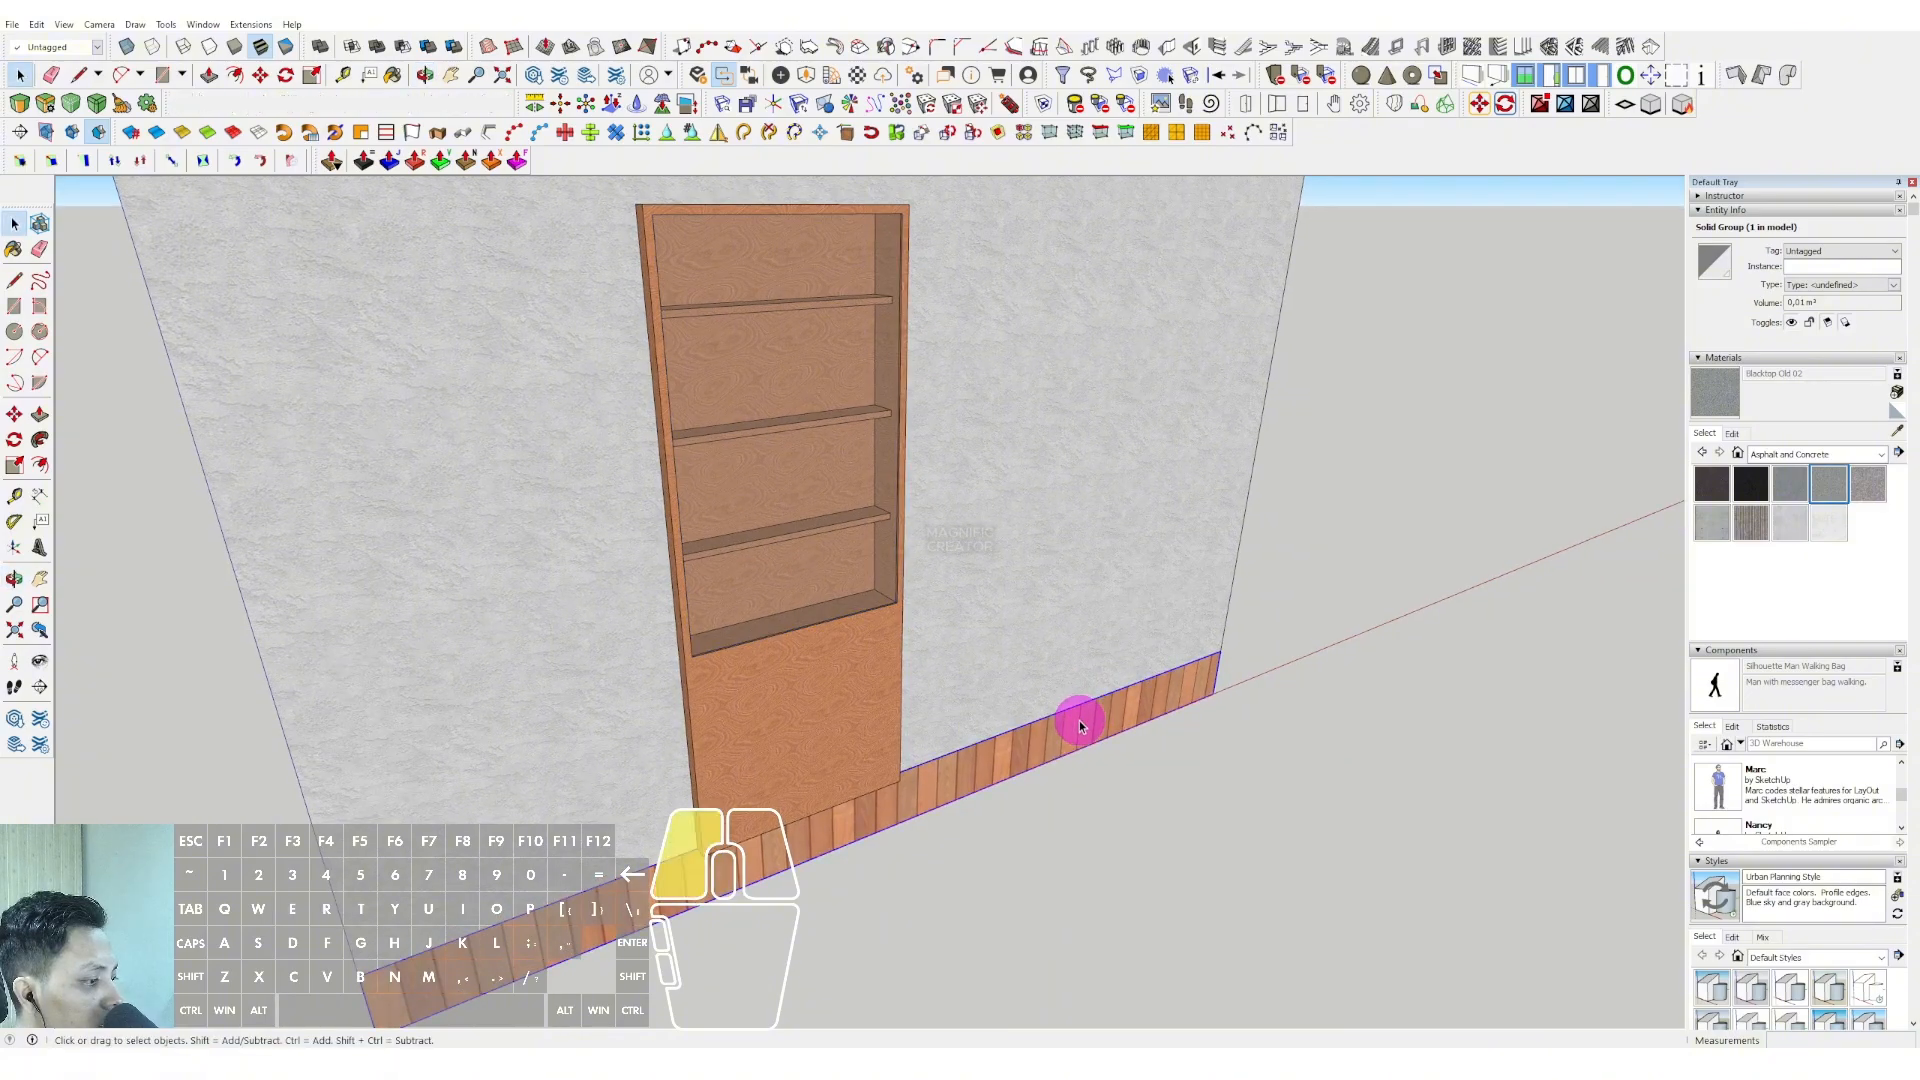
click(1119, 711)
key(b)
click(1130, 714)
Paint the slab's remaining side edge face with Blacktop Old 02, keeping Modern Siding on the top.
scroll(1130, 713, down, 3)
middle_drag(735, 732, 921, 750)
scroll(985, 697, up, 1)
click(990, 695)
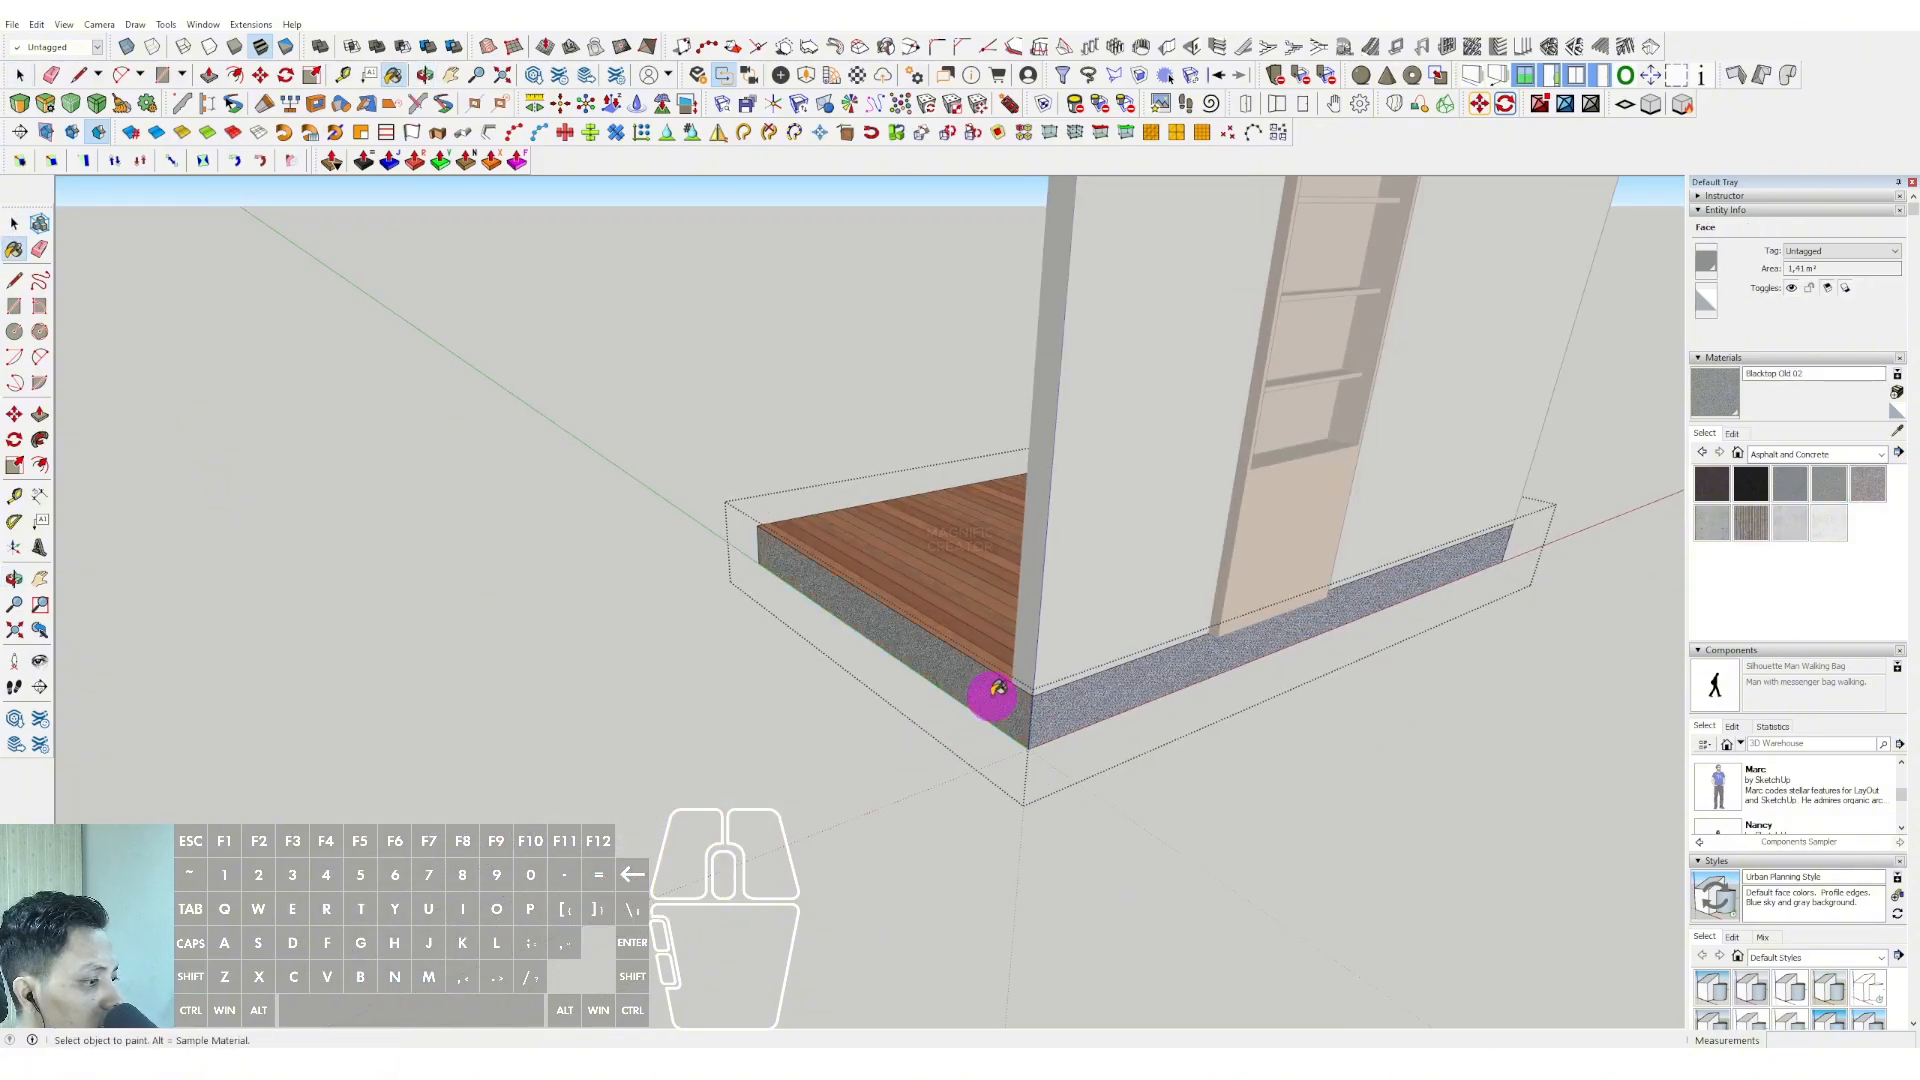
middle_drag(990, 695, 831, 710)
scroll(831, 710, down, 1)
click(1121, 758)
Open the wall group and shorten the wall by pushing the end farthest from the door inward.
middle_drag(1122, 758, 1041, 604)
triple_click(1016, 556)
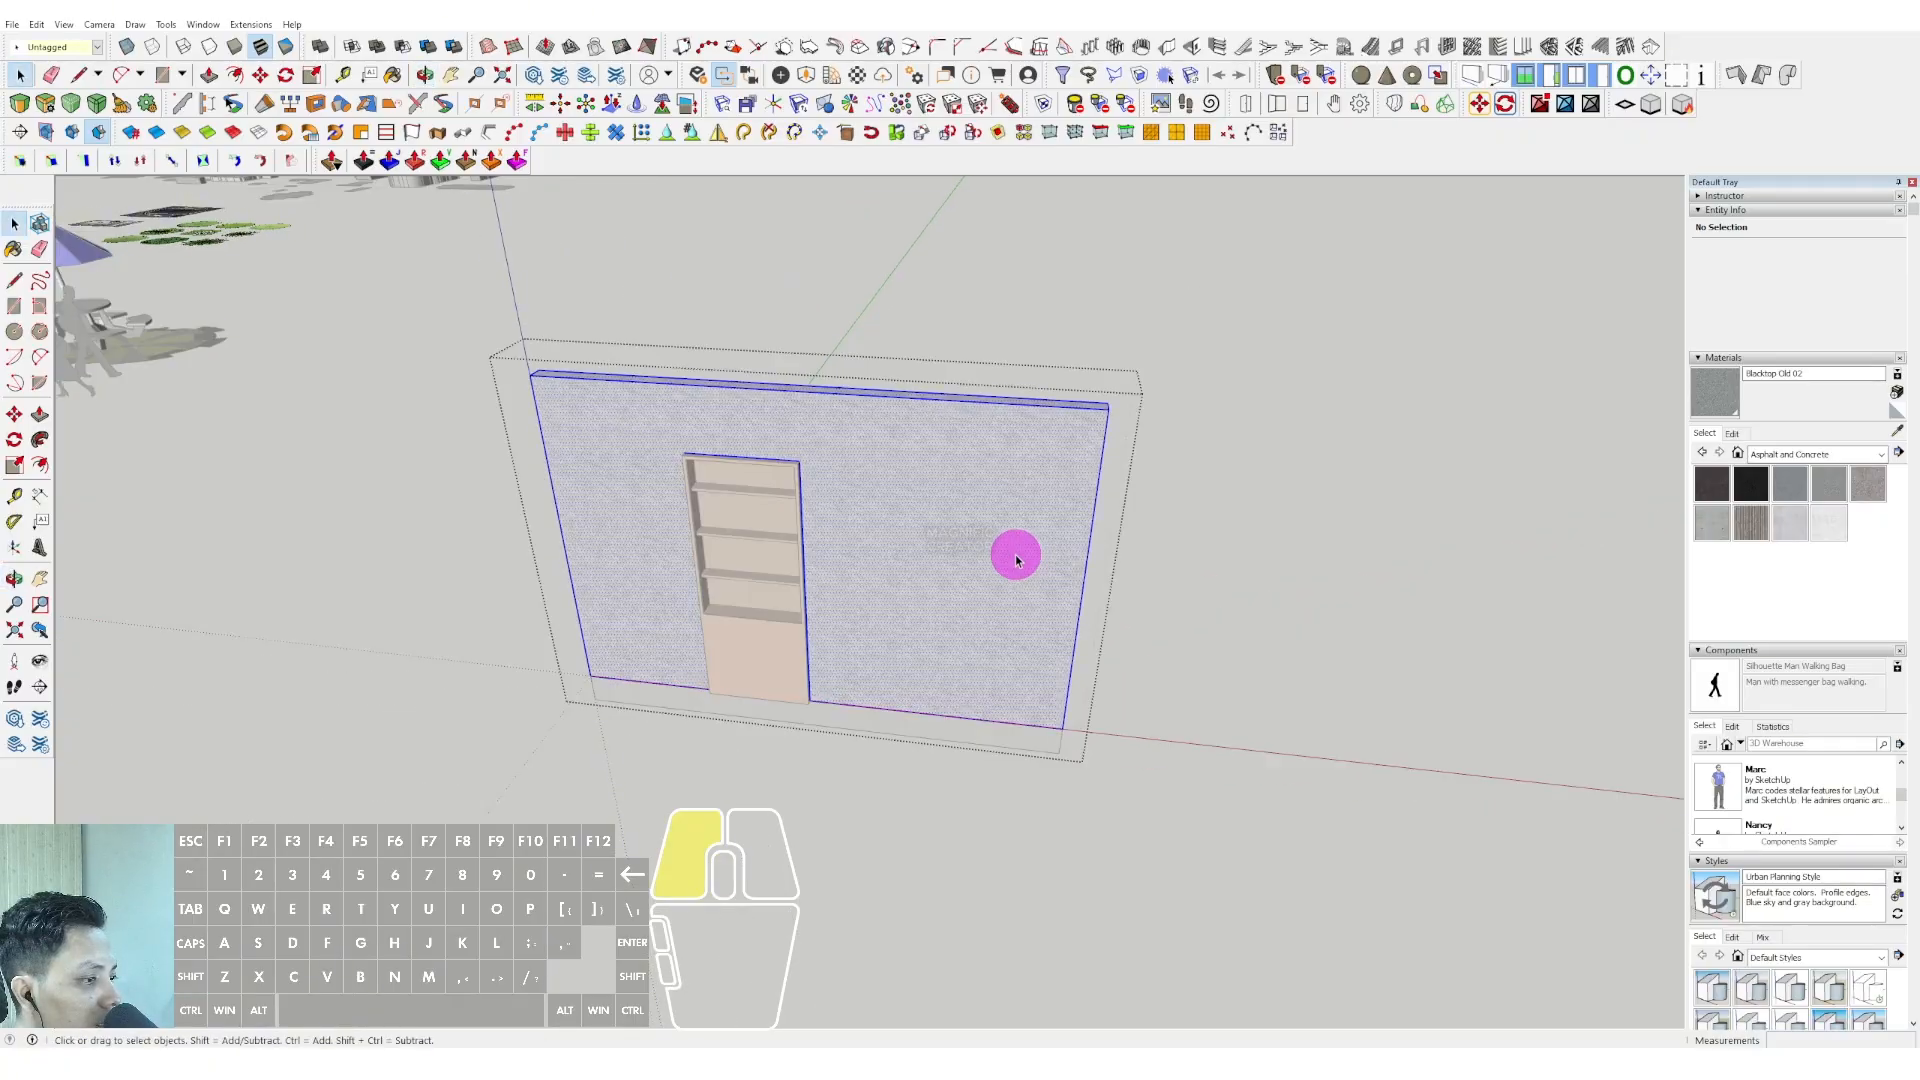
drag(967, 301, 1249, 923)
key(p)
click(1081, 606)
click(875, 597)
key(space)
Open the floor slab group and push its matching end inward to line up with the shortened wall.
scroll(986, 686, up, 3)
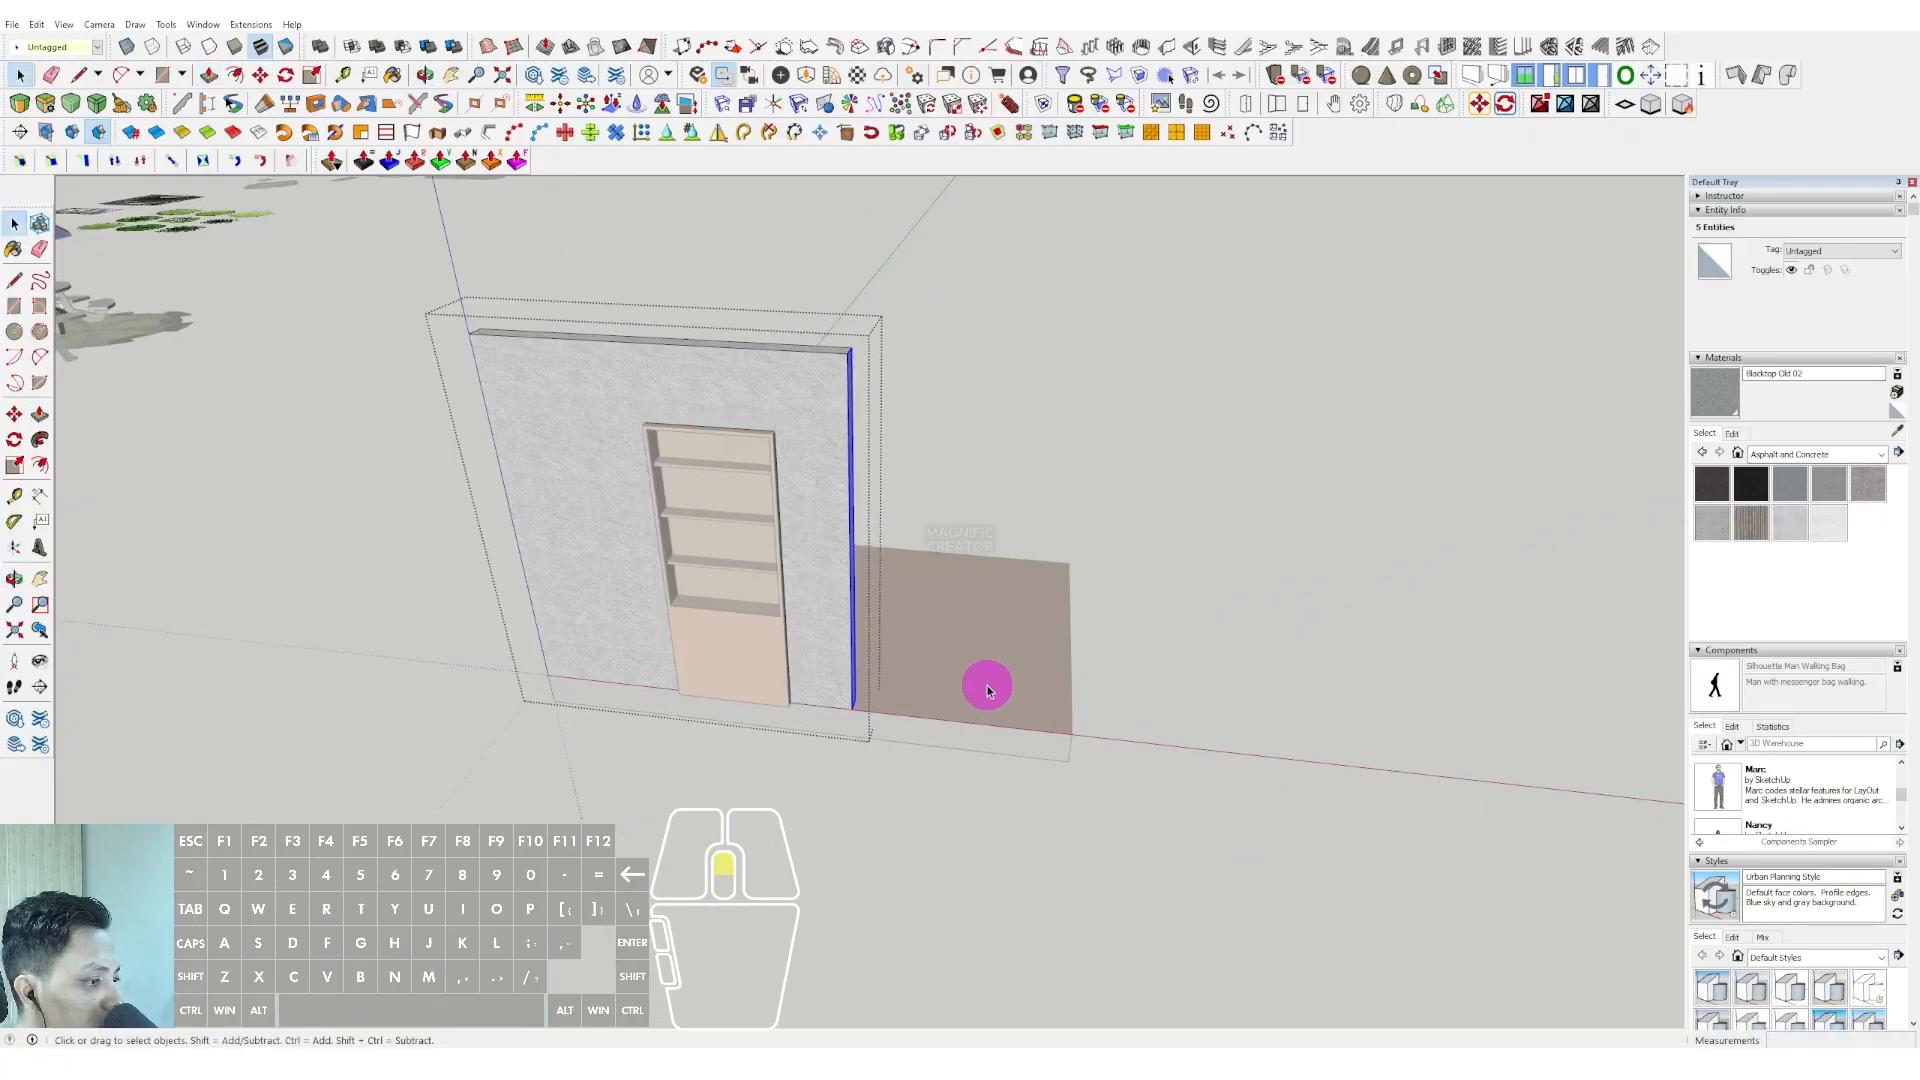
double_click(1033, 681)
drag(1019, 480, 1165, 830)
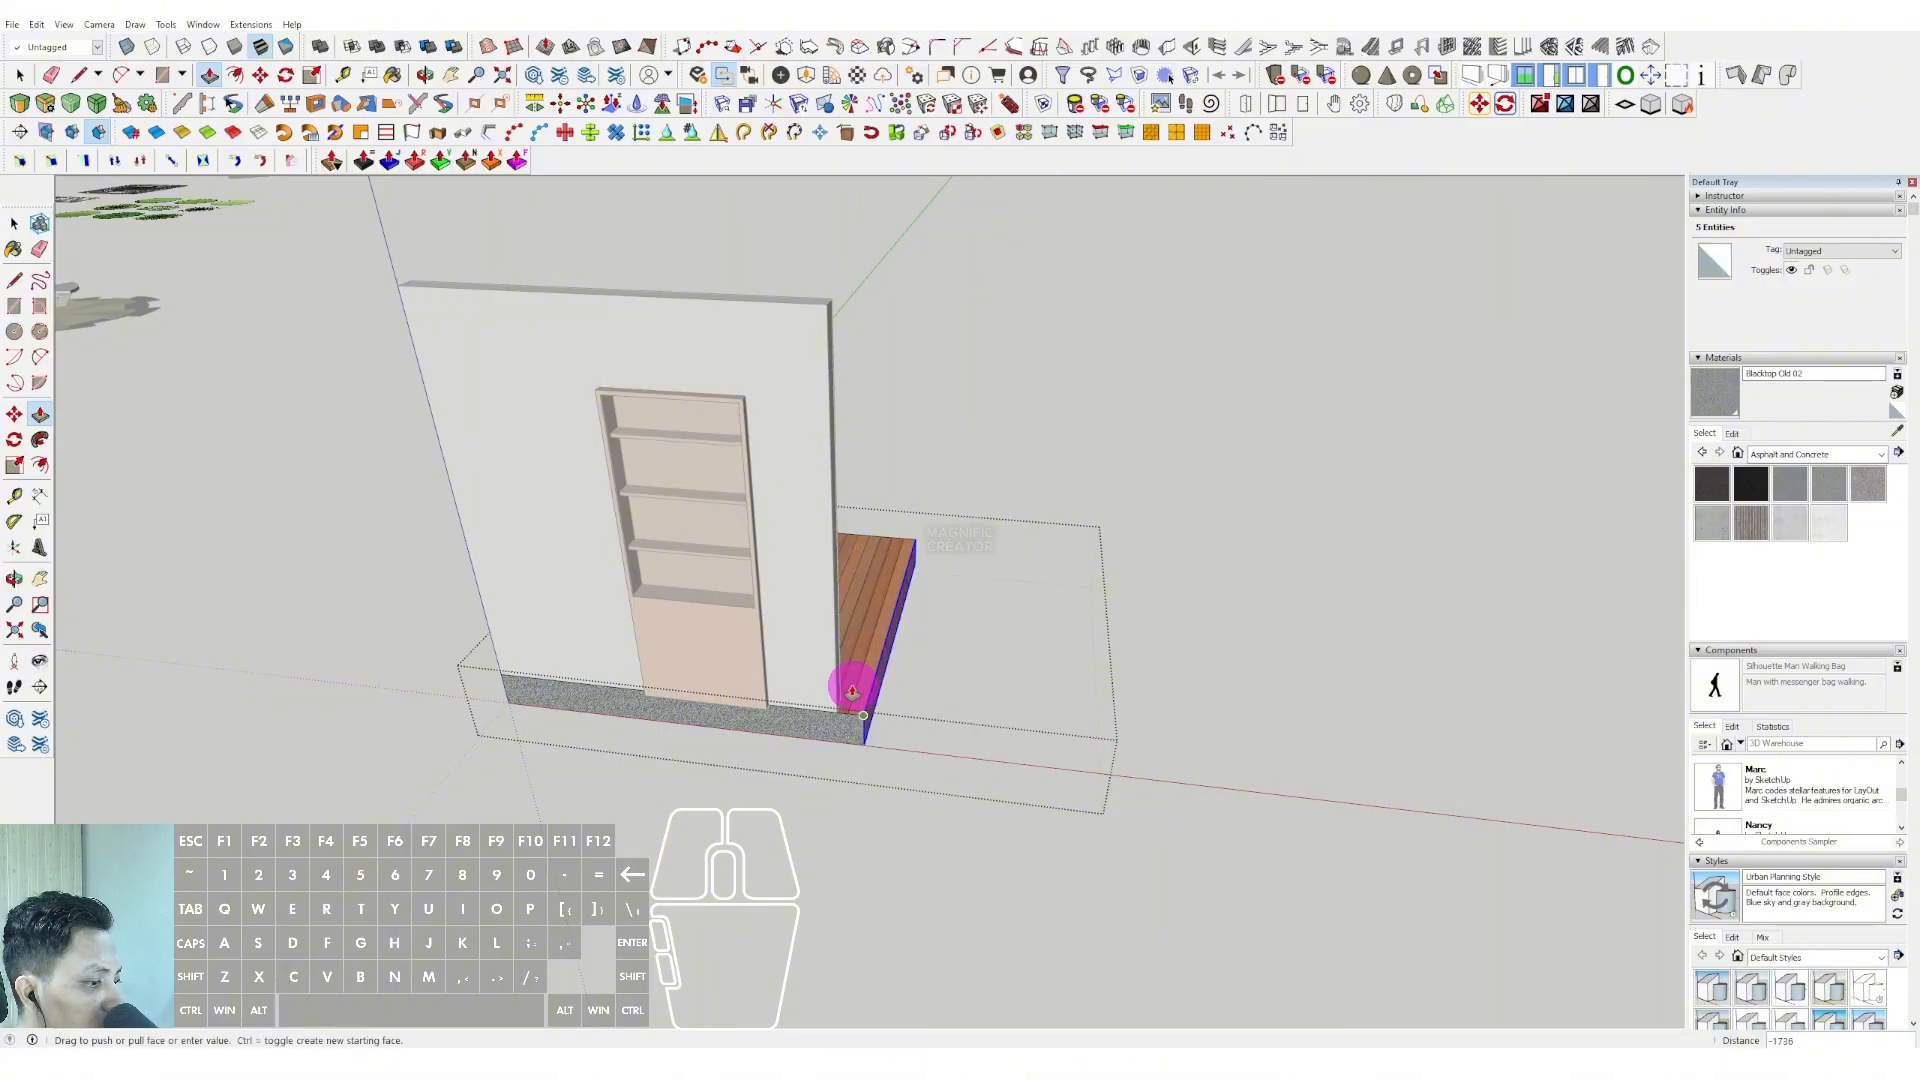
key(space)
Open the wall group and push the wall's opposite end inward toward the door.
middle_drag(835, 673, 976, 549)
click(971, 524)
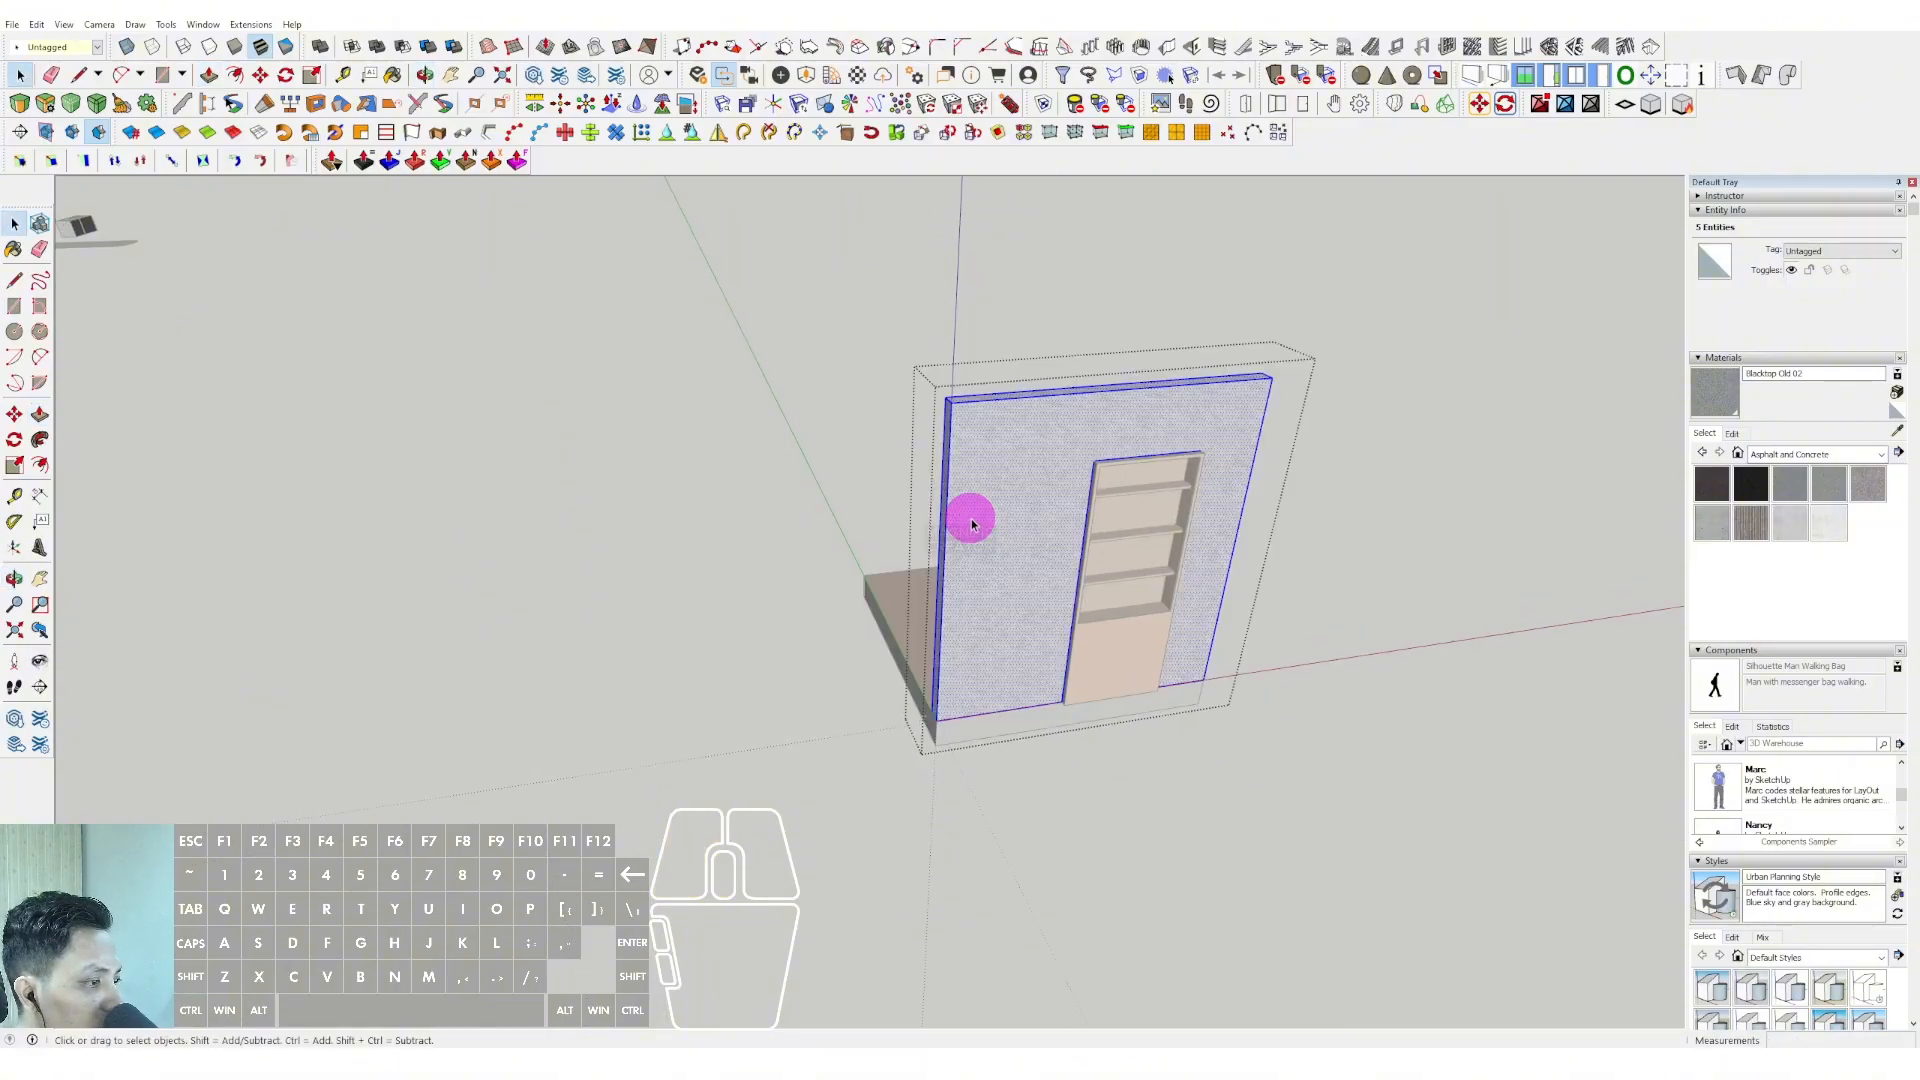
drag(984, 780, 985, 780)
key(p)
click(1015, 626)
key(space)
Open the floor slab group and push its end inward to line up with the shortened wall.
triple_click(913, 640)
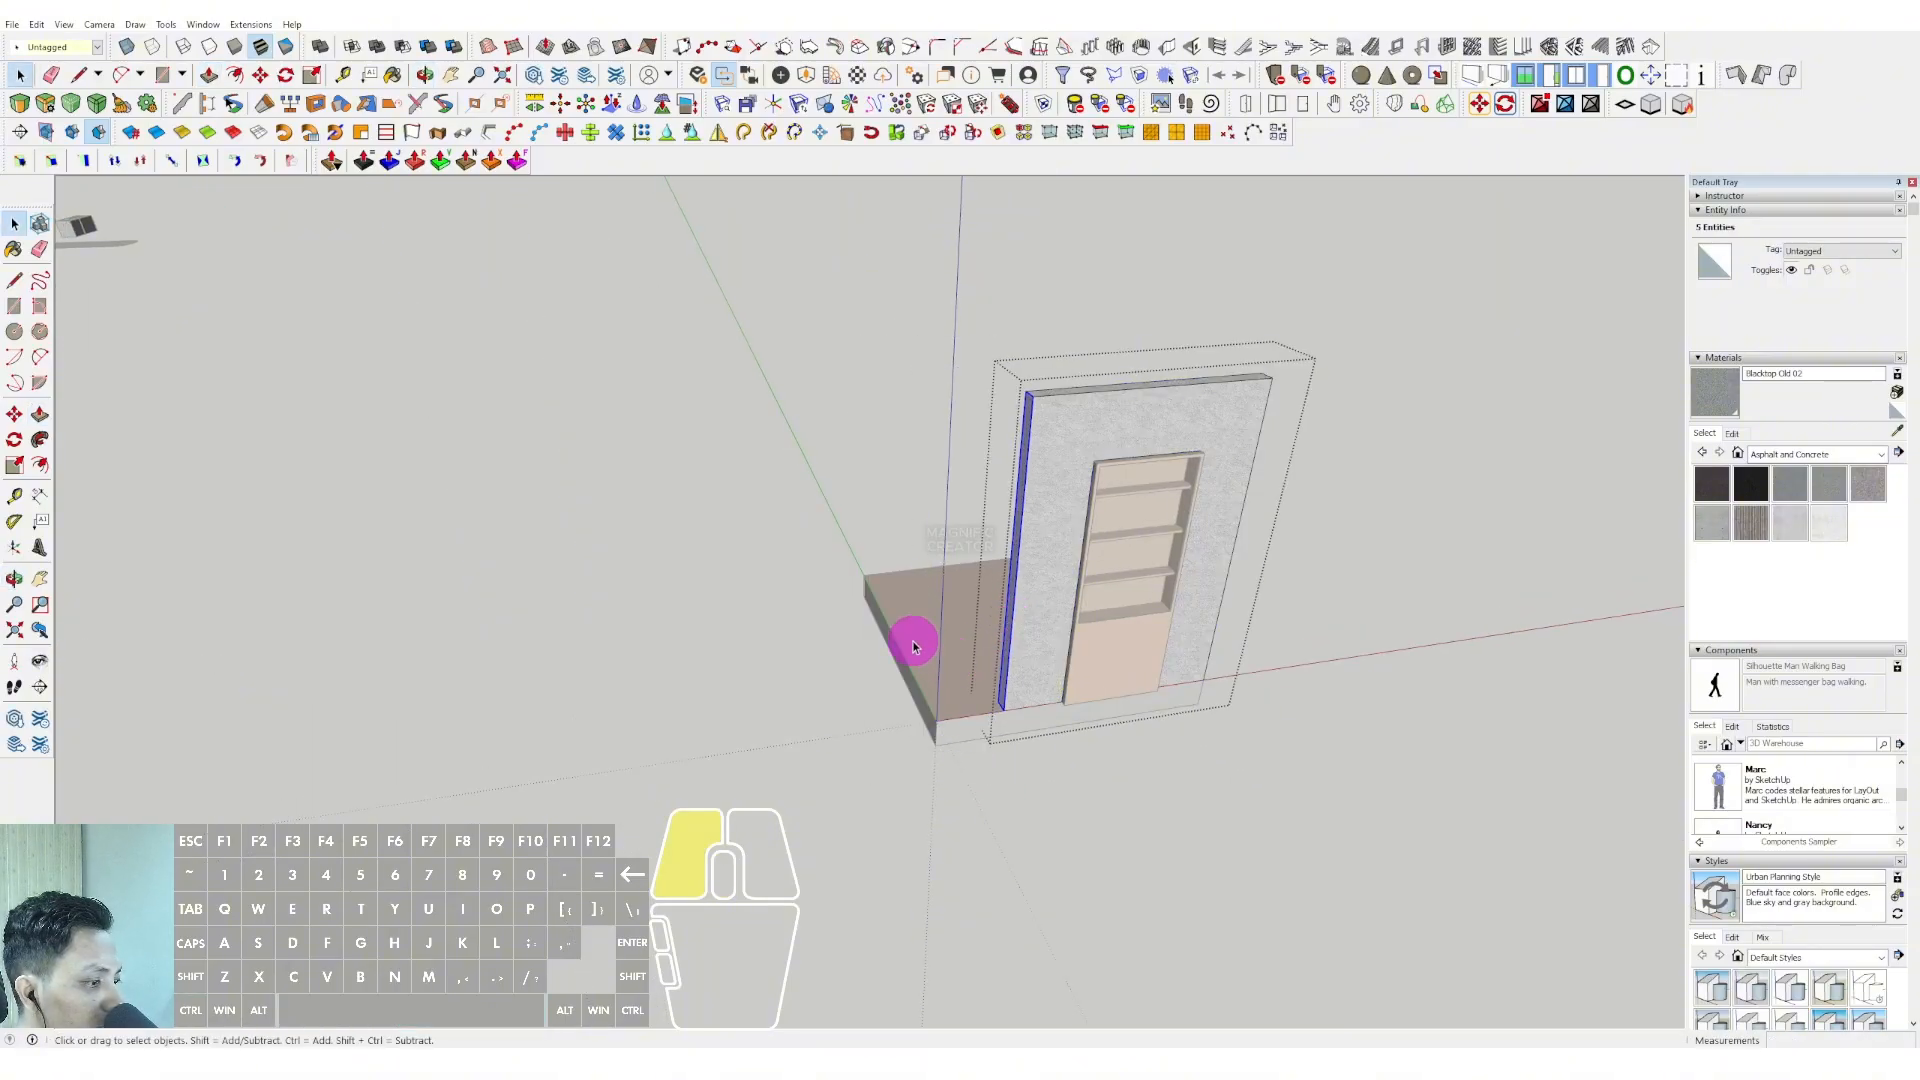
drag(783, 515, 965, 793)
key(v)
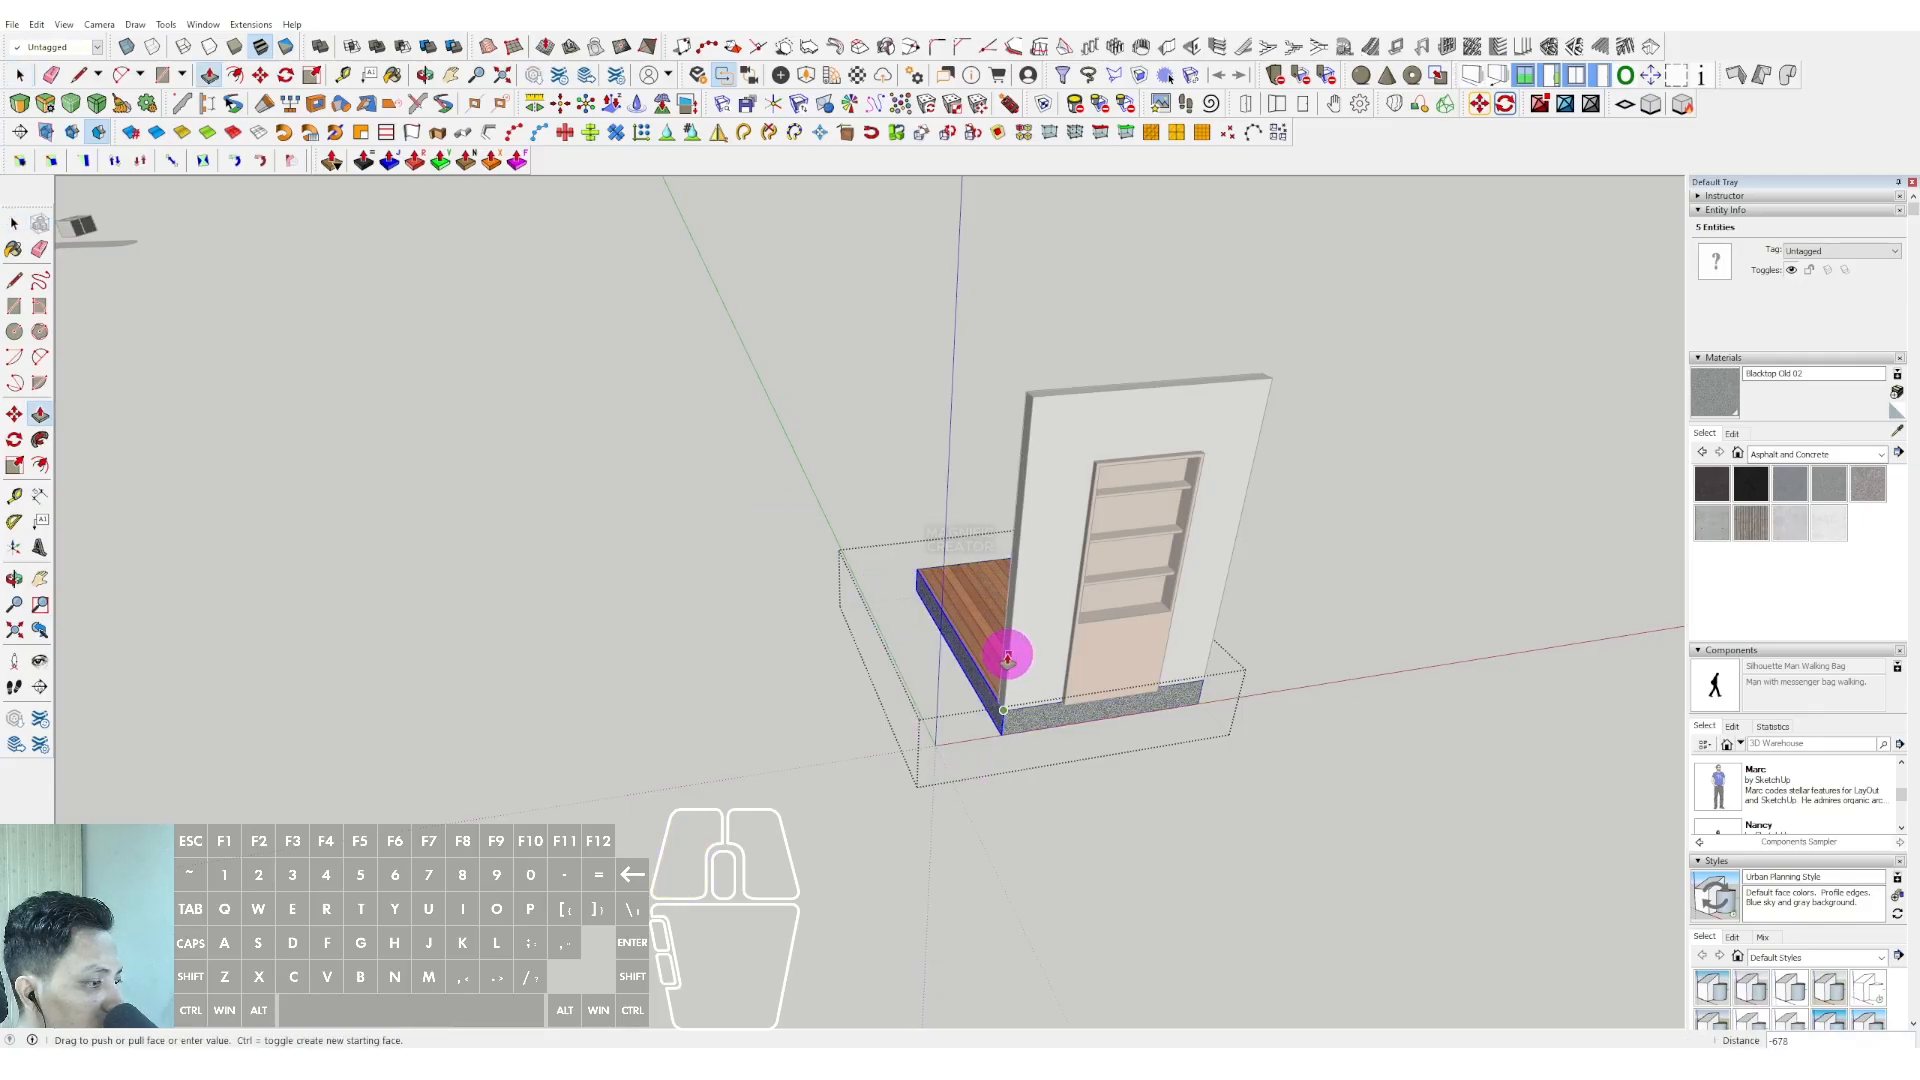
click(1088, 765)
middle_drag(1088, 764, 967, 790)
Select the whole wall, door and slab assembly and place a copy beside it along the red axis.
drag(1155, 761, 762, 381)
scroll(1005, 698, up, 1)
scroll(1005, 698, up, 2)
click(878, 703)
scroll(957, 672, down, 3)
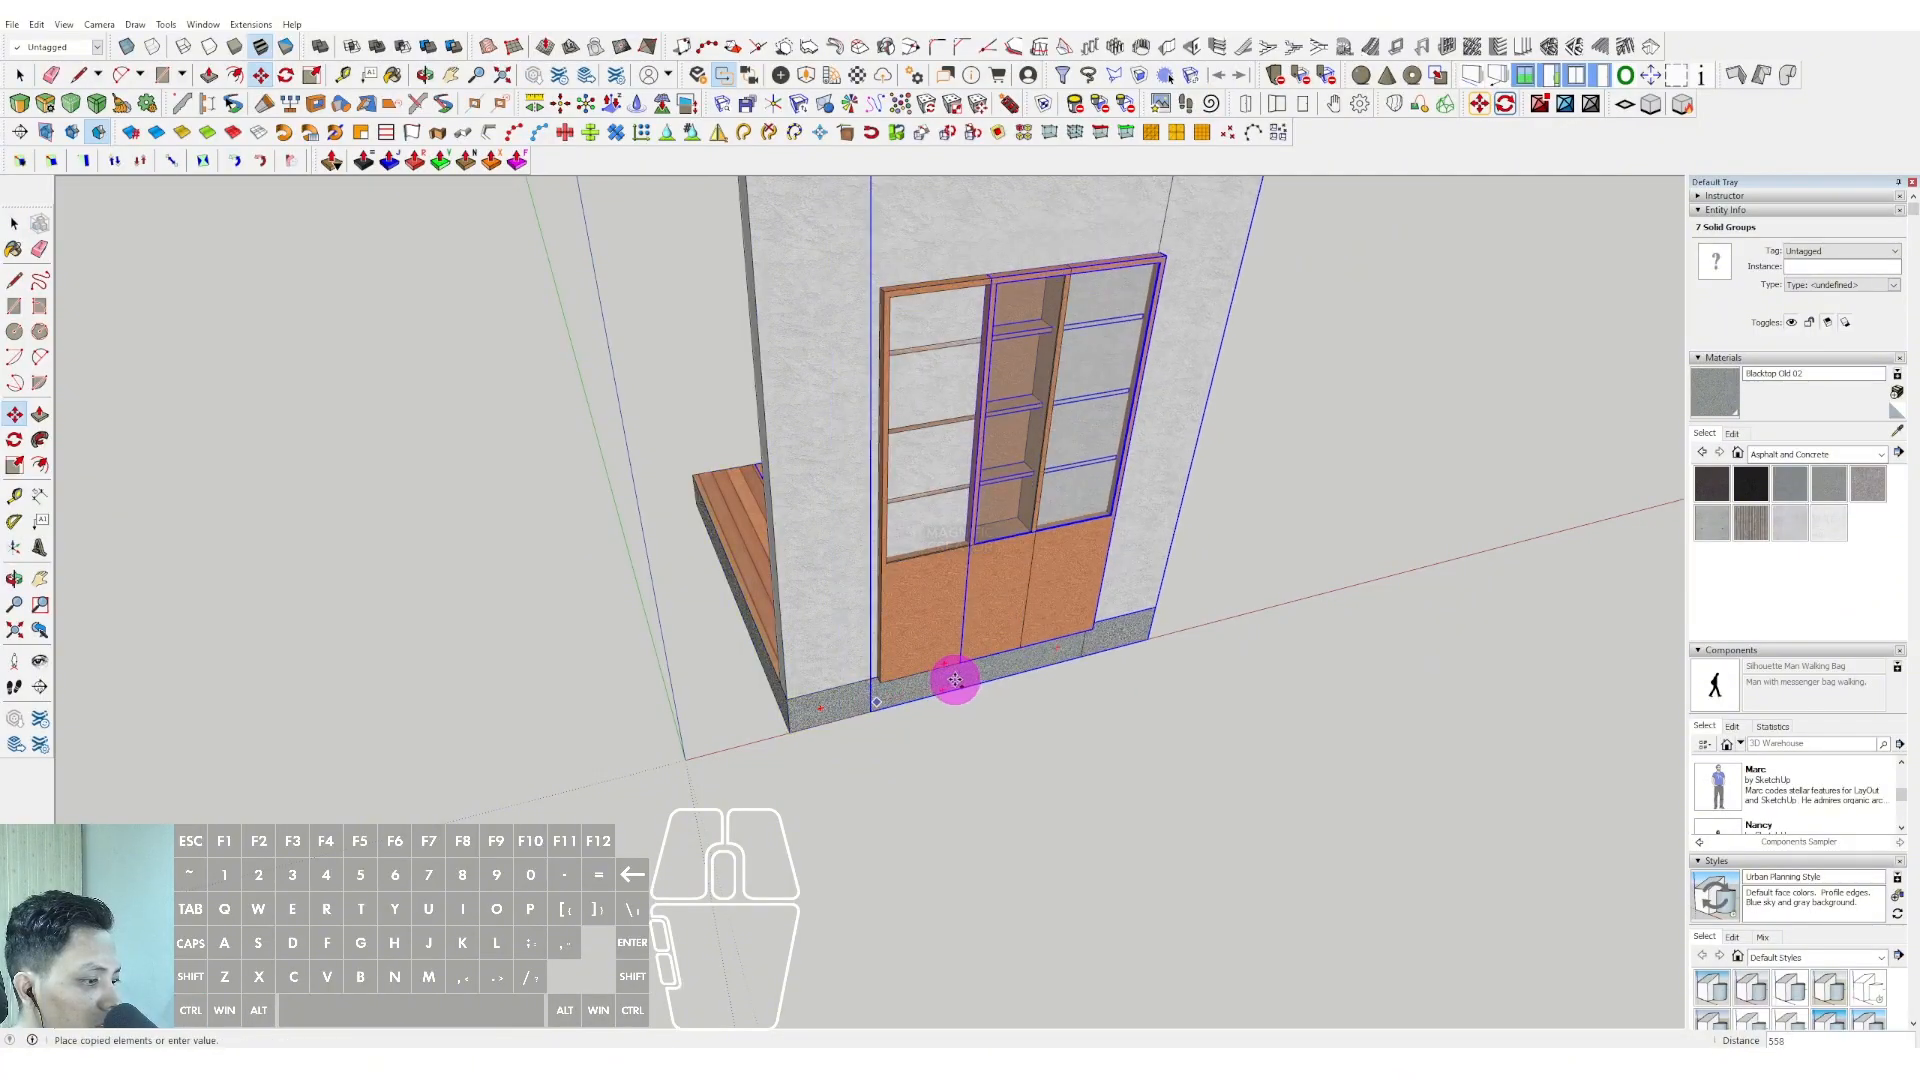
middle_drag(965, 657, 823, 360)
key(space)
Select all parts of the copied door and combine them into one group.
drag(808, 335, 1069, 868)
scroll(983, 476, up, 3)
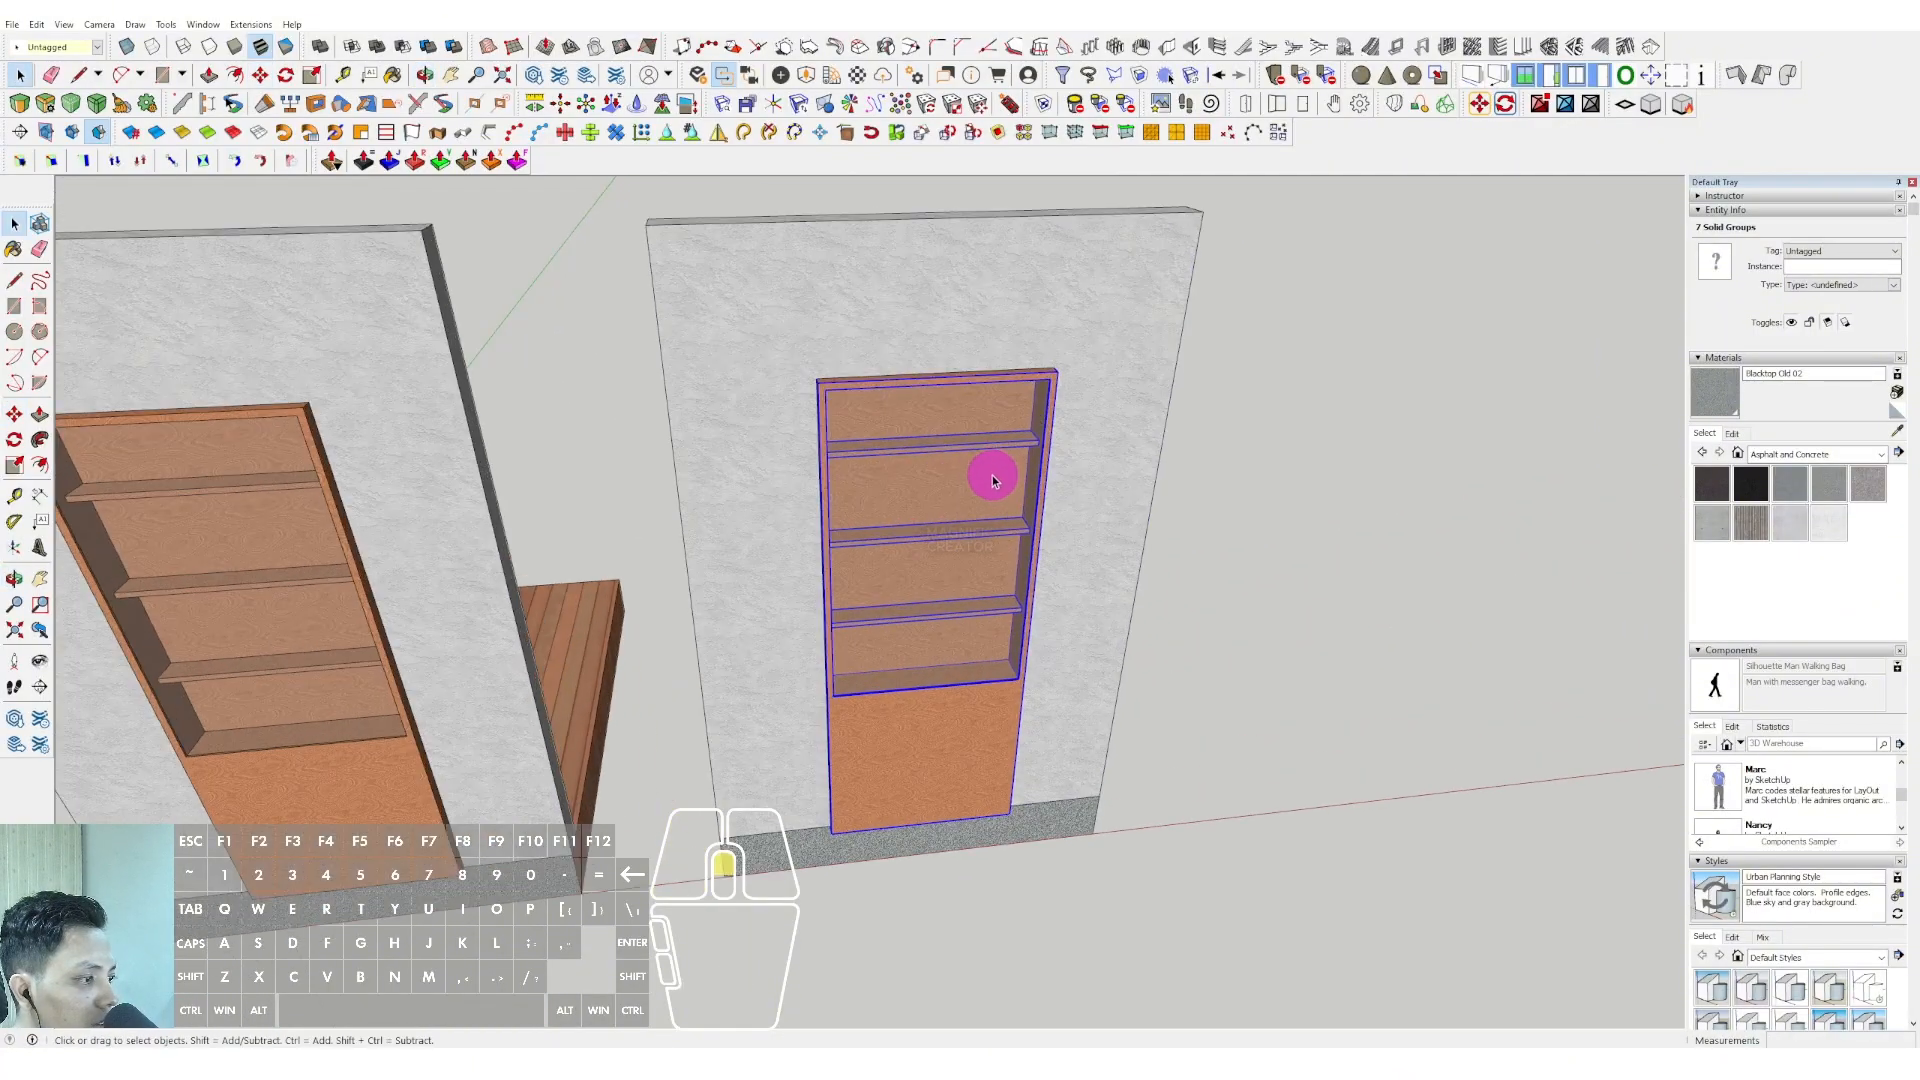
right_click(978, 492)
click(1010, 642)
Rotate the copied door group about its vertical hinge edge to swing it open by about 61 degrees.
scroll(1048, 567, down, 3)
middle_drag(1049, 567, 625, 527)
scroll(1067, 429, up, 5)
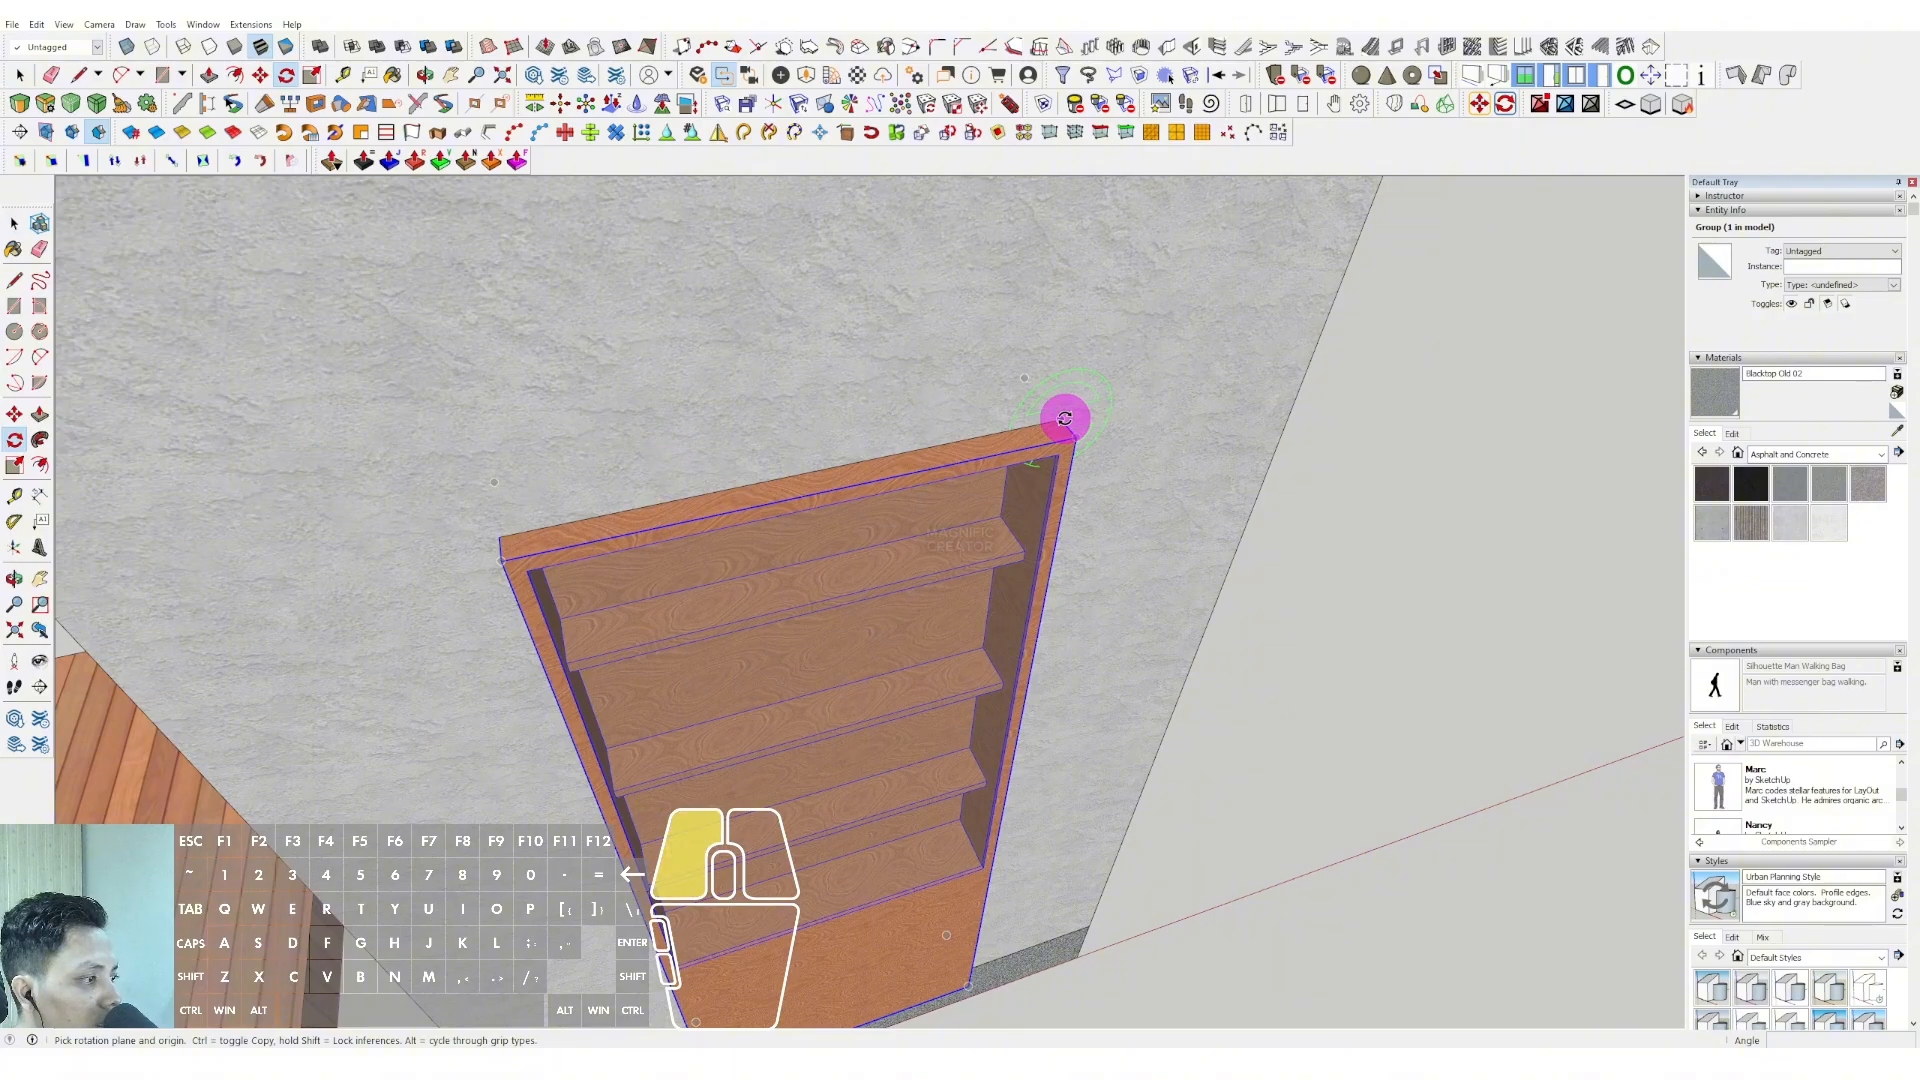
click(970, 441)
middle_drag(973, 441, 1070, 463)
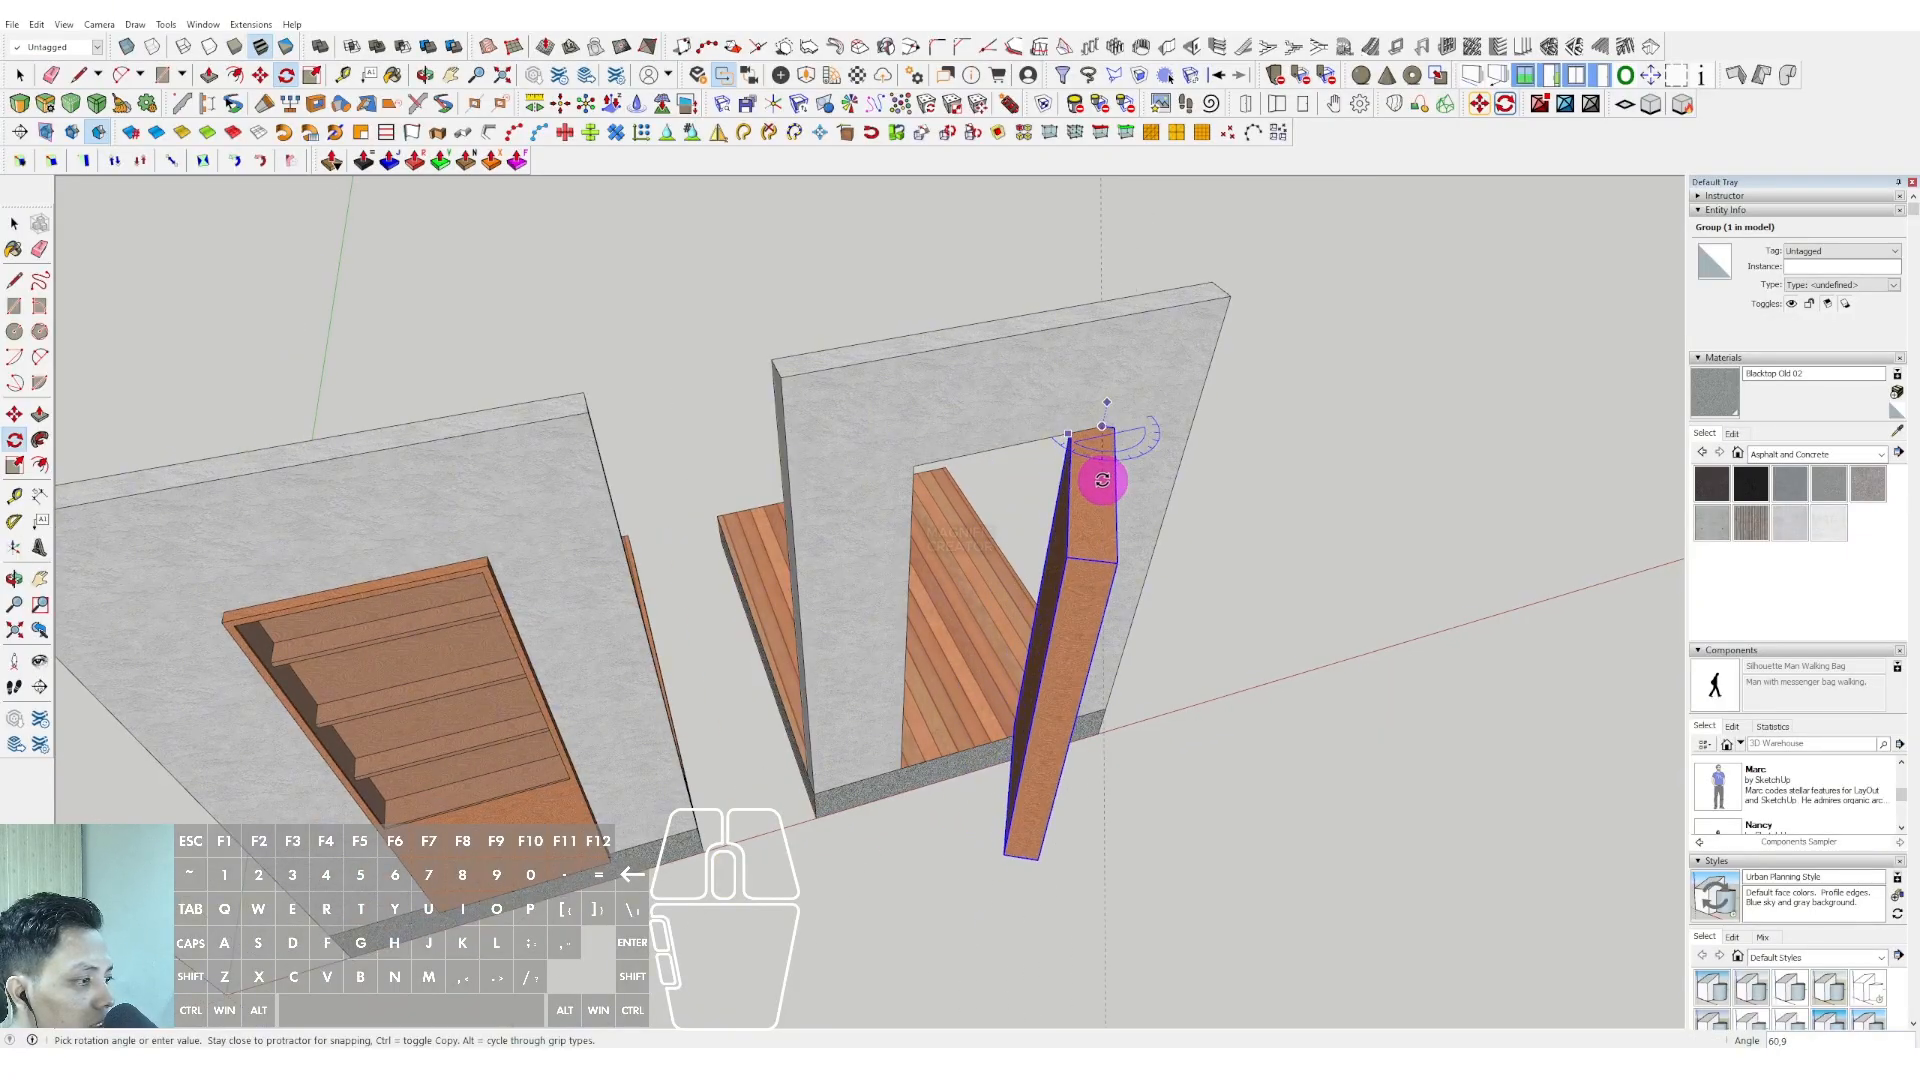
middle_drag(1106, 480, 964, 540)
shift+middle_drag(909, 627, 947, 527)
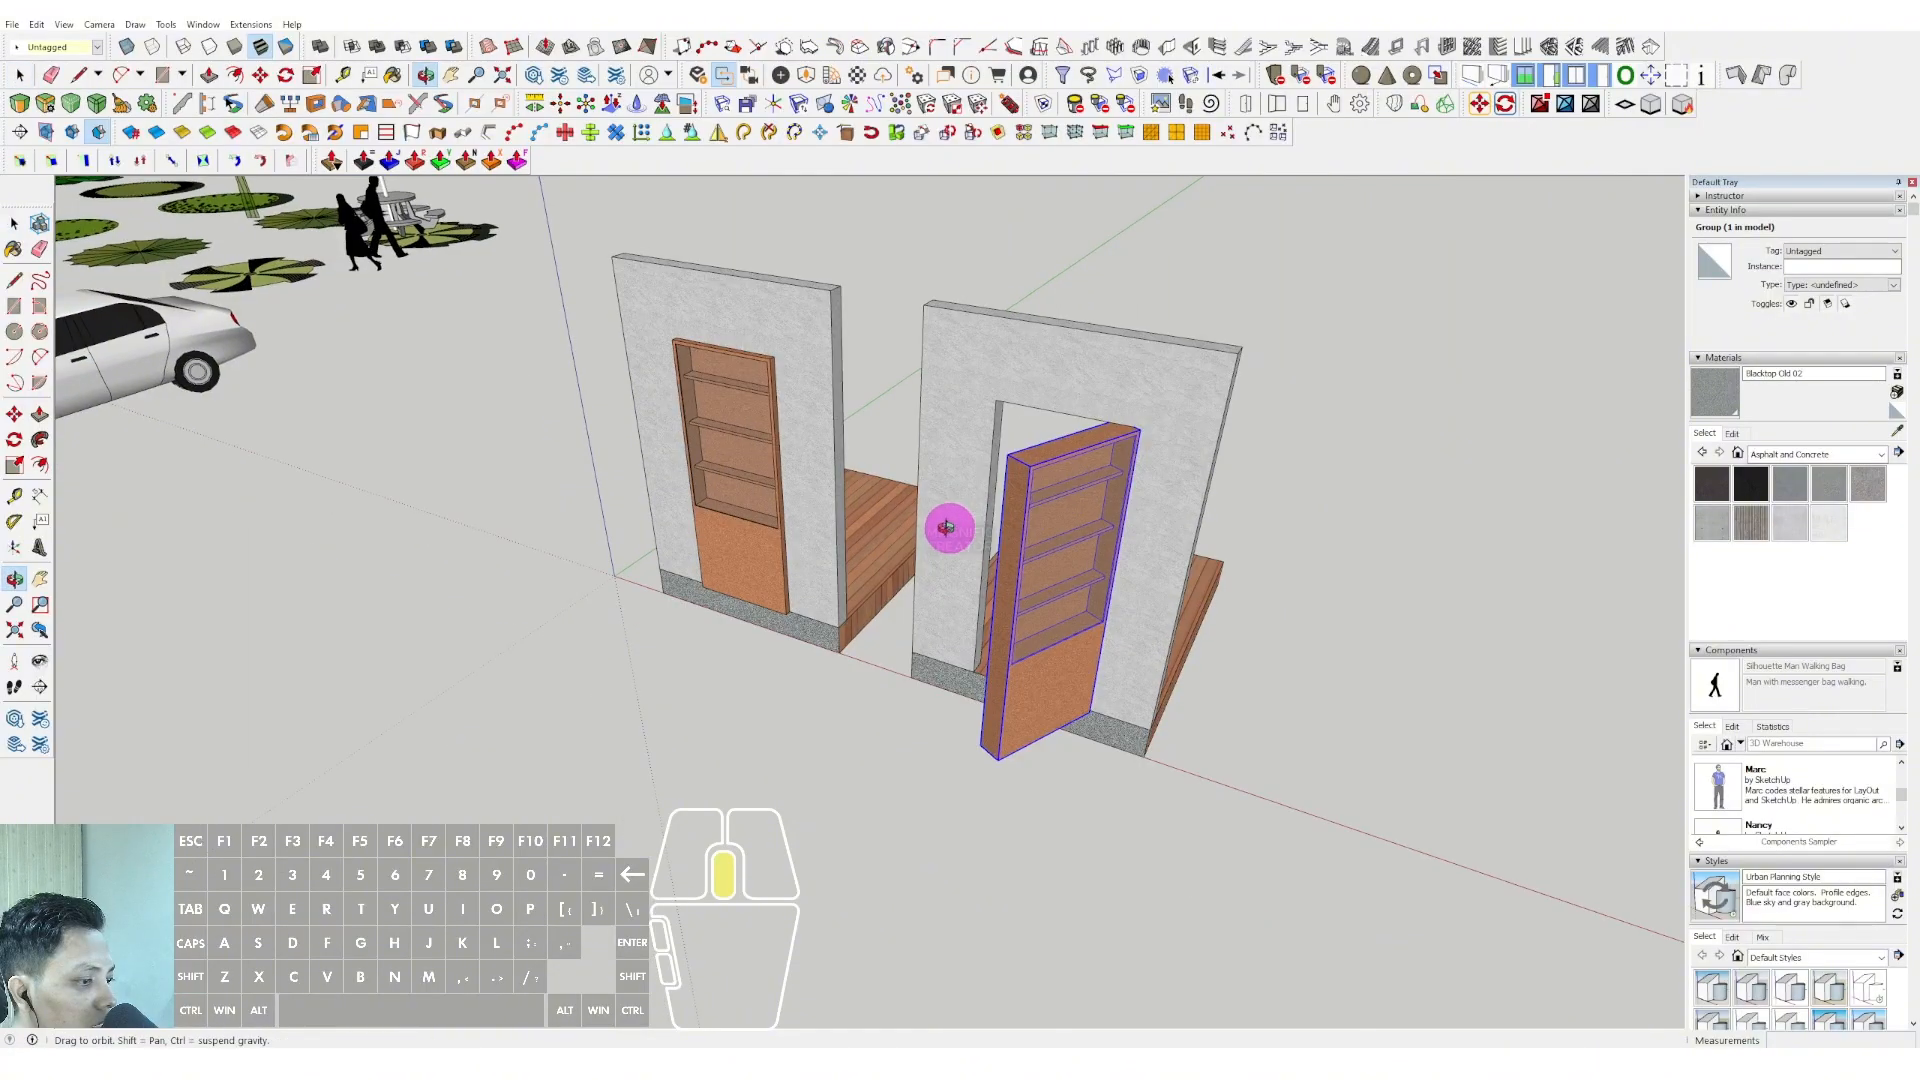
Draw a rectangle over the slab edge below the closed door and extrude it outward about 2071 mm as a front floor.
scroll(858, 657, up, 2)
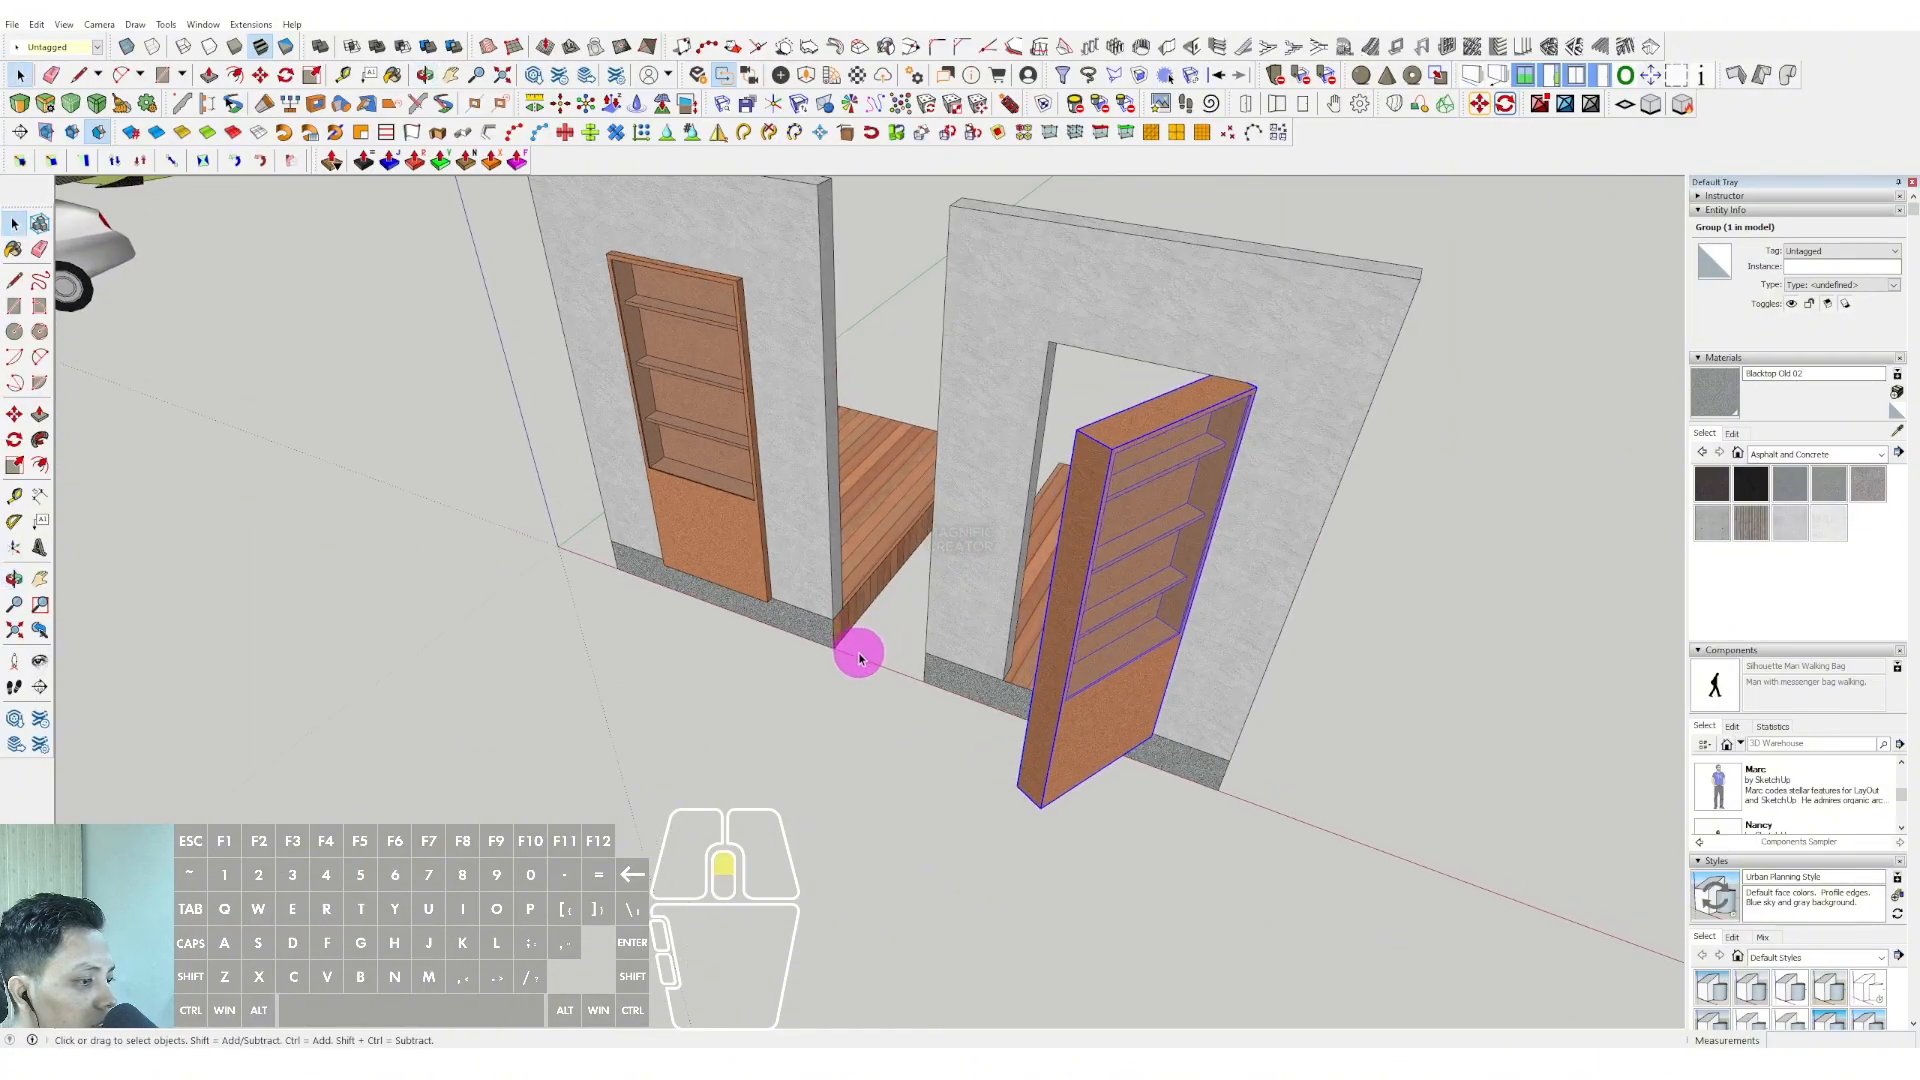
shift+click(612, 540)
key(space)
click(633, 554)
key(p)
click(626, 556)
click(430, 704)
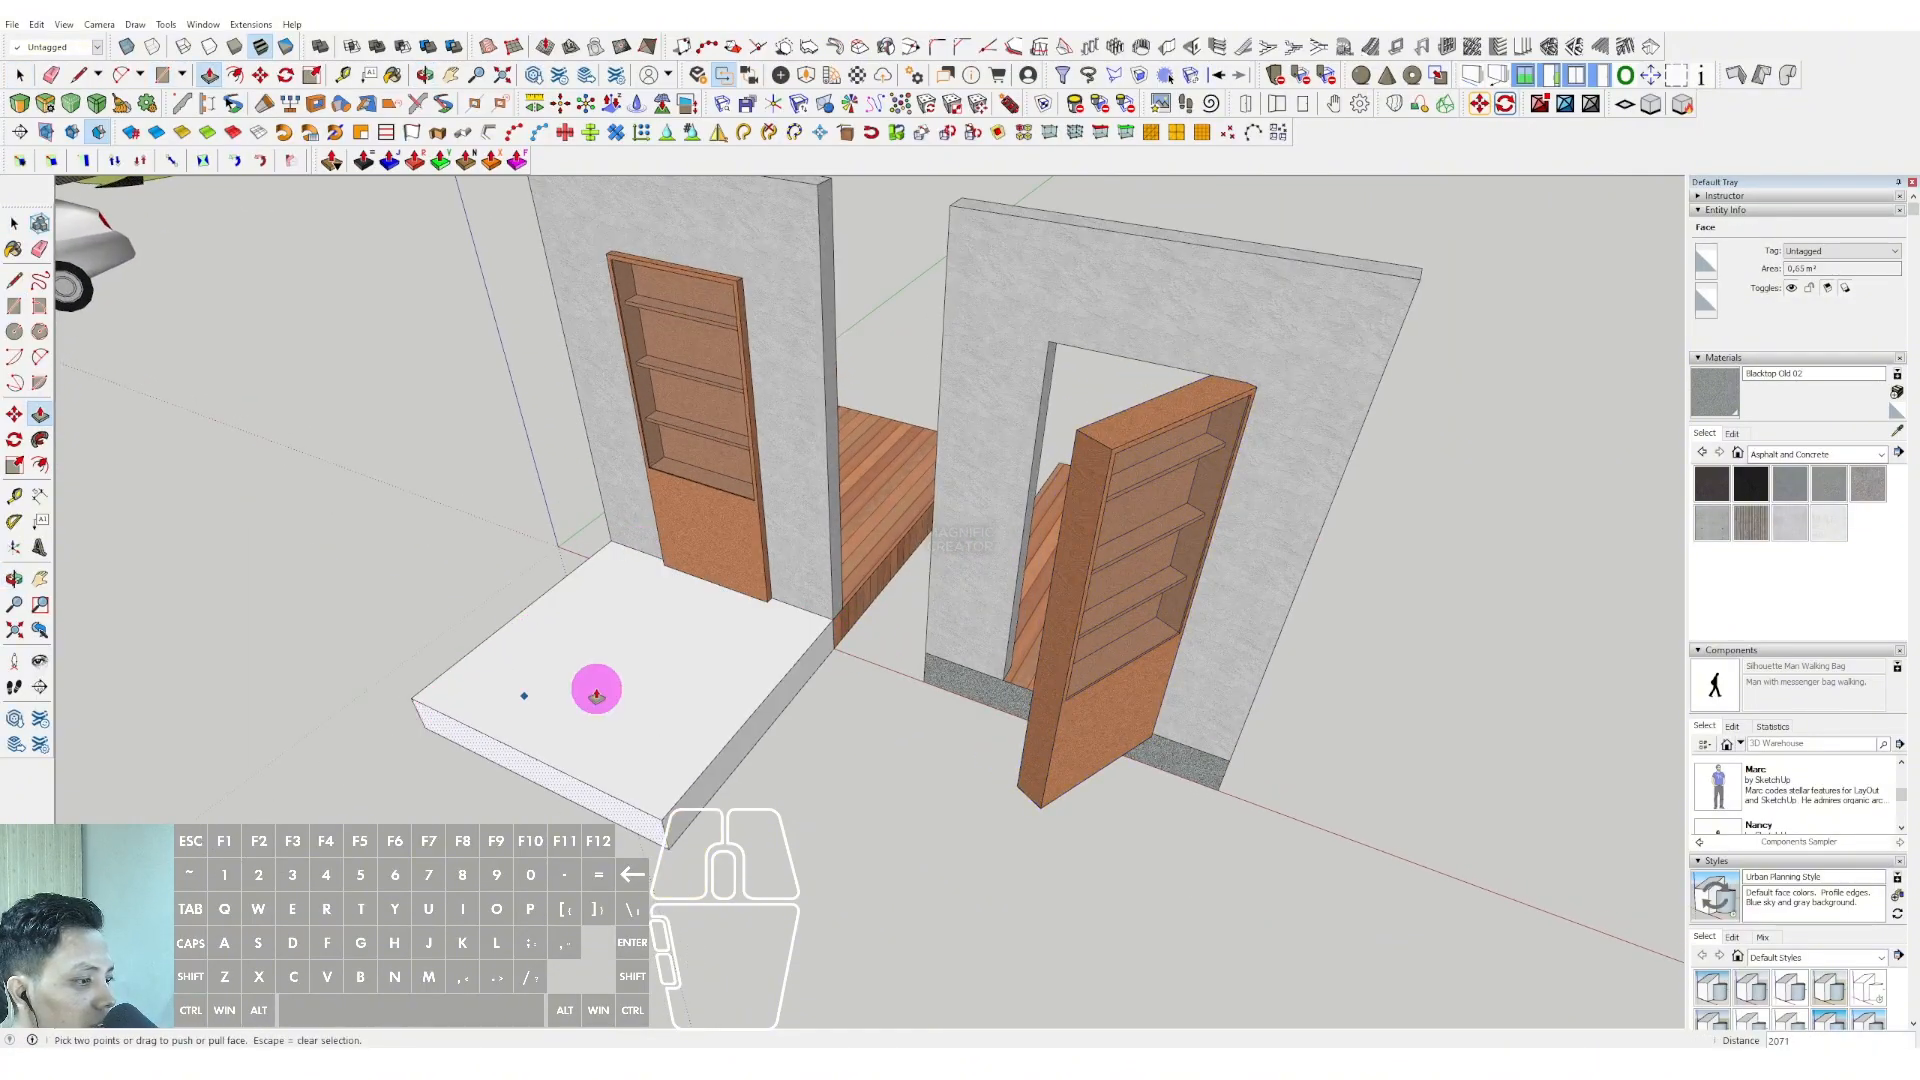
Group the new front floor block and copy it to the base of the wall with the open door.
key(space)
triple_click(788, 661)
right_click(789, 661)
click(853, 792)
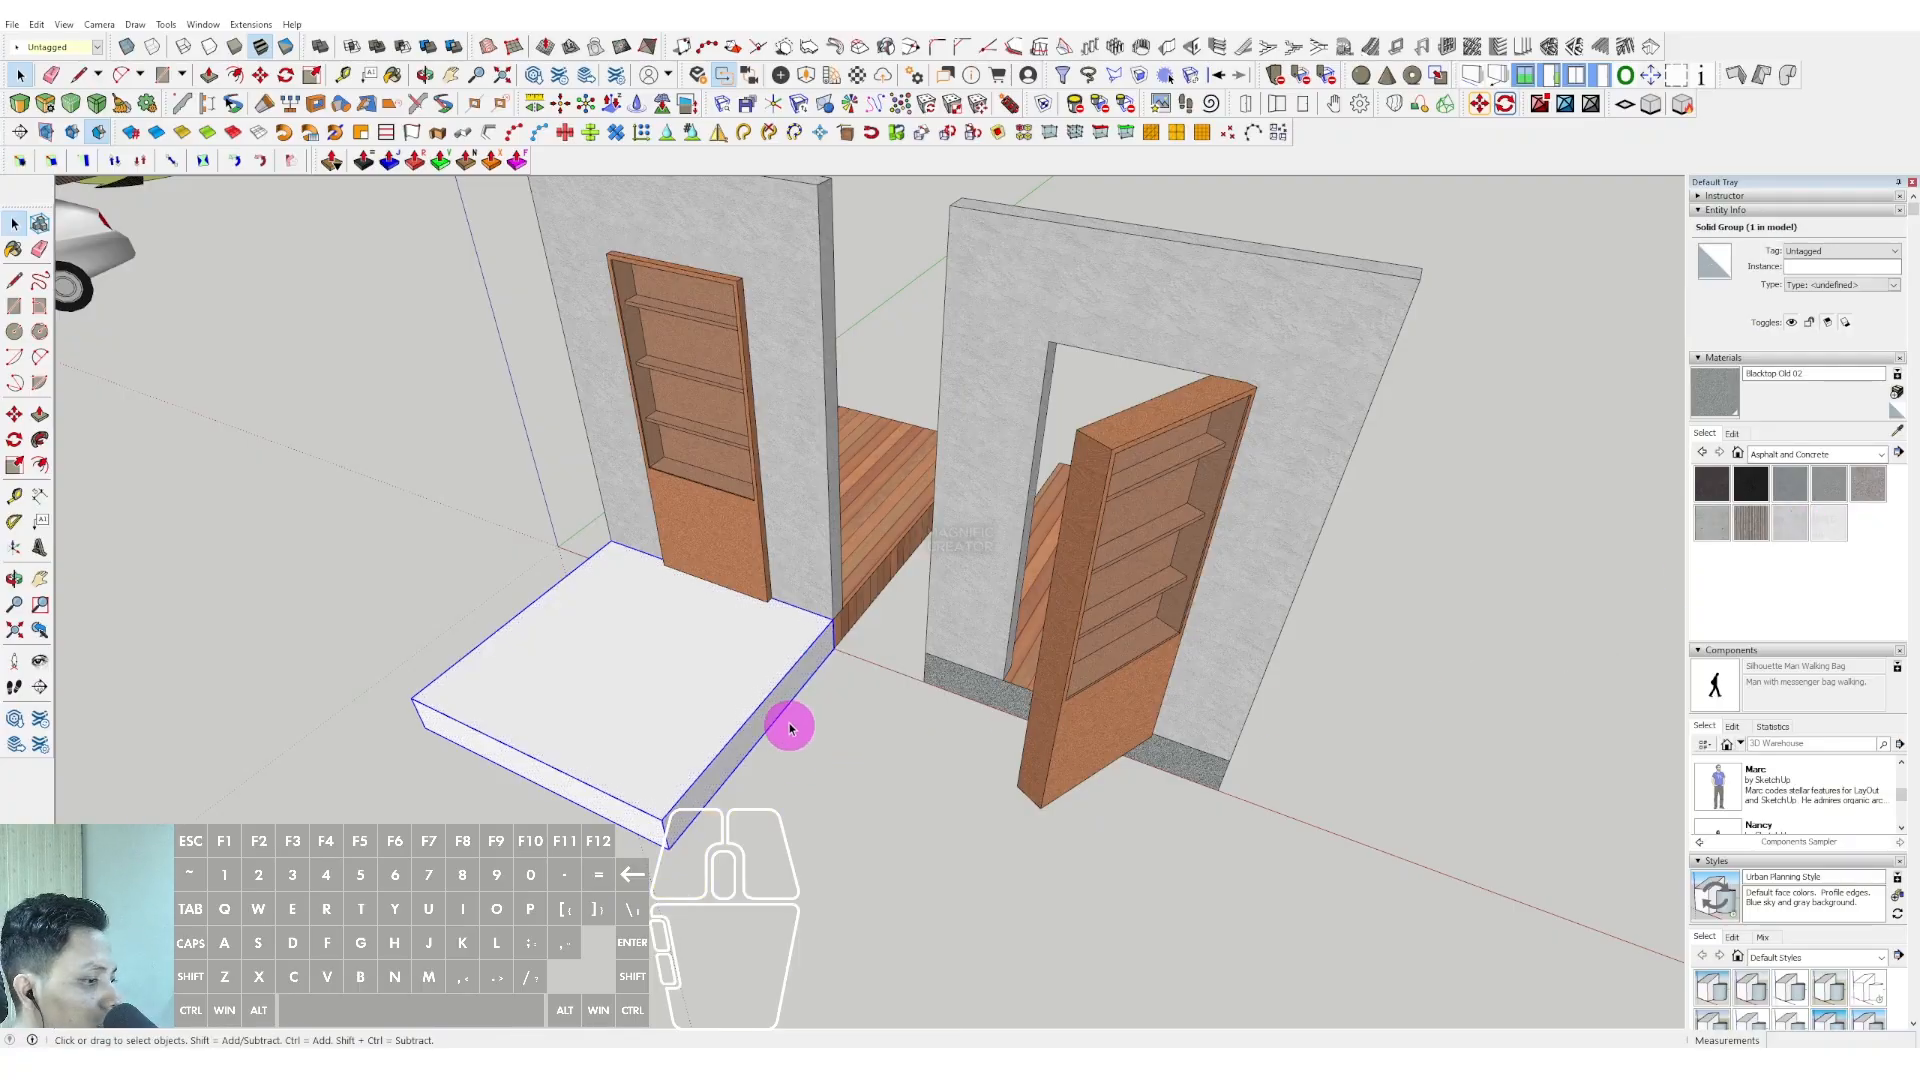
key(ctrl)
click(829, 621)
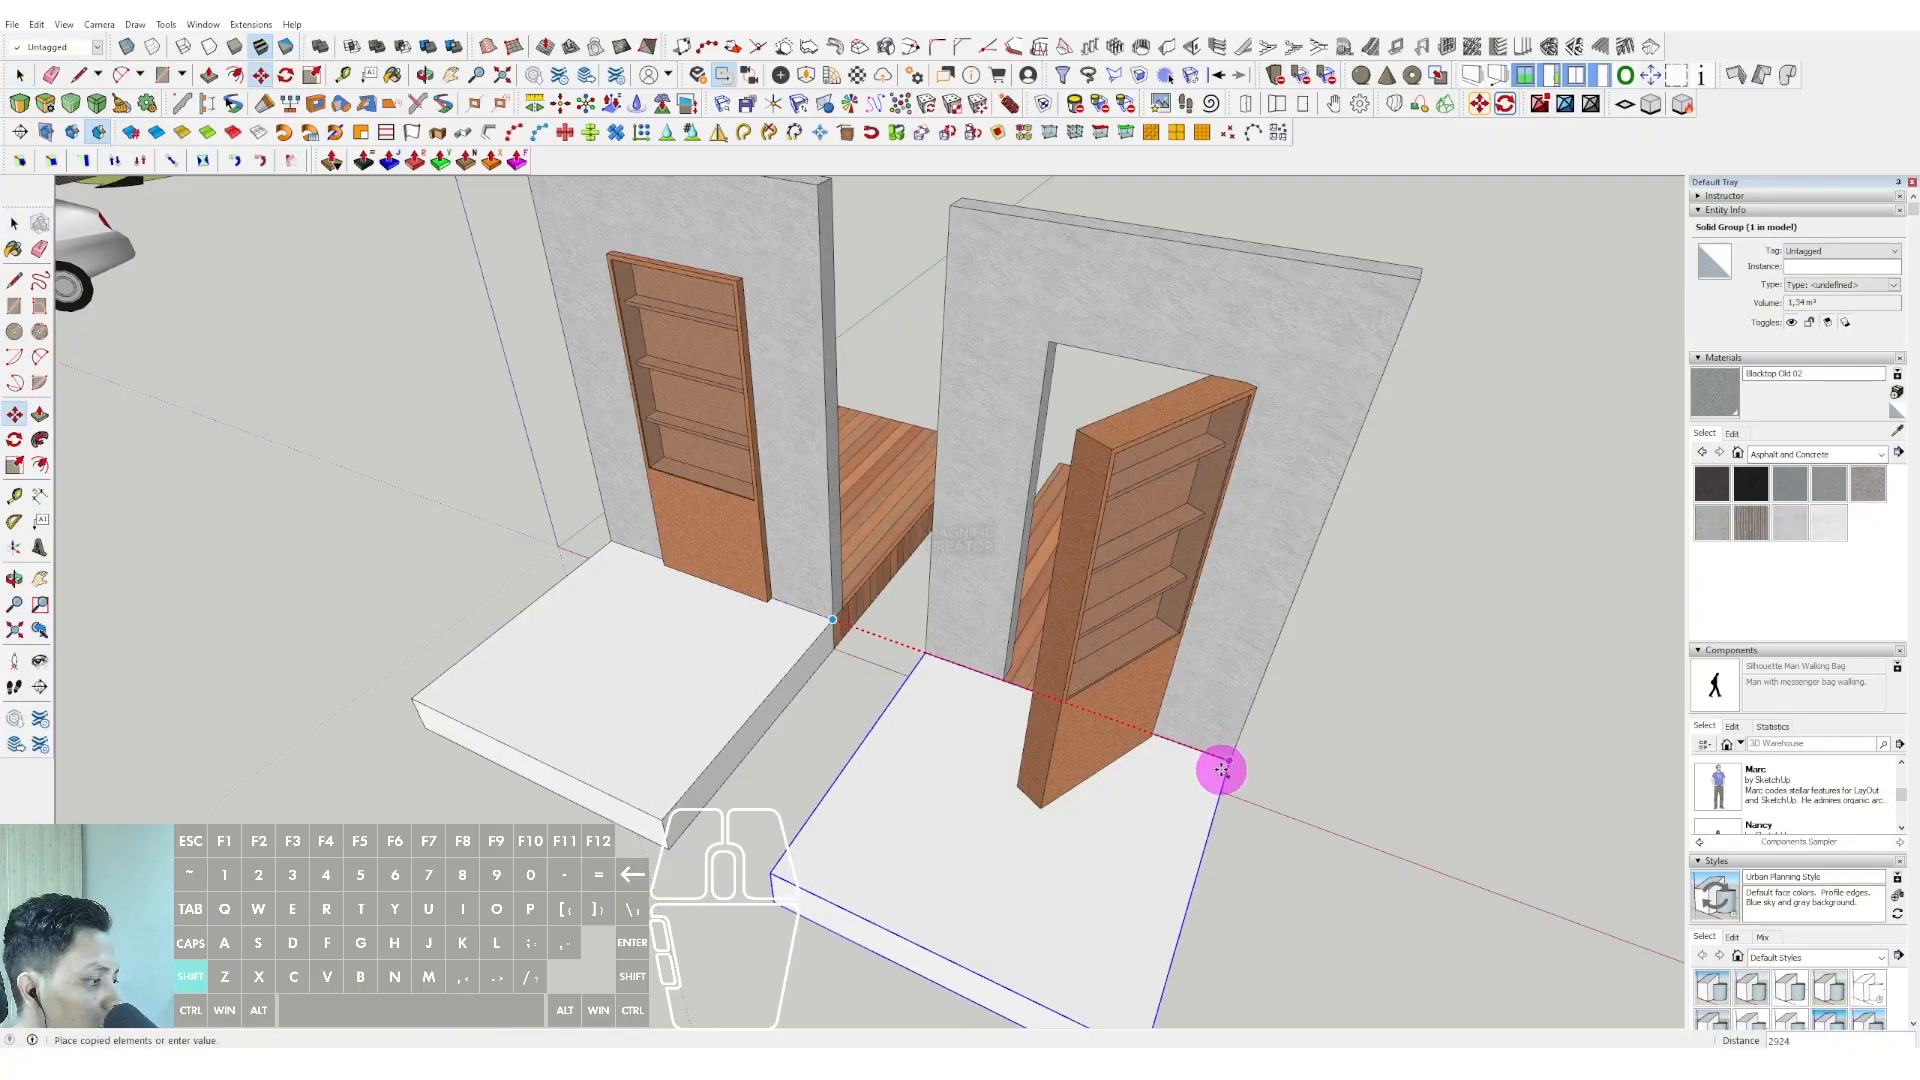
key(space)
click(1457, 720)
Paint both front floor blocks with the Wood Floor Light material from the Wood collection.
click(1879, 453)
scroll(1793, 616, down, 1)
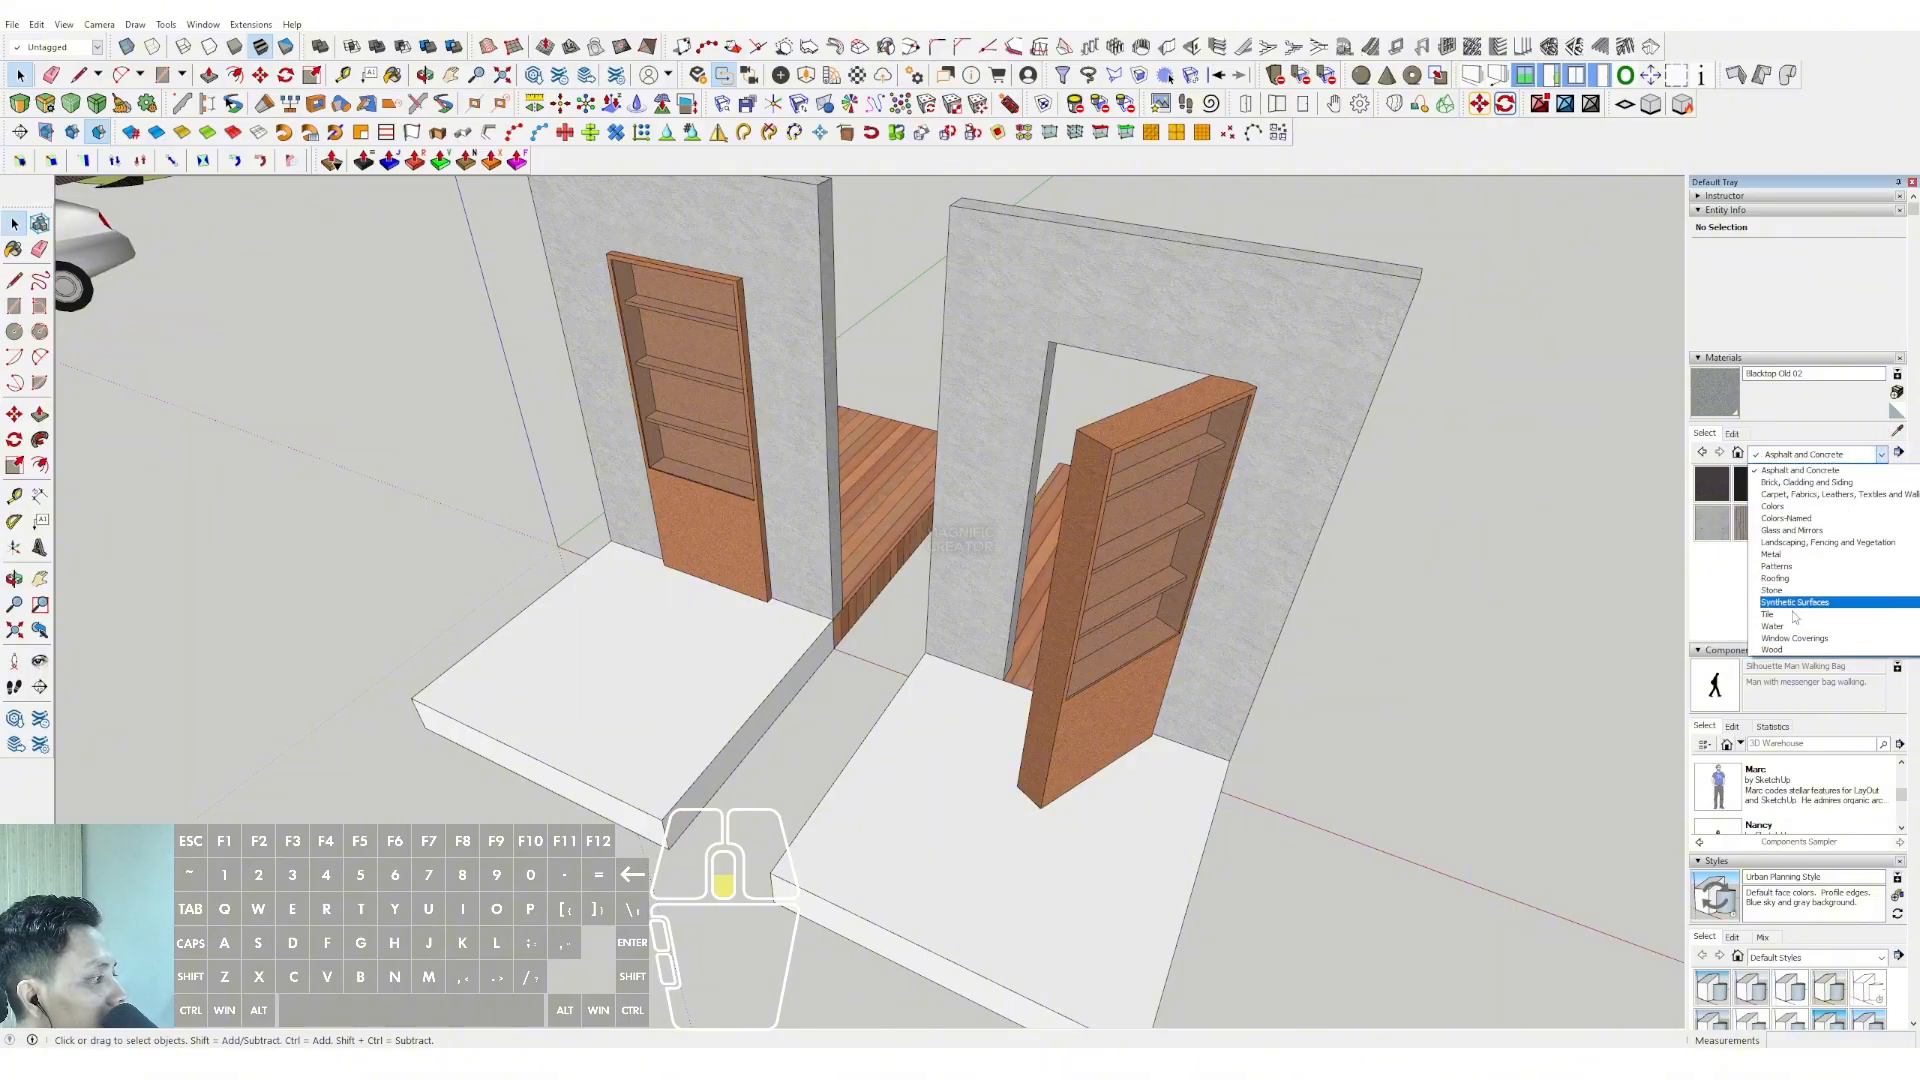
click(1778, 649)
click(1709, 518)
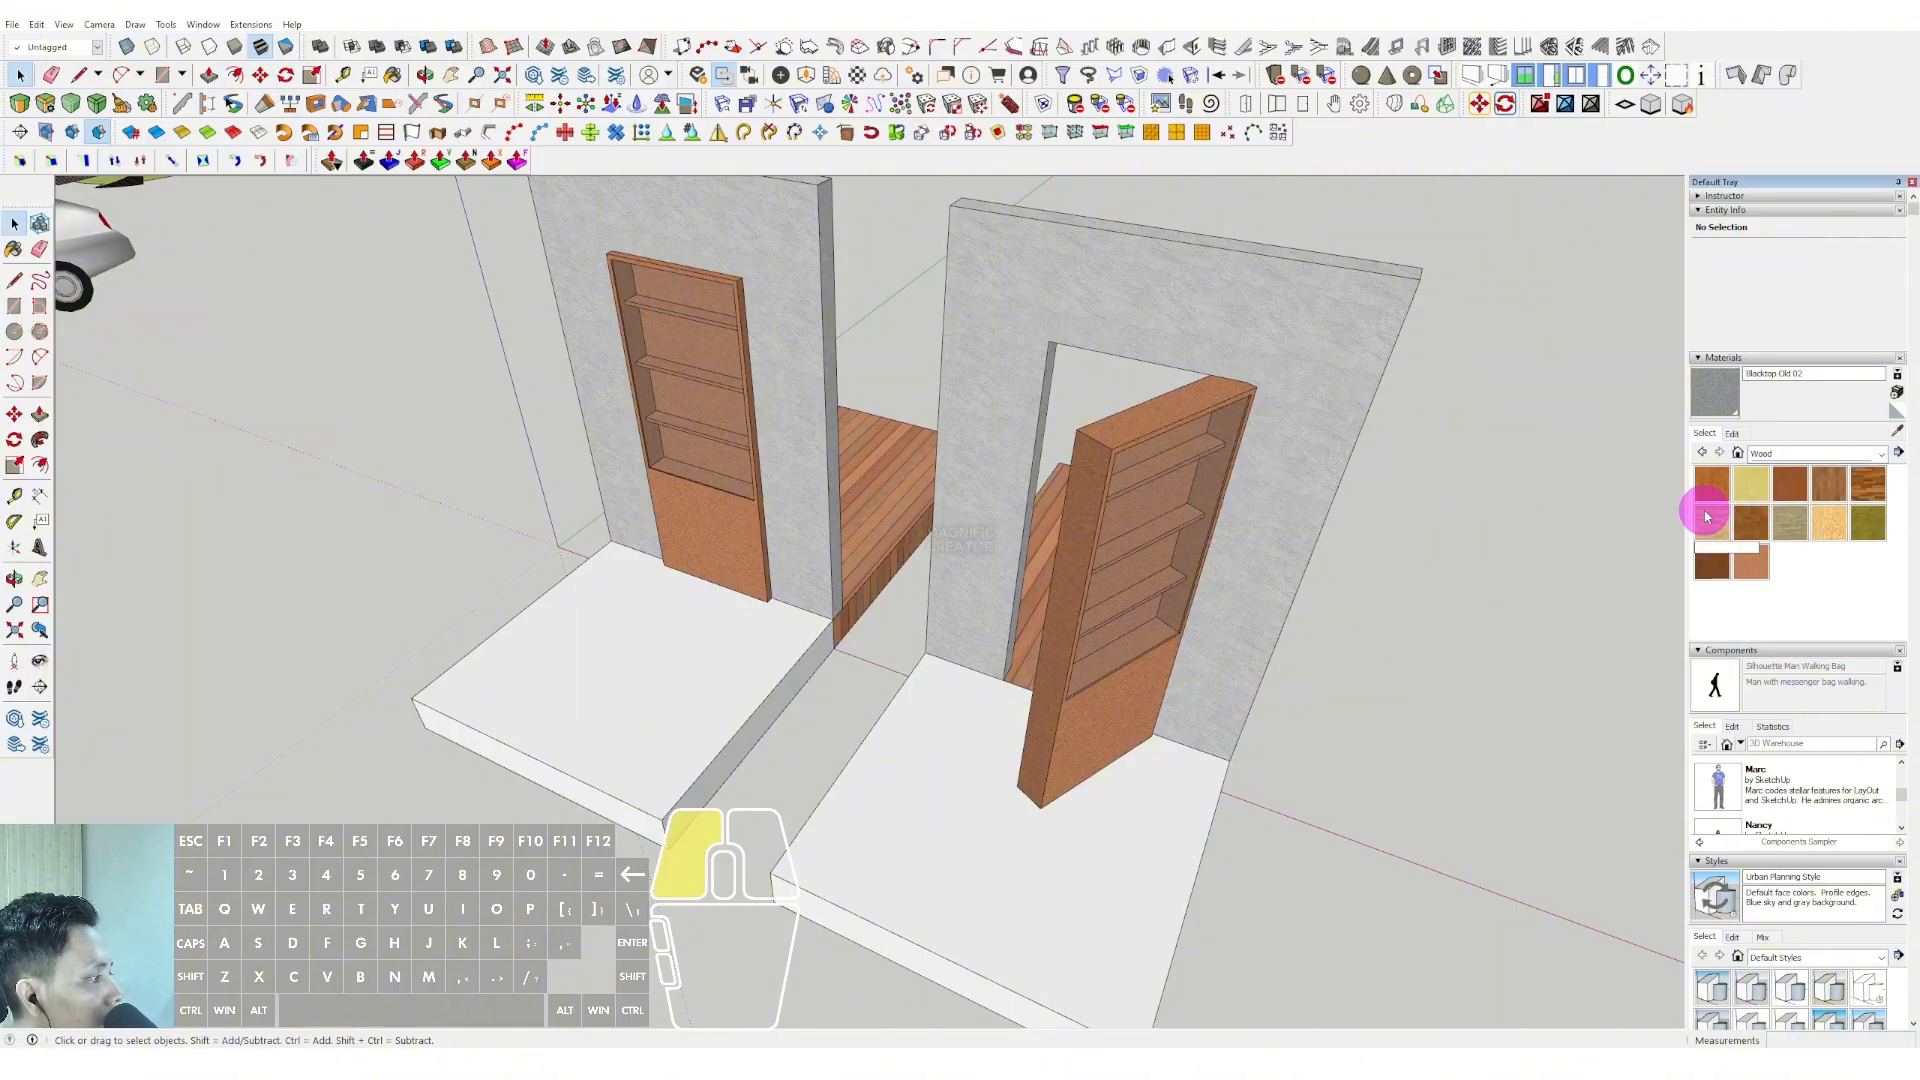
click(1100, 852)
click(694, 688)
key(space)
mouse_move(1015, 530)
shift+middle_down()
mouse_move(1050, 597)
mouse_move(960, 508)
mouse_move(951, 564)
shift+middle_up()
middle_drag(963, 641, 935, 610)
click(1898, 433)
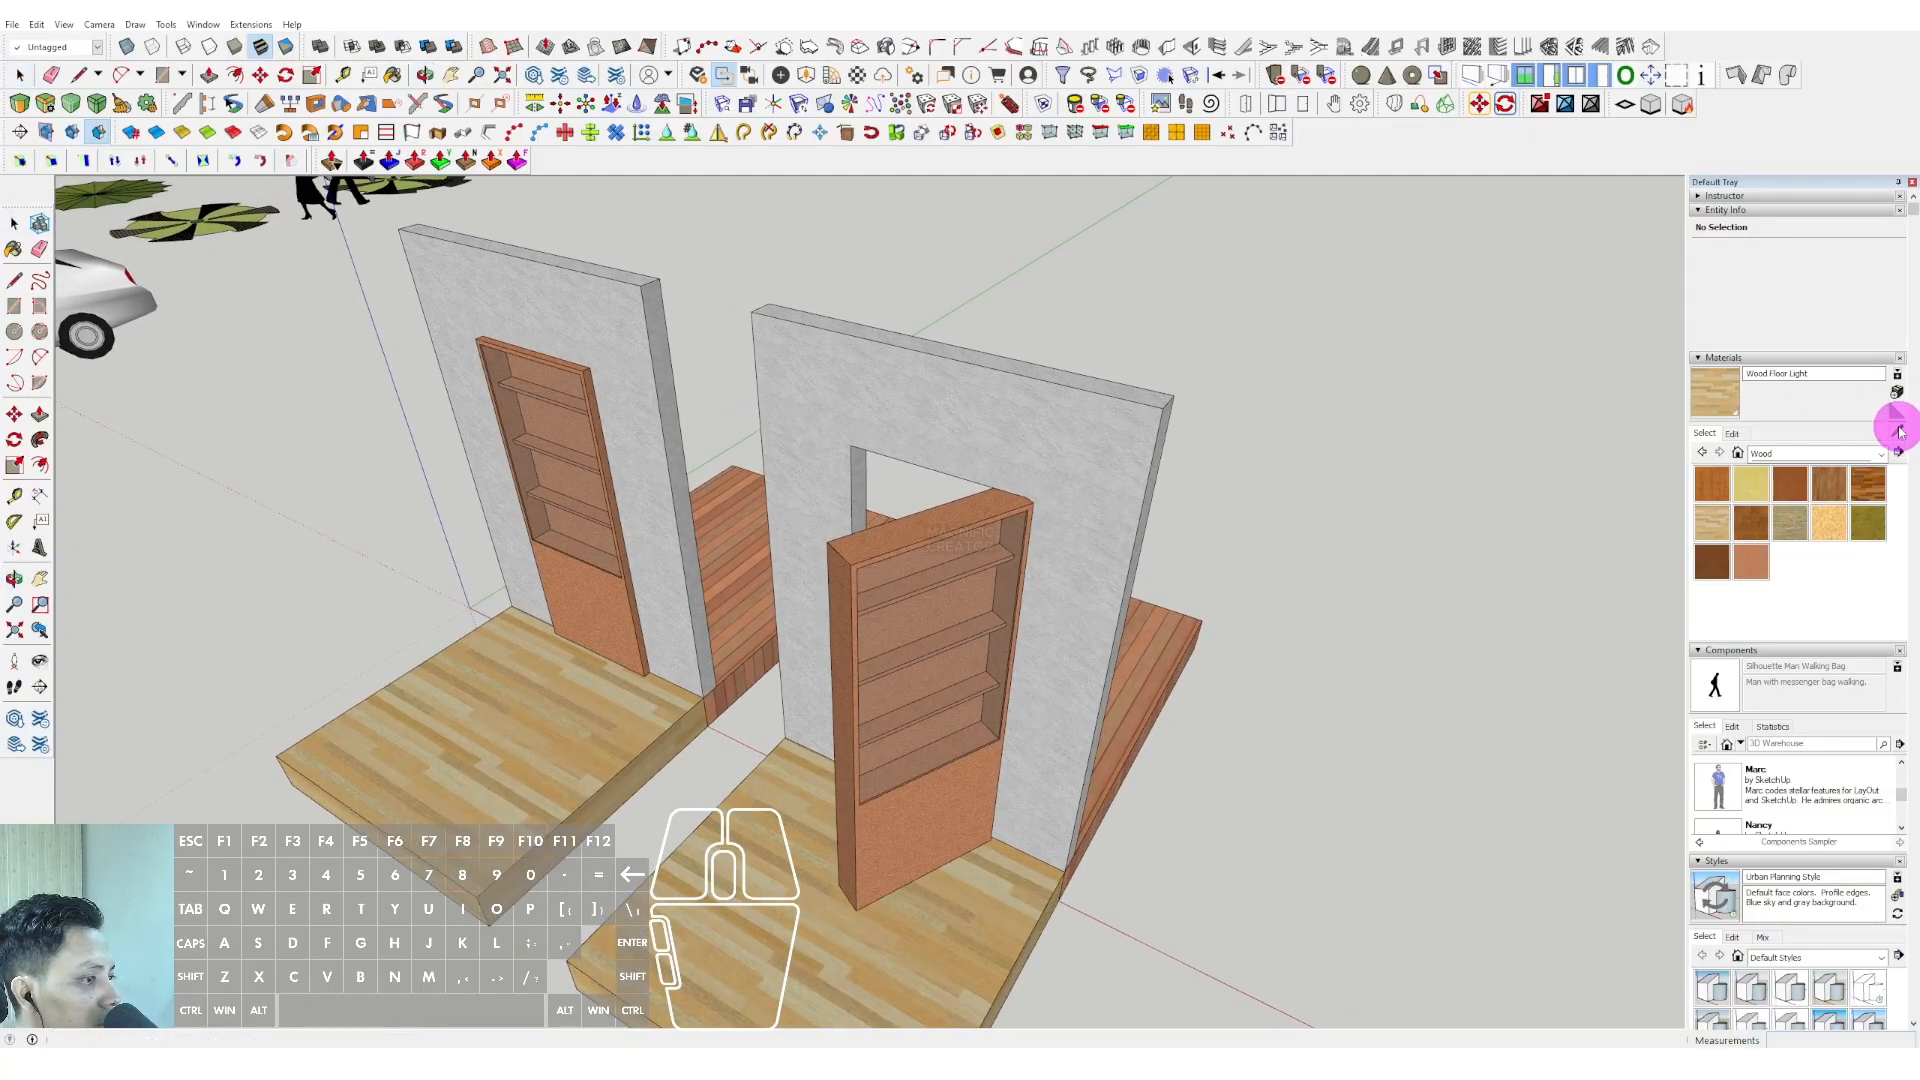
key(space)
middle_drag(826, 563, 672, 521)
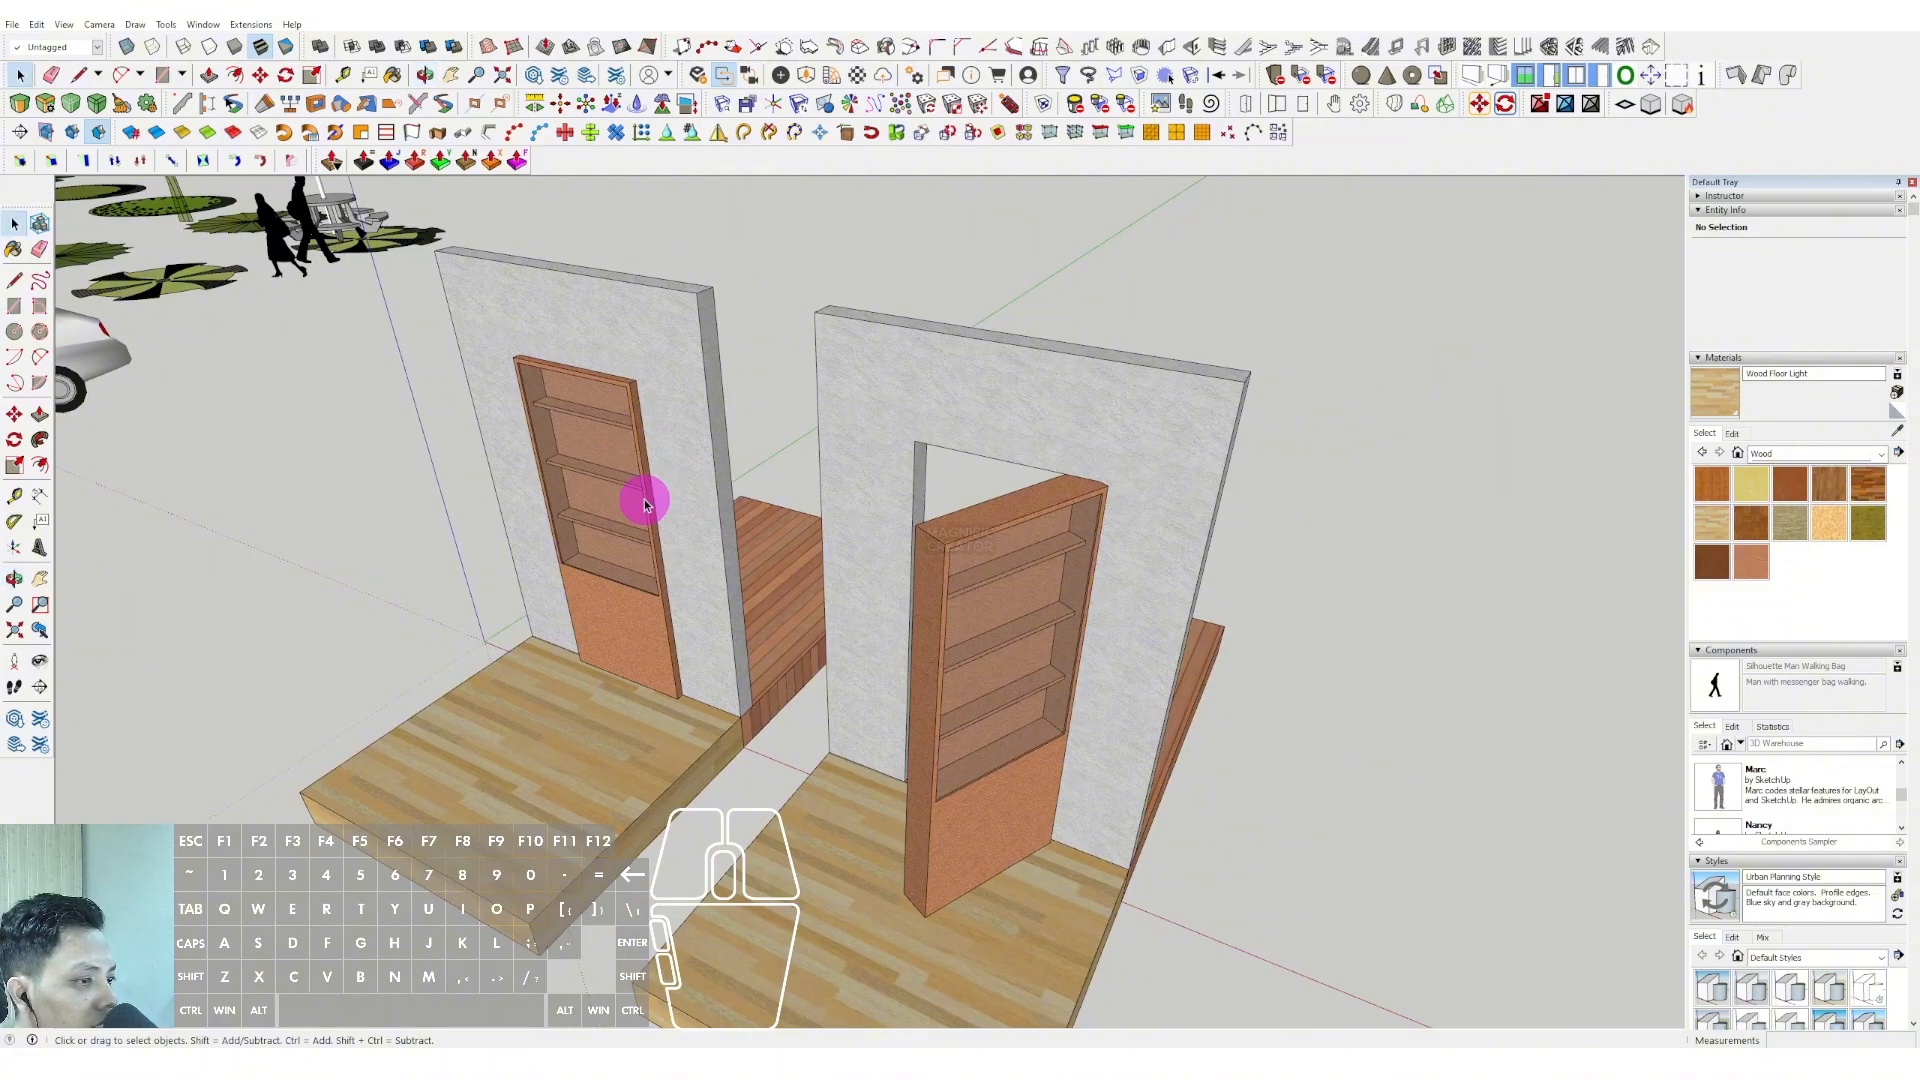
middle_drag(978, 641, 1021, 607)
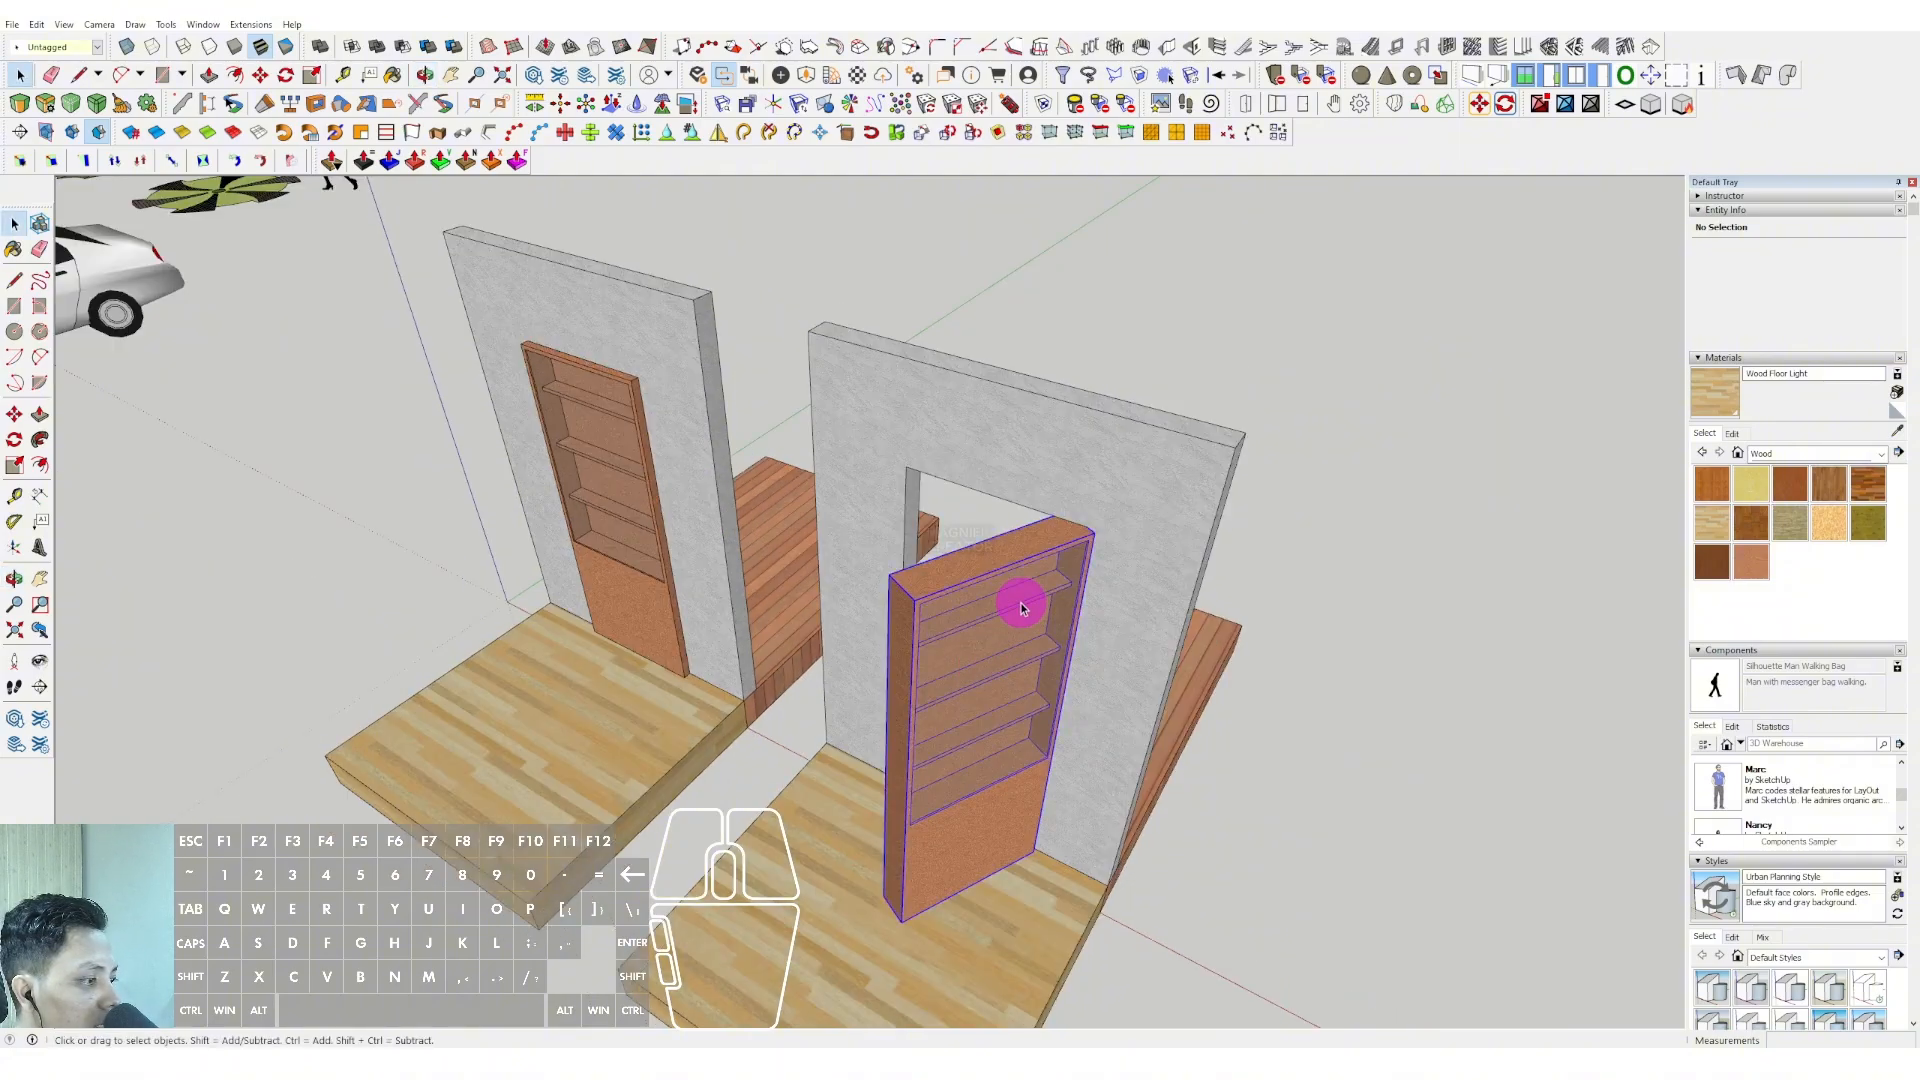
click(1104, 541)
middle_drag(1104, 541, 1039, 527)
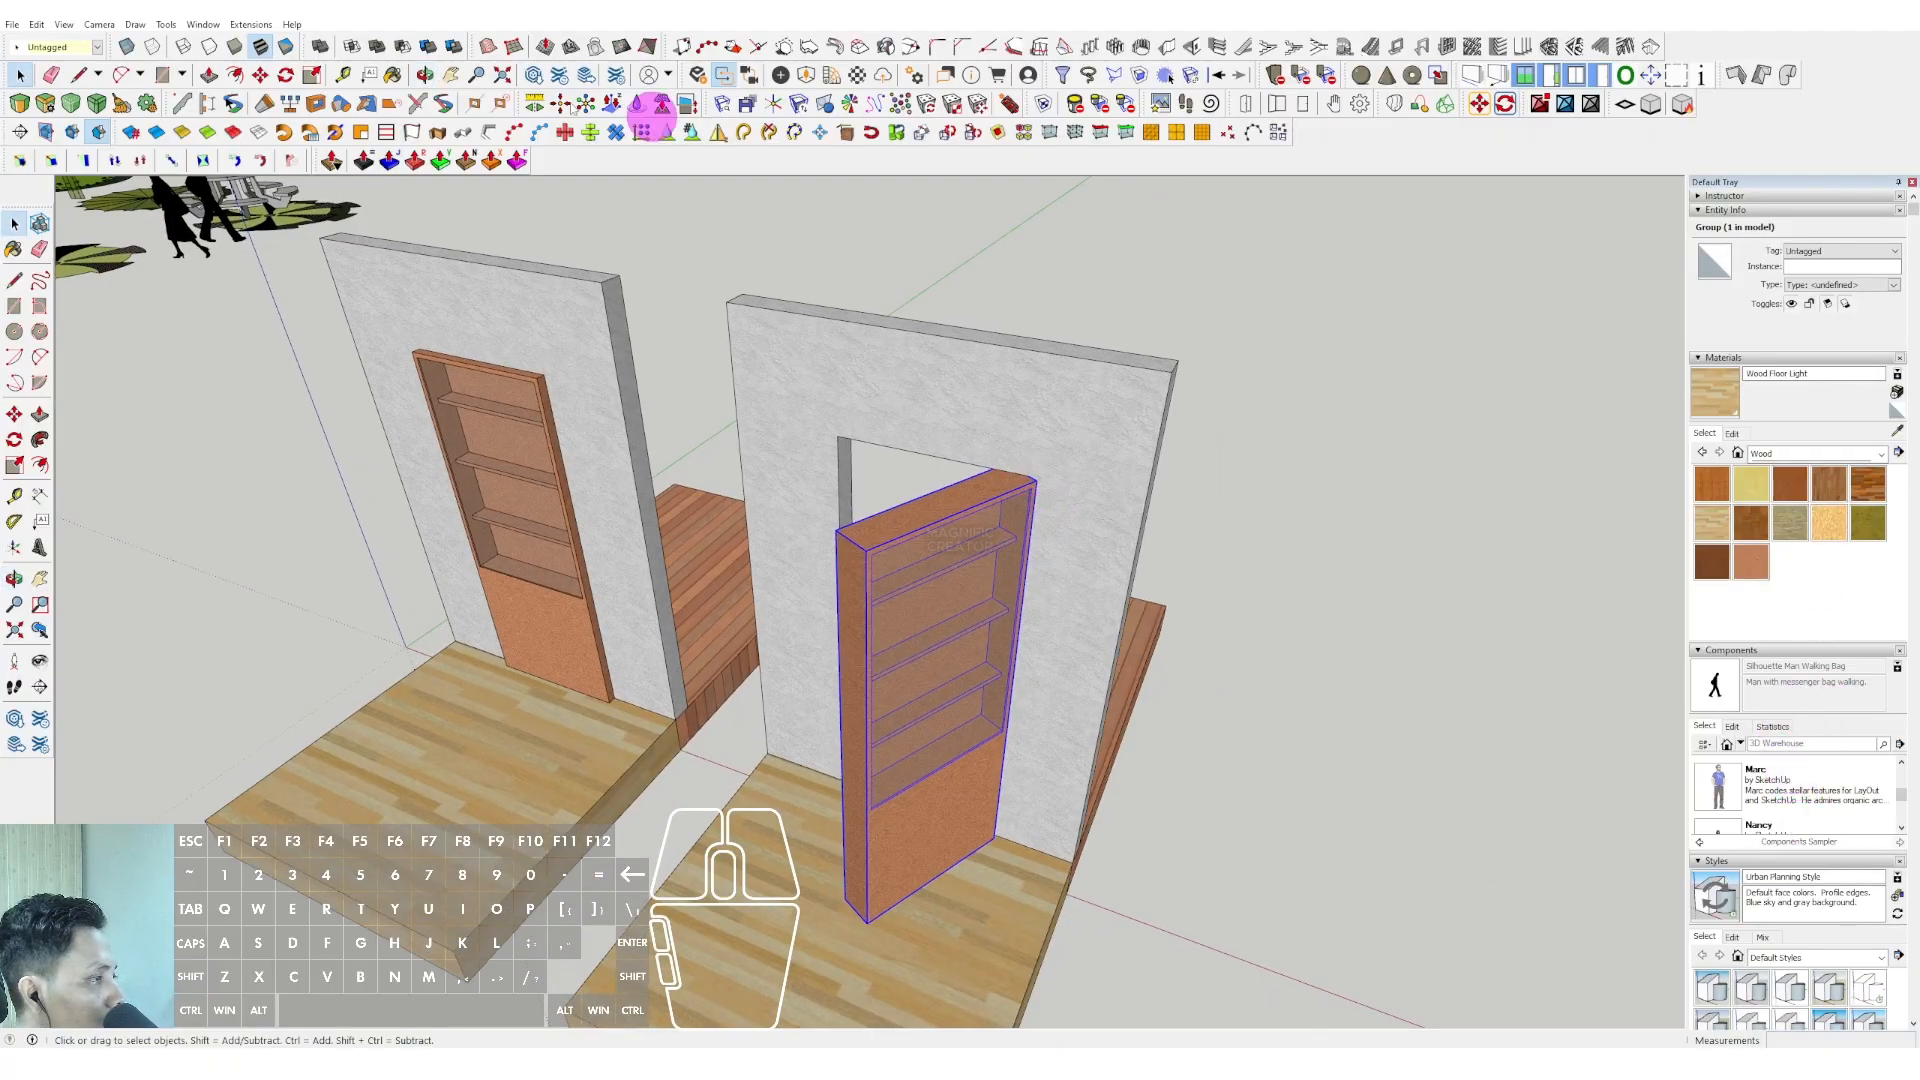
Turn on shadows and set the shadow time to 09:07.
click(65, 25)
click(82, 197)
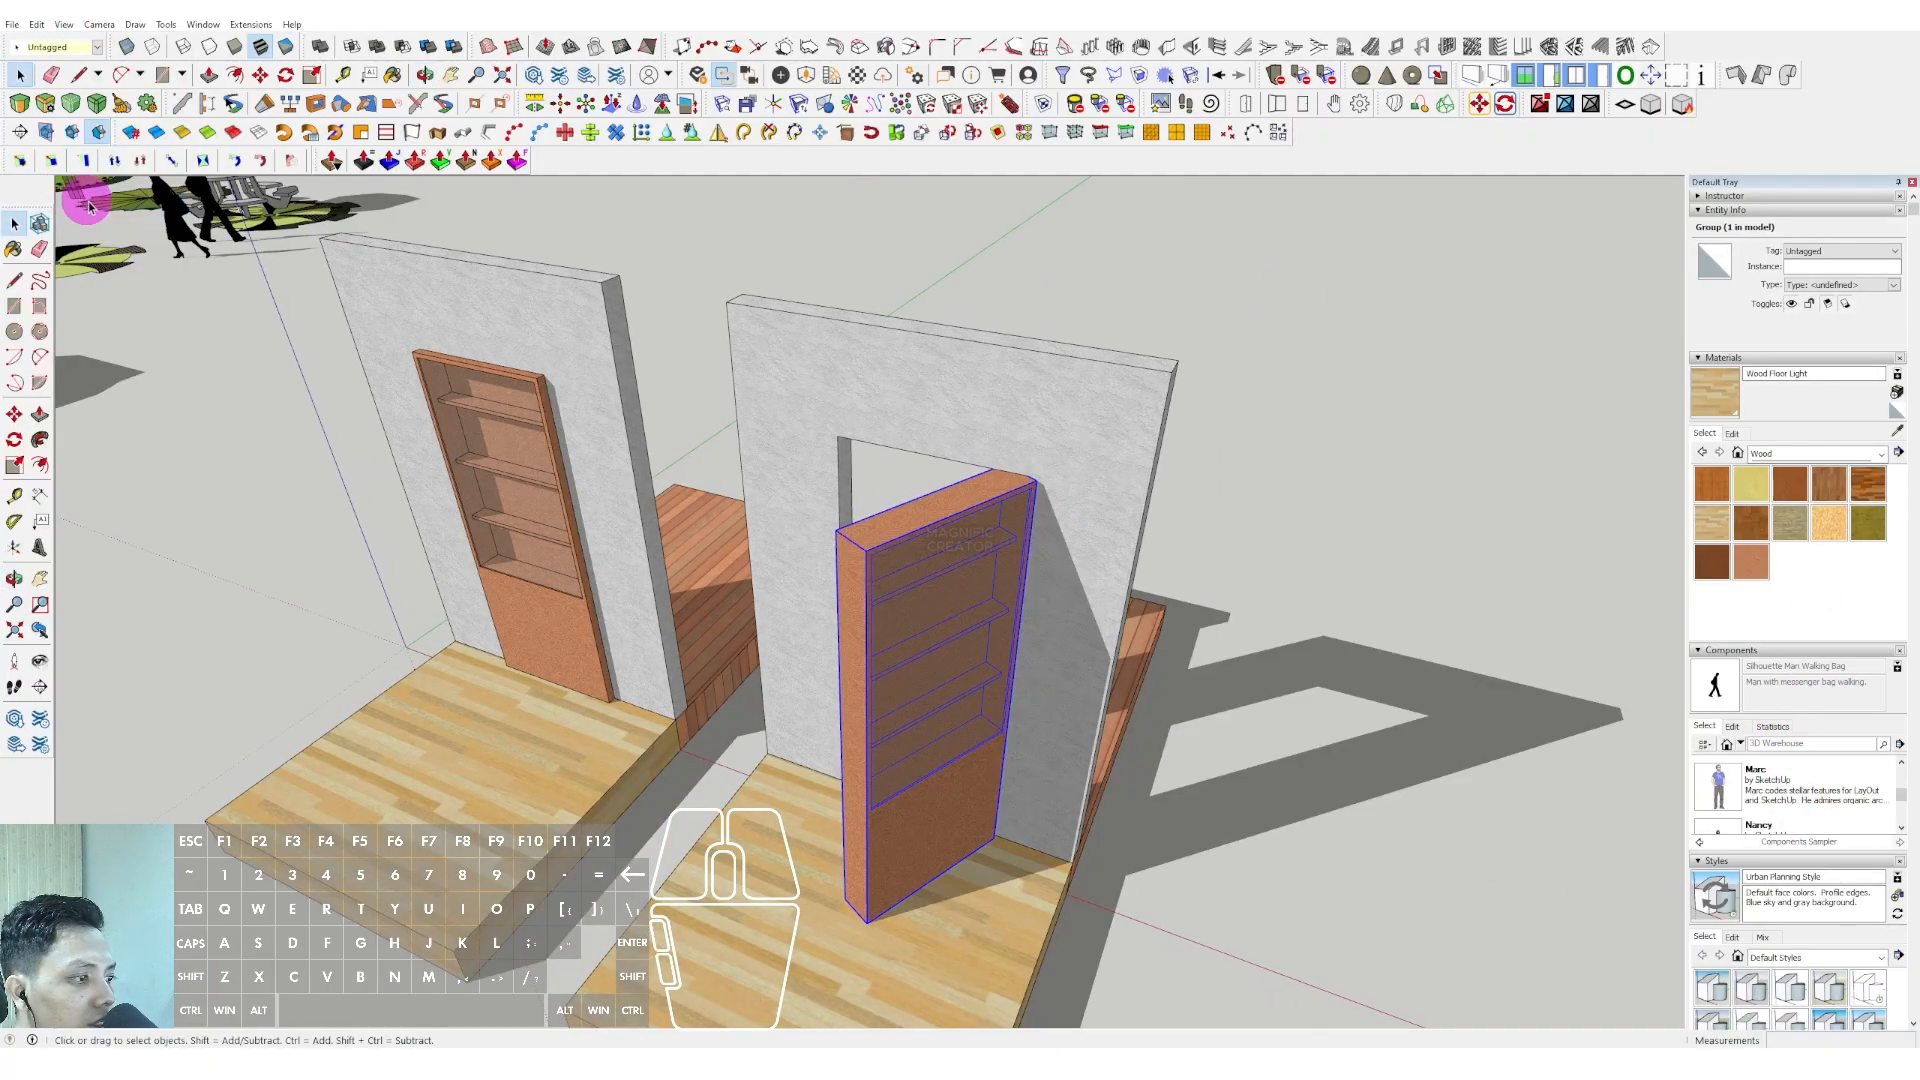
middle_drag(983, 576, 1107, 589)
scroll(1847, 778, down, 5)
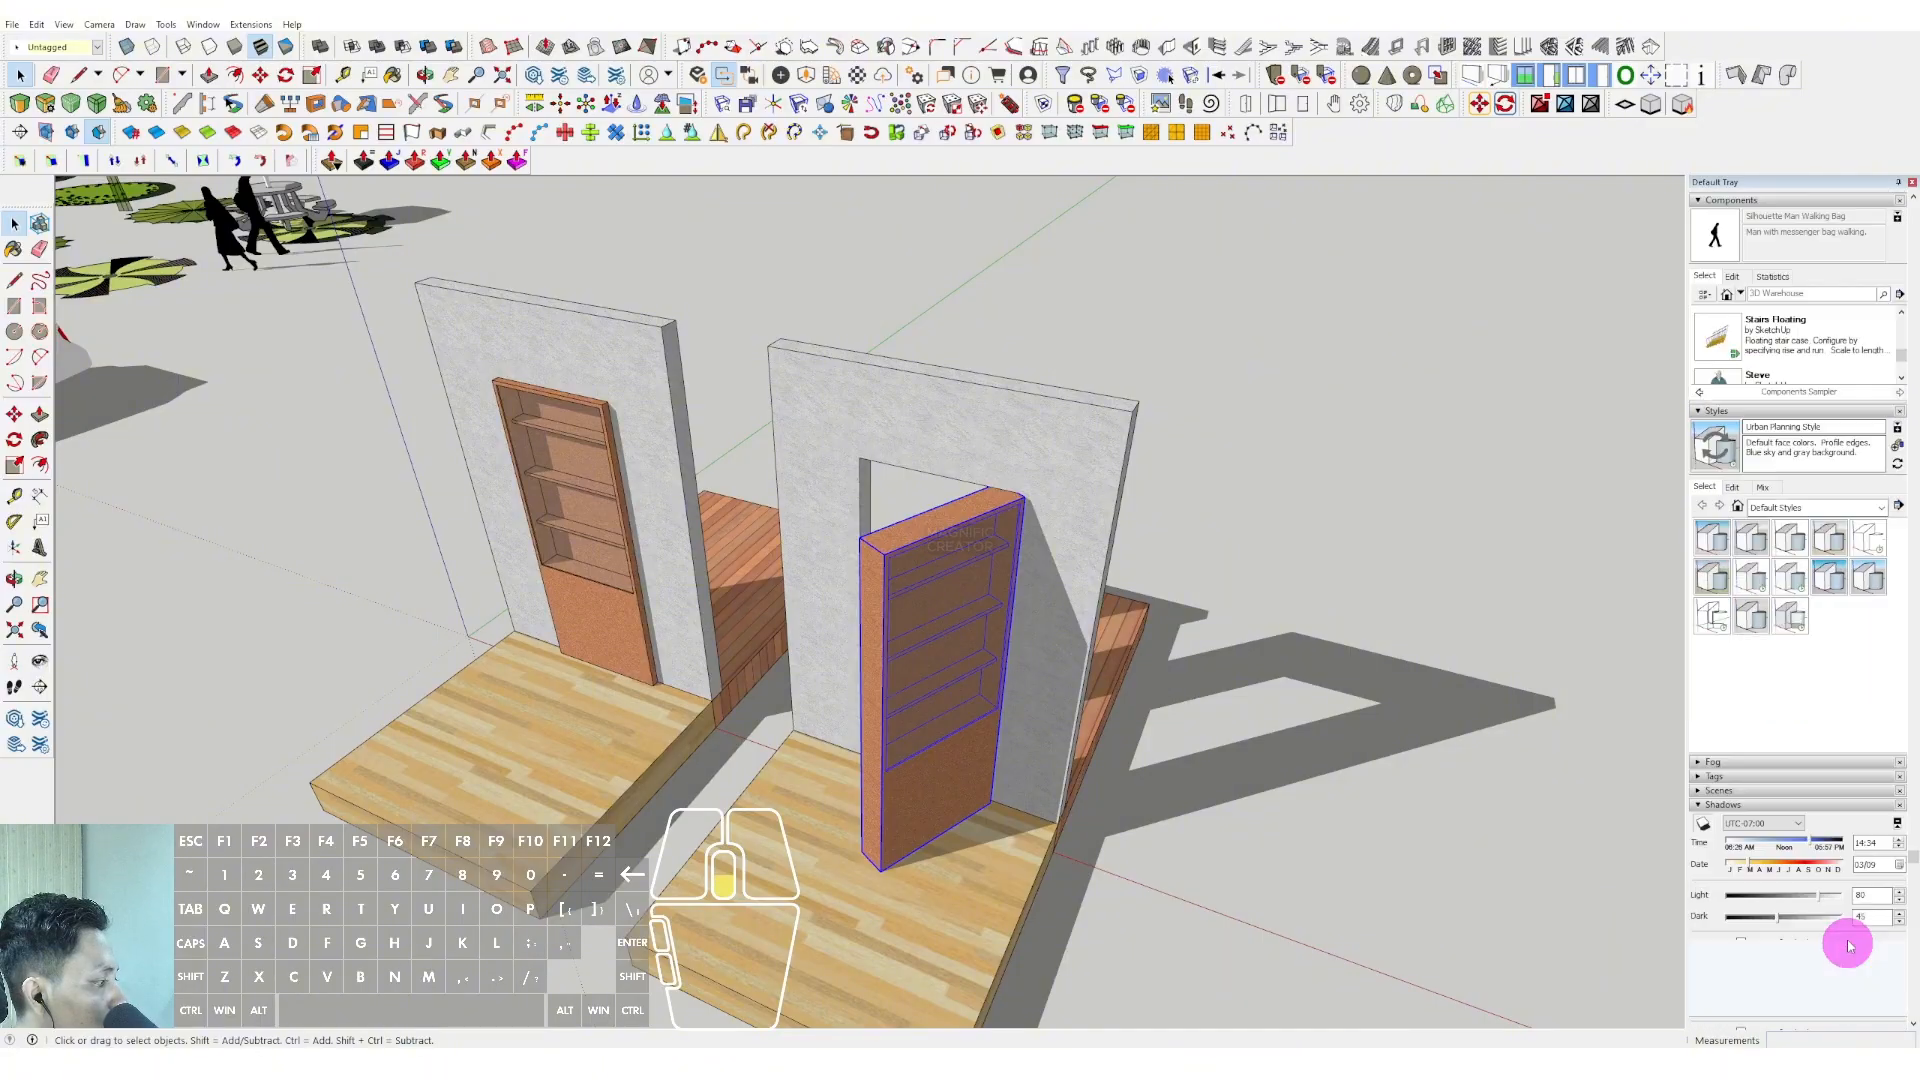
drag(1751, 847, 1749, 846)
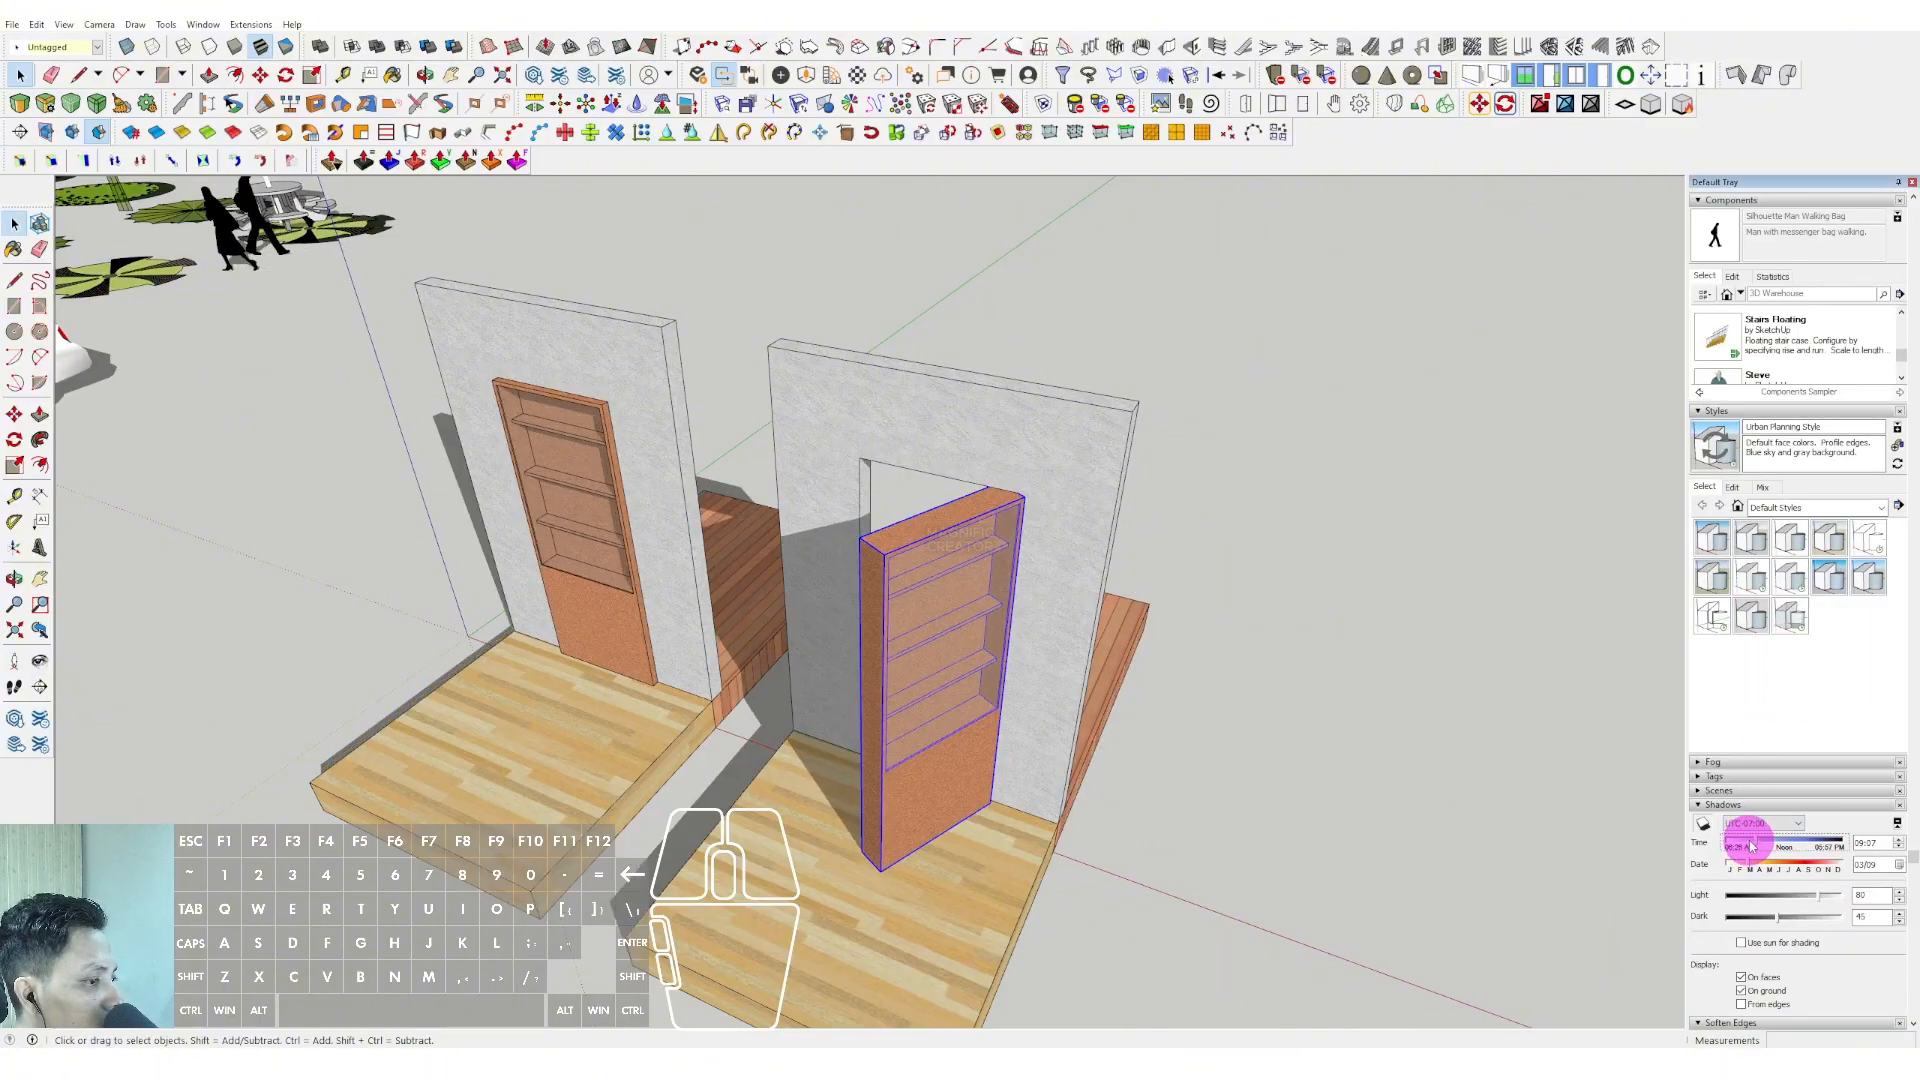
Turn on profile edges in the edge settings of the current style.
click(1732, 486)
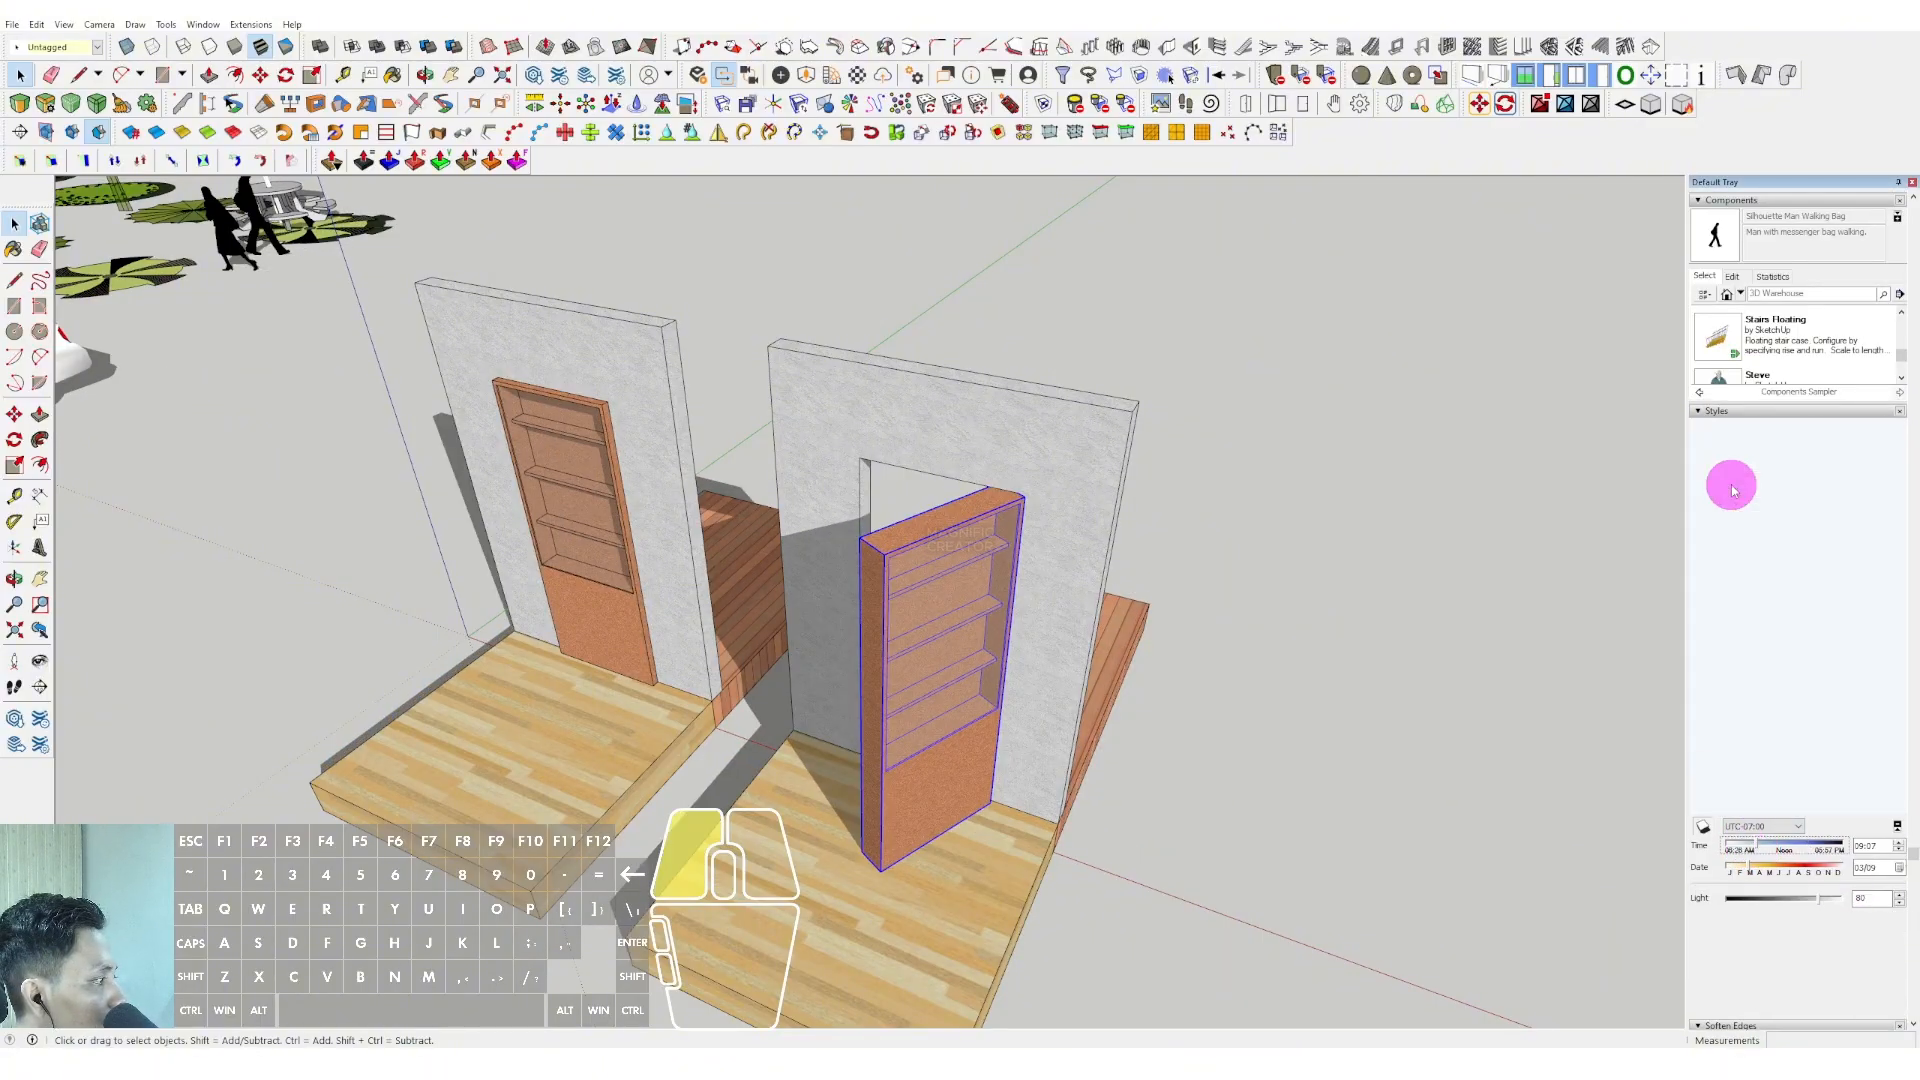
click(1702, 562)
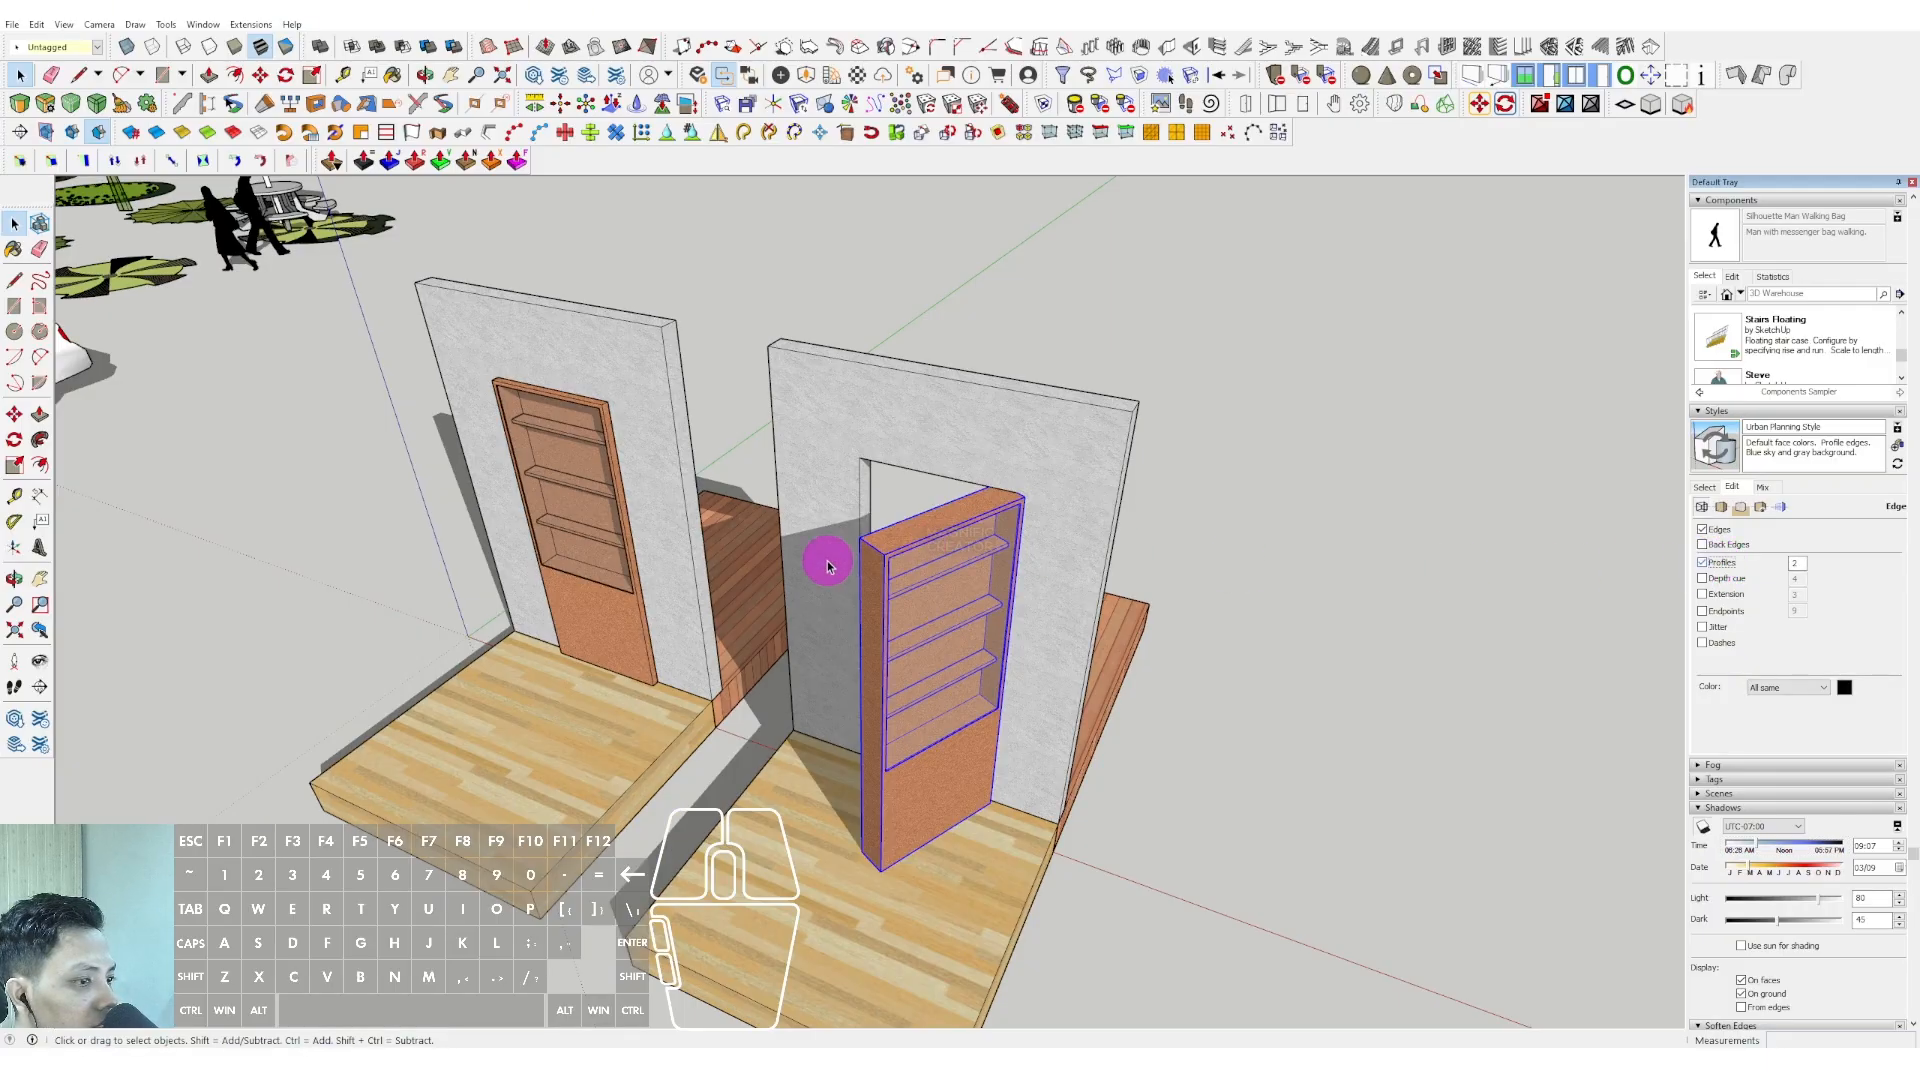
middle_drag(826, 565, 884, 571)
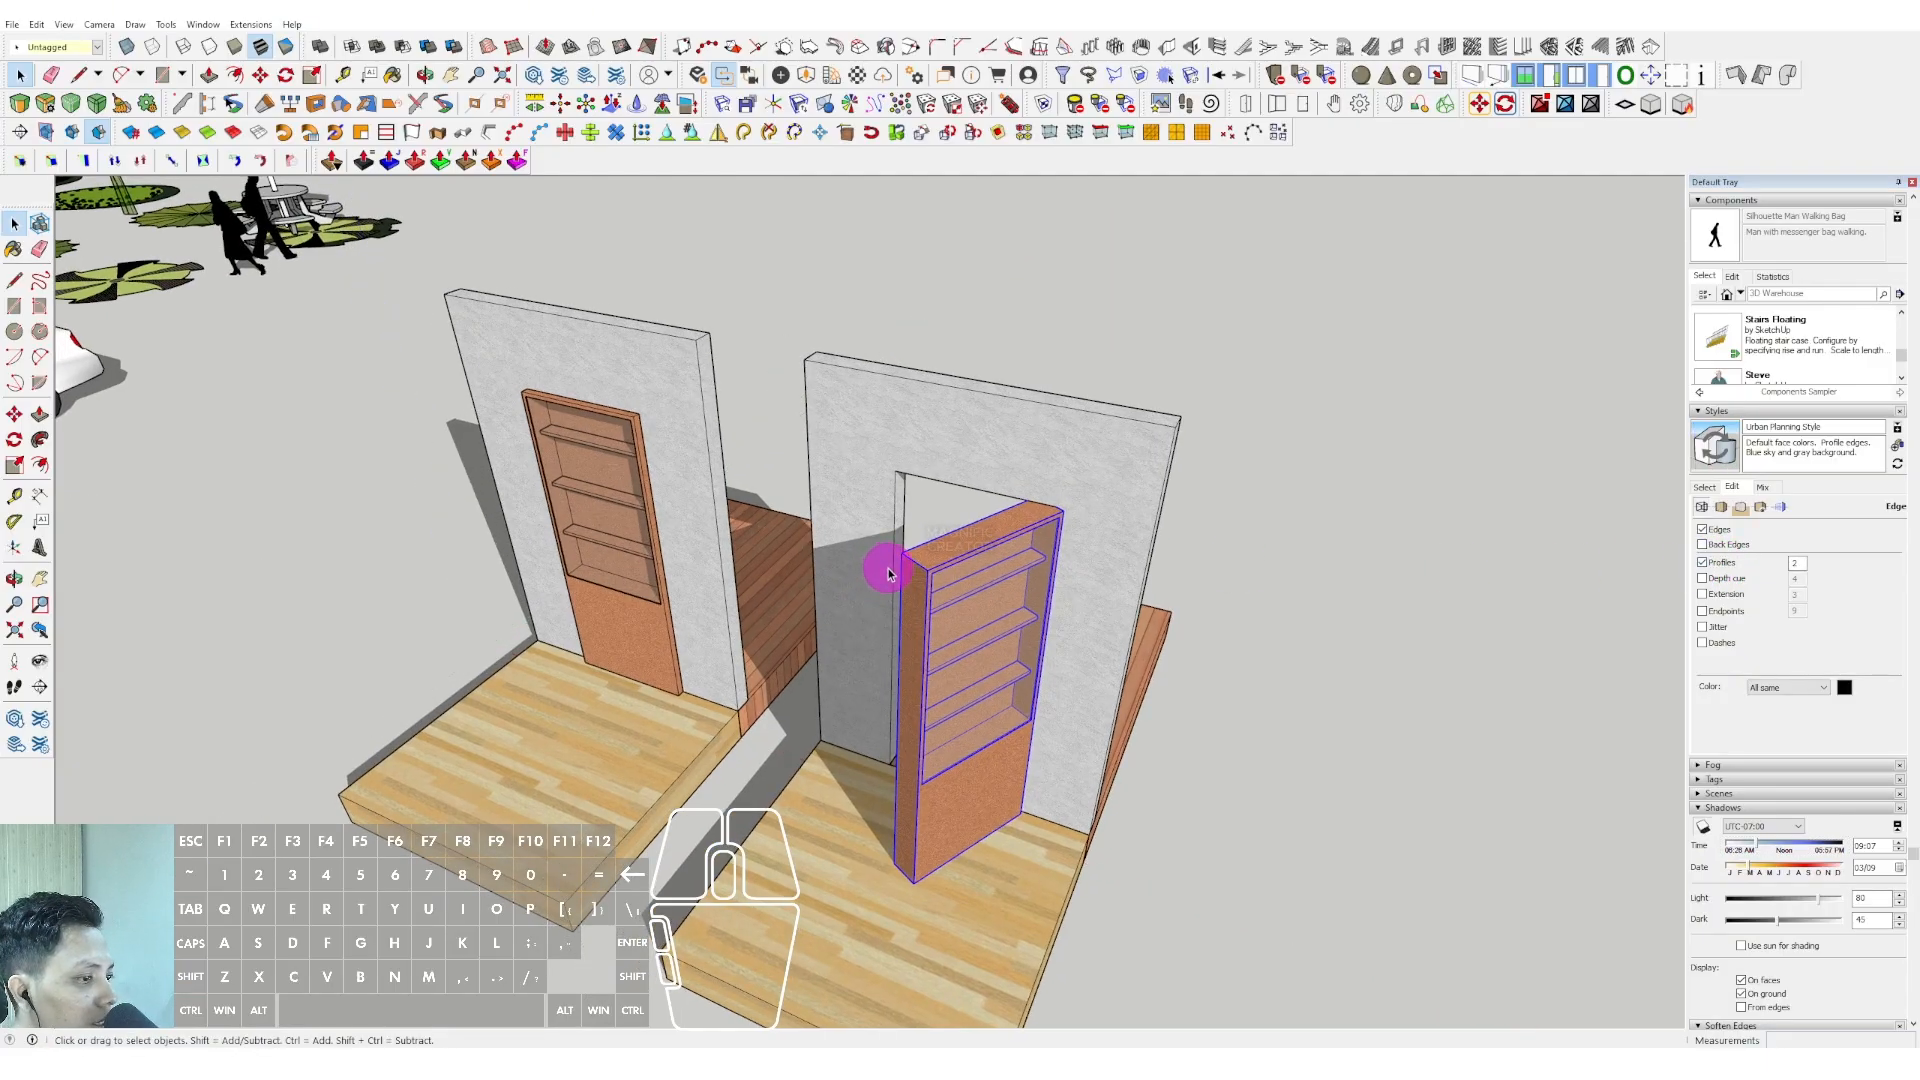
Try the Construction Documentation Style and the Landscape Architecture Style on the model.
scroll(1859, 812, down, 3)
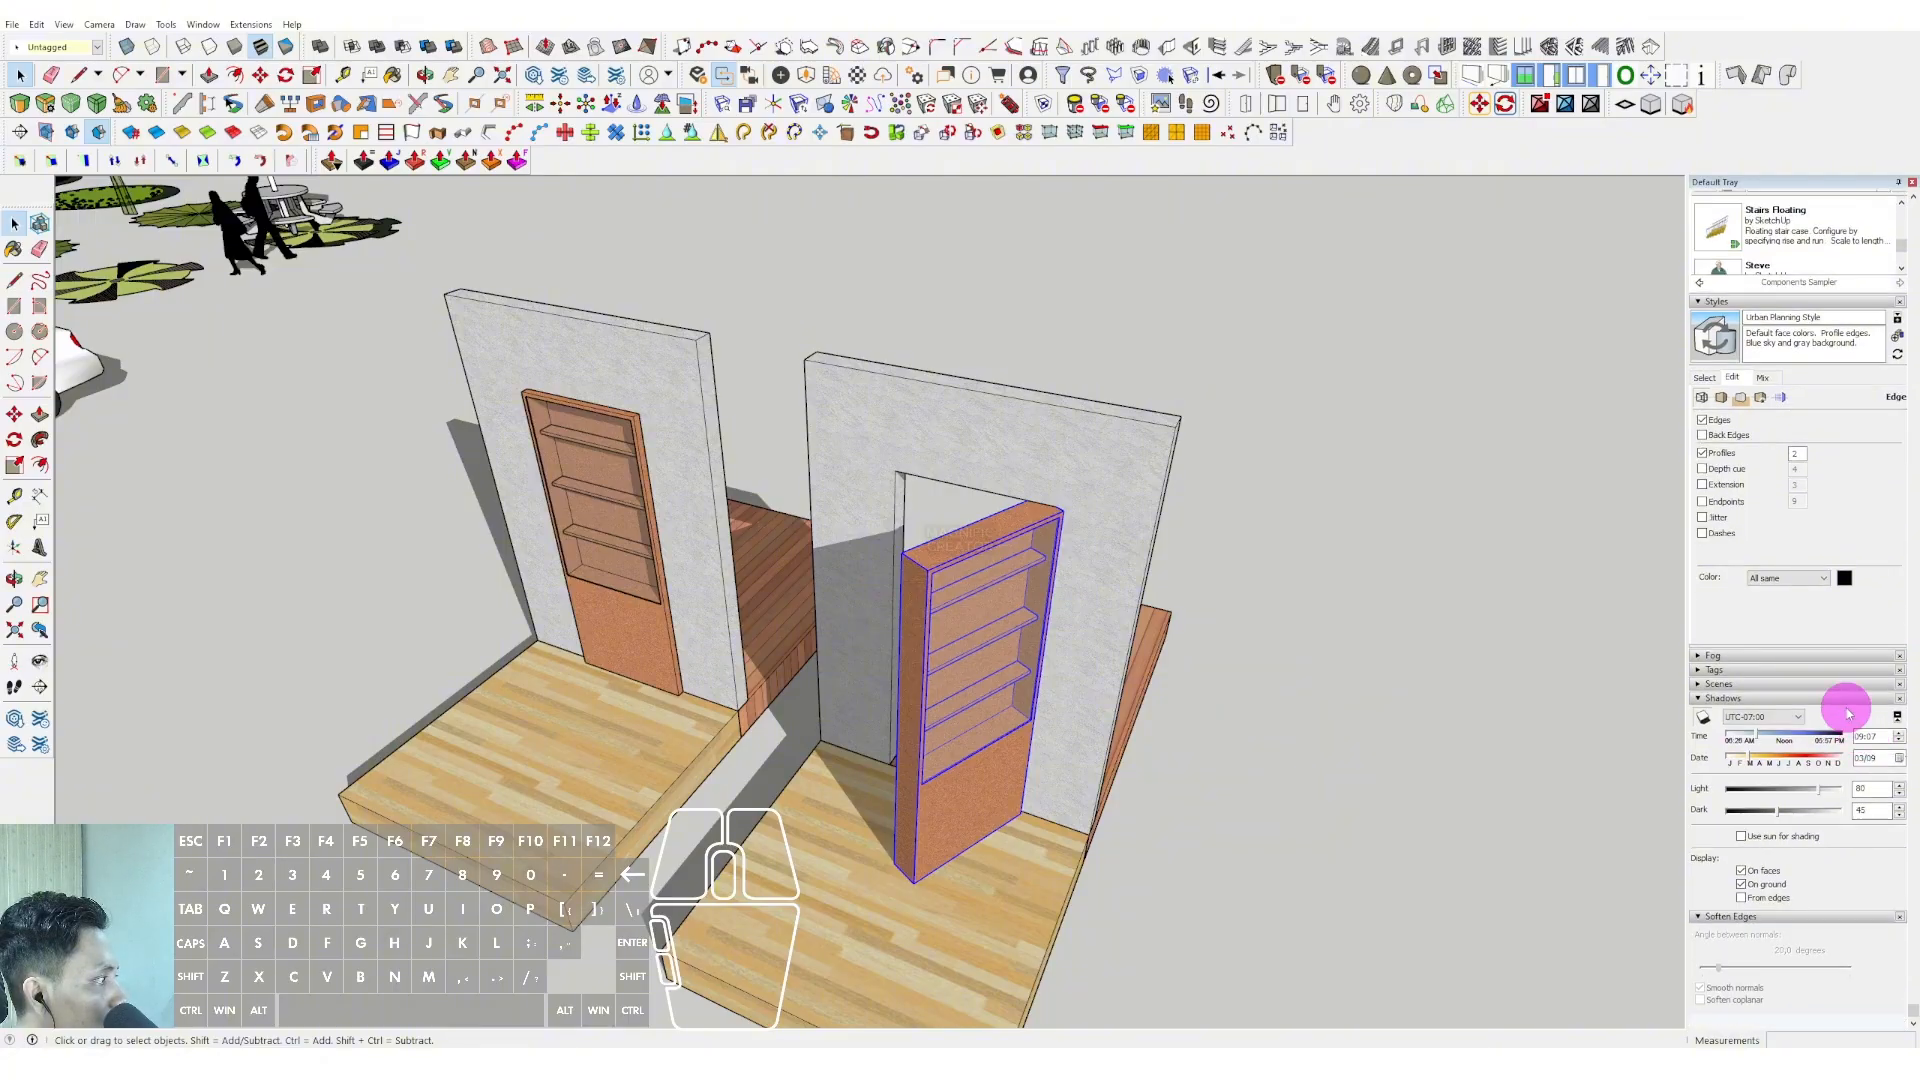
click(1705, 378)
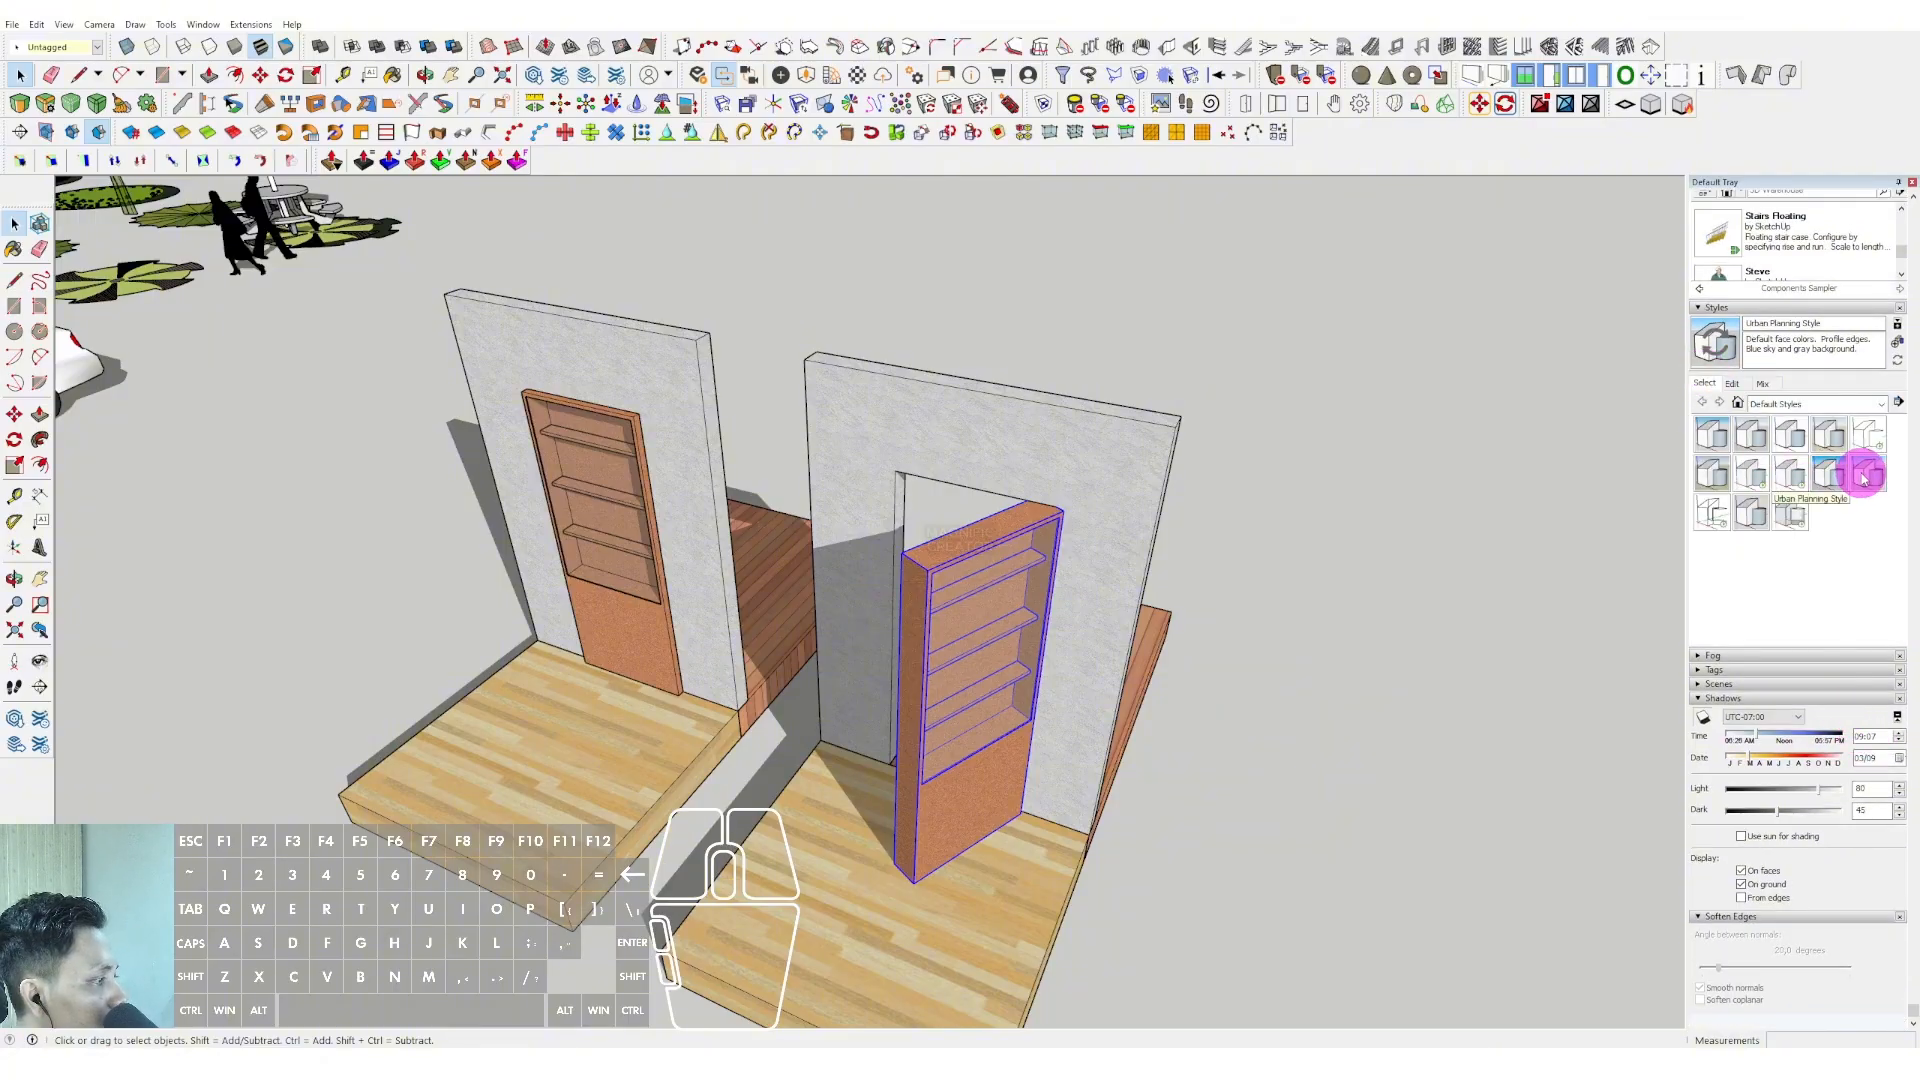
click(1791, 437)
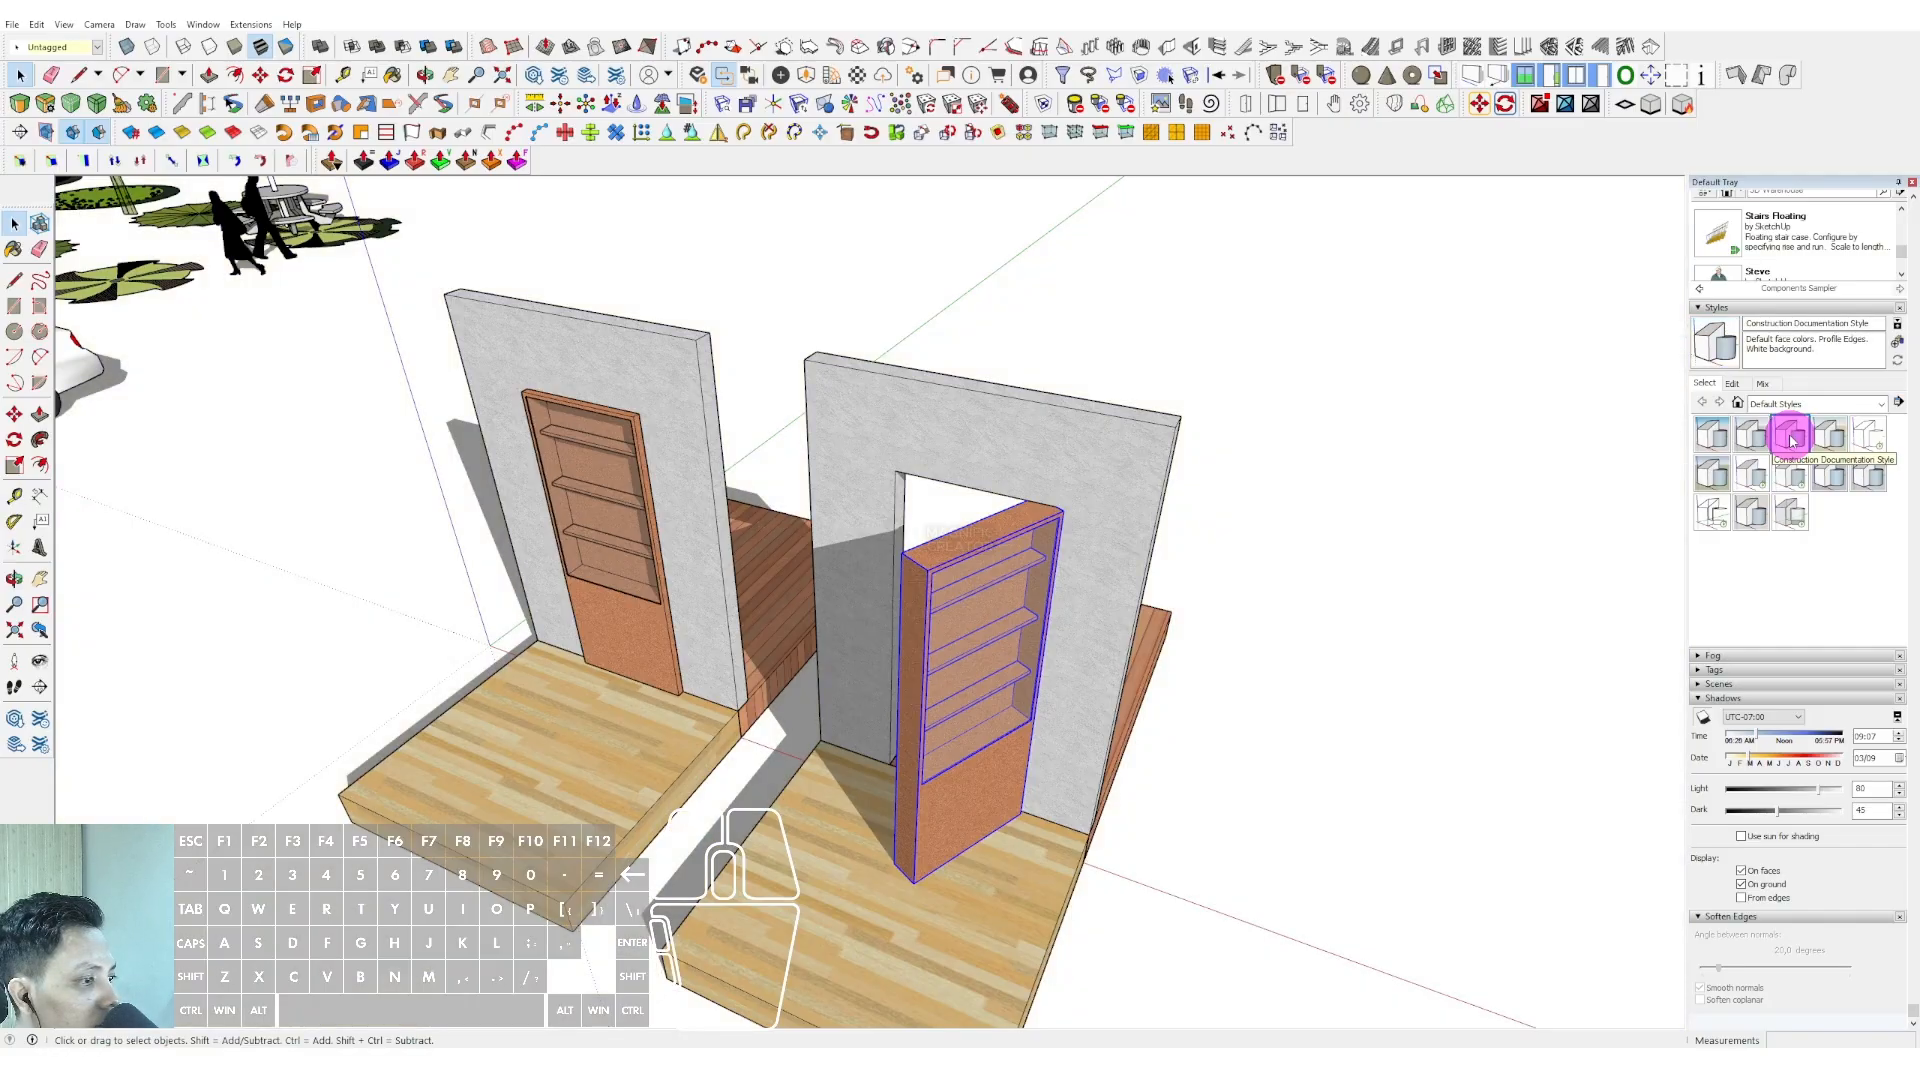
mouse_move(966, 697)
middle_down()
mouse_move(917, 600)
mouse_move(945, 668)
middle_up()
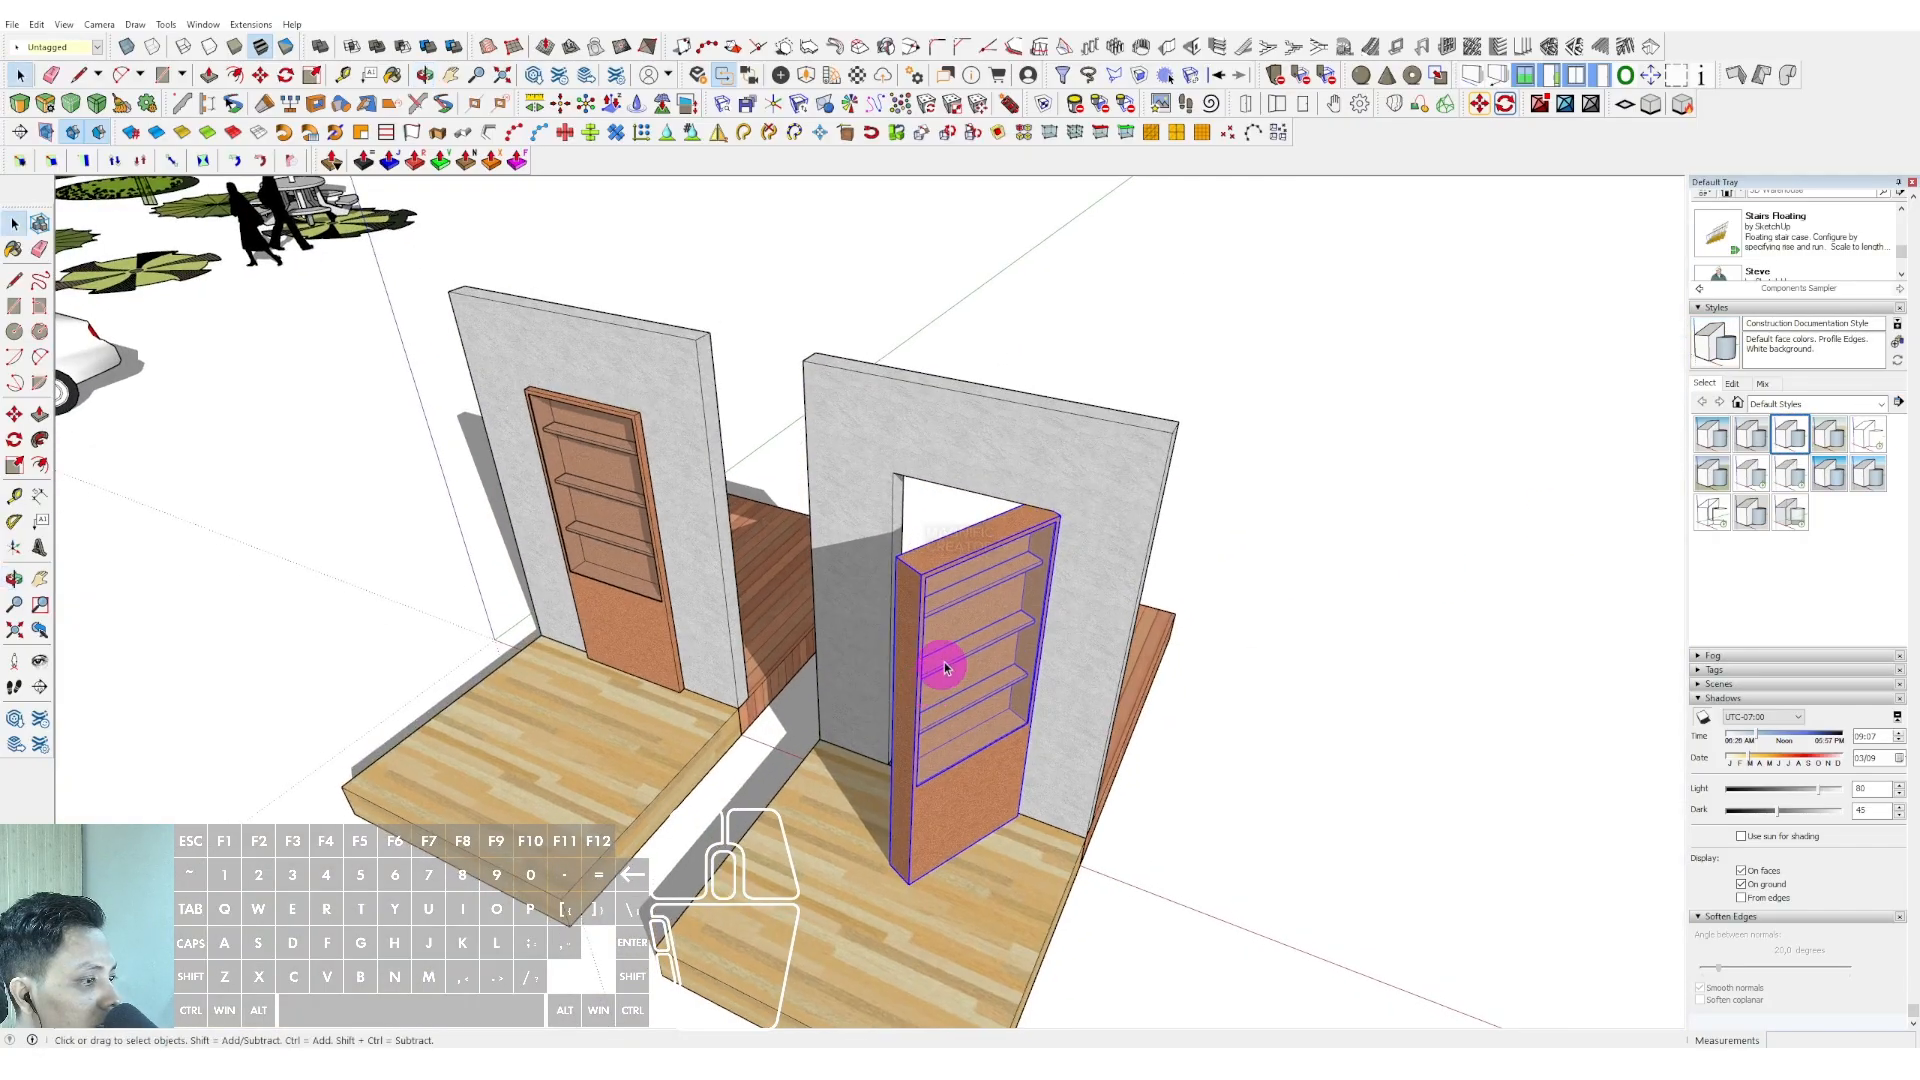
click(1715, 475)
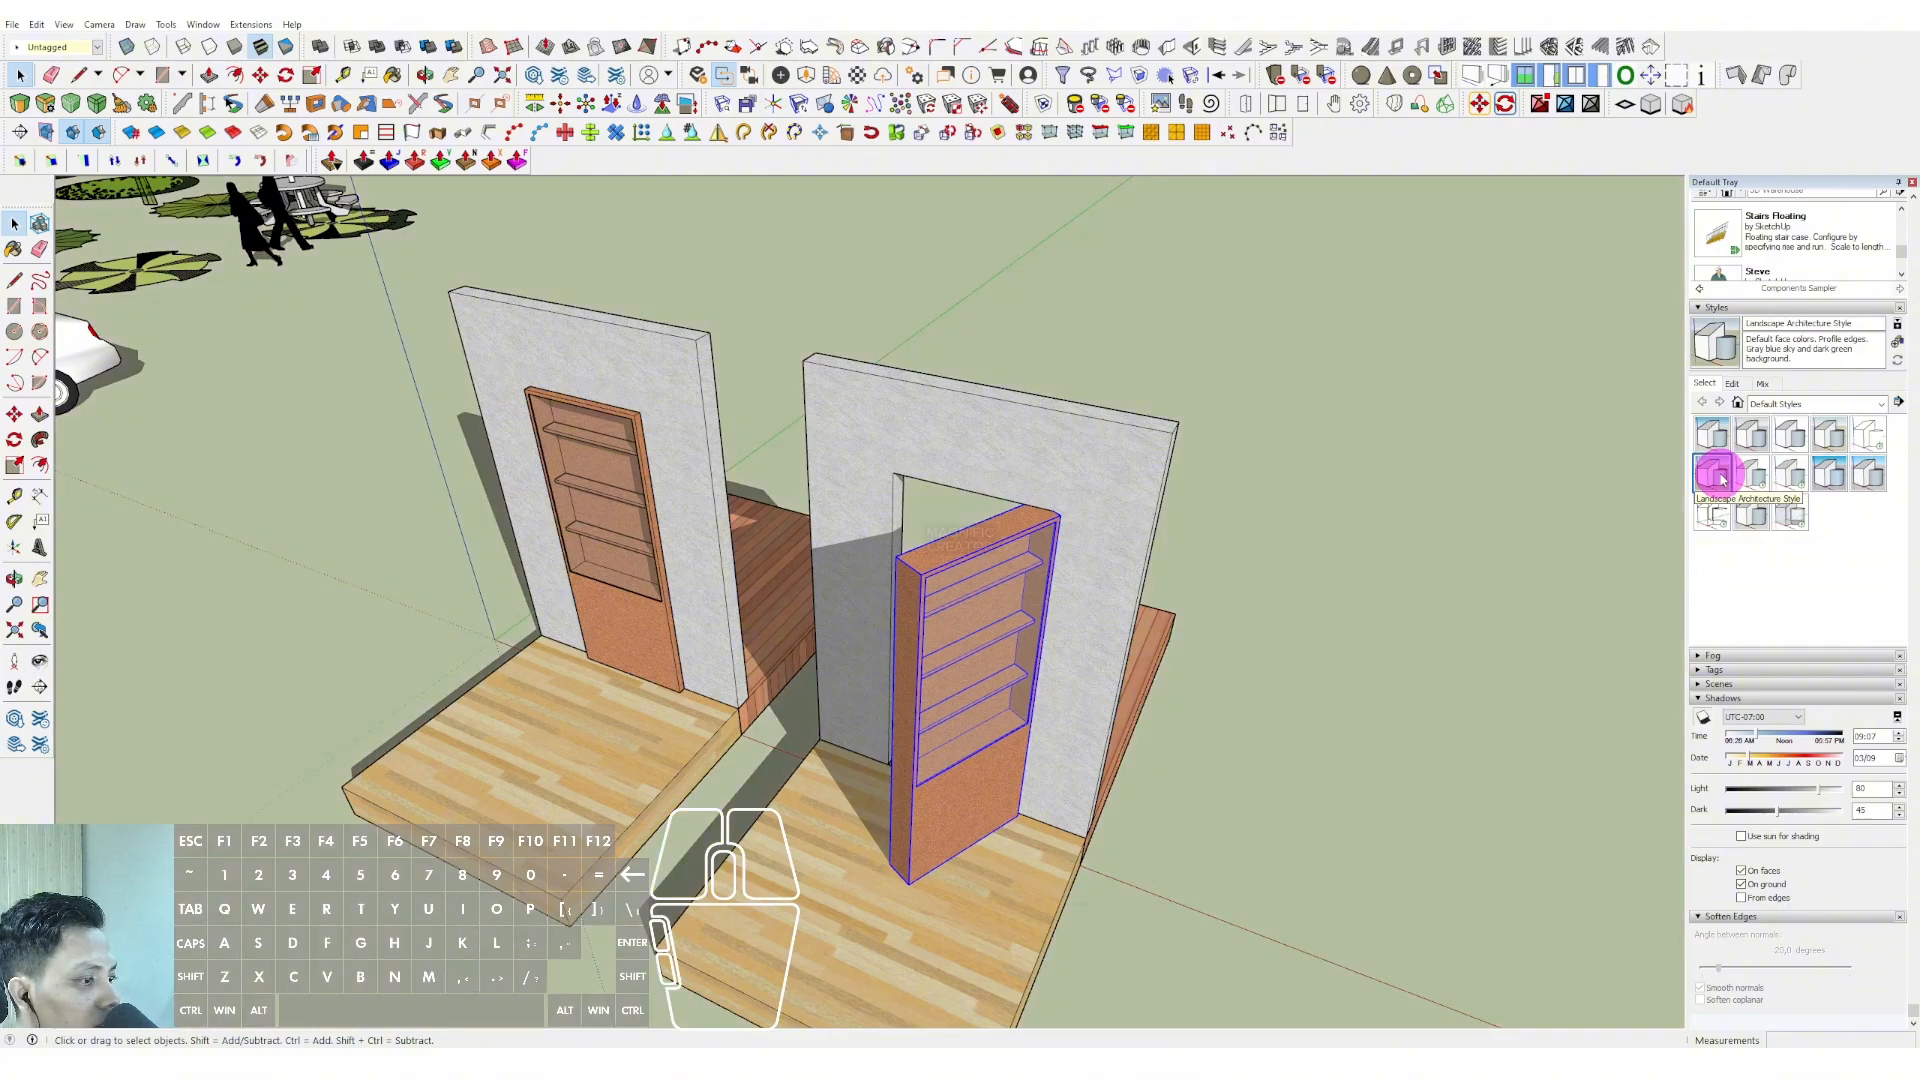
middle_drag(817, 660, 831, 583)
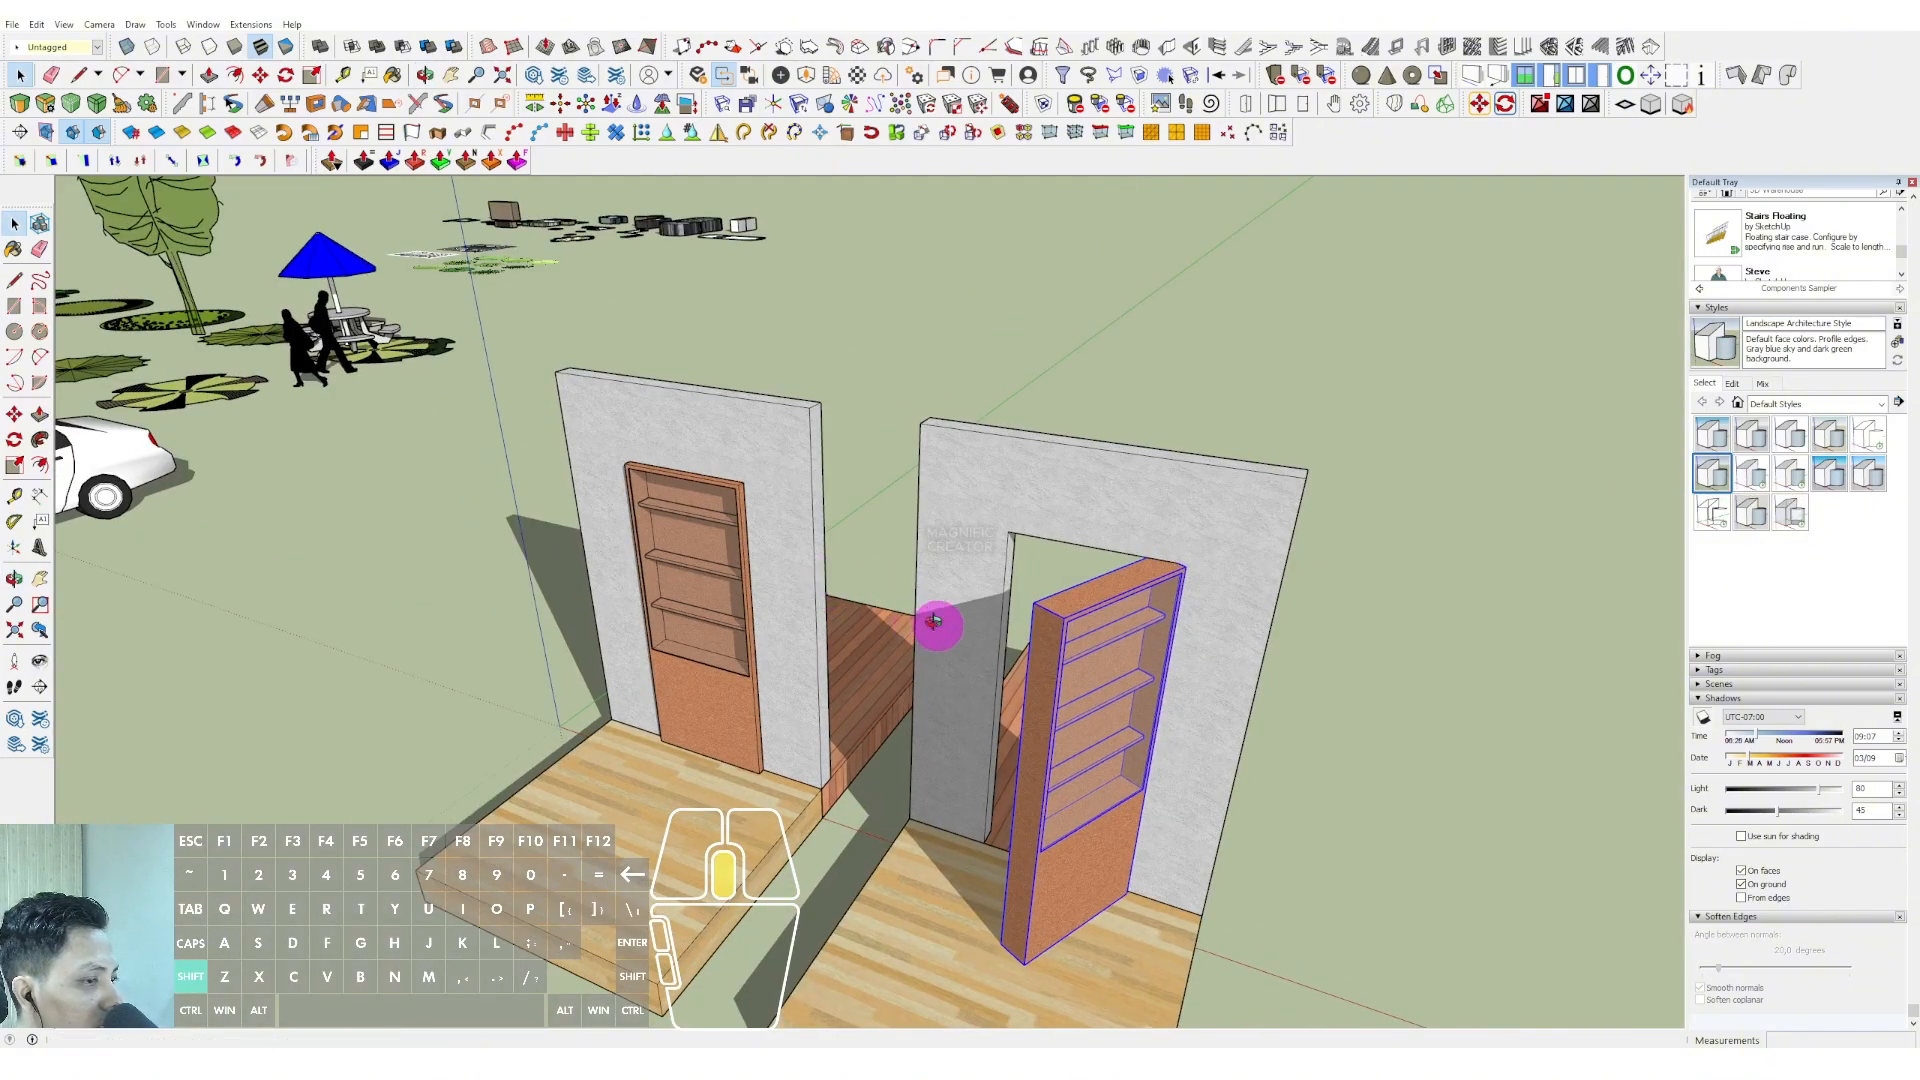
Select both door assemblies and move them together along the green axis, away from the origin.
middle_drag(933, 621, 883, 626)
scroll(990, 690, up, 5)
shift+middle_drag(1020, 690, 1121, 682)
scroll(1104, 735, down, 10)
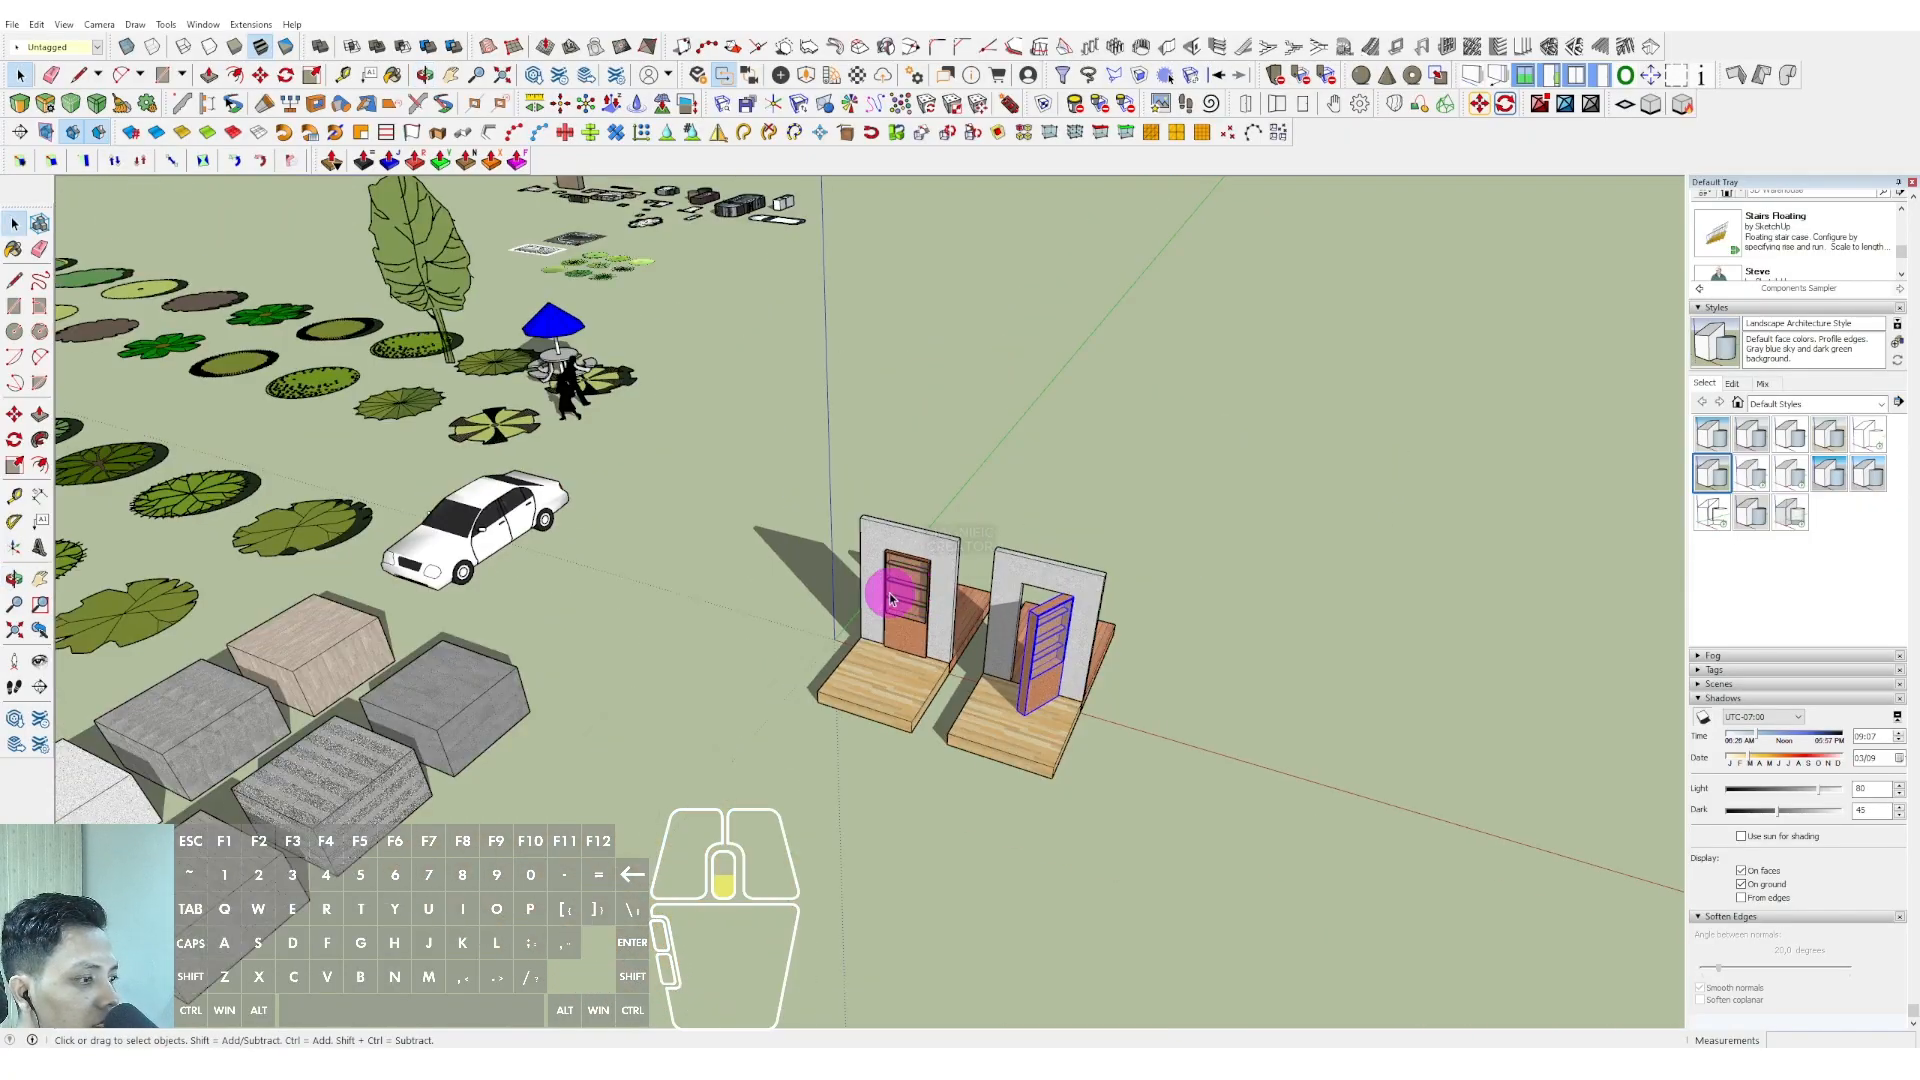
middle_drag(962, 608, 1248, 660)
scroll(1087, 553, up, 3)
middle_drag(1081, 694, 1140, 796)
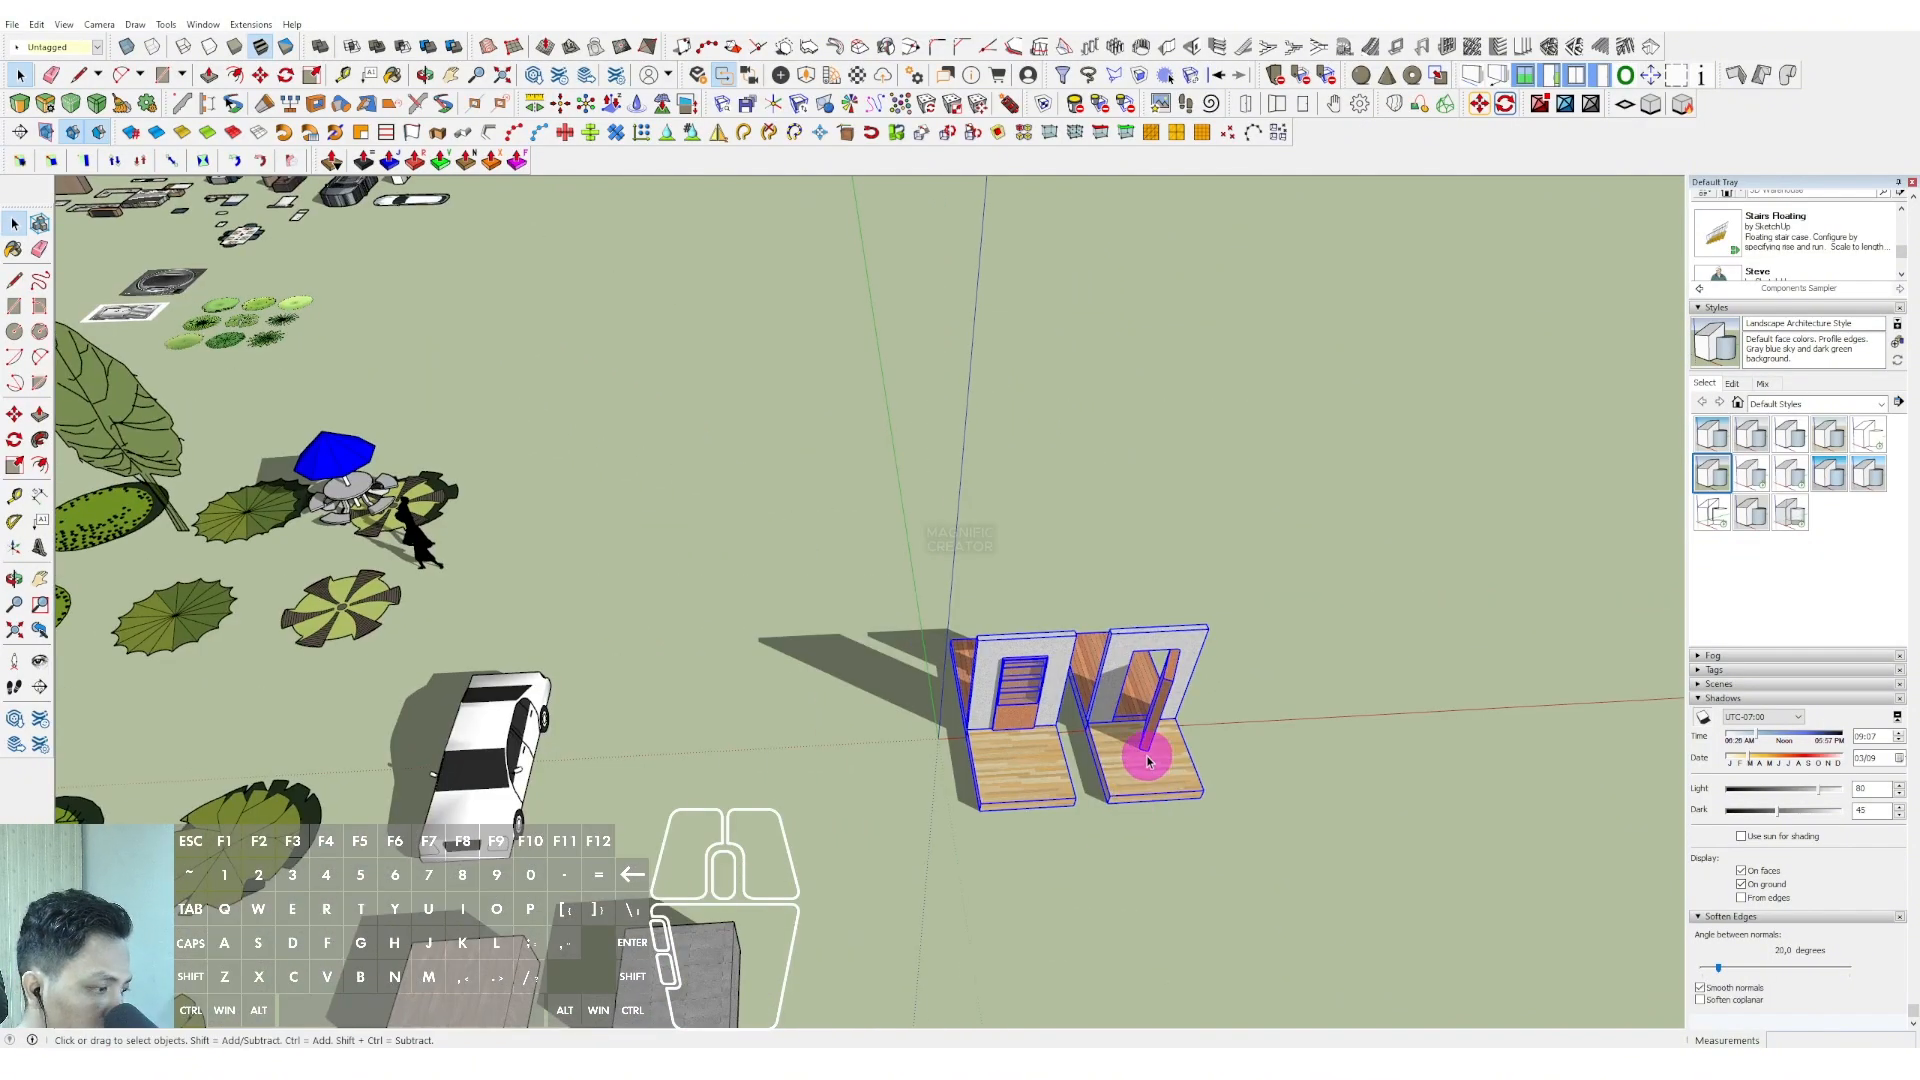
click(1099, 712)
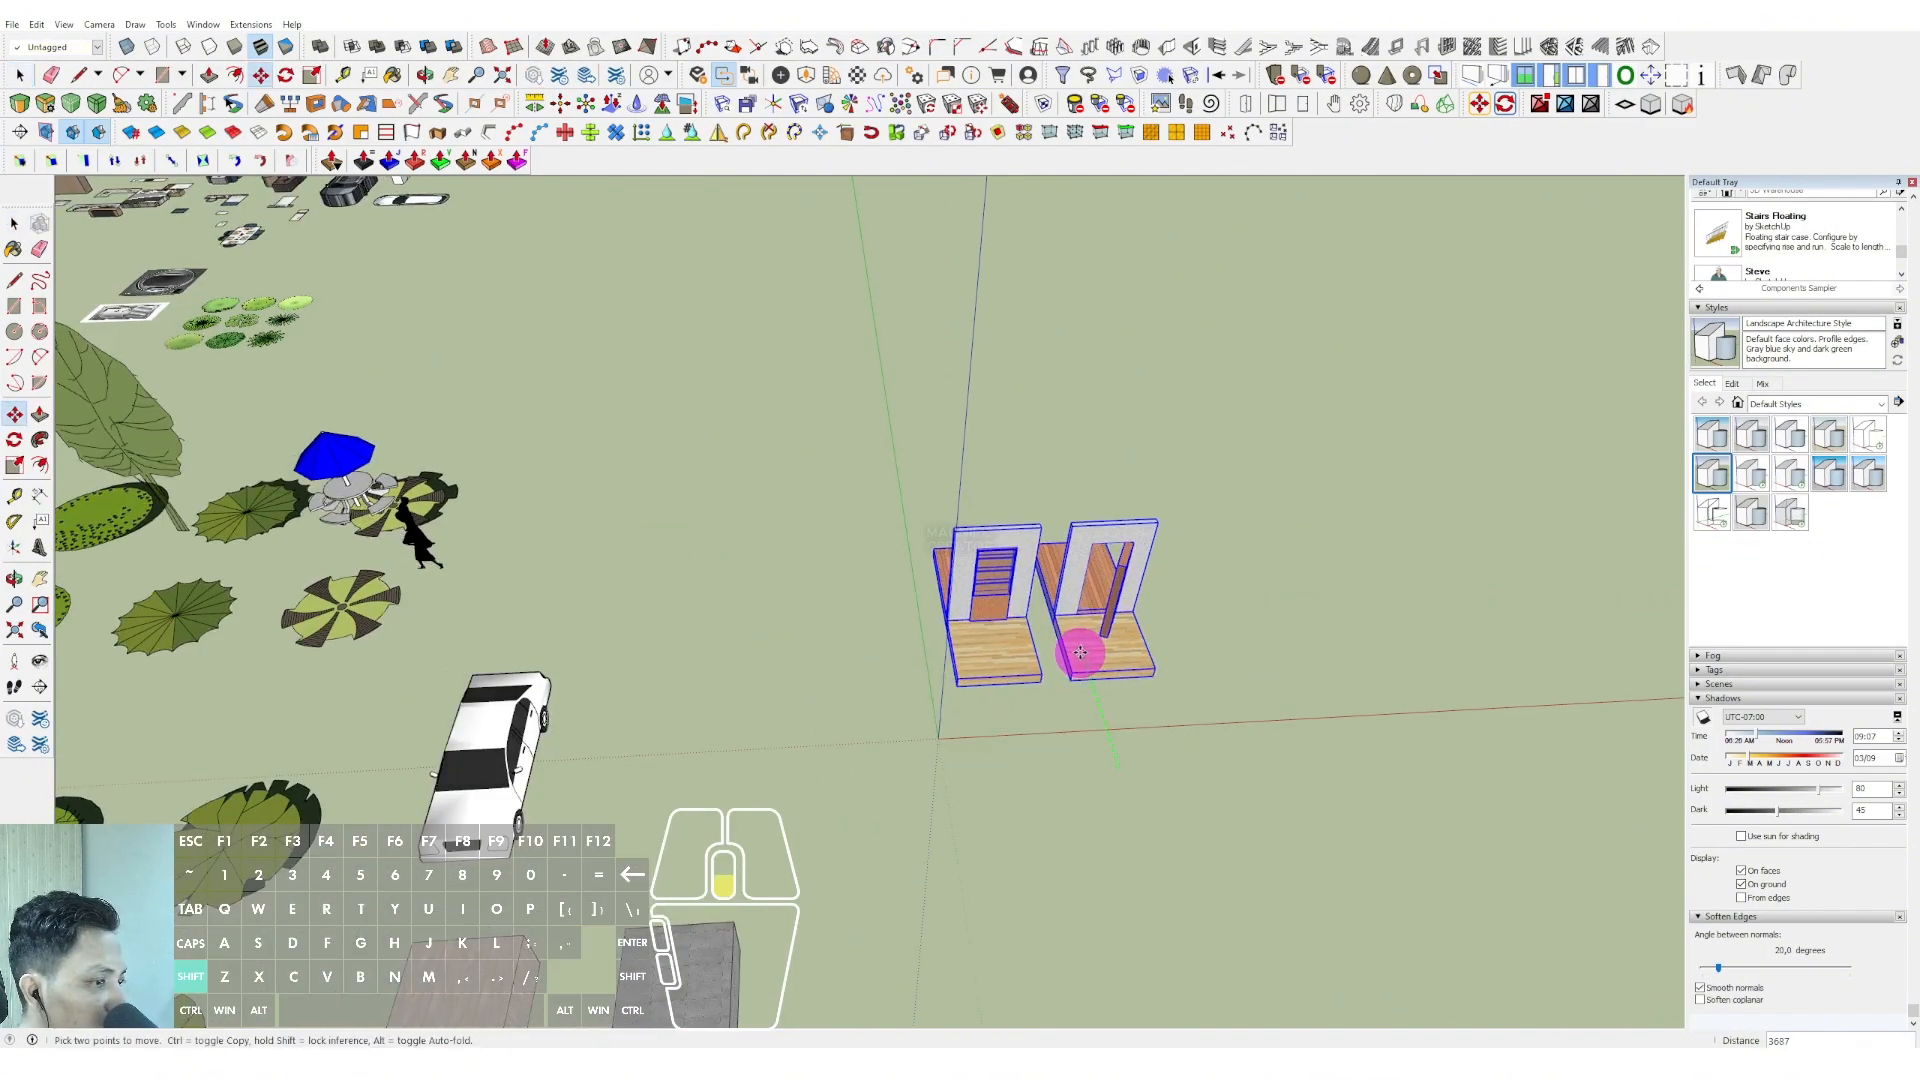
middle_drag(1083, 652, 1071, 849)
shift+middle_drag(870, 415, 985, 640)
click(920, 405)
Clear the selection and apply the Default Style to the model.
mouse_move(920, 405)
middle_down()
mouse_move(901, 386)
mouse_move(921, 385)
middle_up()
scroll(920, 385, up, 10)
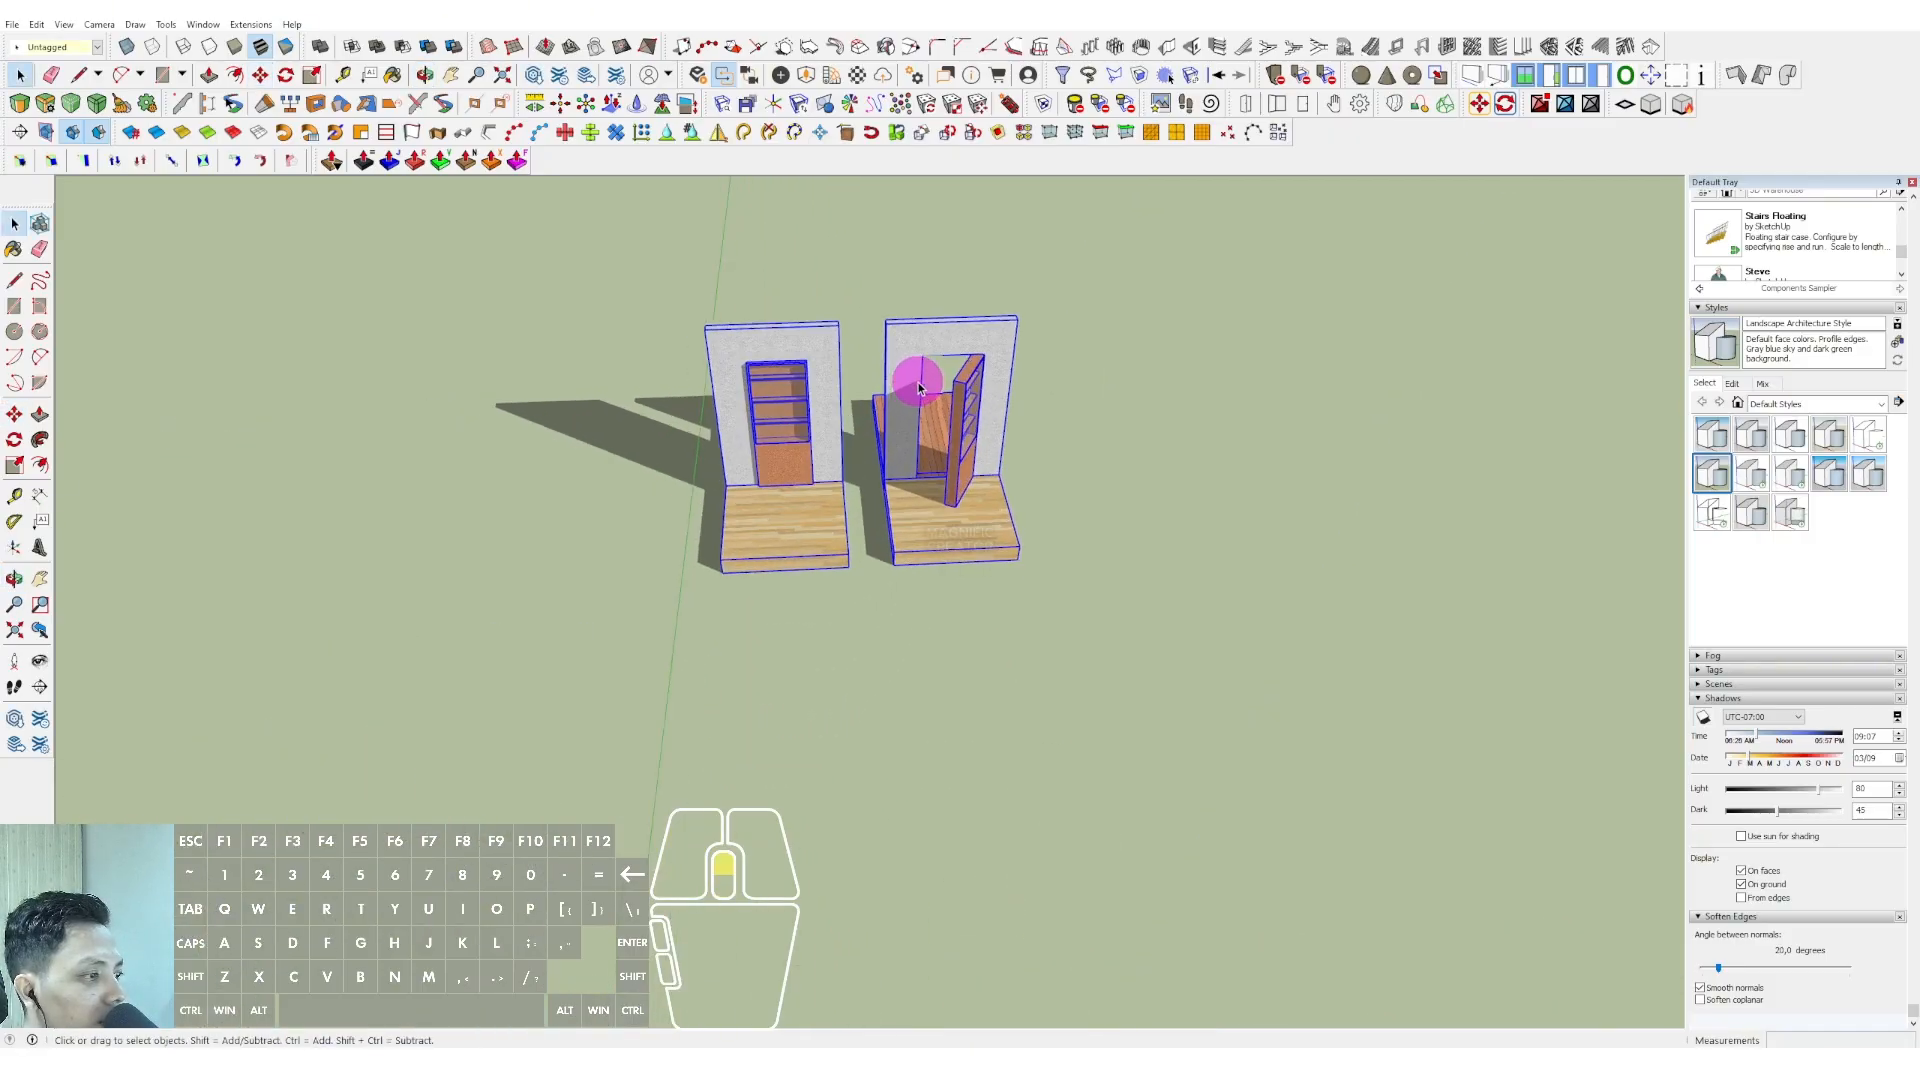
middle_drag(976, 500, 904, 463)
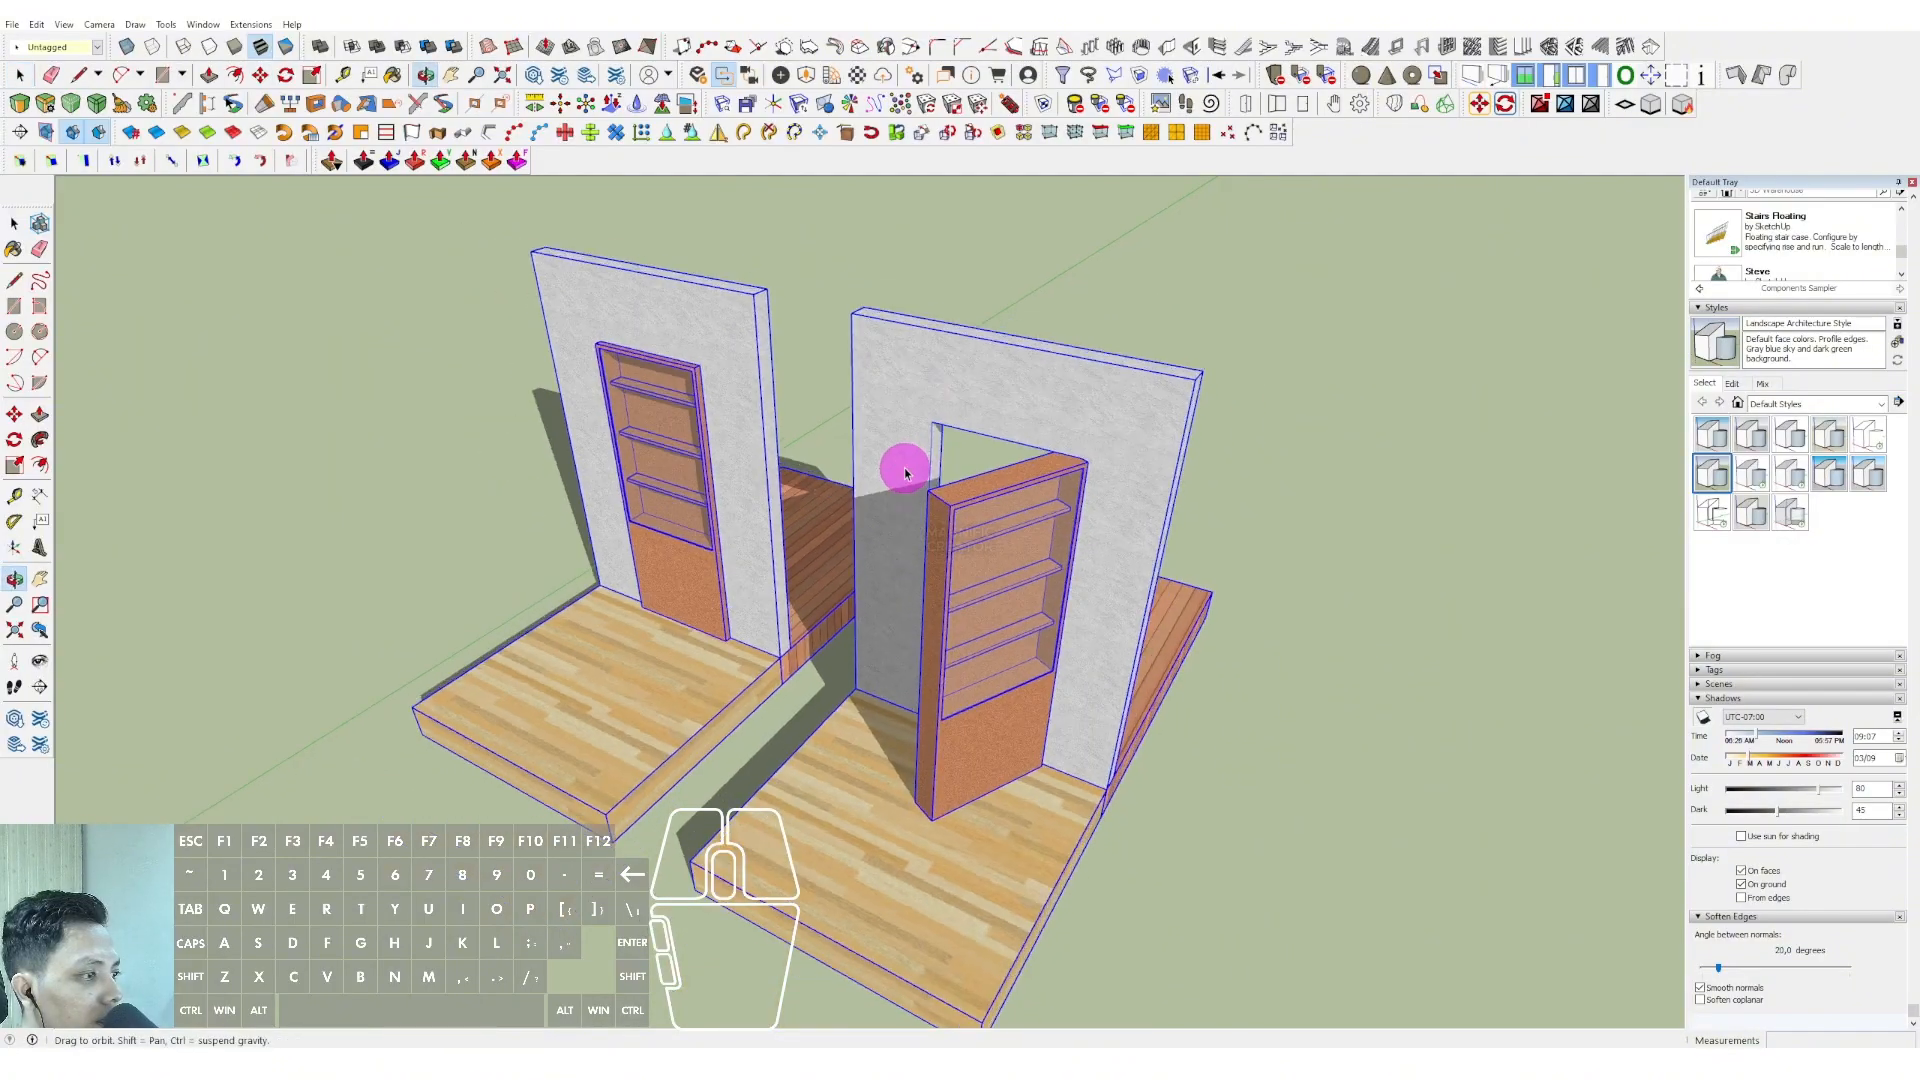
click(1503, 555)
click(1828, 438)
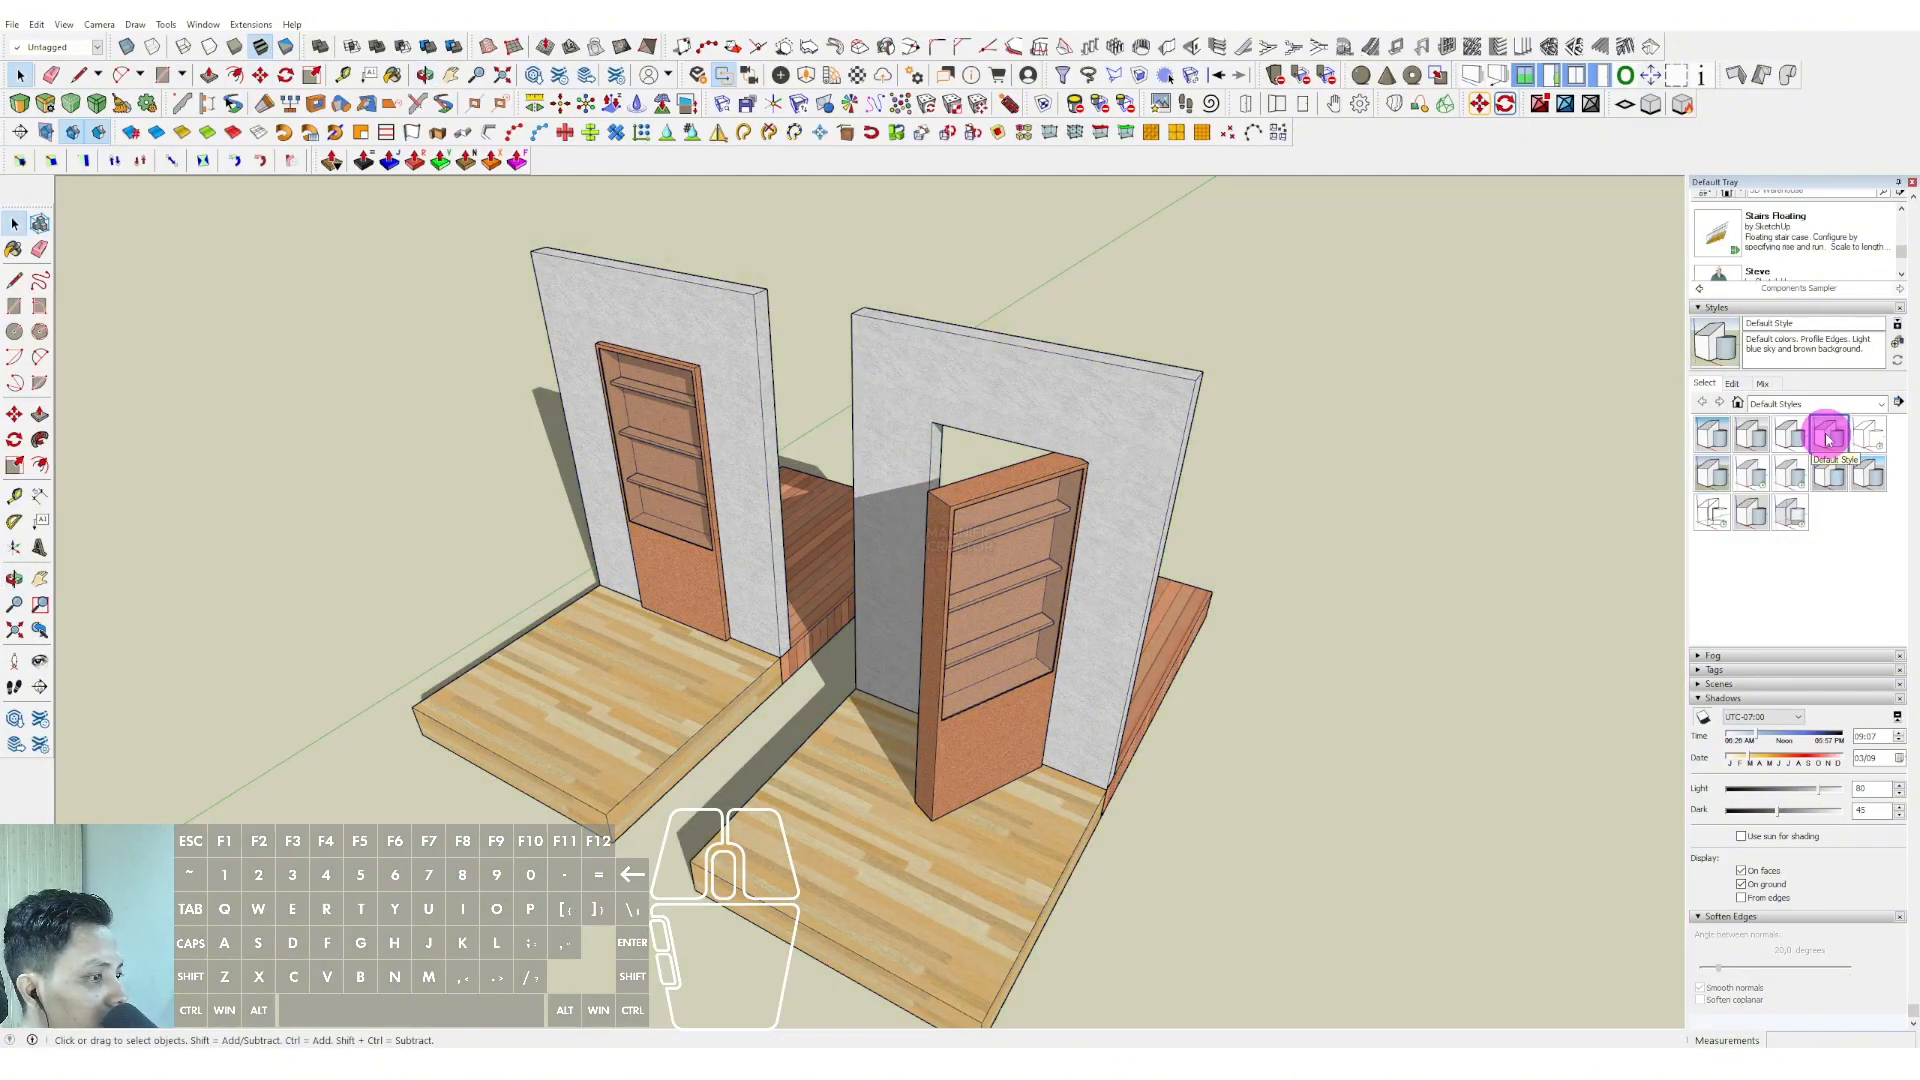
Place the Steve figure component on the wooden front floor beside the closed door.
middle_drag(975, 606, 951, 664)
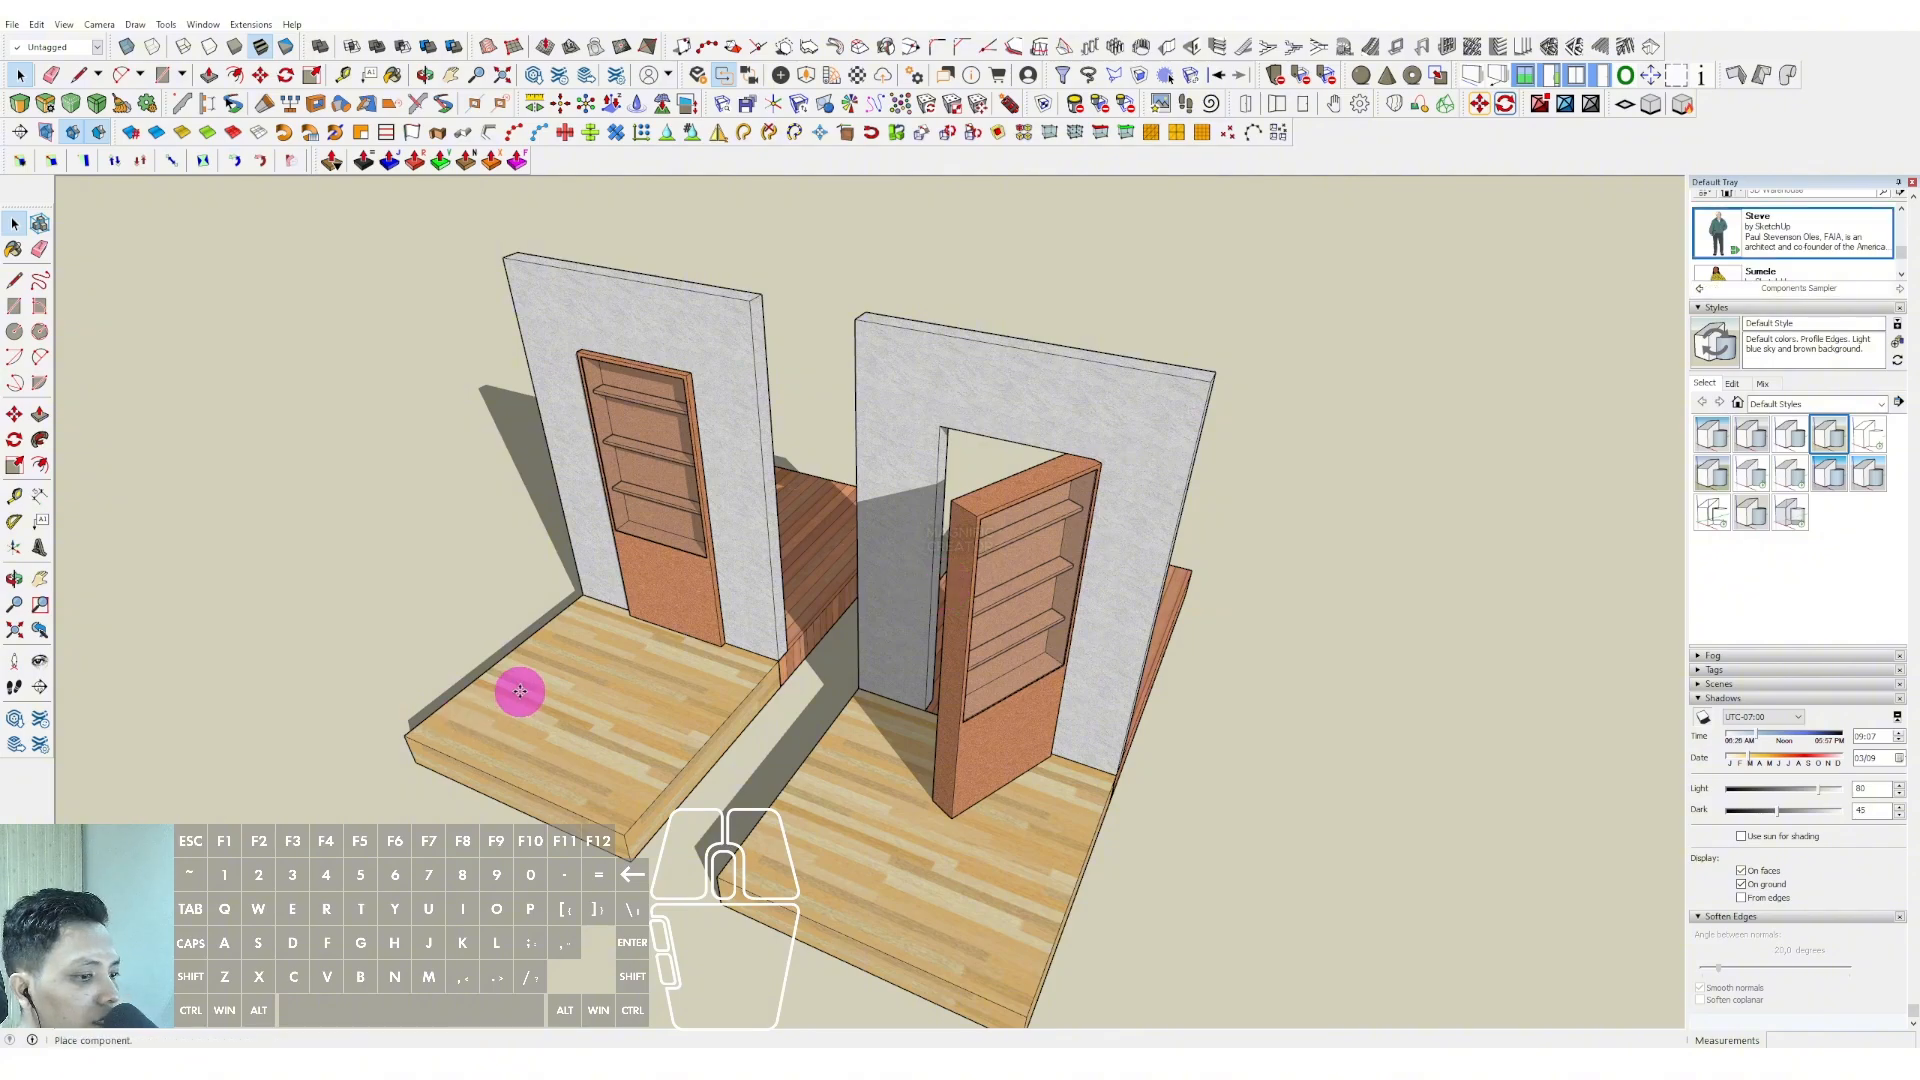
click(541, 667)
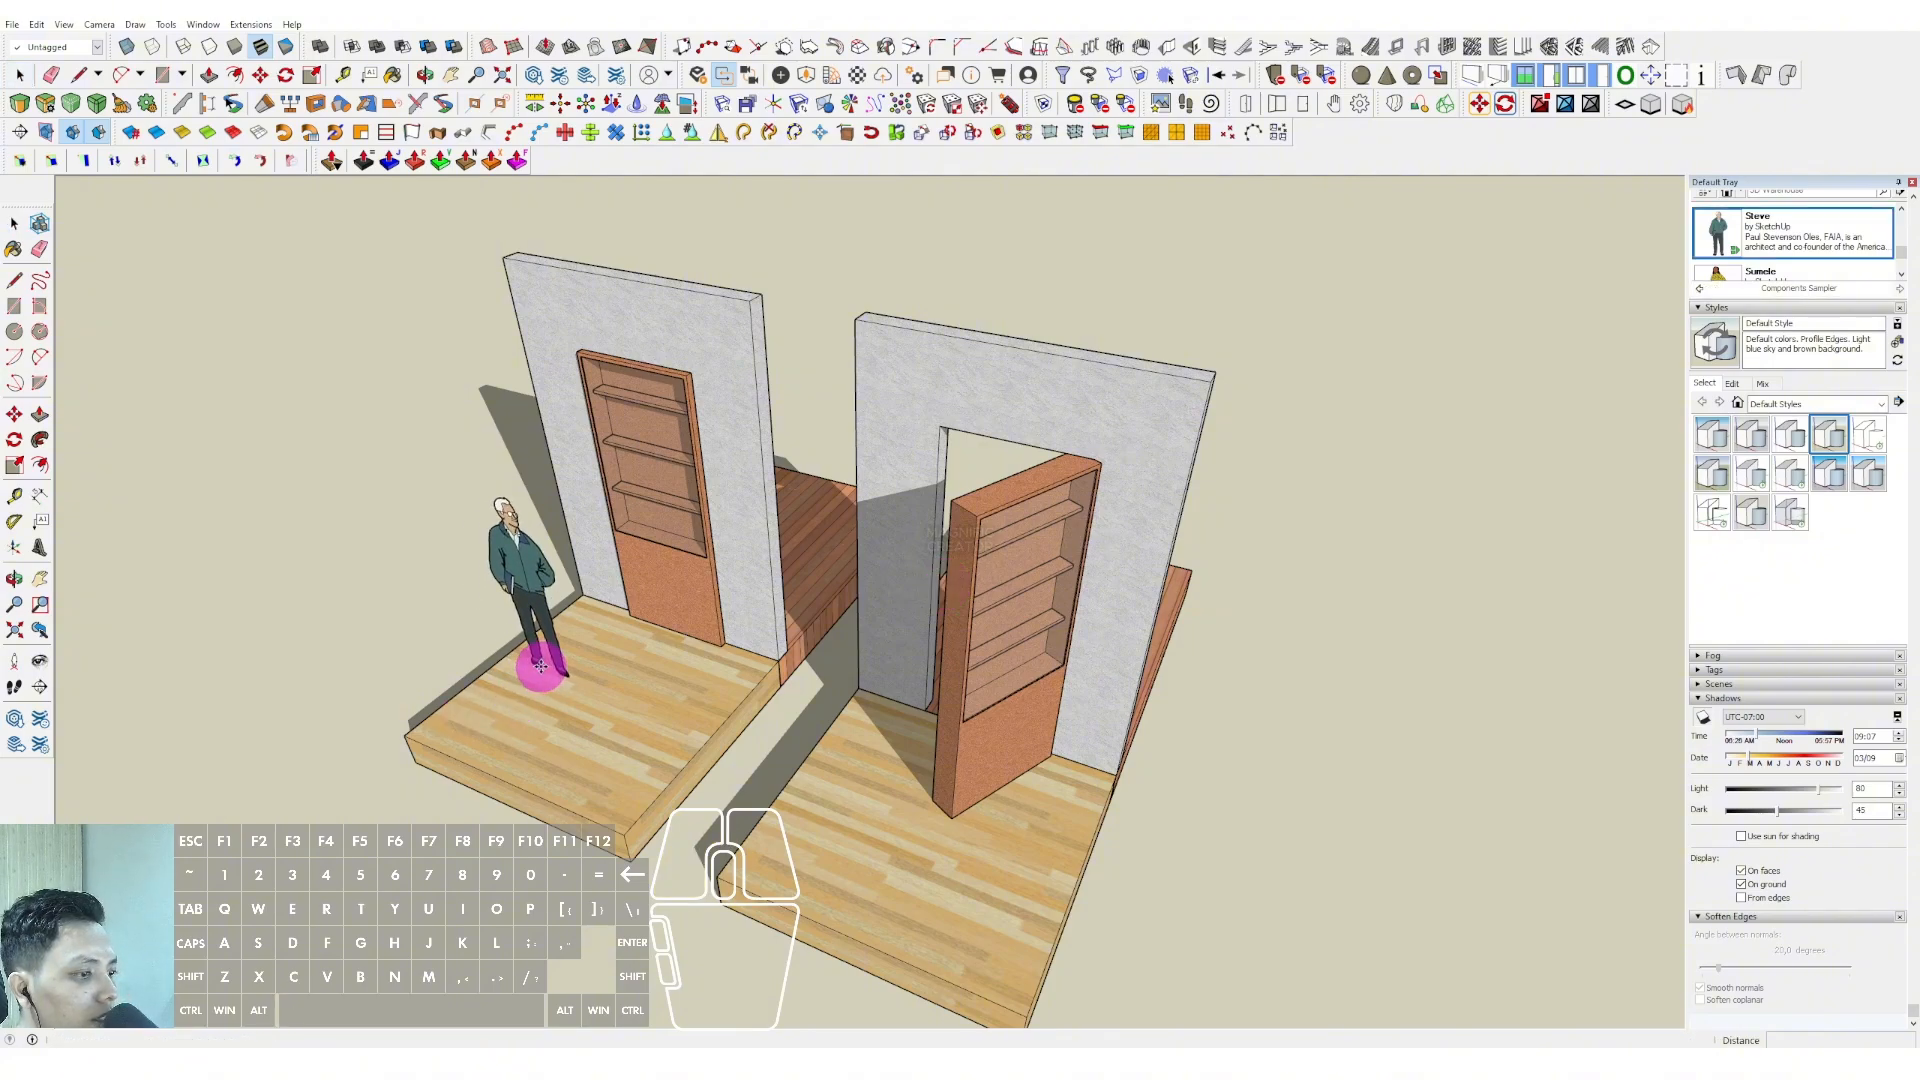
middle_drag(1021, 680, 1057, 517)
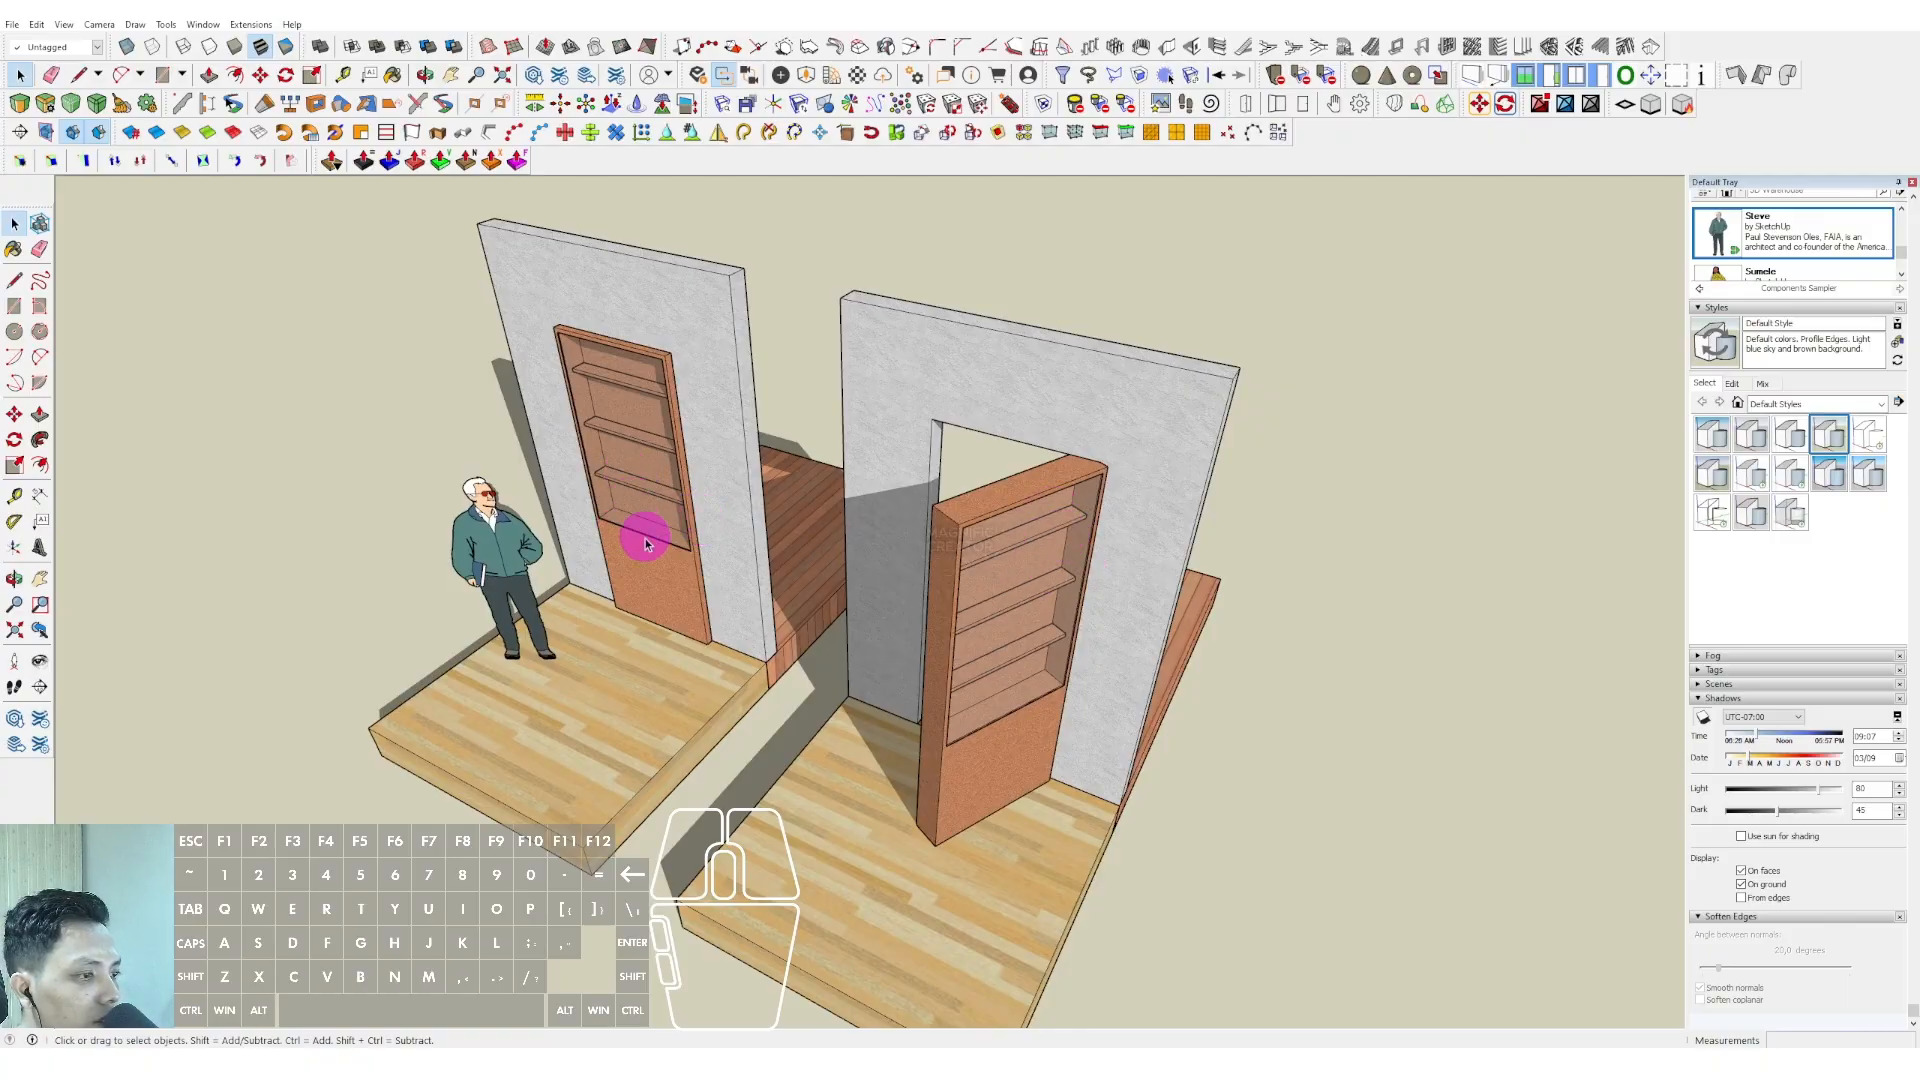